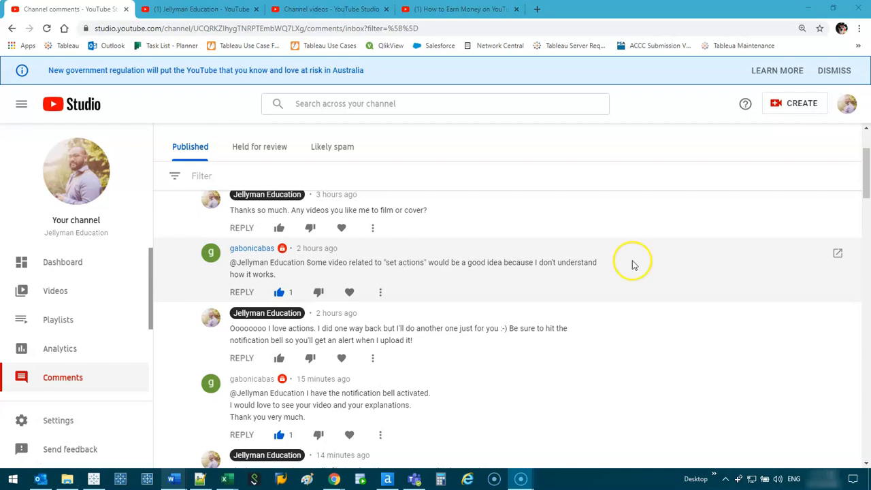
Look over the Jellyman Education channel's home page, from the banner to the Tableau playlists.
left_click(202, 10)
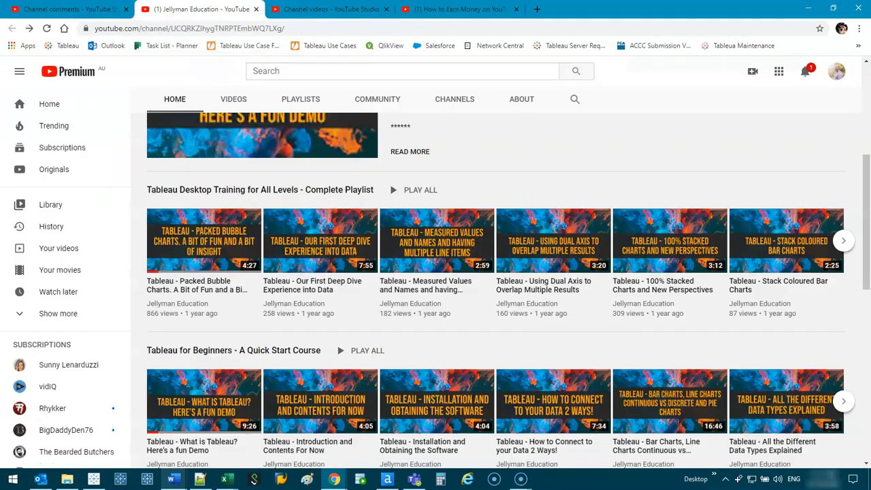
scroll(510, 198, "up", 4)
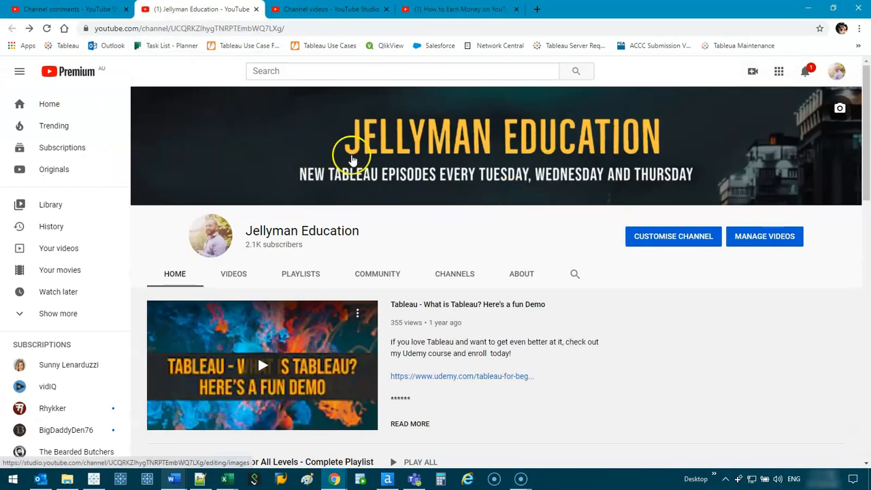
scroll(477, 224, "down", 2)
scroll(476, 224, "down", 2)
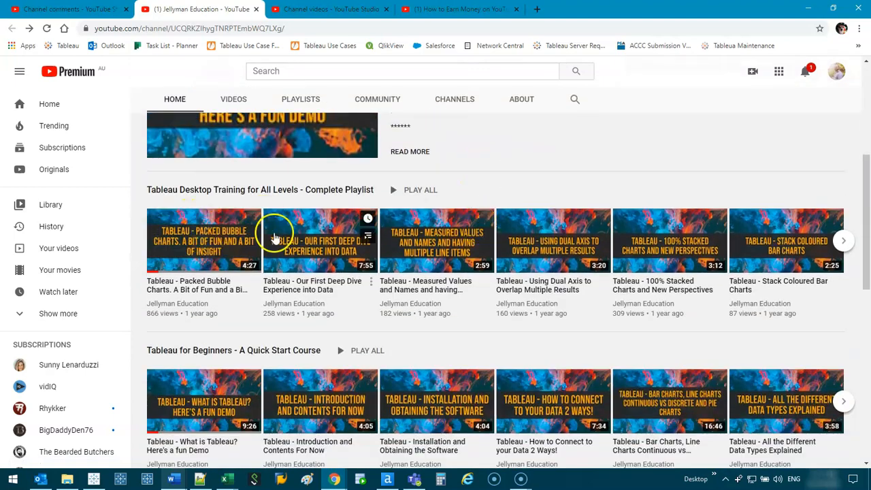
mouse_move(814, 244)
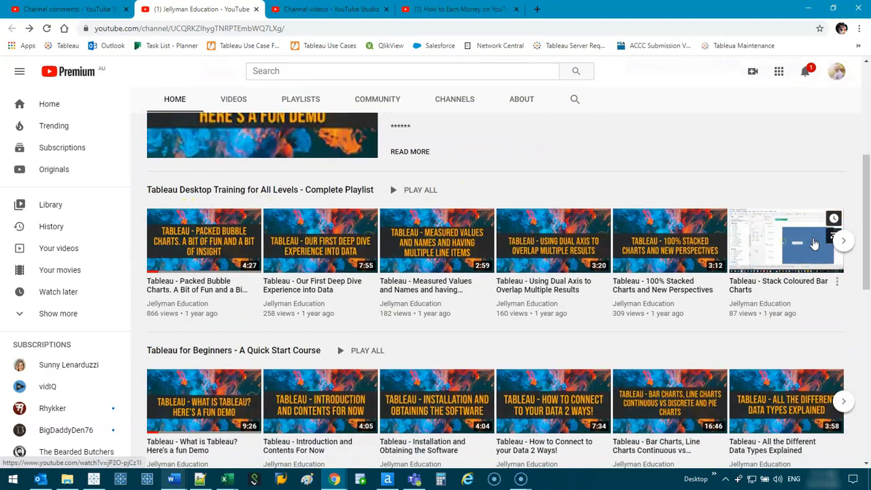
scroll(528, 218, "up", 3)
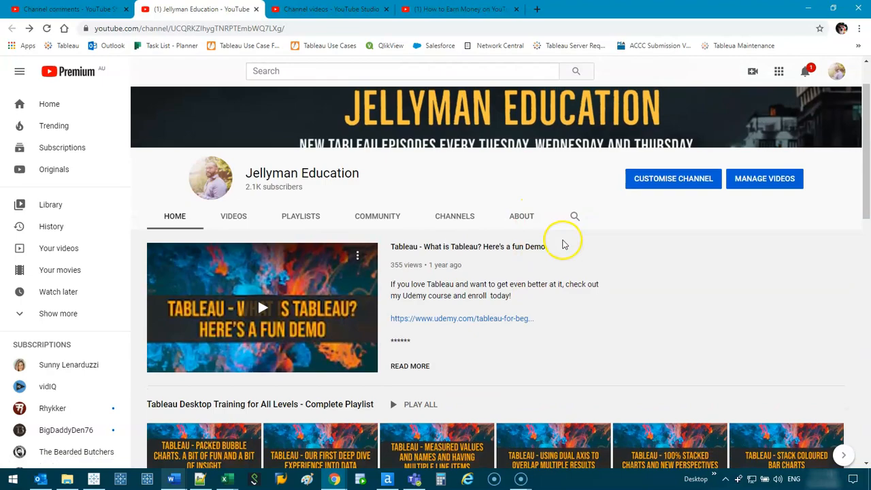
scroll(564, 242, "down", 10)
scroll(585, 259, "up", 10)
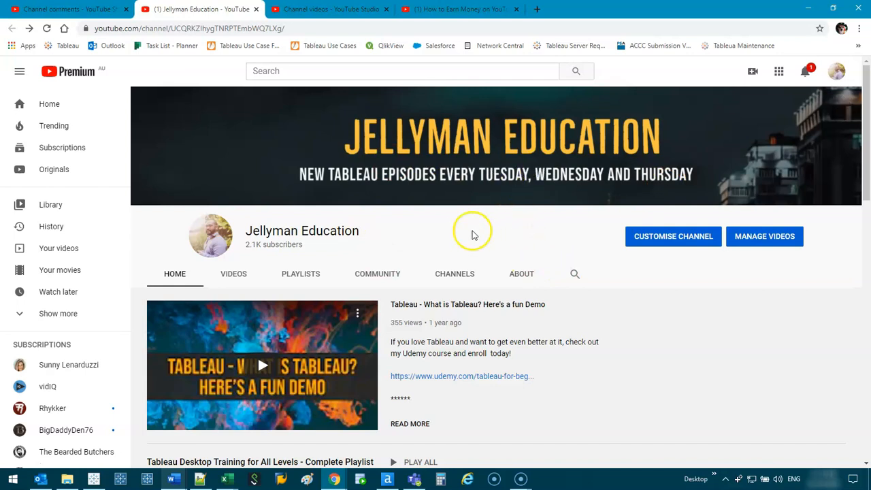
Review the channel's list of uploaded videos and open the notification options of the subscribed channel.
left_click(326, 9)
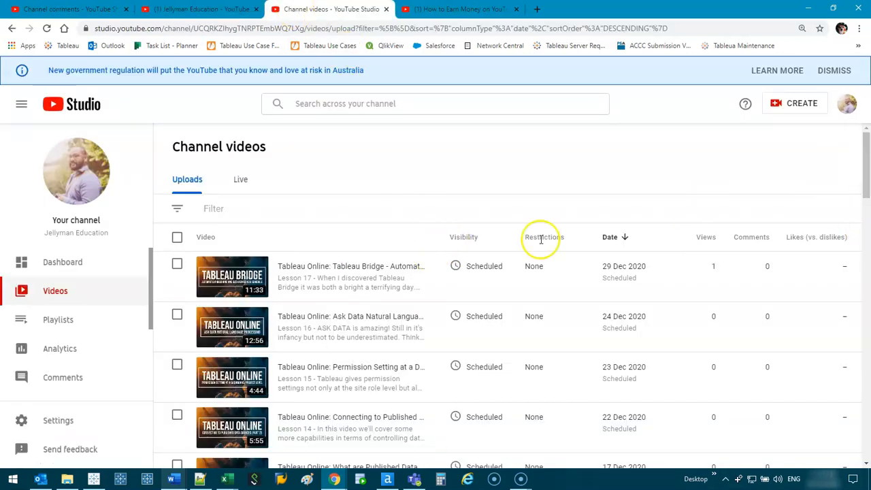
mouse_move(866, 135)
left_mouse_down()
mouse_move(857, 363)
mouse_move(855, 145)
left_mouse_up()
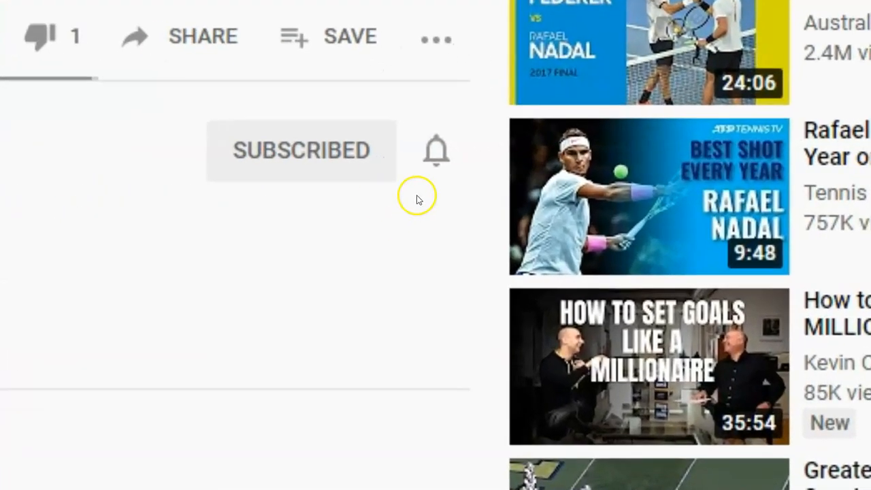
left_click(556, 145)
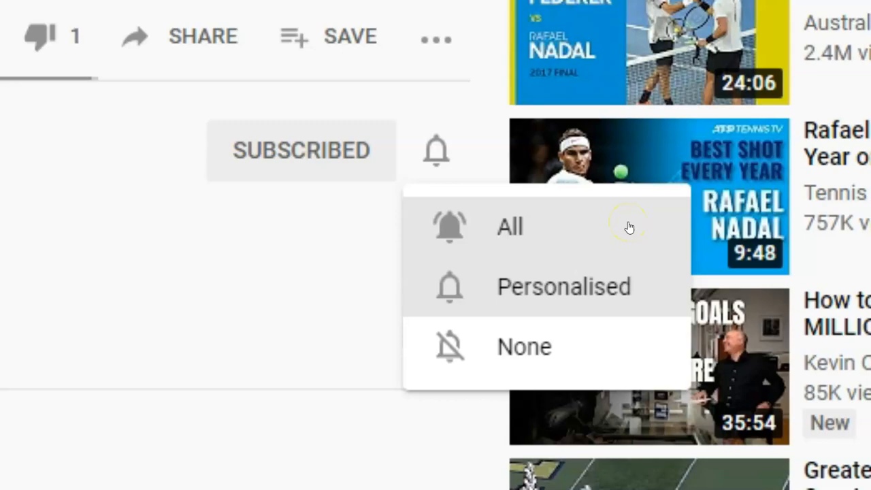
Switch to Tableau and add the Category field to the rows of the empty worksheet.
left_click(116, 290)
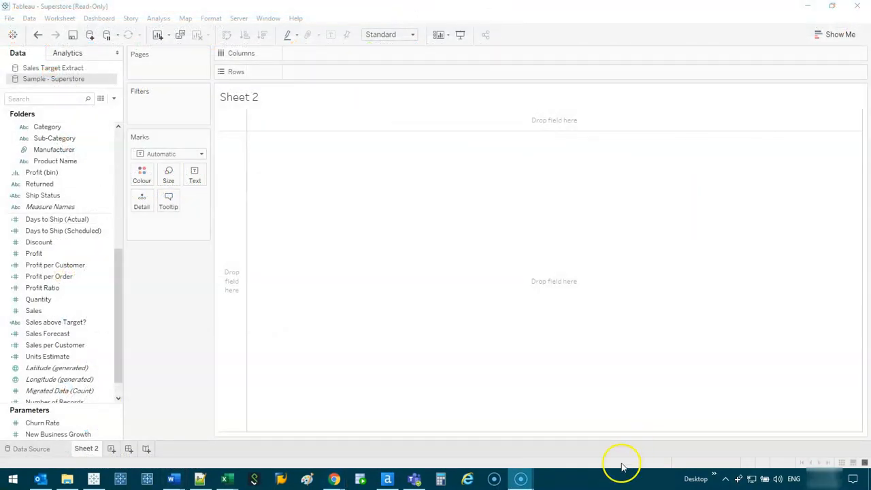
left_click(119, 257)
left_click_drag(119, 257, 116, 126)
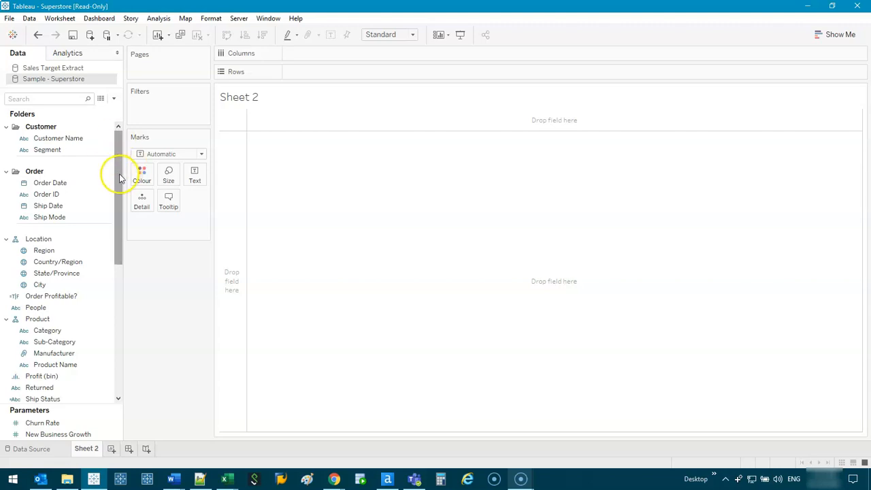
scroll(113, 261, "down", 4)
scroll(109, 228, "up", 3)
scroll(108, 216, "down", 1)
scroll(108, 216, "down", 1)
double_click(47, 228)
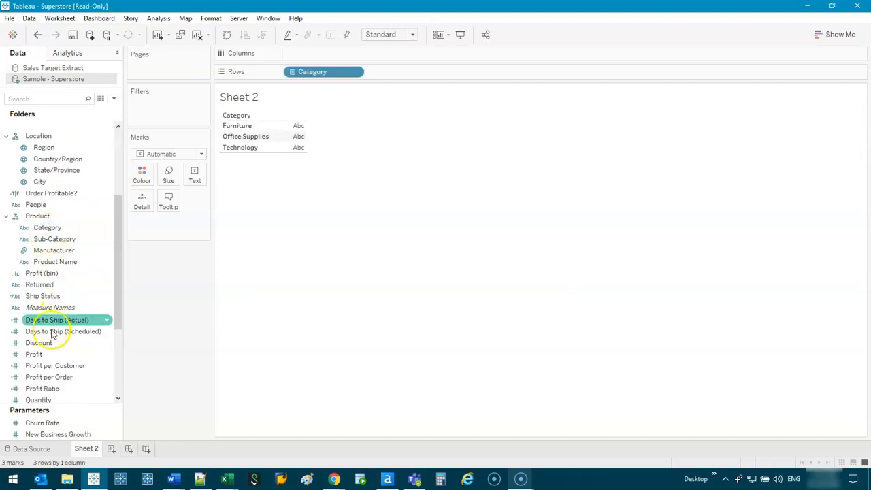
scroll(53, 334, "down", 3)
scroll(41, 357, "up", 2)
double_click(43, 356)
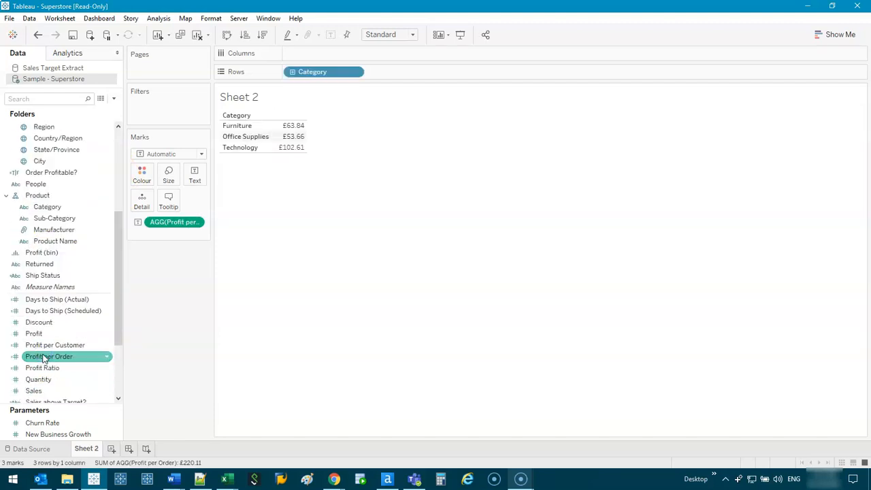
left_click_drag(183, 224, 194, 292)
Add Sales to the Category view as horizontal bars with value labels, coloured by Category.
scroll(83, 348, "down", 1)
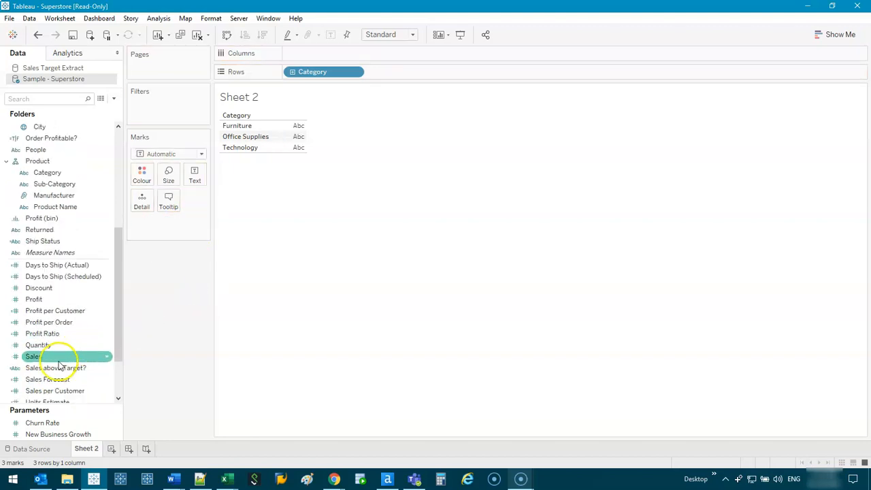
double_click(58, 362)
left_click_drag(174, 223, 143, 172)
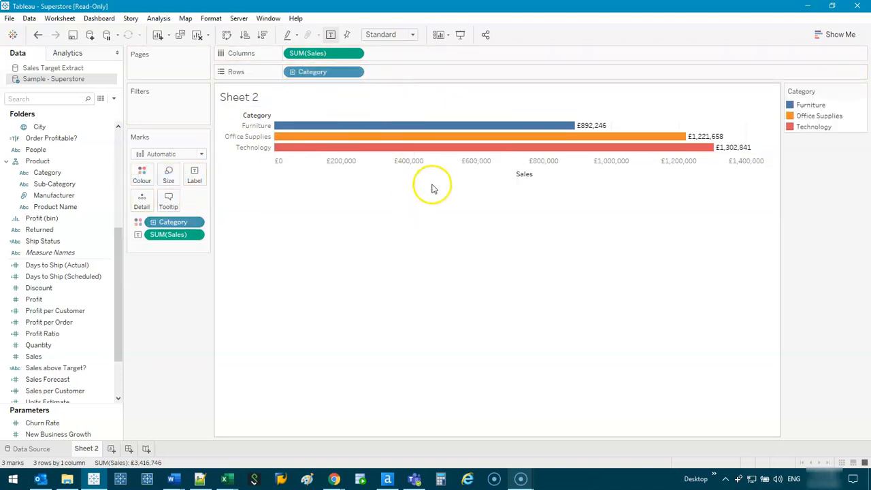
Swap the chart's rows and columns and fit it to Entire View.
left_click(228, 35)
left_click(374, 35)
left_click(392, 73)
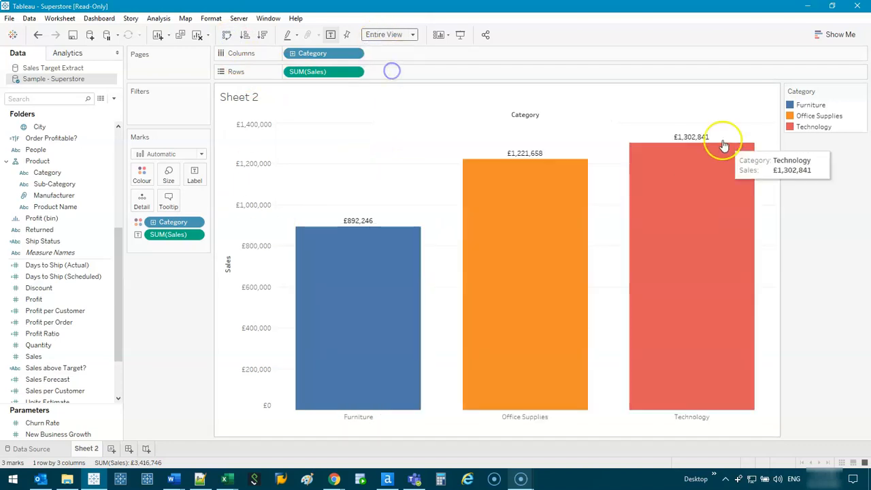
Hide the Category field label above the column chart.
right_click(557, 114)
left_click(610, 165)
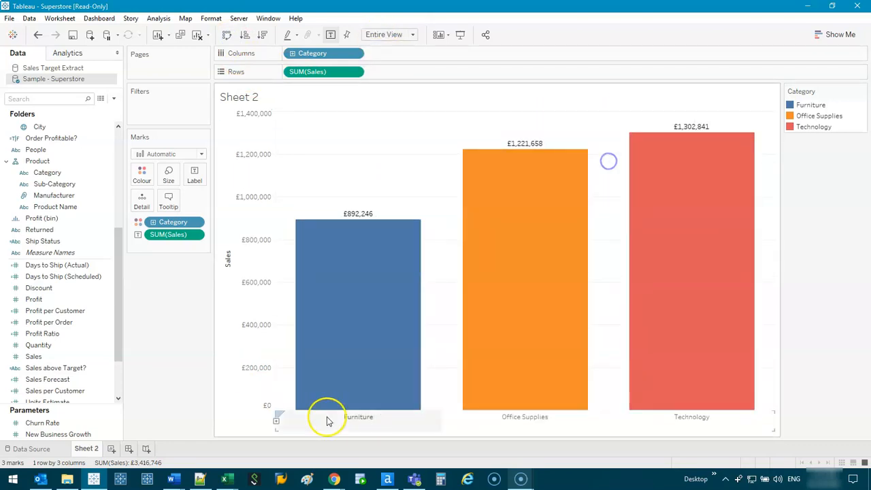
On a new worksheet, build a labelled horizontal bar chart of Sales by Sub-Category and colour the bars by Category.
left_click(111, 449)
double_click(48, 185)
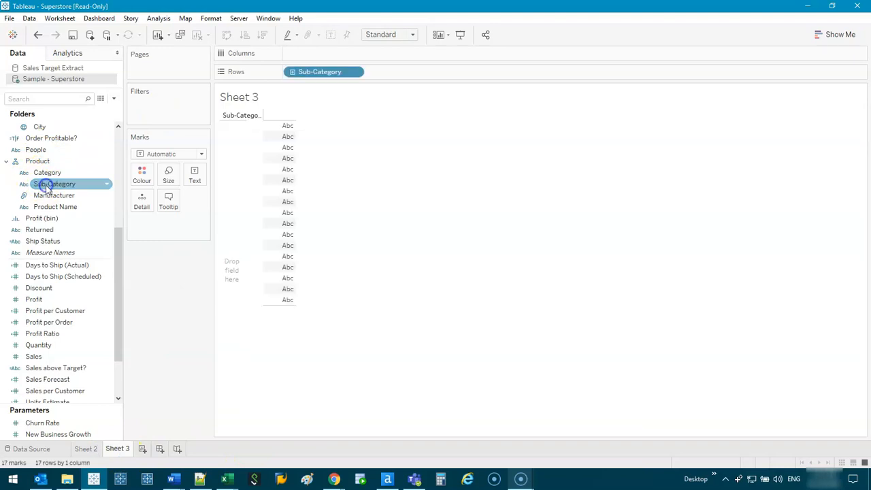
double_click(62, 355)
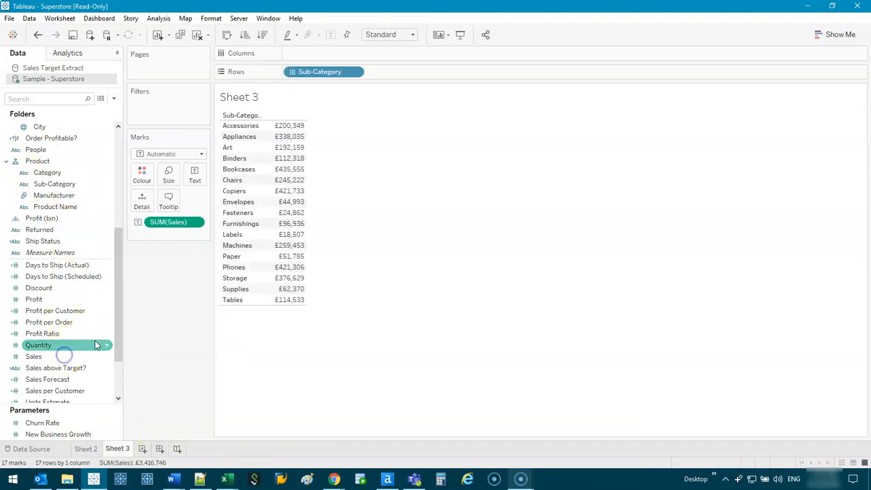
left_click_drag(174, 230, 336, 54)
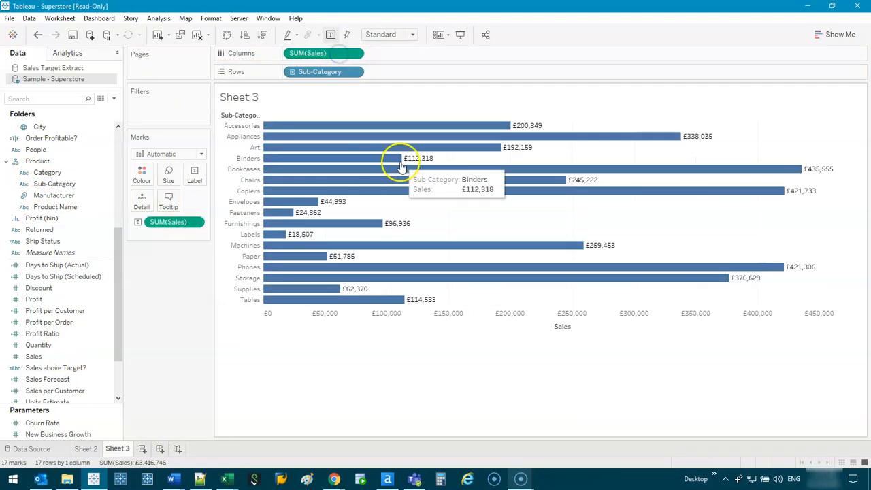
left_click_drag(73, 175, 143, 176)
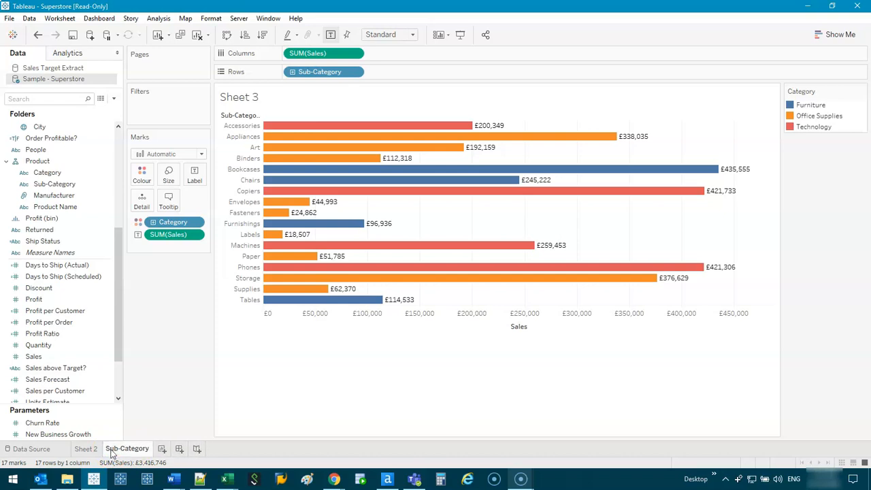
Rename the column chart's worksheet as Category.
double_click(94, 453)
type("Category")
key("Return")
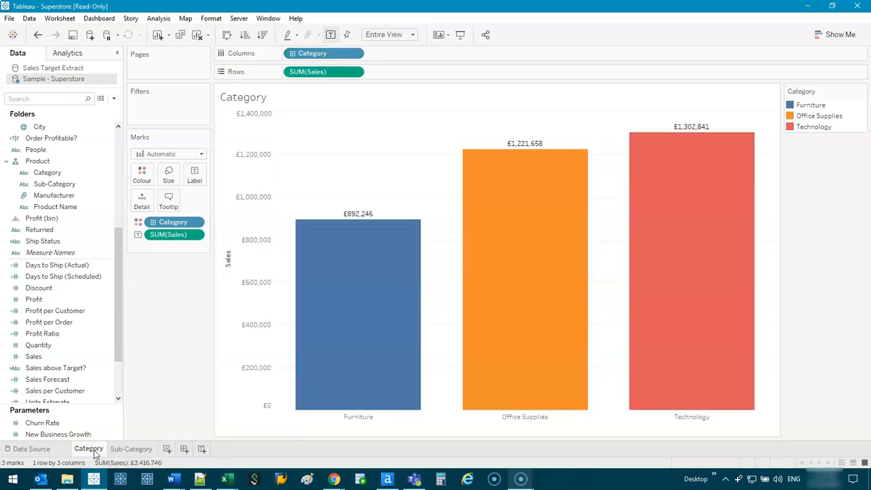
Create a dashboard with the Category sheet and place the Sub-Category sheet beside it.
left_click(185, 449)
double_click(77, 176)
left_click_drag(195, 197, 451, 311)
Remove the Category colour legend from the dashboard.
left_click(617, 177)
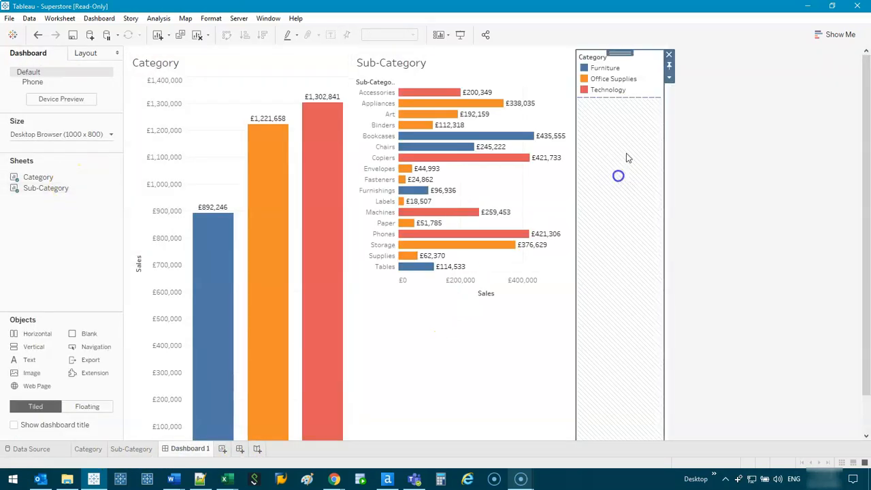
left_click(669, 55)
left_click(500, 255)
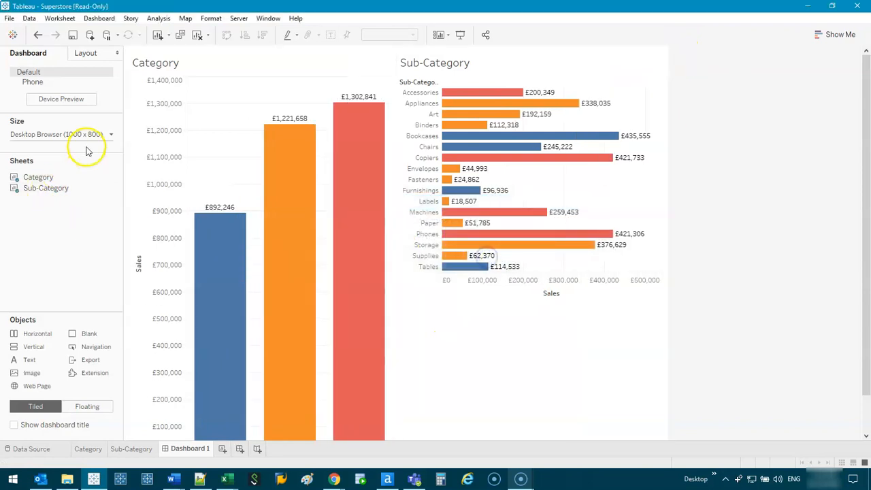
Set the dashboard to a custom fixed size of 1300 by 700 px.
left_click(85, 134)
left_click(106, 201)
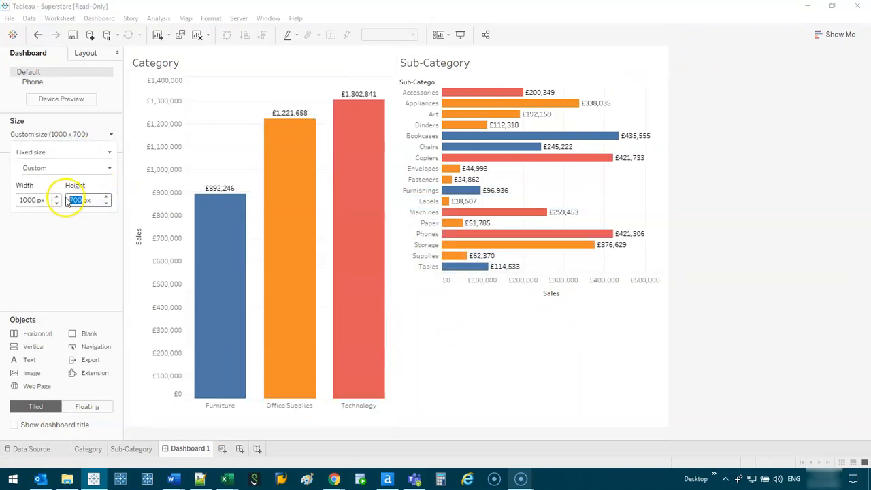
left_click(56, 197)
left_click(57, 197)
left_click(56, 197)
Widen the Sub-Category chart by narrowing the Category chart to about a quarter of the dashboard's width.
left_click(465, 263)
left_click(451, 259)
left_click_drag(476, 252, 310, 250)
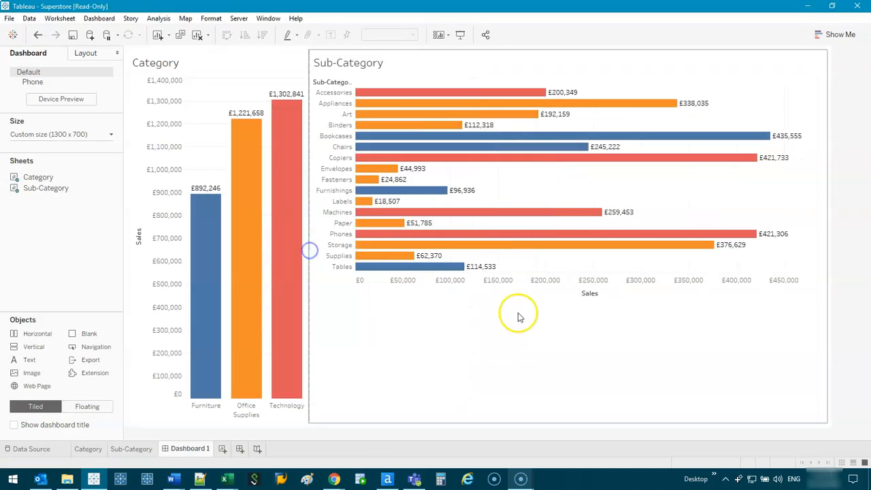
Fit the Sub-Category chart to Entire View and sort its bars by Sales in descending order.
left_click(517, 317)
left_click(378, 34)
left_click(381, 72)
left_click(265, 35)
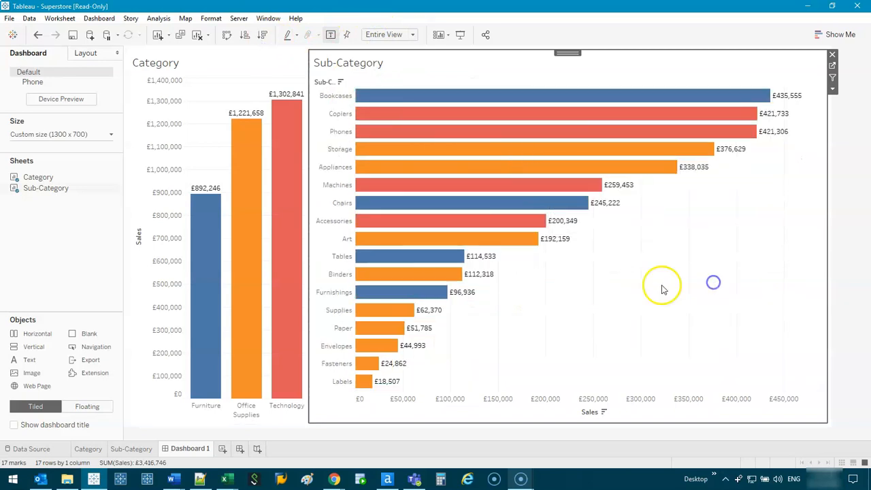
Hide the Sub-Category chart's row field label and insert a narrow Blank object between the two charts.
right_click(320, 82)
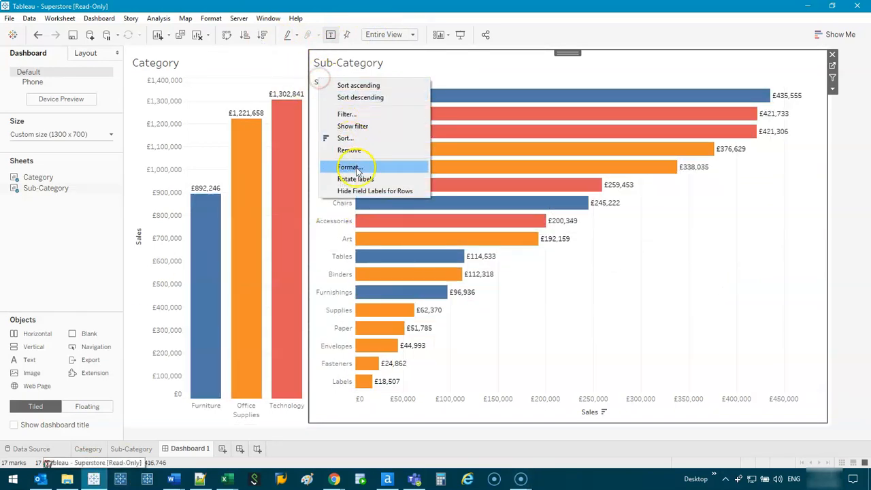
left_click(374, 191)
left_click_drag(84, 334, 557, 202)
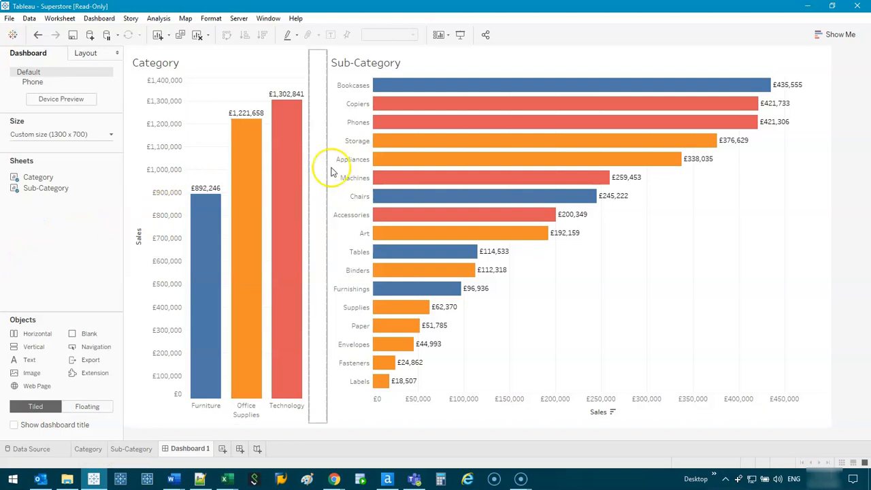
Select the Technology and Office Supplies bars in turn to check how the Sub-Category chart responds, and clear the selection.
left_click(282, 159)
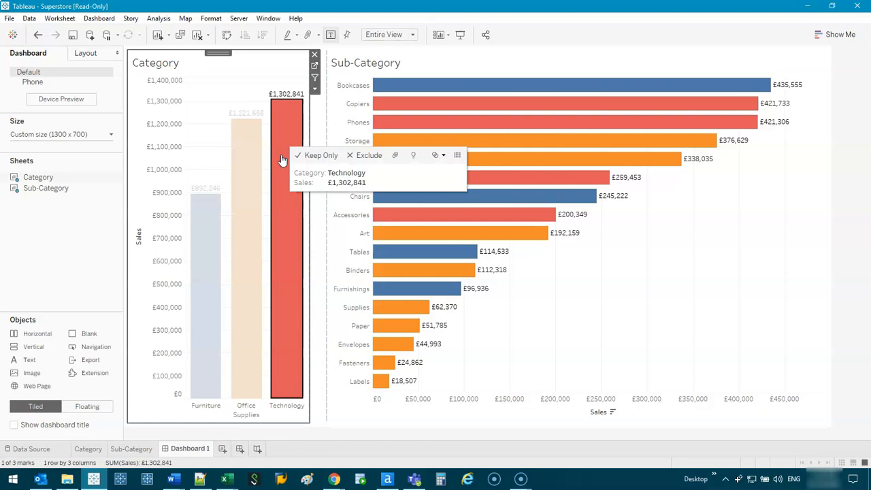
left_click(285, 134)
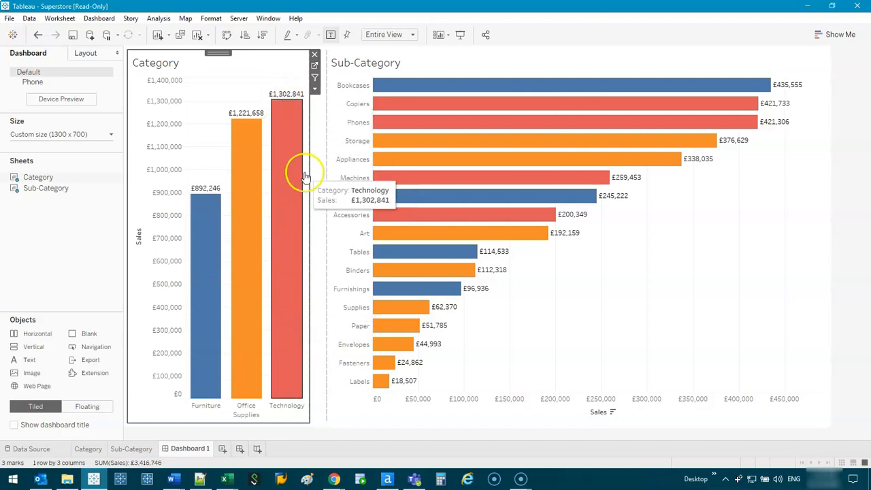
left_click(292, 144)
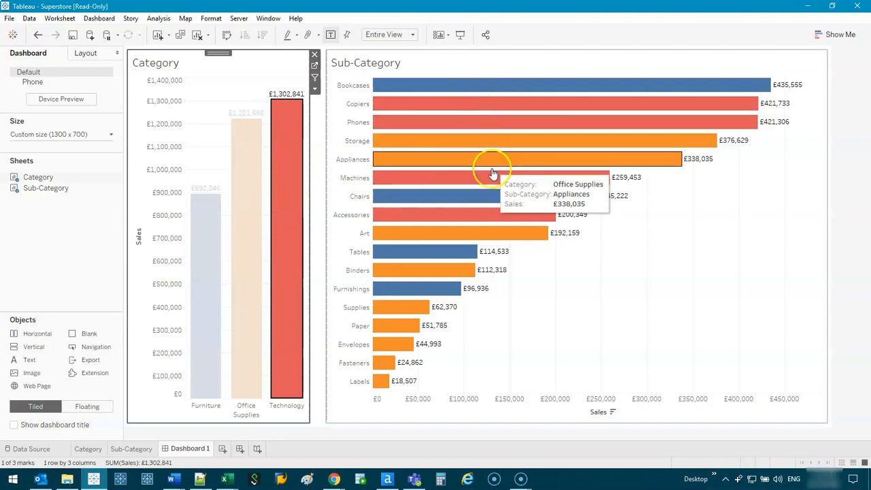
left_click(297, 228)
left_click(245, 202)
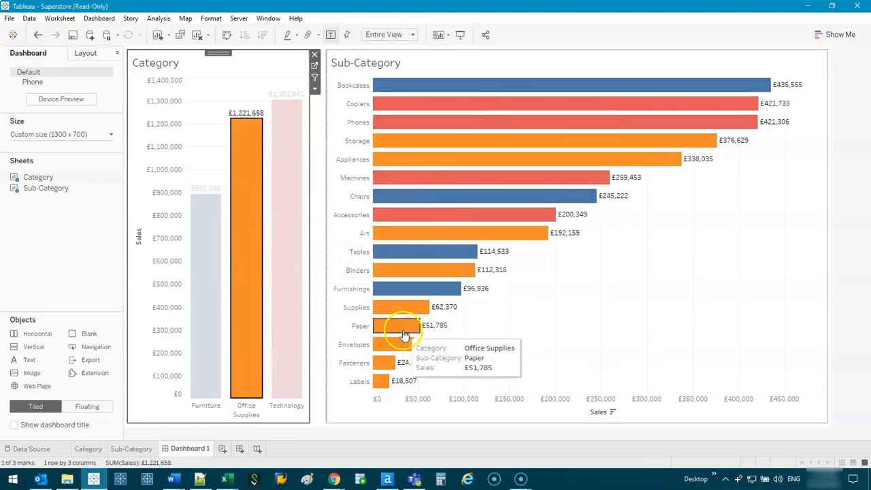
left_click(245, 333)
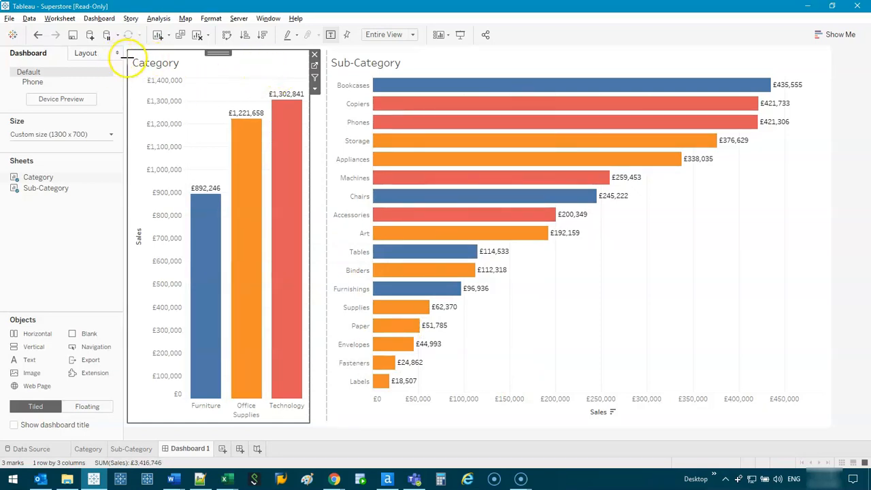
left_click_drag(237, 40, 120, 155)
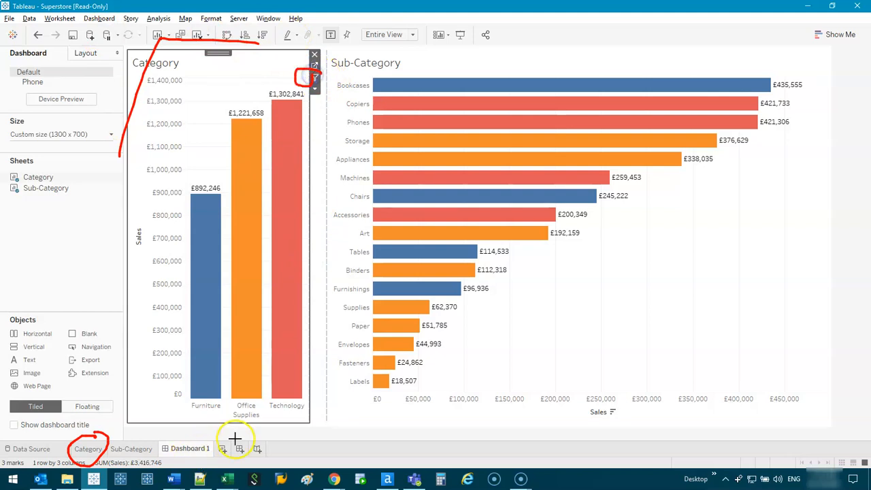
Test the Category chart's filtering of the Sub-Category chart by selecting the Technology and Office Supplies bars in turn, clearing each selection.
key("Escape")
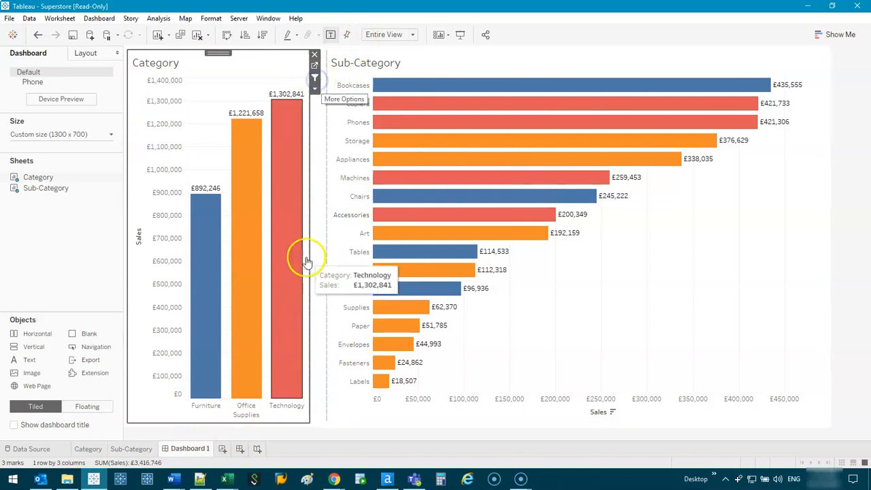
left_click(289, 155)
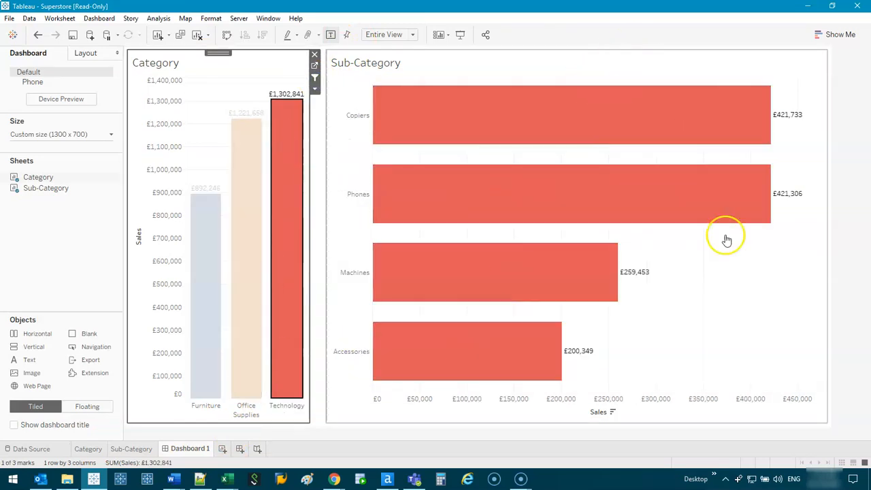
left_click(301, 197)
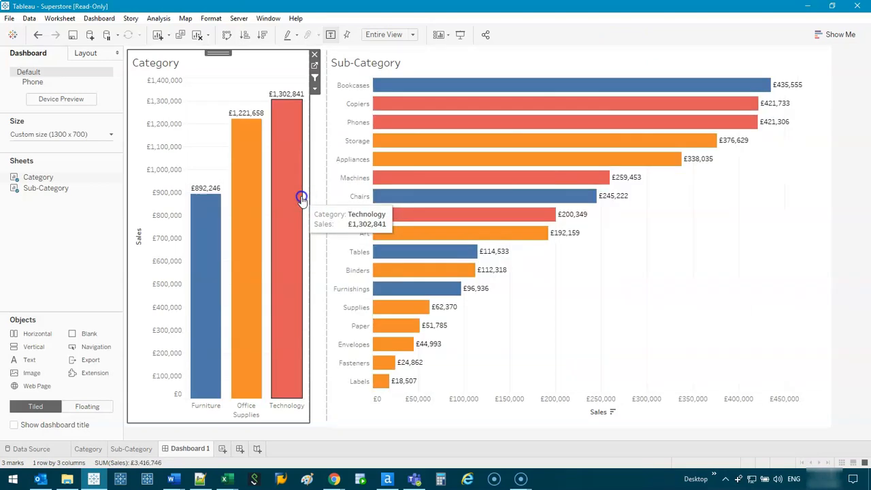
left_click(257, 199)
left_click(258, 200)
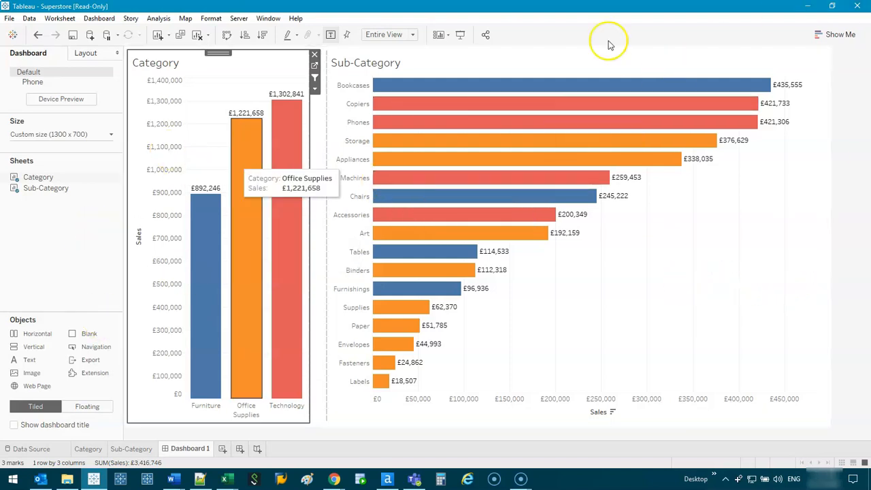
Select several Sub-Category bars in turn to check how the Category chart responds, and clear the selection.
left_click(609, 88)
left_click(578, 121)
left_click(501, 197)
left_click(439, 268)
left_click(745, 227)
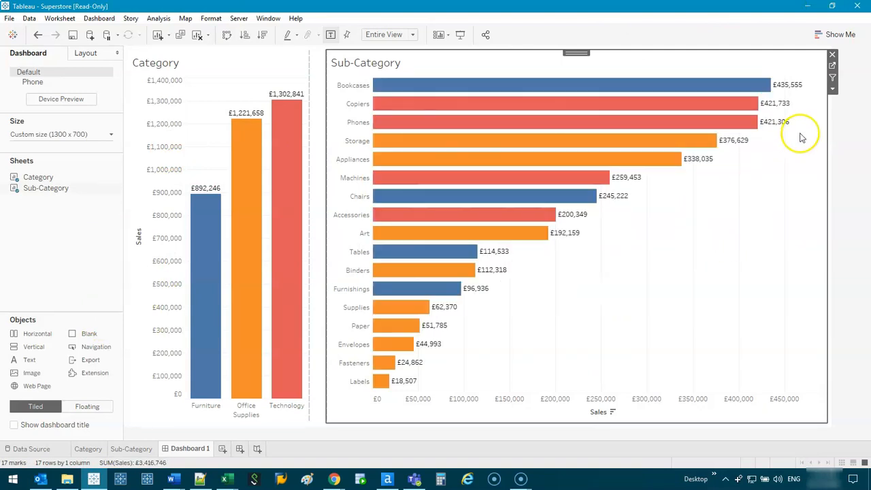
Use the Sub-Category chart as a filter and test it by selecting different groups of its bars, clearing the selection at the end.
left_click(832, 79)
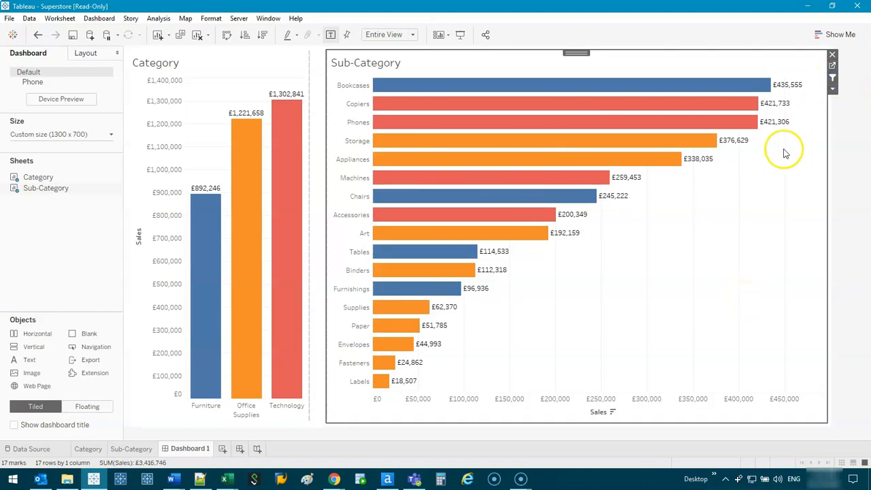
mouse_move(721, 104)
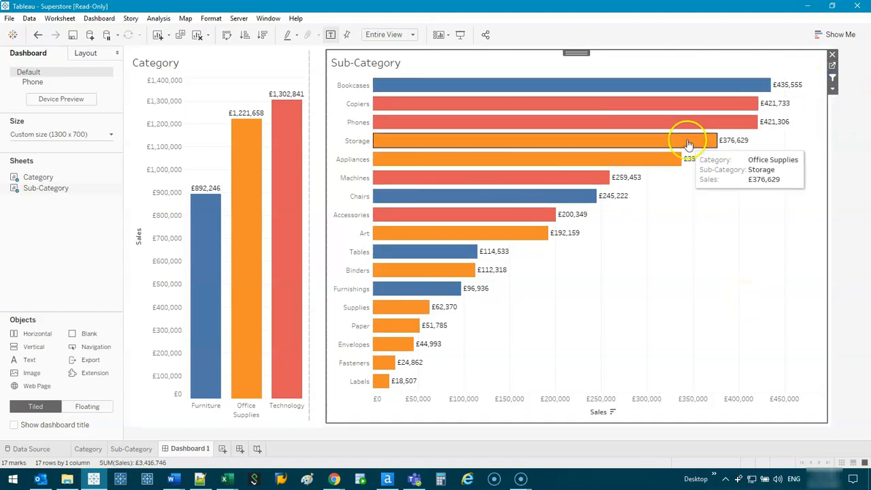
mouse_move(237, 272)
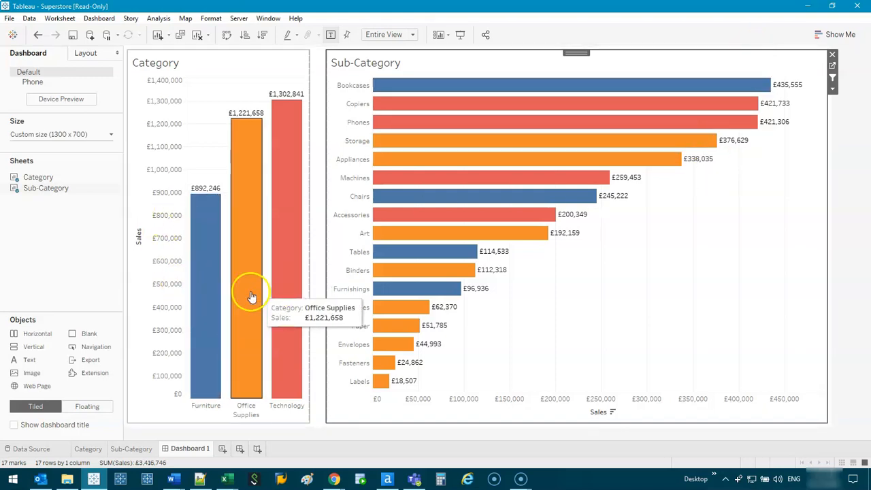
left_click_drag(770, 193, 709, 85)
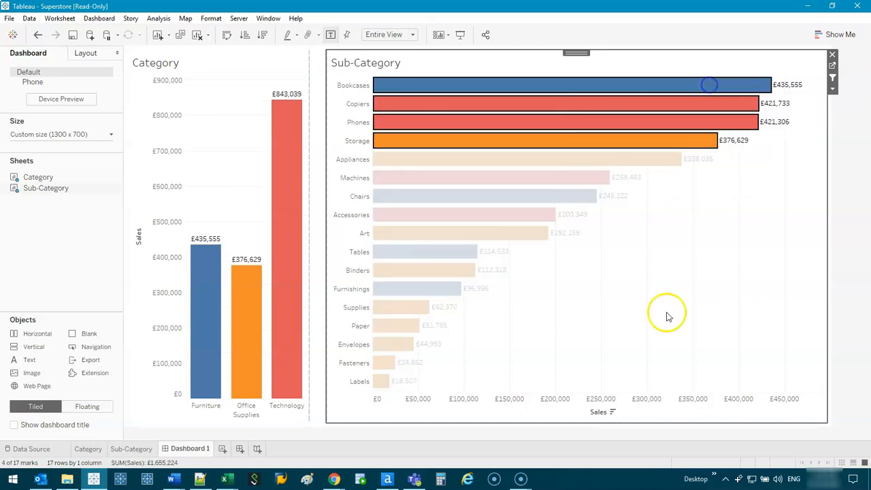
left_click(589, 177)
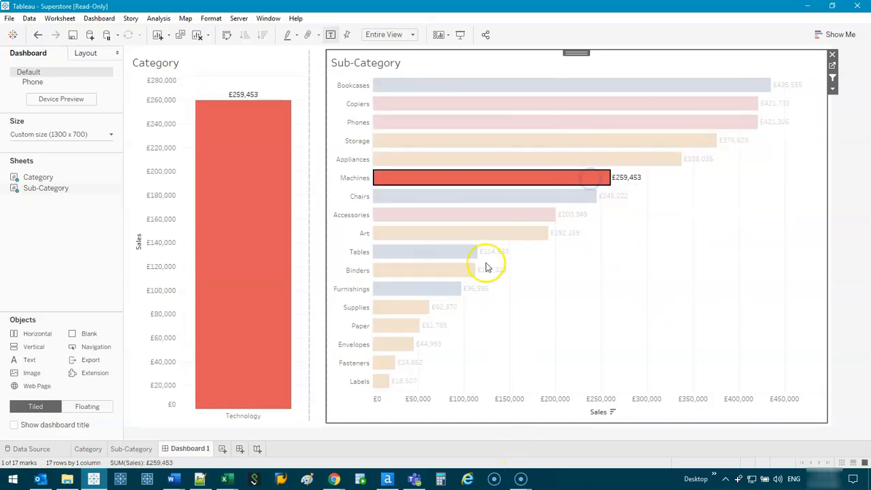
left_click(485, 236)
left_click_drag(511, 364, 420, 278)
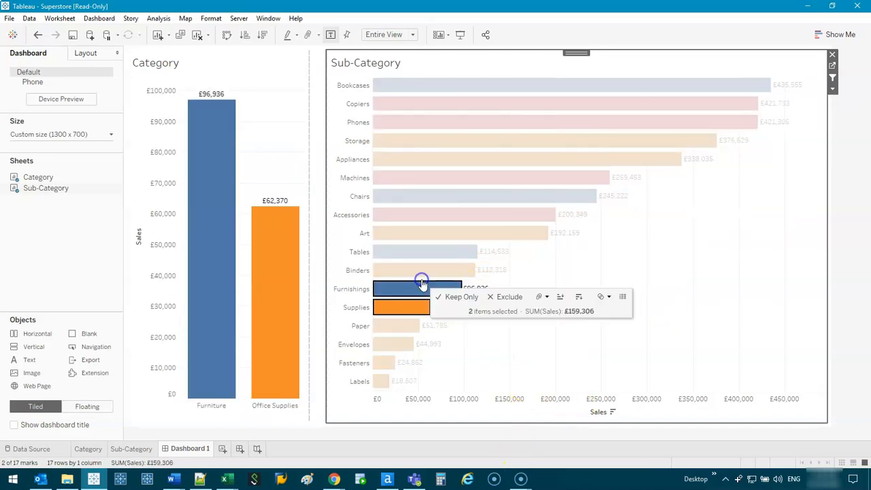
left_click_drag(627, 200, 571, 152)
left_click_drag(786, 125, 746, 83)
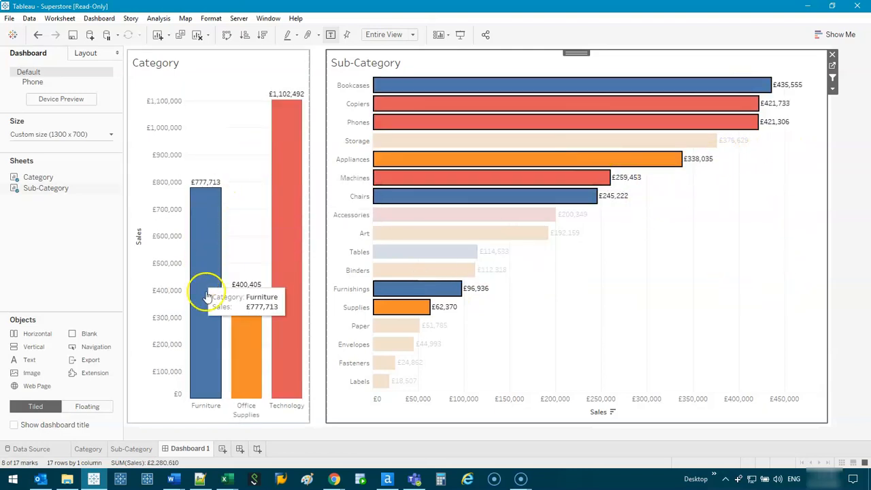
left_click(660, 246)
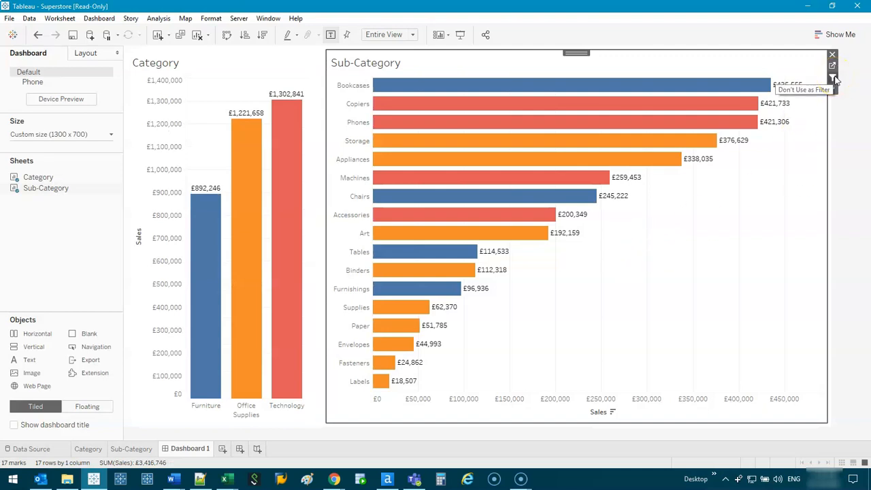
Create a new worksheet and add Product Name from the Product hierarchy as its rows.
left_click(223, 449)
left_click(54, 246)
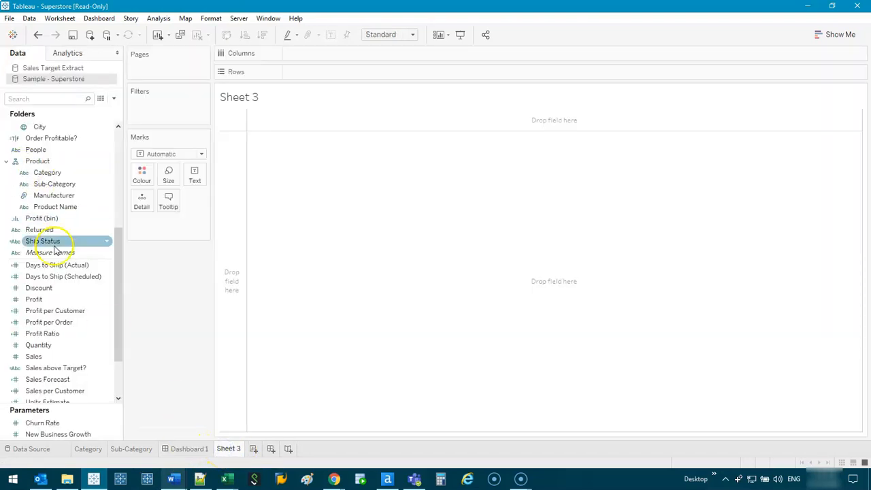
scroll(54, 251, "up", 3)
mouse_move(120, 249)
left_mouse_down()
mouse_move(119, 241)
mouse_move(117, 256)
mouse_move(116, 247)
left_mouse_up()
left_click(66, 253)
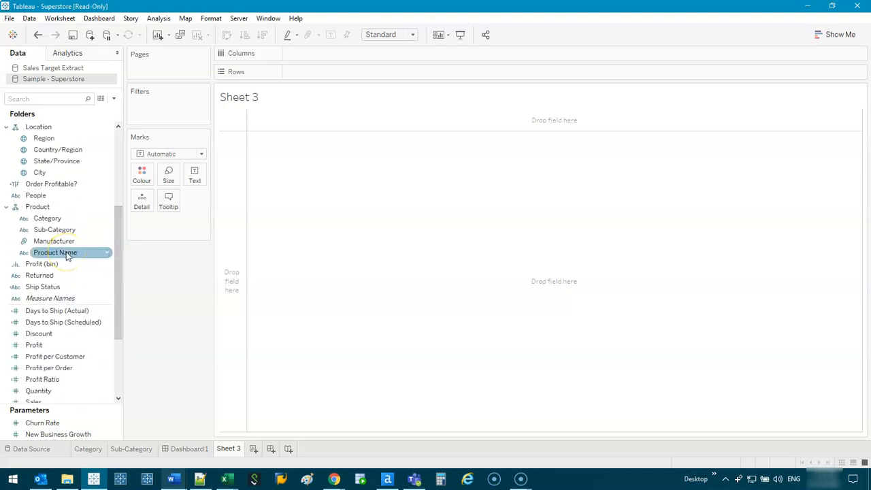
double_click(66, 254)
Add Quantity to the product list and convert the view to a treemap.
left_click(60, 298)
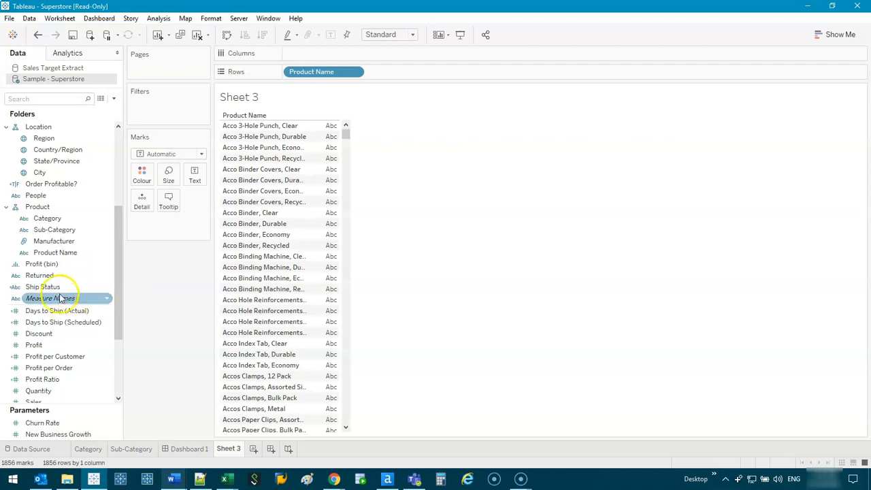
scroll(59, 298, "down", 1)
left_click(108, 365)
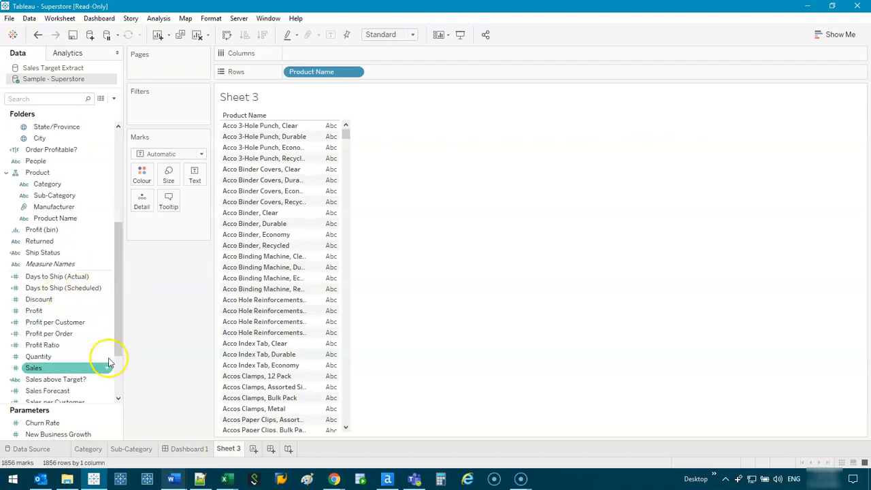
double_click(62, 357)
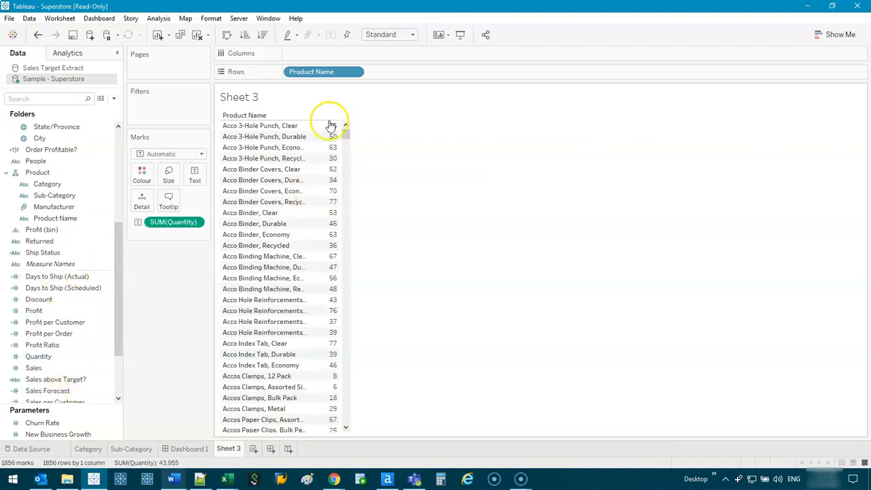
left_click(841, 34)
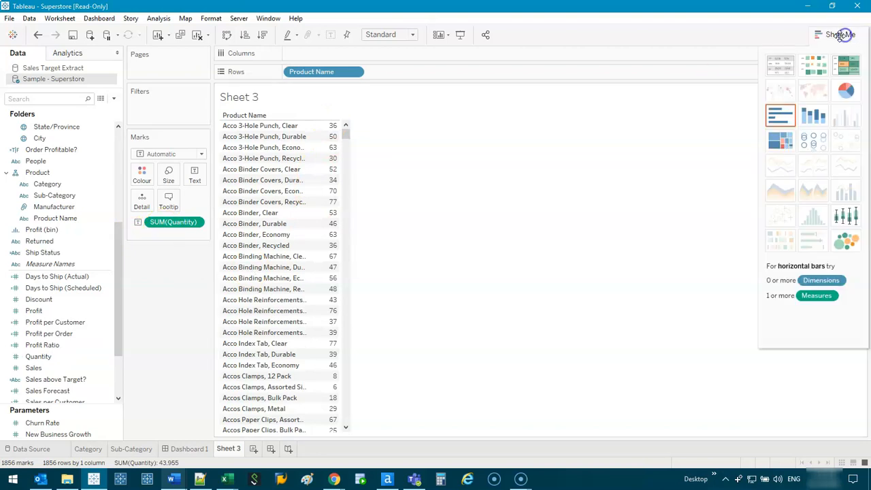
left_click(789, 140)
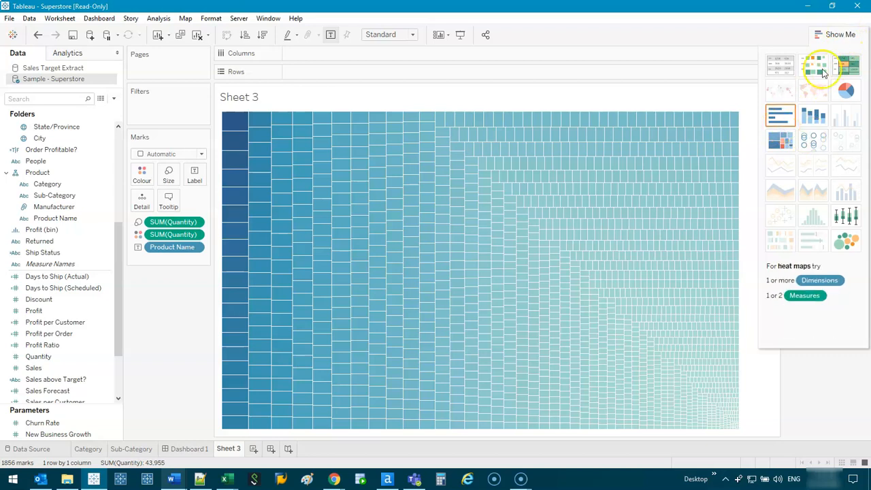
left_click(840, 34)
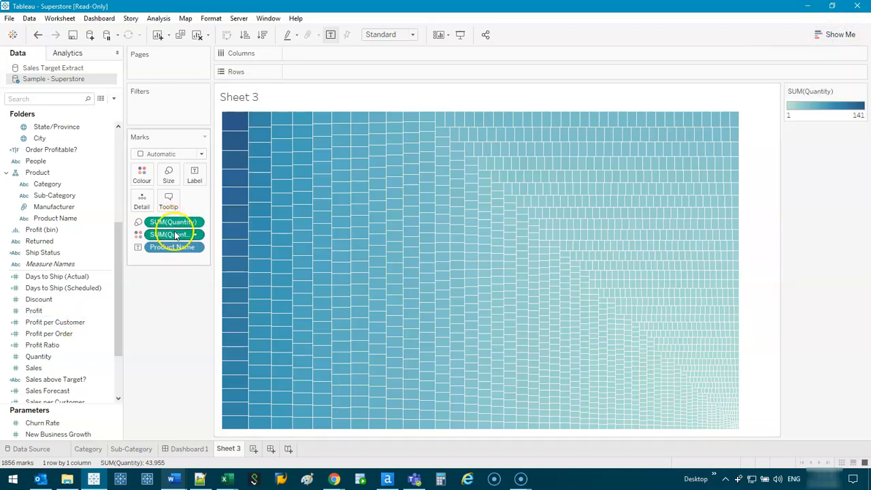
Colour the treemap by Profit instead of Quantity, using the Red-Green Diverging palette.
left_click_drag(56, 314, 142, 177)
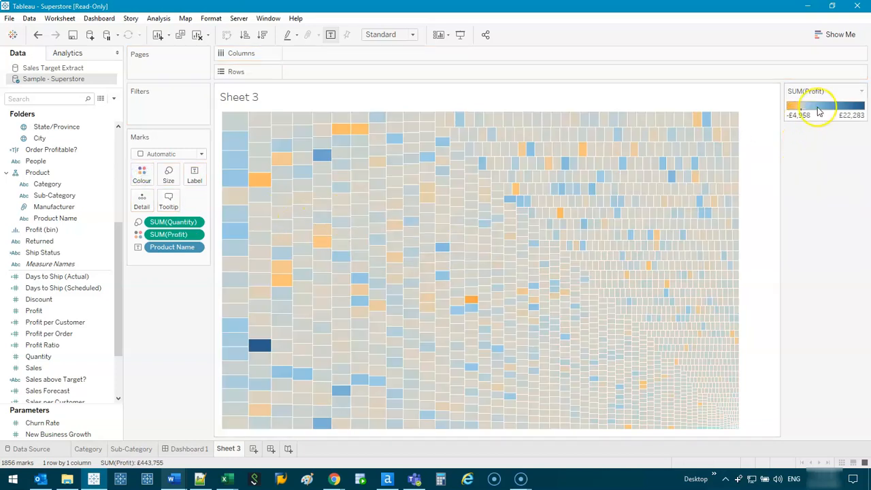
double_click(819, 112)
left_click(453, 194)
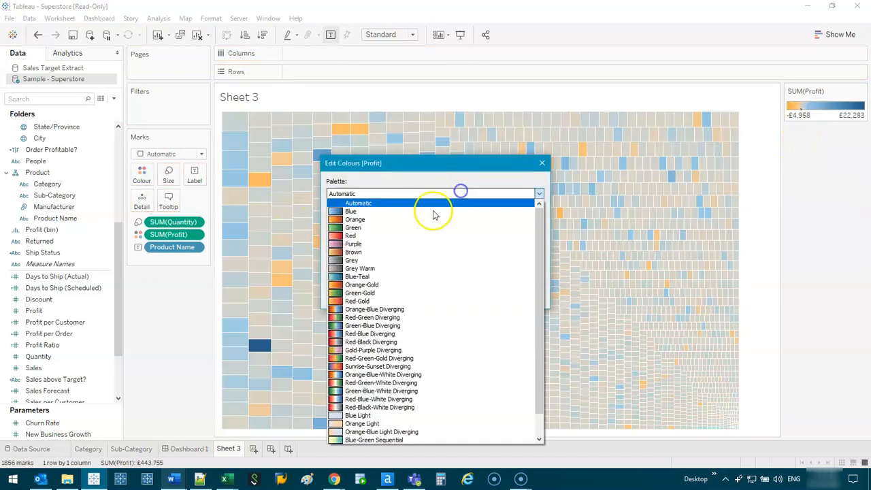
left_click(396, 317)
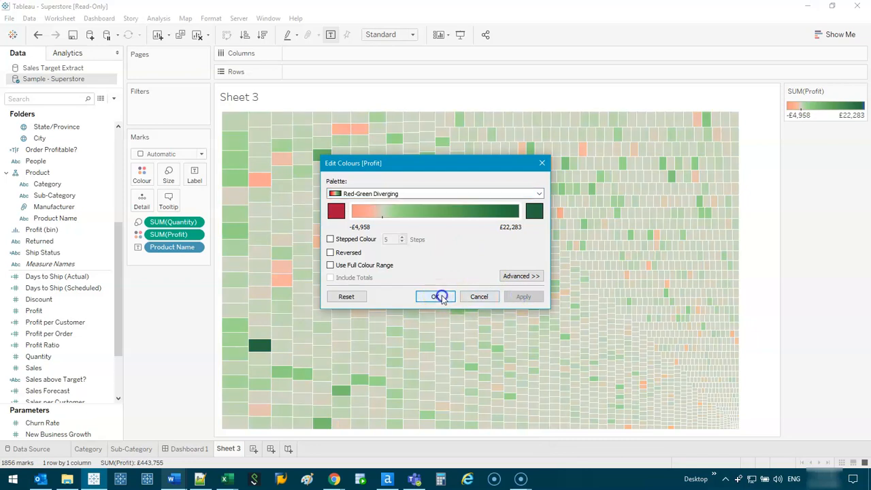
left_click(434, 296)
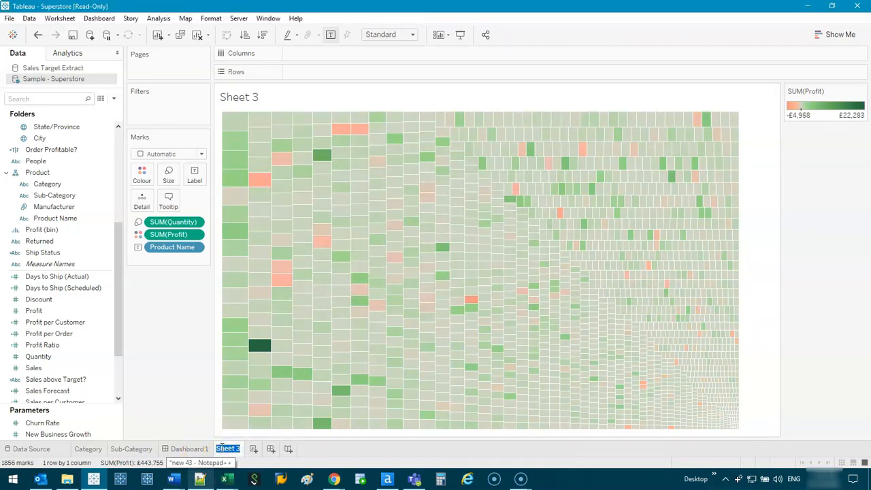
Rename the treemap sheet as Product Name and return to Dashboard 1.
mouse_move(222, 445)
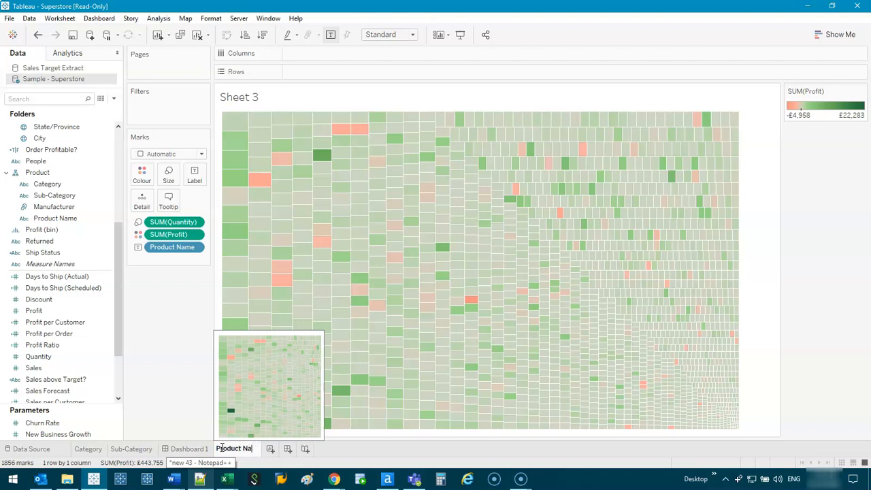
left_click(182, 450)
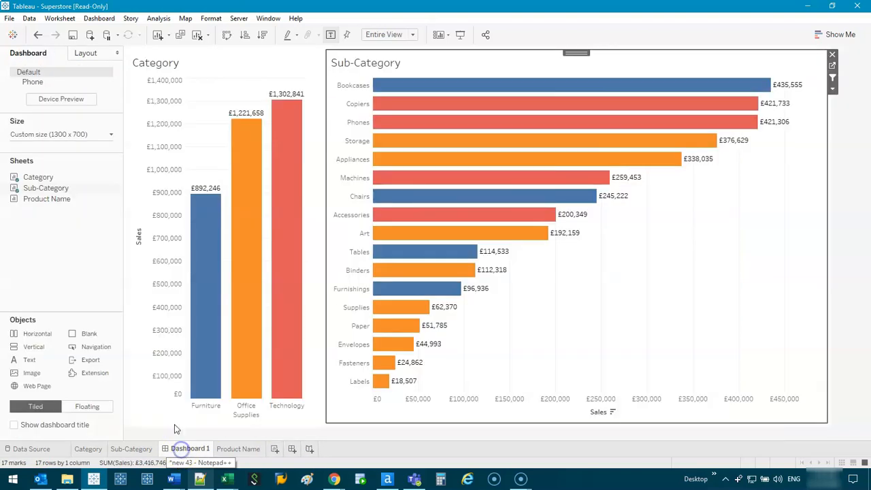
Add the Product Name sheet to the dashboard below the Sub-Category chart and fit it to Entire View.
left_click_drag(54, 197, 490, 317)
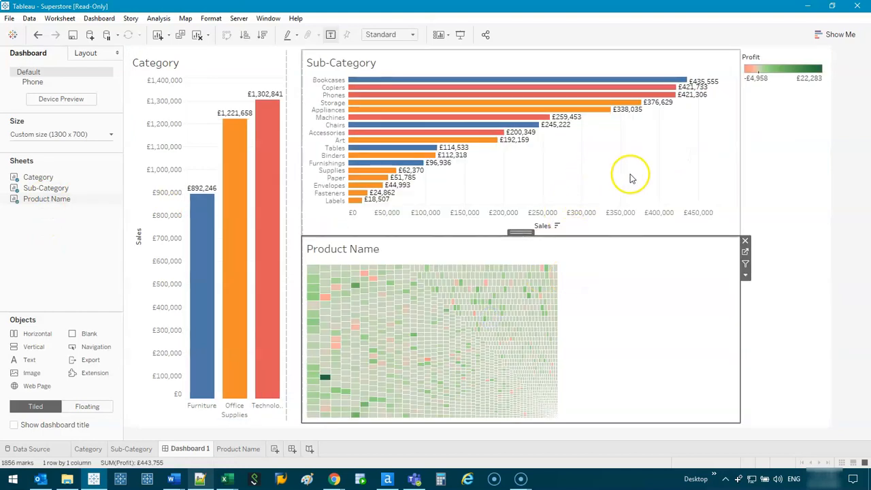
left_click(394, 35)
left_click(401, 71)
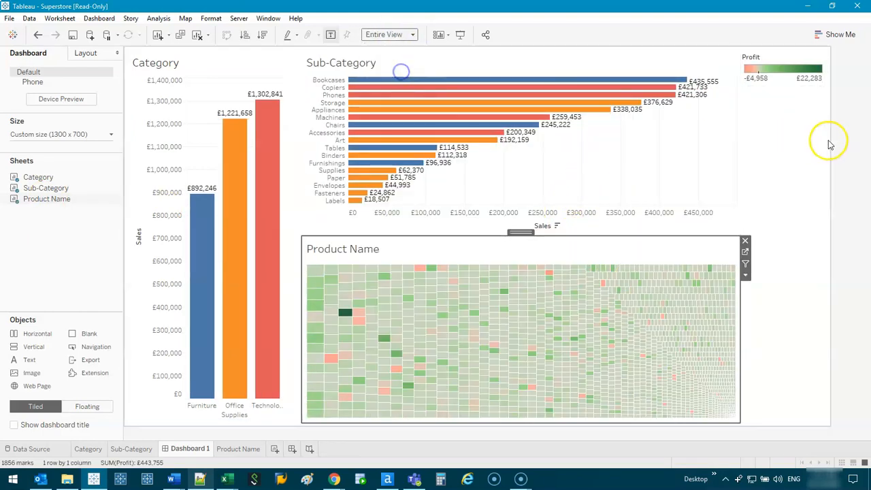
Delete the layout container that holds the Profit colour legend from the dashboard.
left_click(801, 132)
left_click(832, 55)
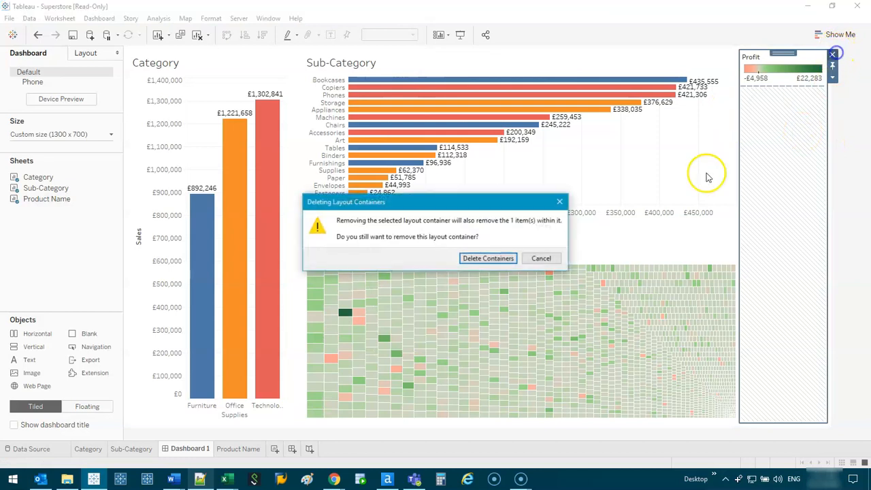
left_click(488, 257)
left_click(476, 255)
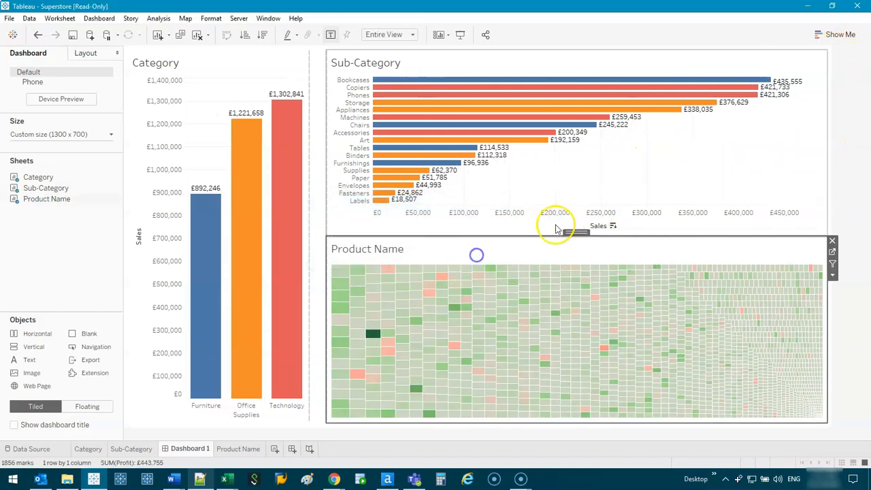
Move the Product Name treemap to the right of the Sub-Category chart and place the Sub-Category chart below the Category chart.
left_click_drag(564, 231, 803, 91)
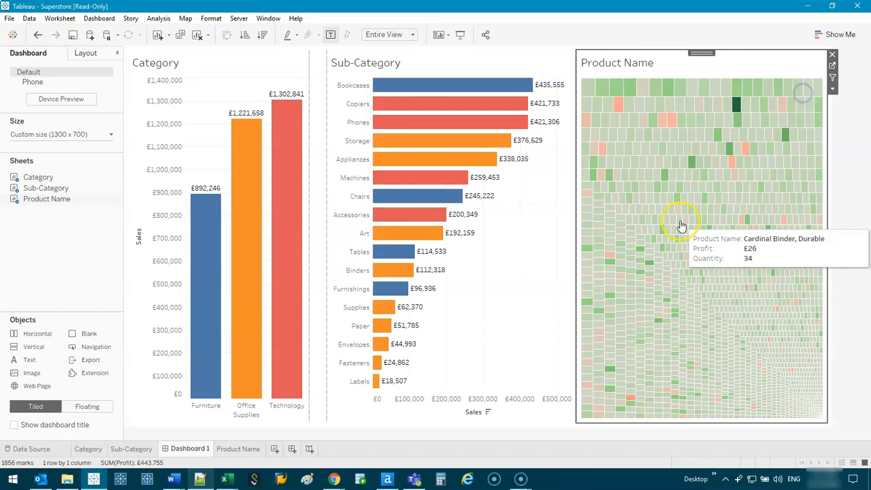
left_click(489, 61)
left_click_drag(456, 62, 210, 293)
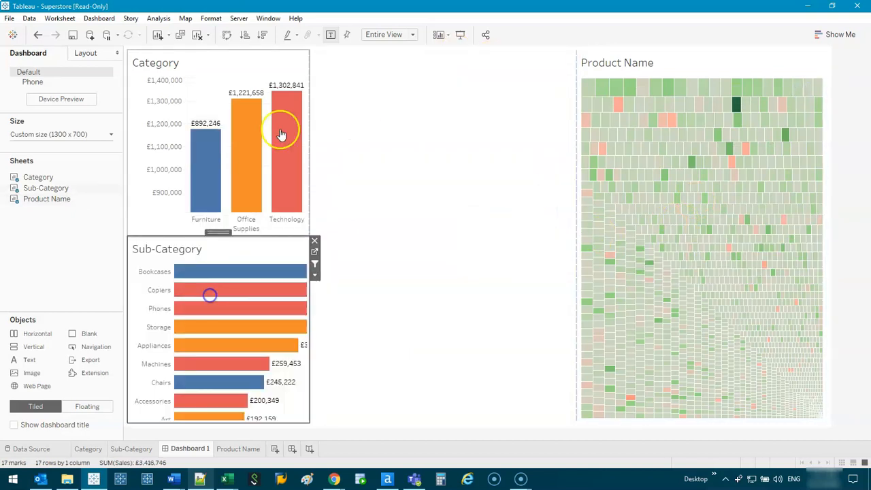
Shorten the Category chart to enlarge Sub-Category, and shrink the blank space to a narrow gap so the Product Name treemap widens.
left_click_drag(249, 179, 249, 157)
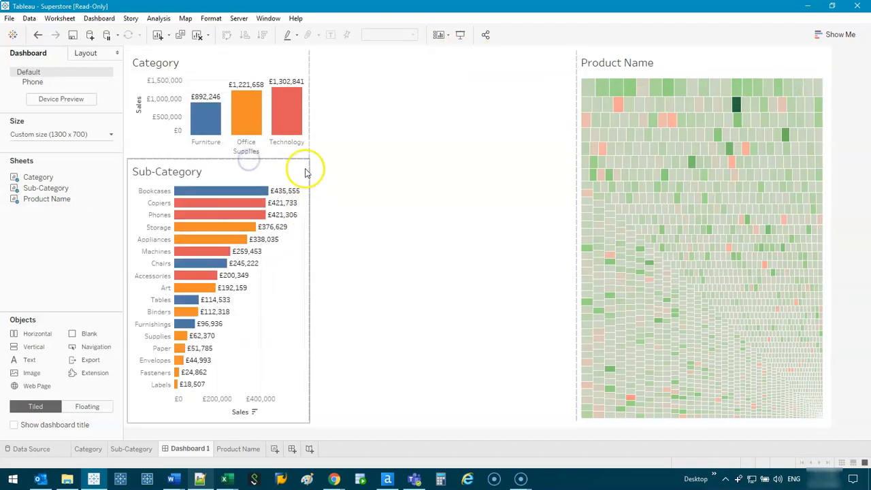
left_click(529, 164)
left_click_drag(577, 158, 331, 198)
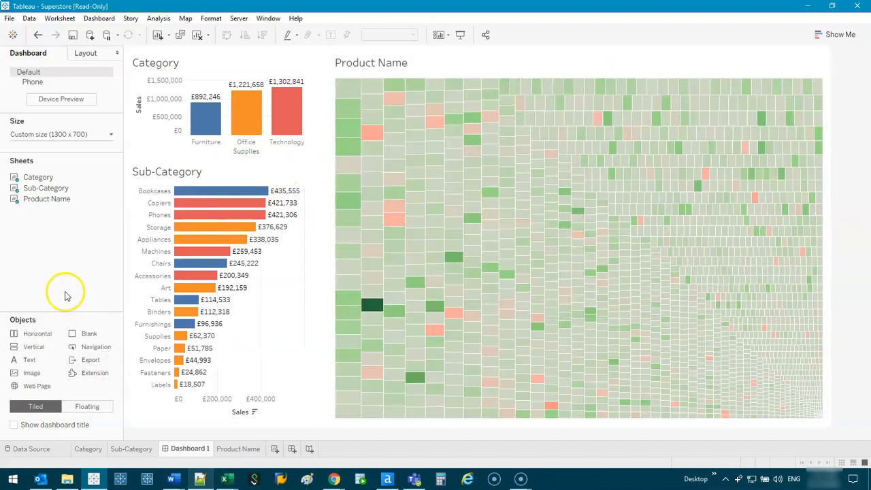
Use both the Category chart and the Sub-Category chart as filters for the dashboard.
left_click(245, 54)
left_click(315, 79)
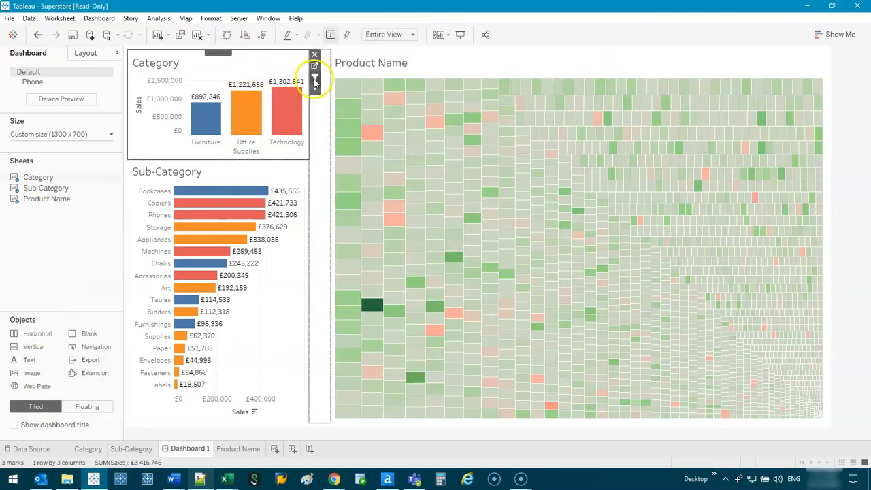
left_click(277, 317)
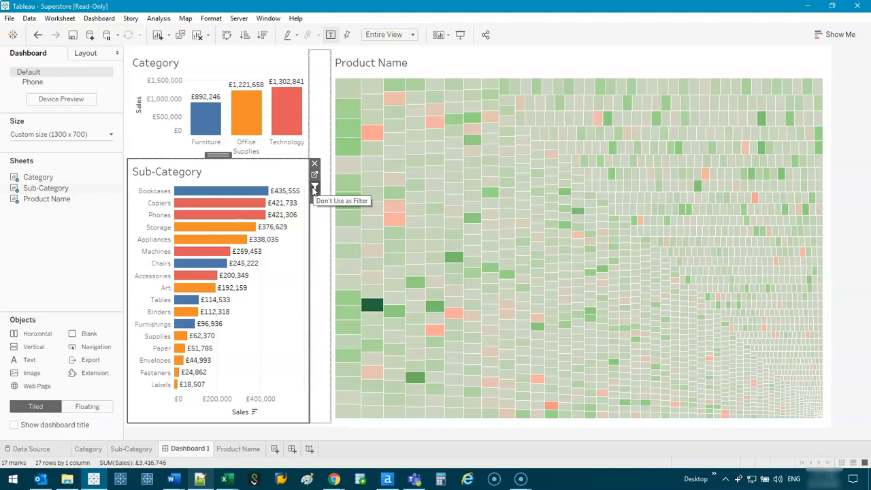
Test the filters by selecting Furniture in the Category chart, followed by Furnishings in the Sub-Category chart.
left_click(178, 114)
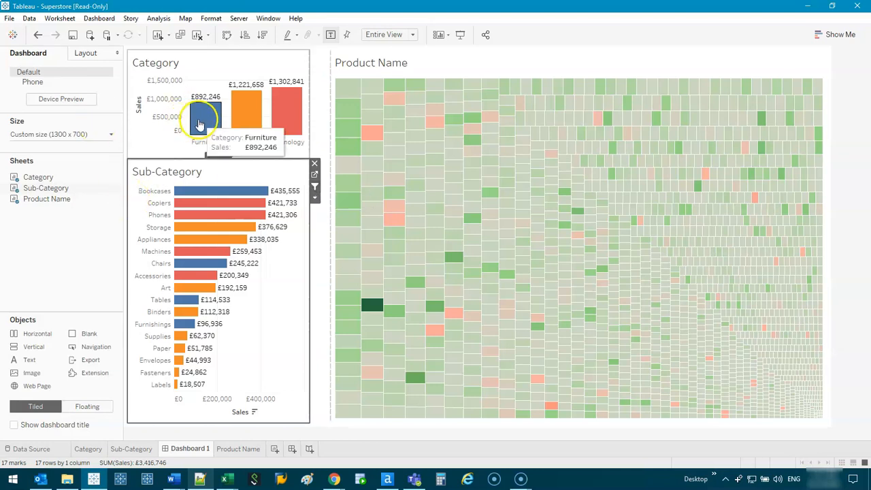
left_click(198, 124)
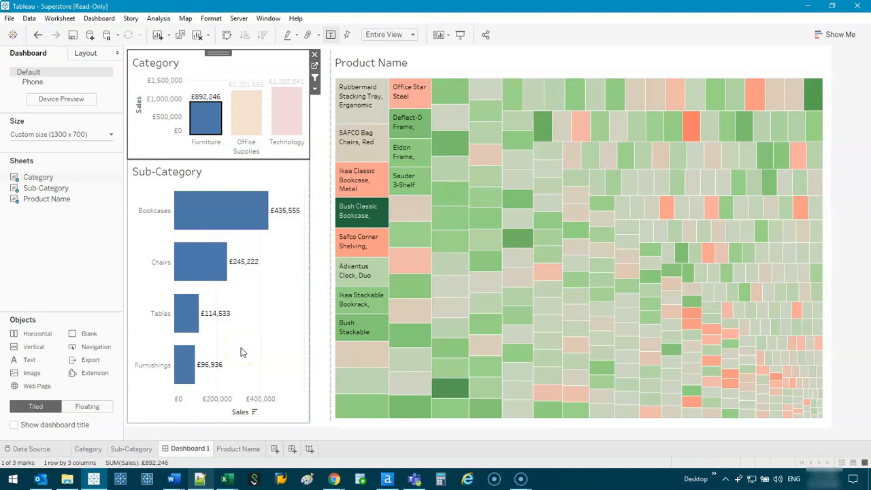
left_click(178, 368)
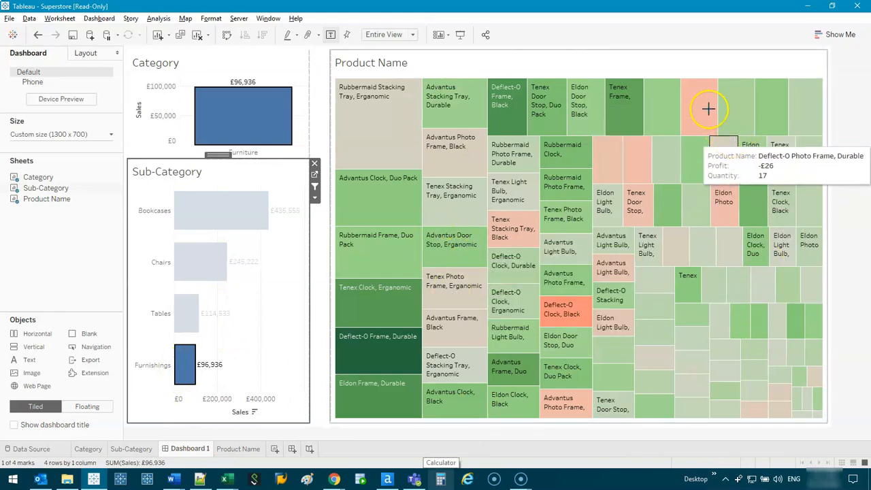
left_click_drag(330, 72, 867, 76)
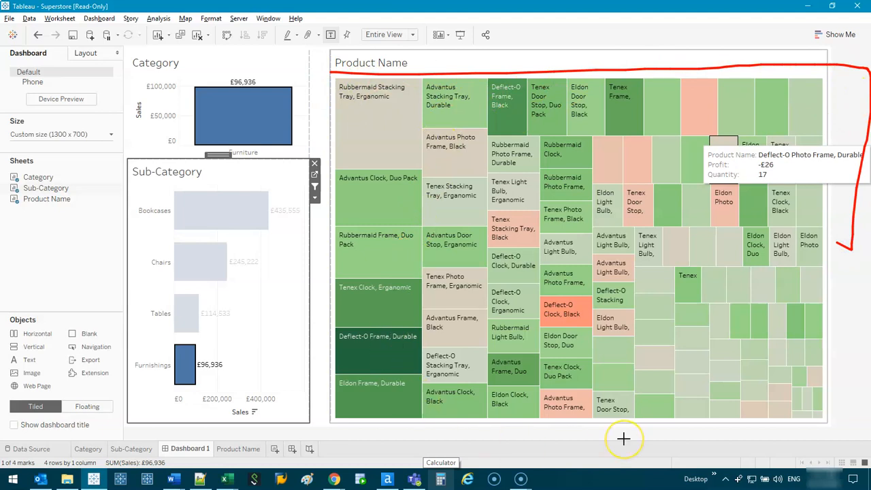
left_click_drag(206, 157, 317, 160)
left_click_drag(136, 376, 165, 373)
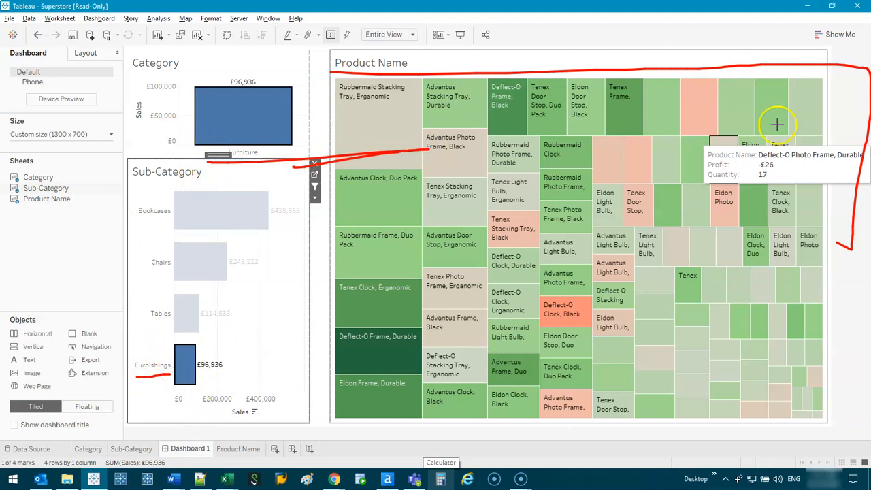
key("Escape")
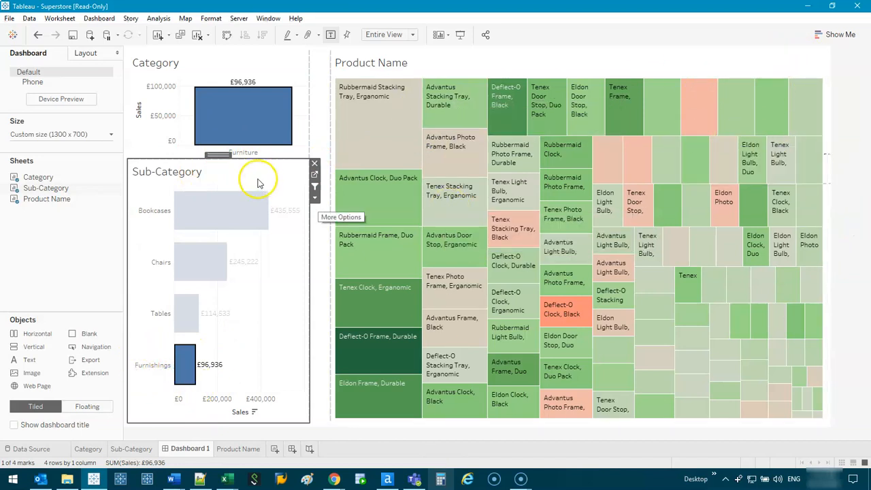
Clear the Furniture selection in the Category chart and the Furnishings selection in the Sub-Category chart.
left_click(231, 131)
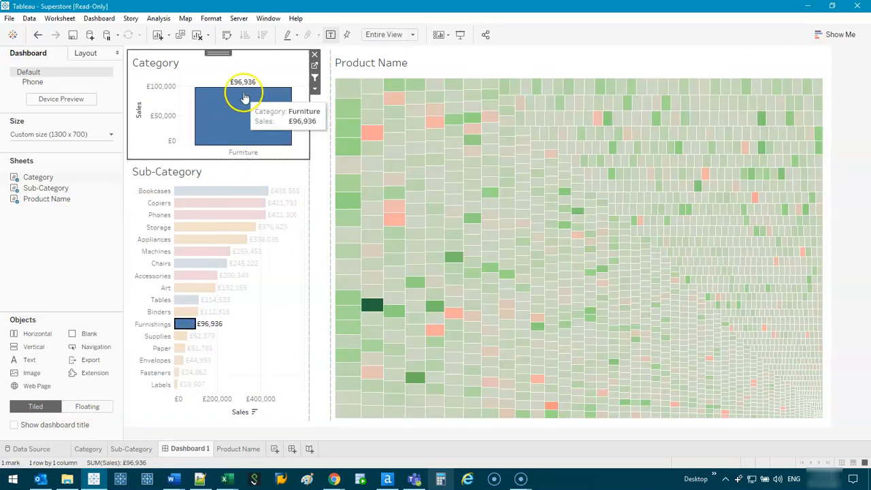
left_click(185, 324)
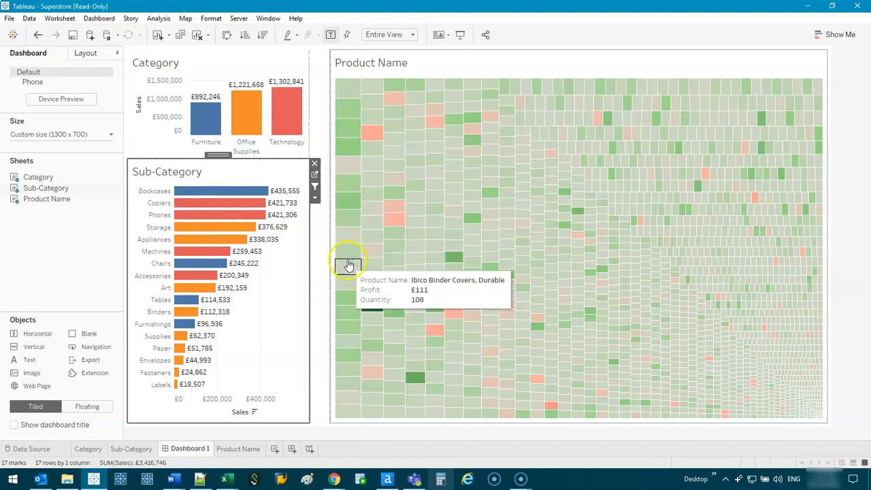
key("ctrl+2")
left_click_drag(345, 85, 772, 335)
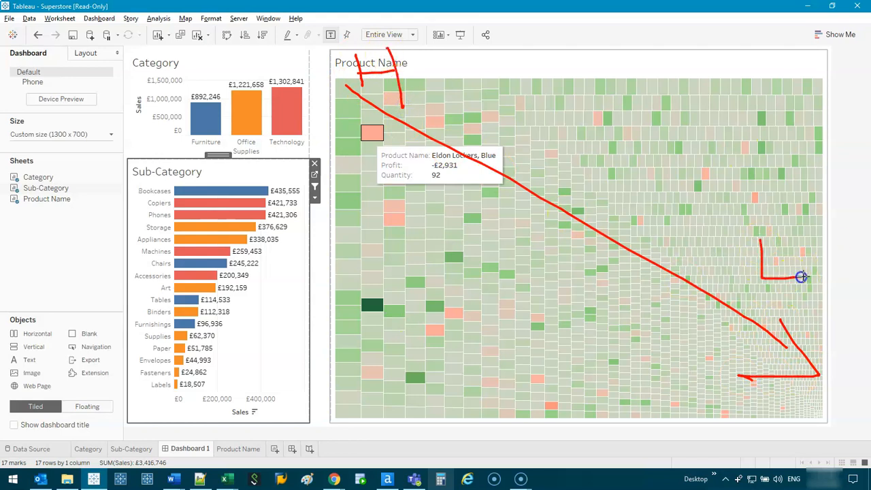
key("Escape")
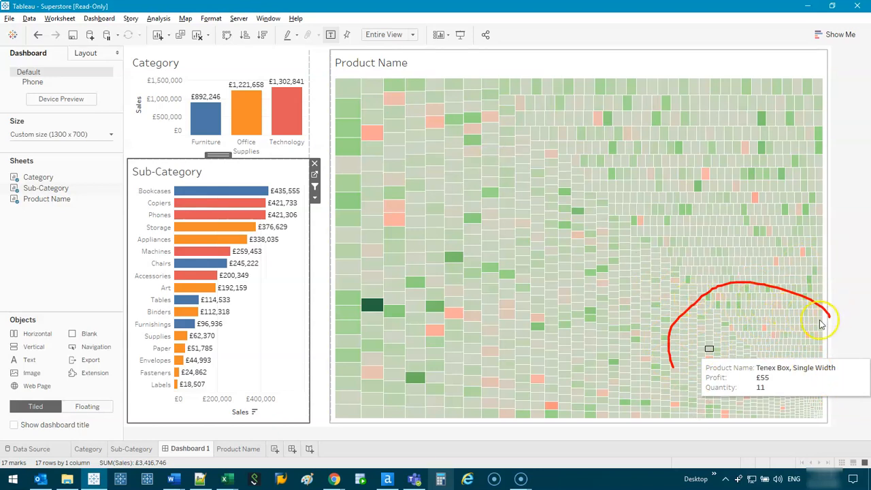
mouse_move(662, 359)
left_mouse_down()
mouse_move(862, 401)
mouse_move(821, 278)
left_mouse_up()
key("Escape")
Select the block of smallest product marks in the Product Name treemap and clear that selection again.
left_click_drag(688, 289, 824, 419)
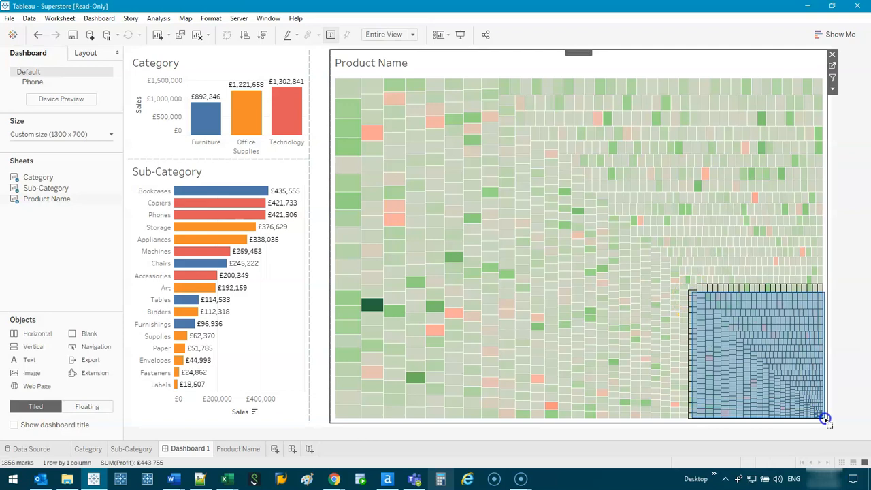
left_click_drag(825, 418, 825, 419)
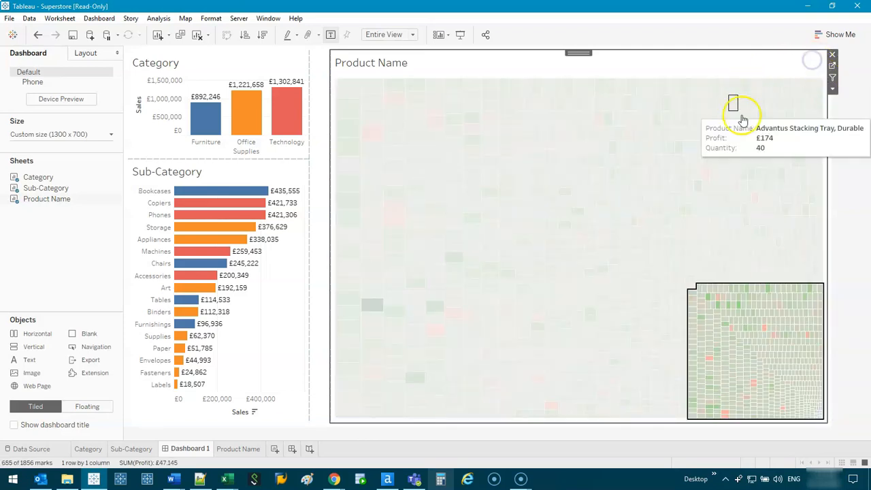
left_click(762, 142)
left_click(761, 142)
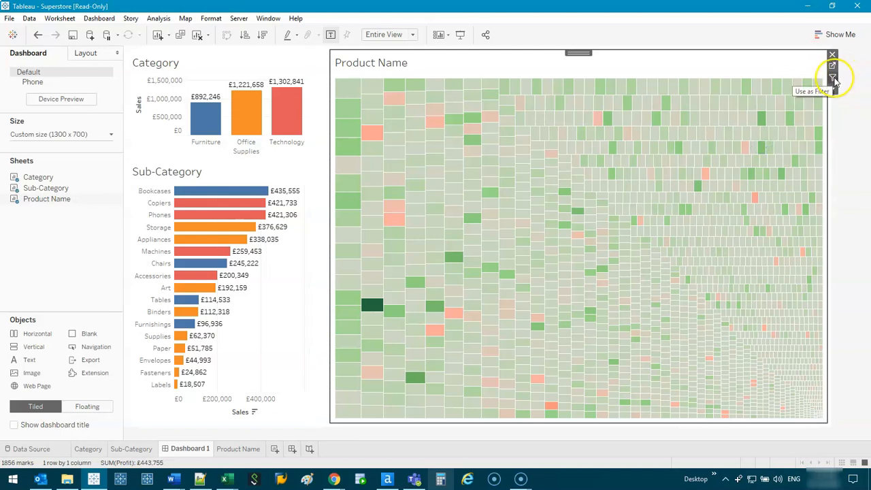
Use the Product Name treemap as a filter and test it with small product marks and the Machines sub-category, clearing the selections.
left_click_drag(705, 285, 824, 417)
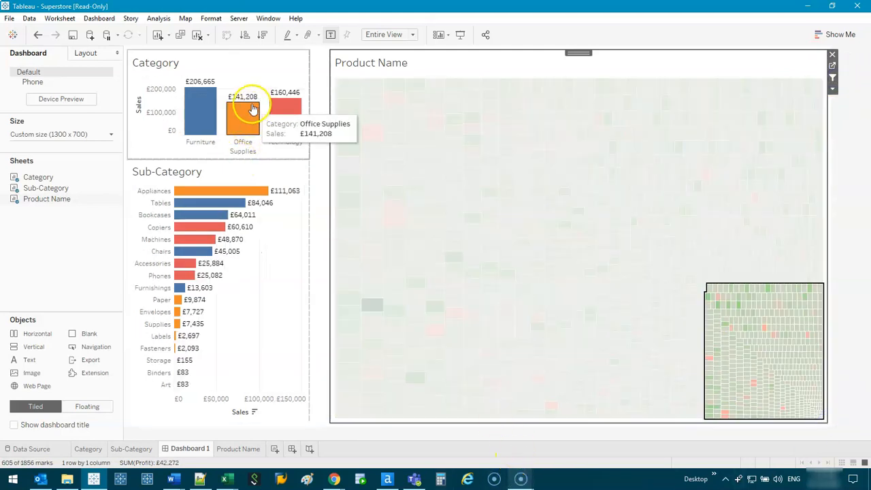
left_click(153, 239)
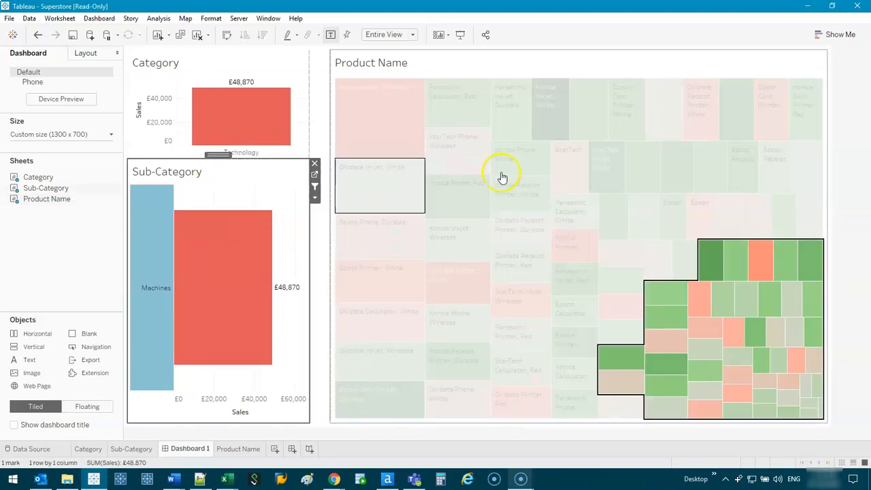
left_click(155, 258)
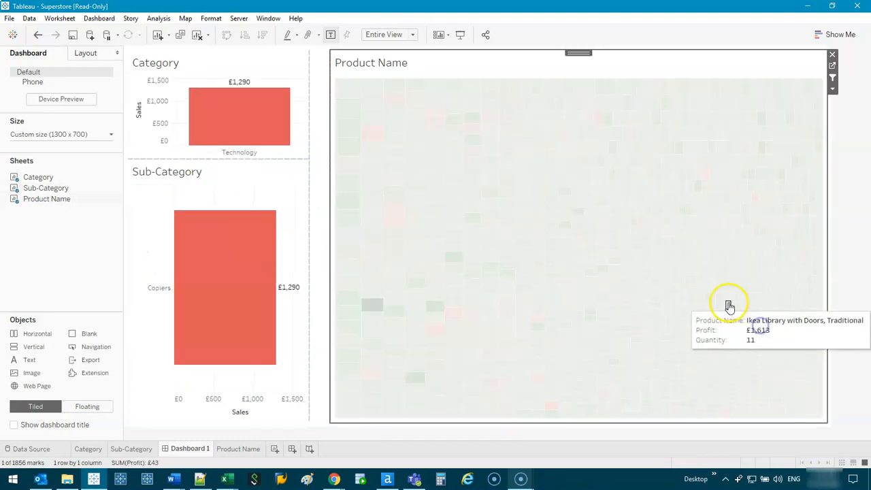
left_click(763, 306)
left_click(763, 306)
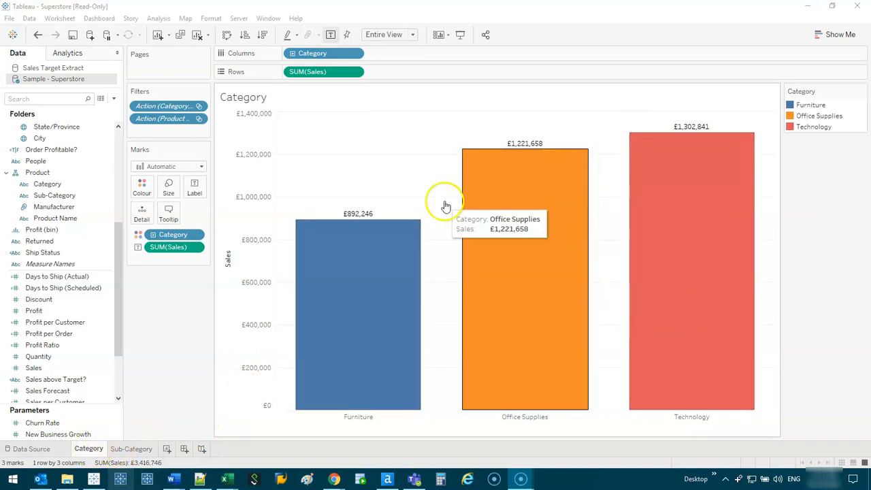
Create a new dashboard and add the Category sheet with the Sub-Category sheet beside it on the right.
left_click(133, 449)
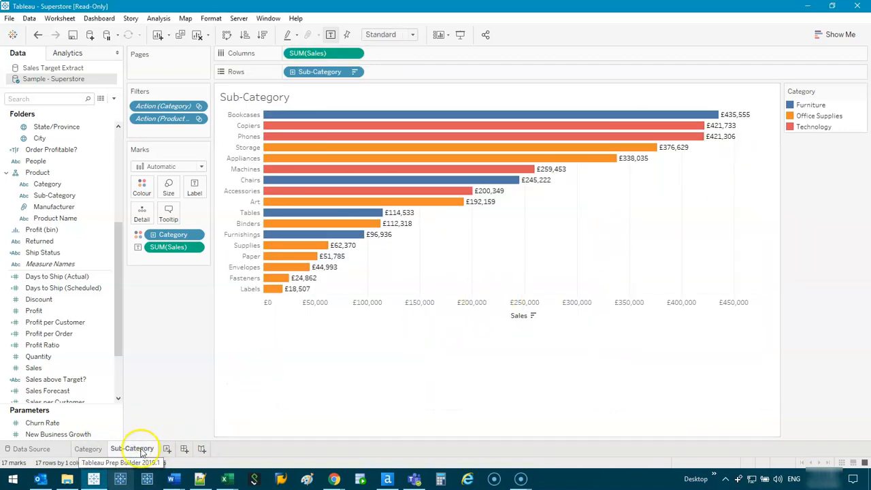
left_click(184, 450)
left_click_drag(38, 178, 326, 157)
left_click_drag(45, 188, 538, 189)
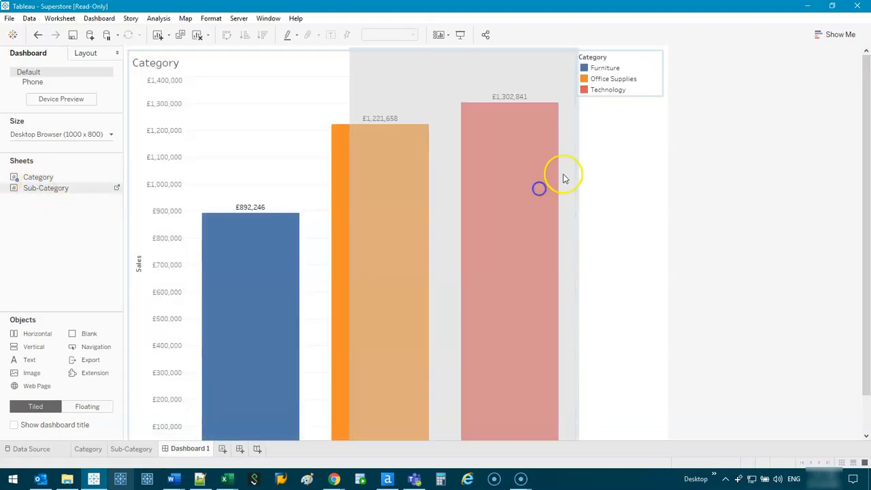
Delete the layout container that holds the Category colour legend from the dashboard.
left_click(617, 180)
left_click(668, 55)
left_click(484, 258)
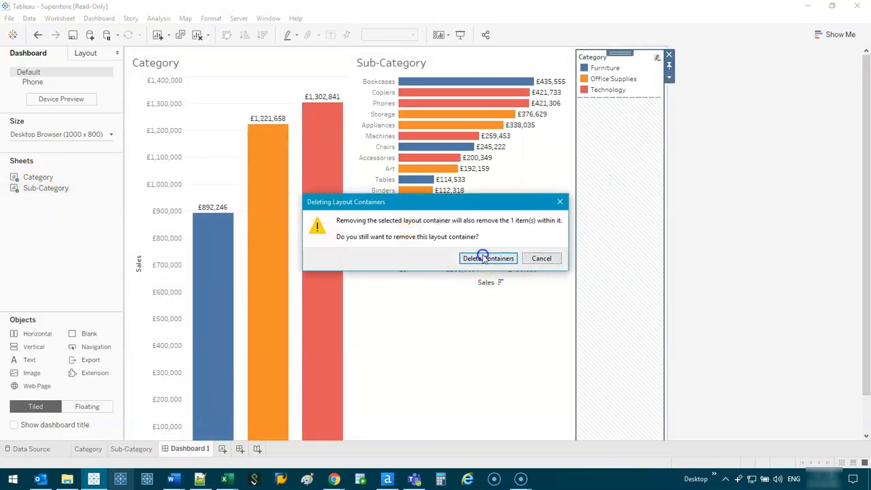
Fit the Sub-Category chart to Entire View and narrow the Category chart to give it more width.
left_click(381, 34)
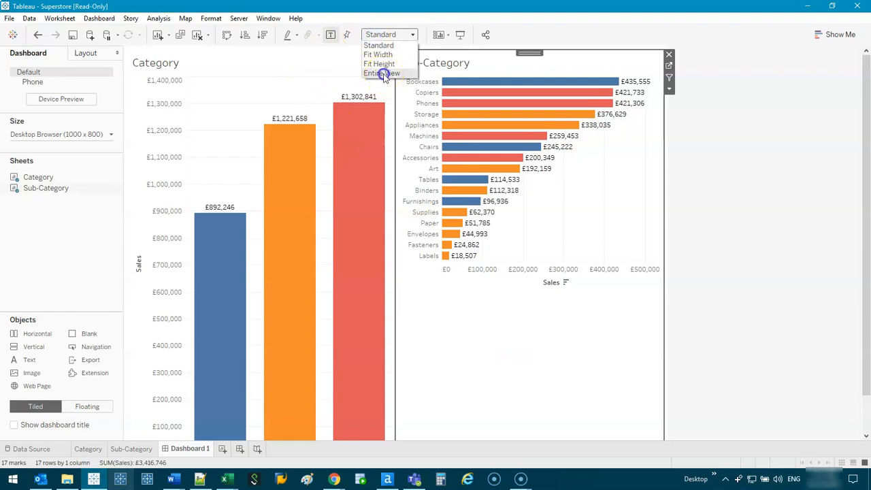
left_click(381, 73)
left_click_drag(389, 79, 315, 43)
Set the dashboard's fixed size to 1300 px wide and 700 px high.
left_click(96, 134)
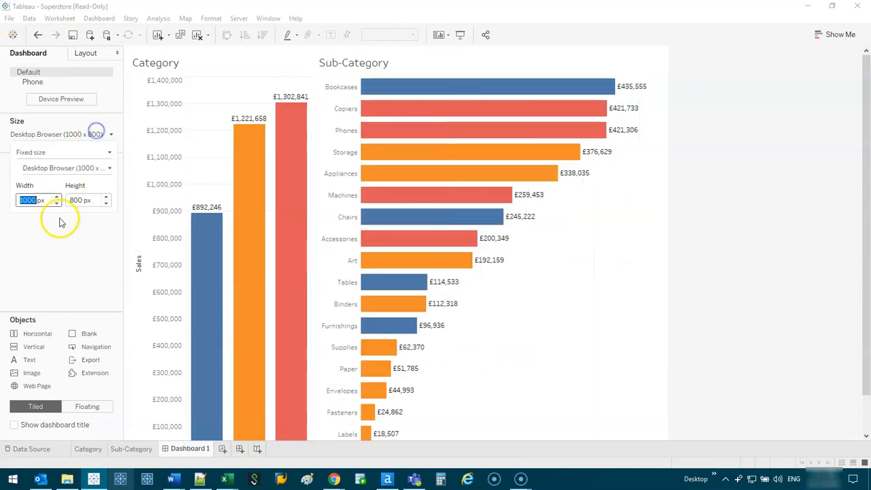
left_click(105, 202)
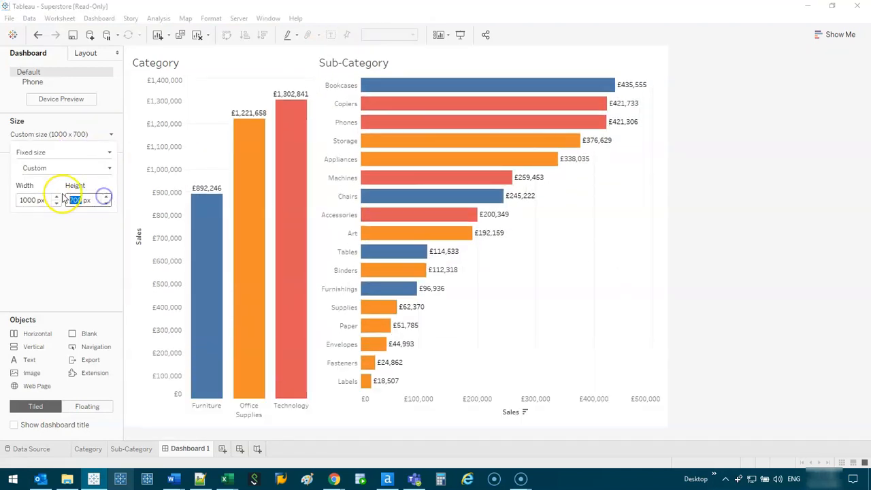
left_click(56, 196)
left_click(56, 197)
left_click(56, 196)
left_click(56, 196)
left_click(56, 203)
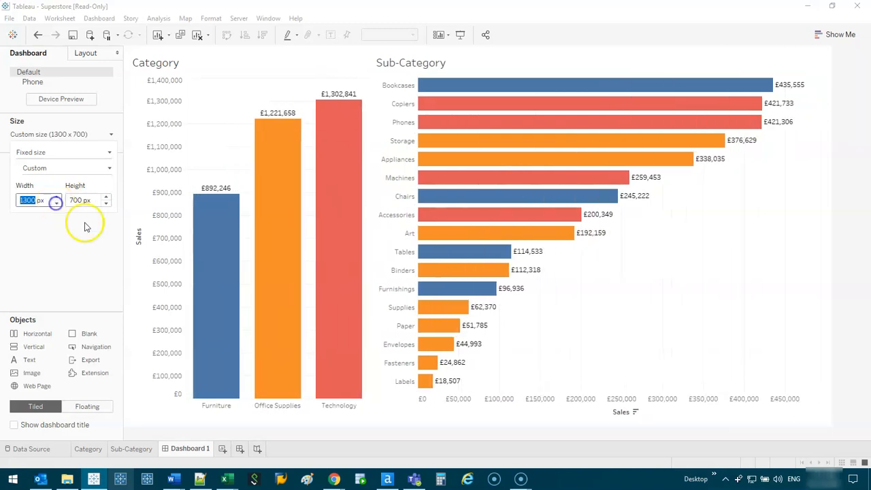
Insert a blank object between the Category and Sub-Category charts and shrink it to a narrow gap.
left_click_drag(86, 334, 411, 245)
left_click(604, 55)
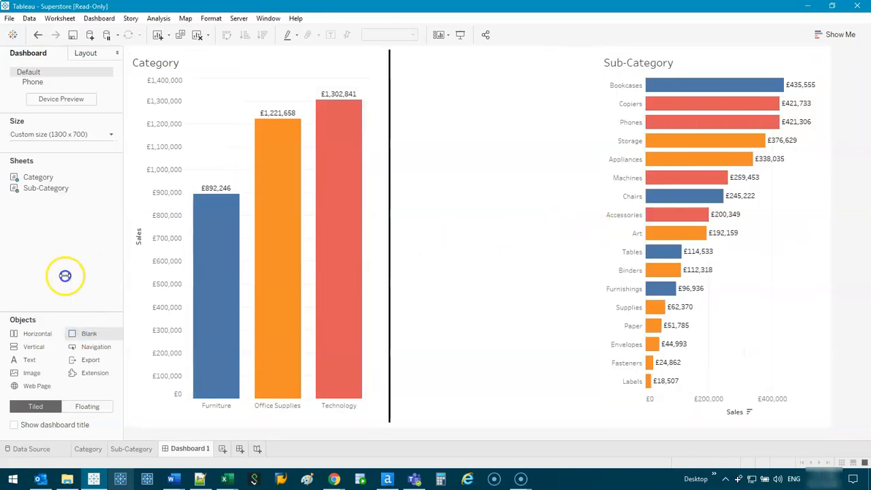
Set the Category and Sub-Category charts of the new dashboard to act as filters.
left_click(363, 63)
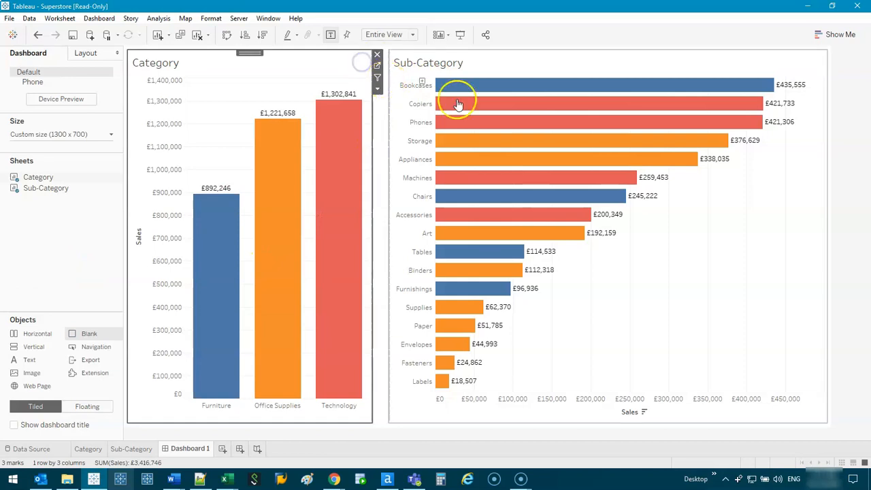
left_click(378, 80)
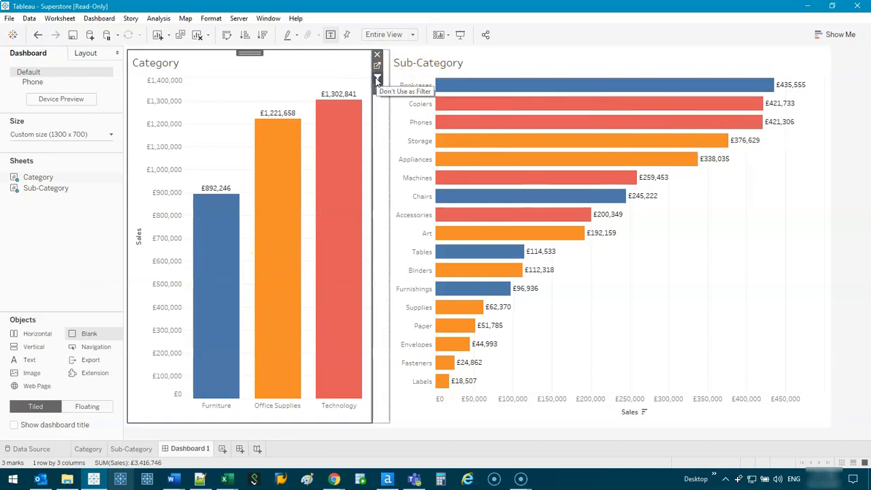
left_click(753, 60)
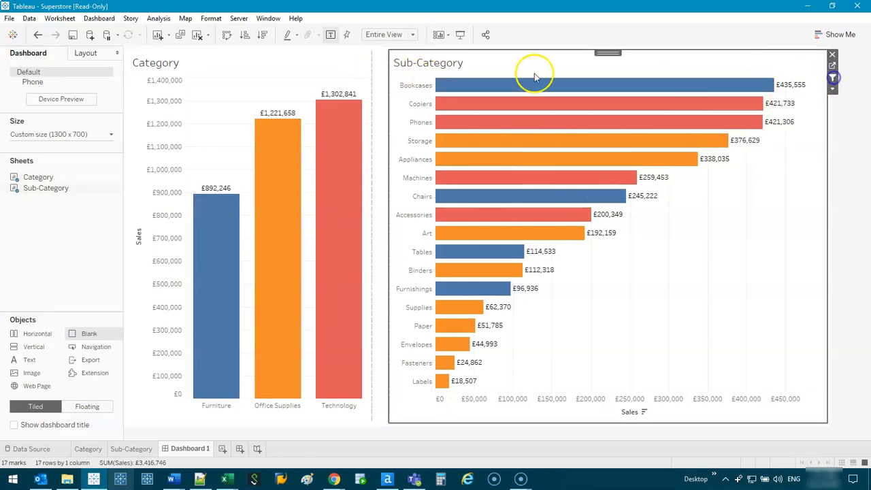
left_click(359, 74)
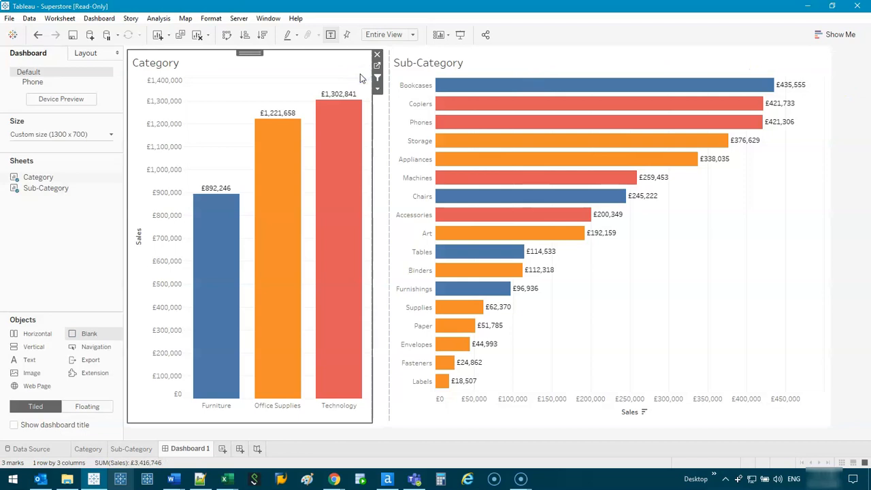
key("ctrl+alt+p")
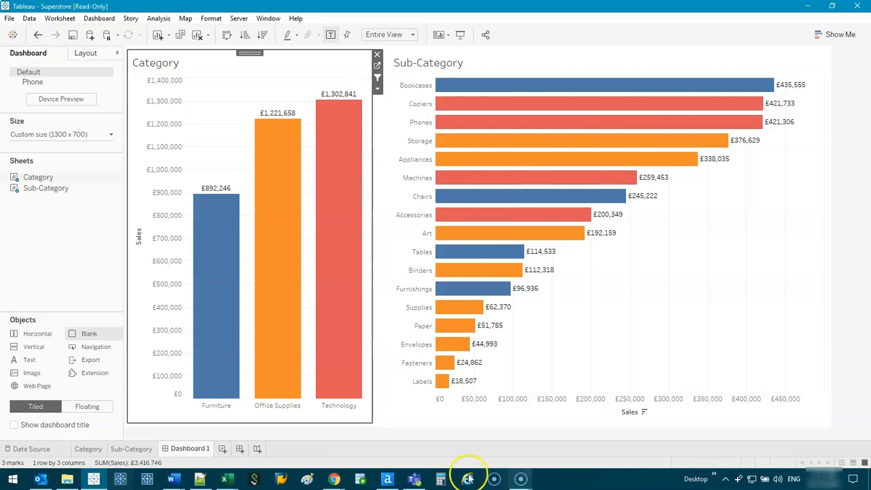
left_click_drag(168, 458, 232, 463)
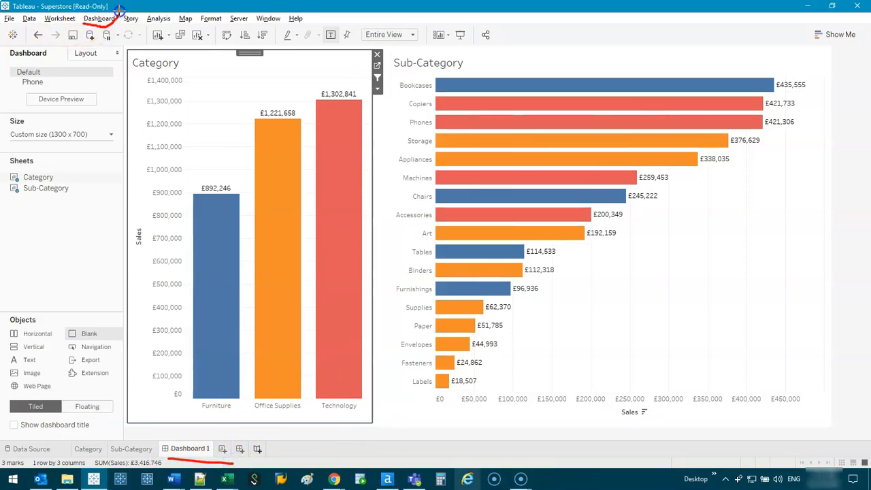
key("Escape")
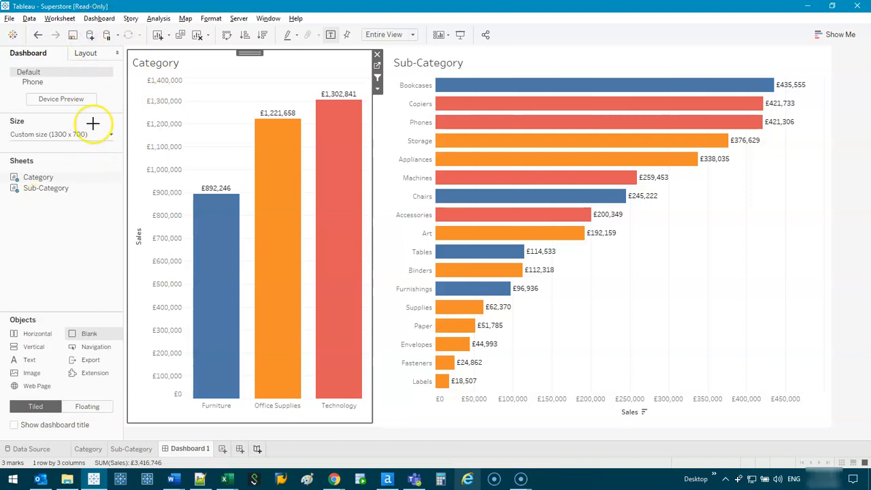
Open the dashboard's actions and review the two generated filter actions, widening the Source column to read the full sheet names.
left_click(100, 18)
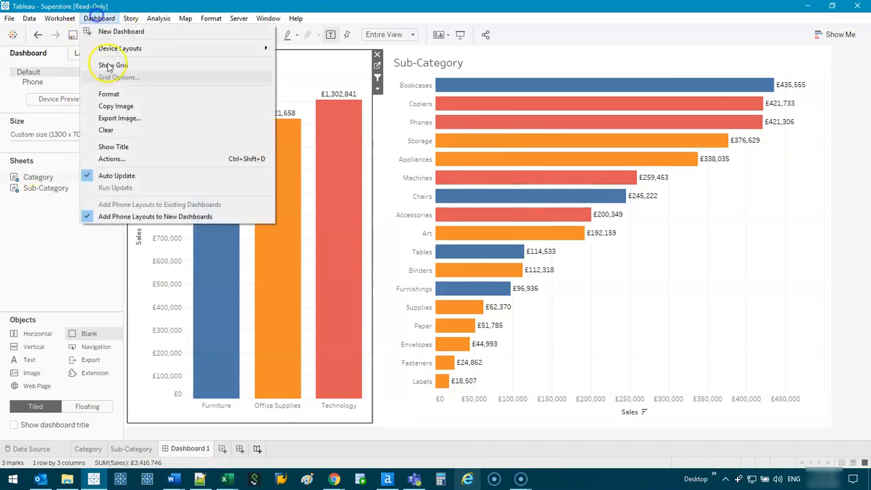
left_click(111, 158)
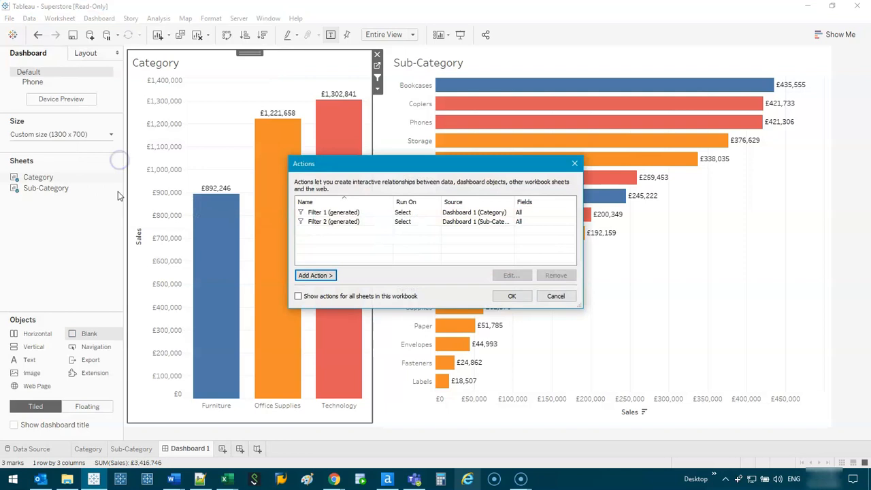
left_click(354, 213)
left_click(369, 222)
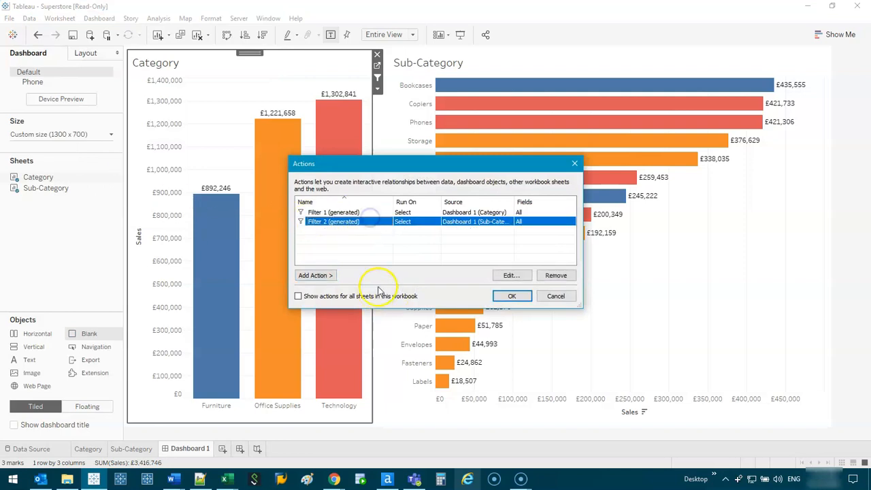
left_click_drag(514, 202, 539, 202)
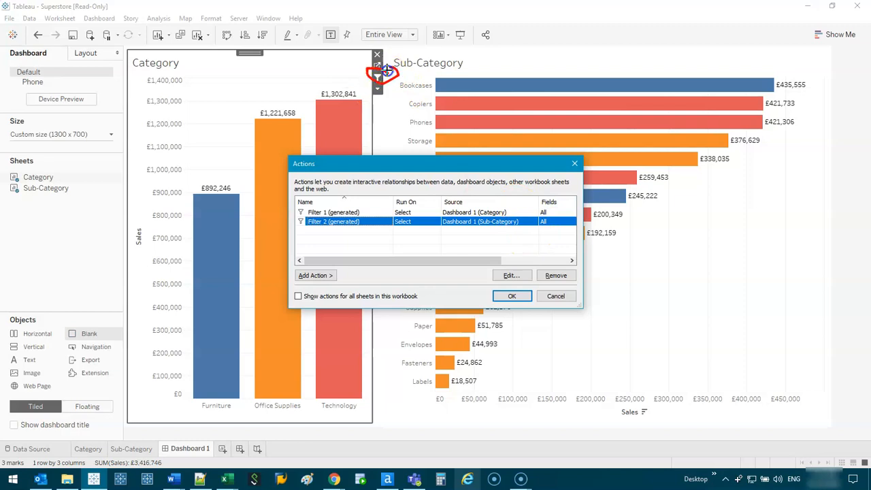
mouse_move(383, 72)
left_mouse_down()
mouse_move(309, 106)
mouse_move(289, 209)
mouse_move(303, 211)
left_mouse_up()
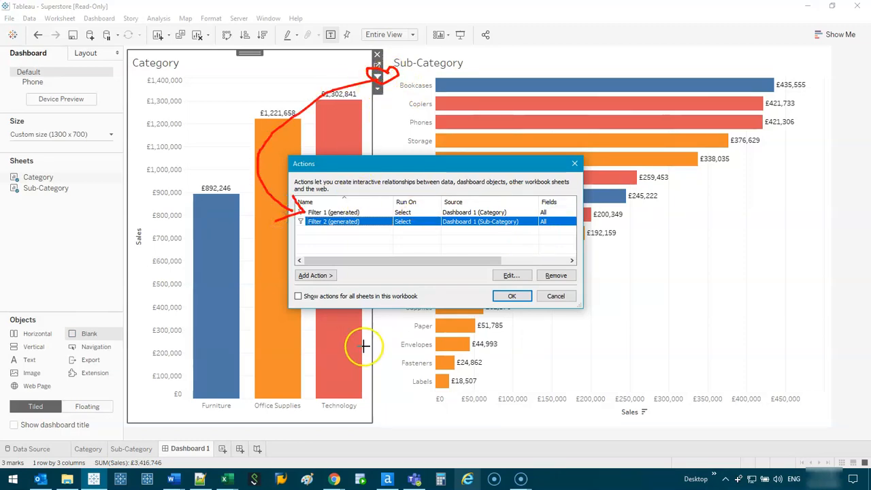
key("Escape")
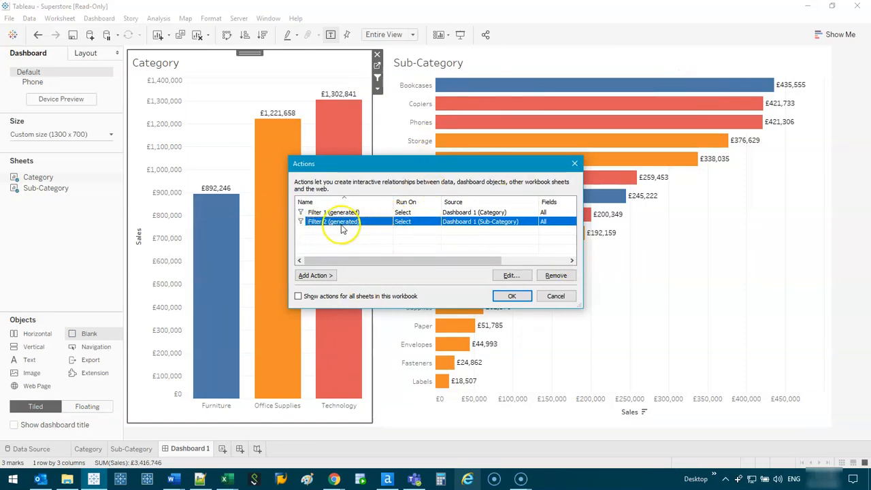
Try removing the Sub-Category filter action, keeping only the Category filter action in the list.
left_click(552, 276)
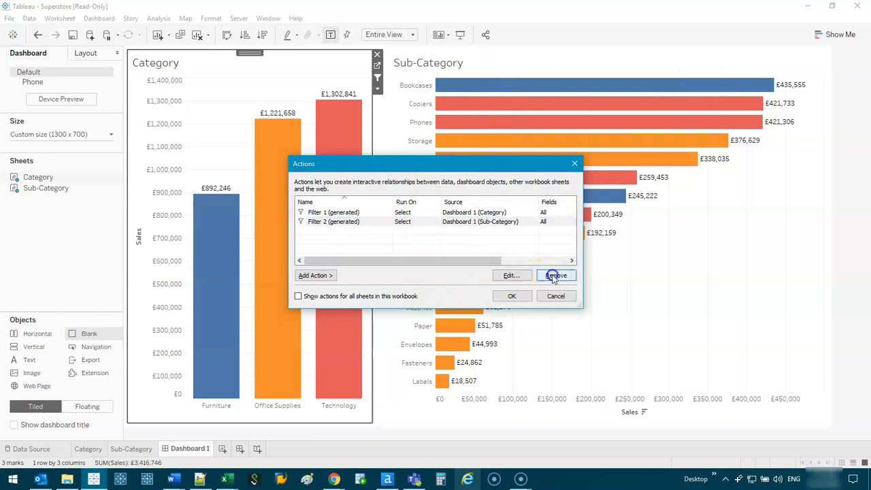
left_click(402, 212)
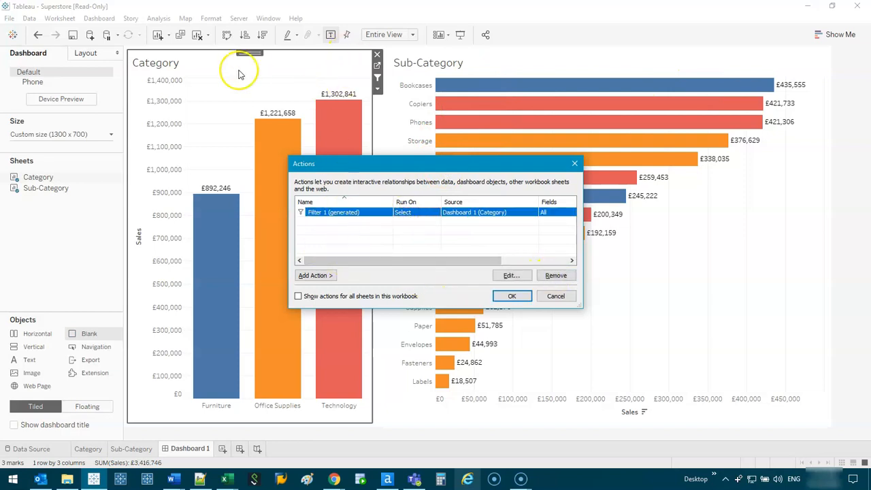
mouse_move(311, 70)
left_mouse_down()
mouse_move(556, 16)
mouse_move(612, 70)
mouse_move(541, 89)
left_mouse_up()
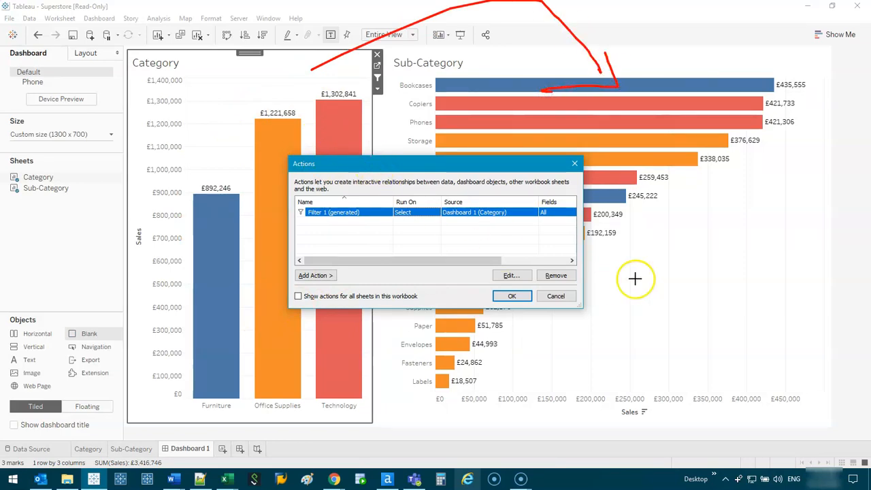
Examine the Category filter action's source sheets, run-on setting and target sheets, and cancel out of the actions without saving.
double_click(371, 212)
left_click_drag(435, 52, 459, 61)
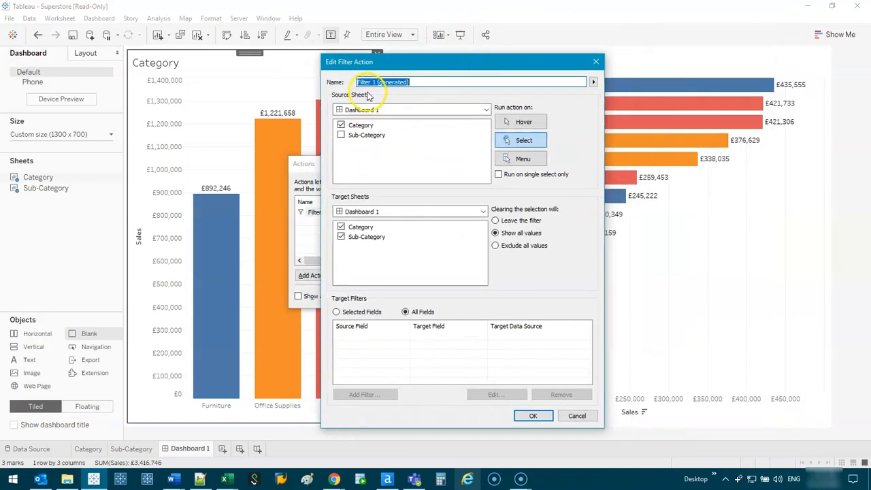
mouse_move(332, 93)
left_mouse_down()
mouse_move(388, 95)
mouse_move(485, 198)
mouse_move(327, 128)
mouse_move(323, 99)
left_mouse_up()
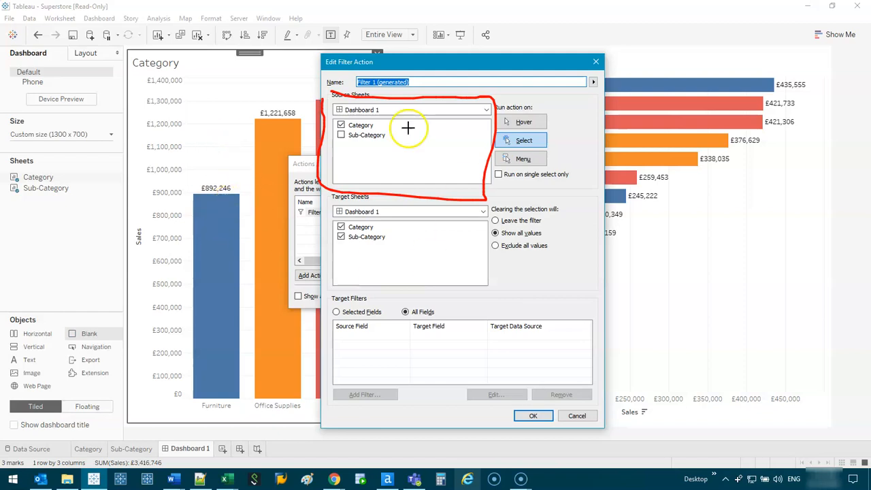
mouse_move(189, 64)
left_mouse_down()
mouse_move(122, 38)
mouse_move(175, 44)
left_mouse_up()
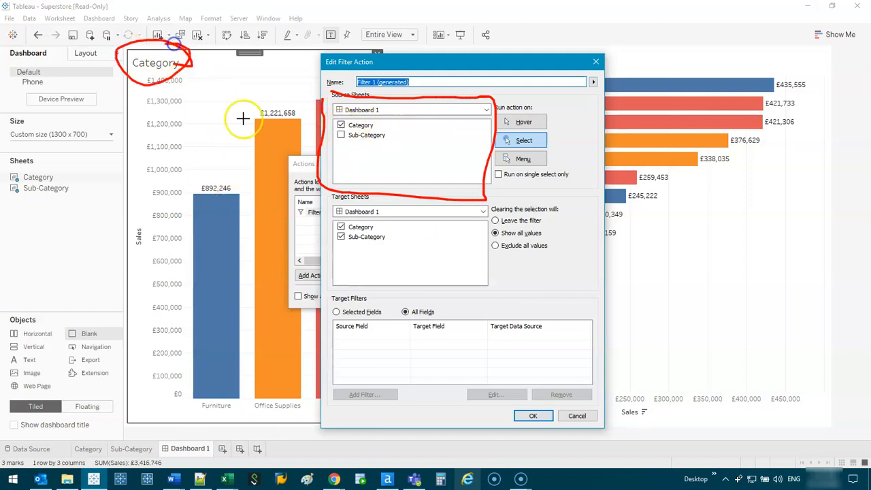
left_click(340, 126)
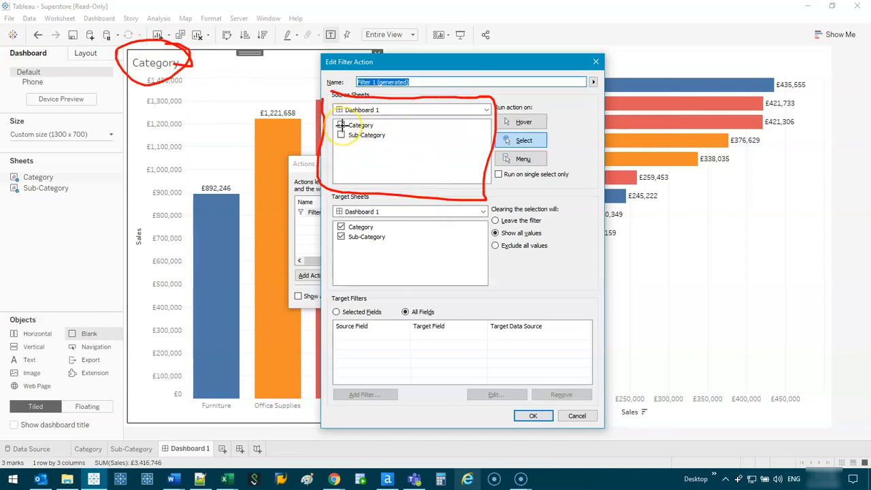
left_click_drag(486, 130, 529, 126)
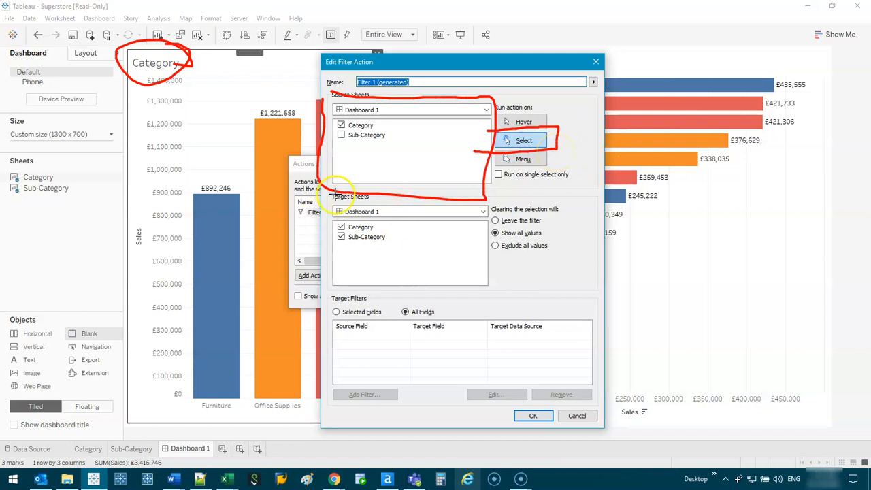
left_click_drag(328, 267, 468, 195)
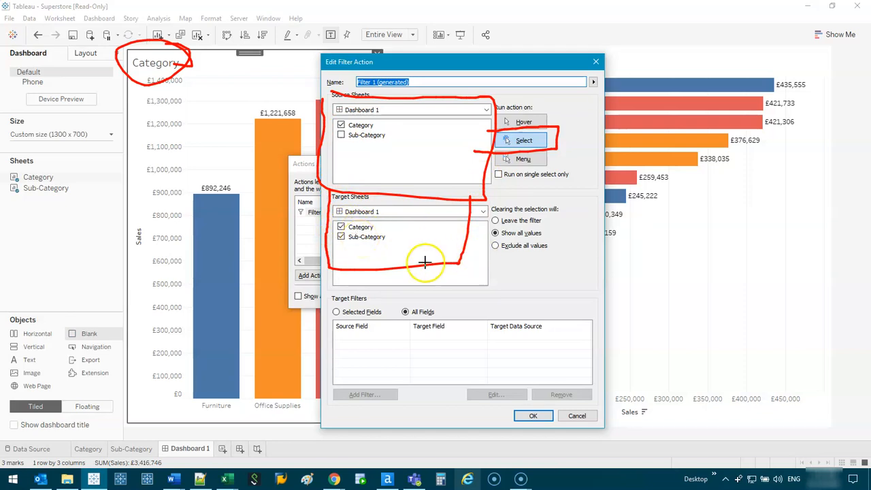
key("Escape")
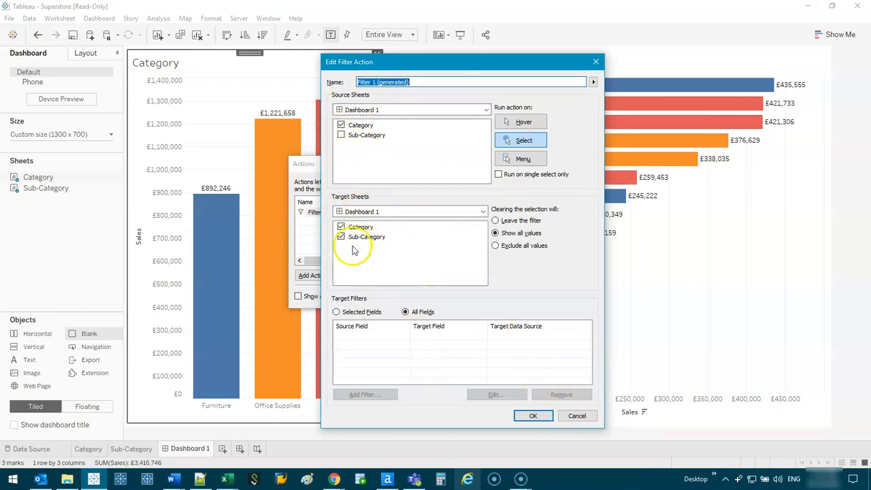
left_click(570, 418)
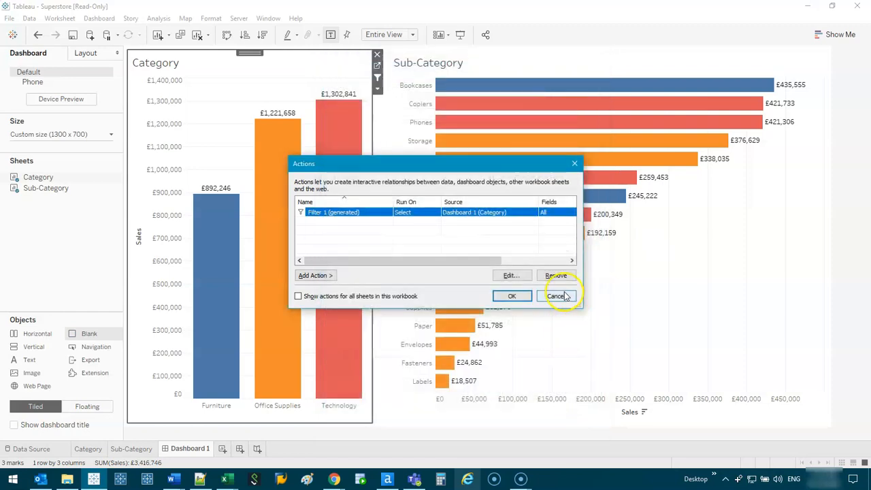
left_click(562, 295)
Create a new worksheet with a horizontal bar chart of average Discount by Ship Status, labelling the bars with average Discount.
left_click(222, 449)
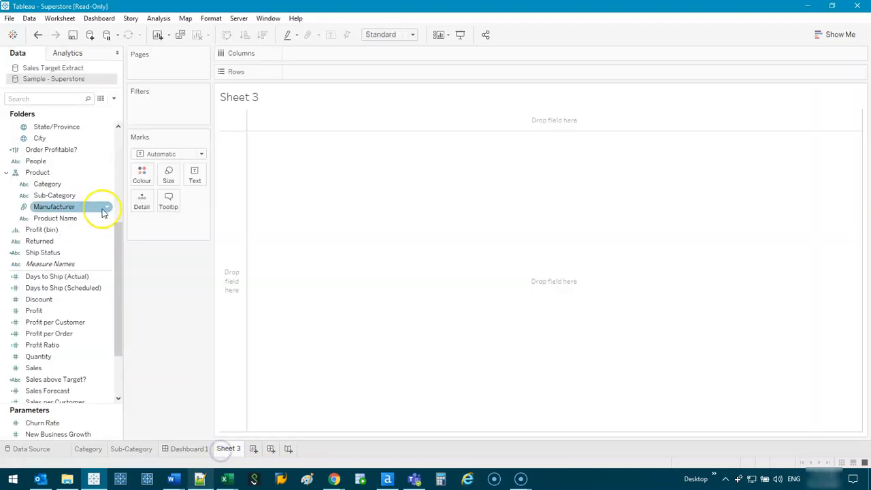
left_click_drag(124, 209, 136, 210)
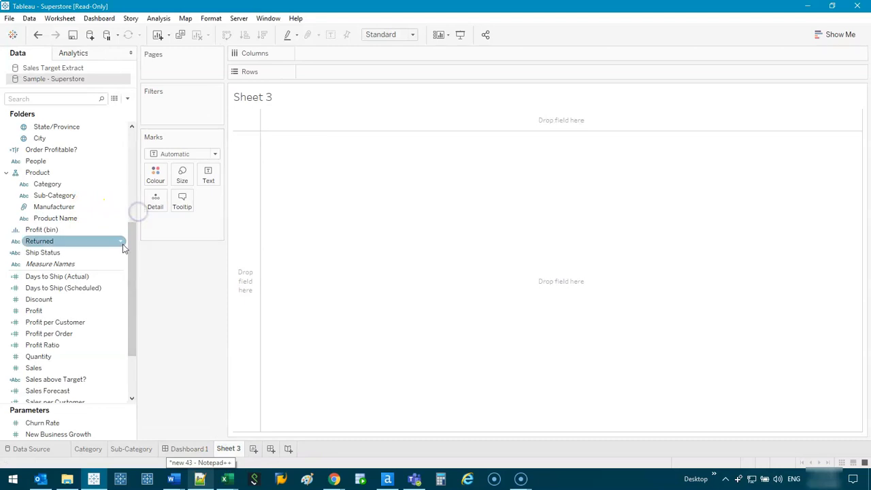
double_click(88, 251)
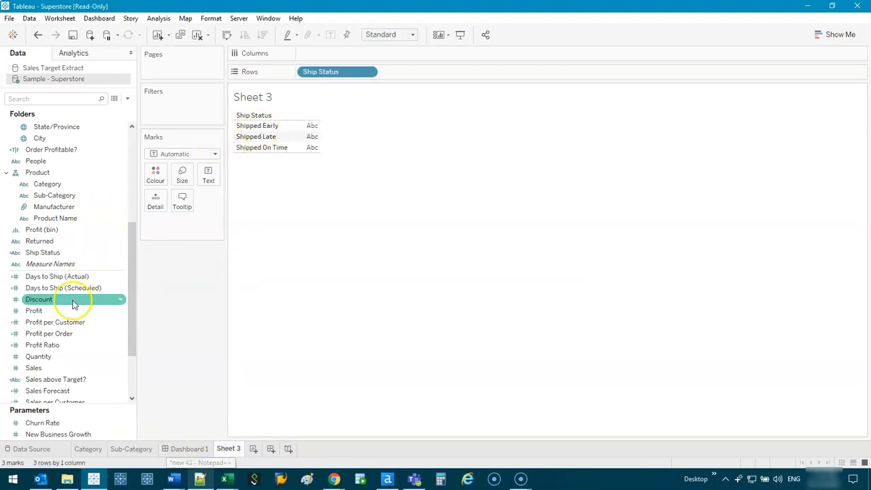
left_click_drag(73, 303, 310, 128)
left_click_drag(183, 230, 356, 54)
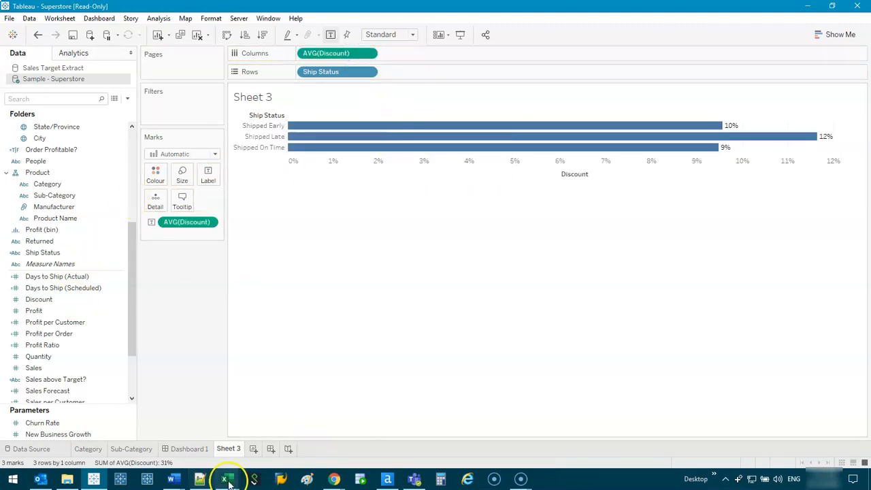
Rename the new Ship Status worksheet as Ship.
left_click(187, 448)
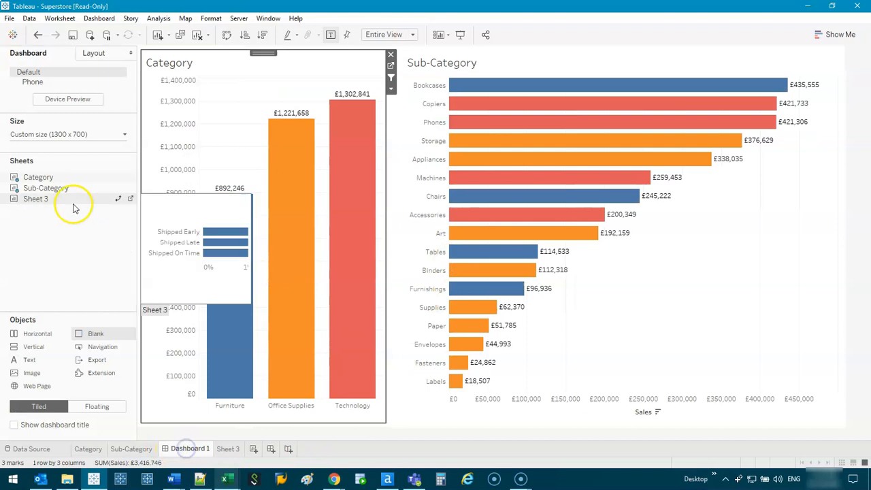
left_click(225, 449)
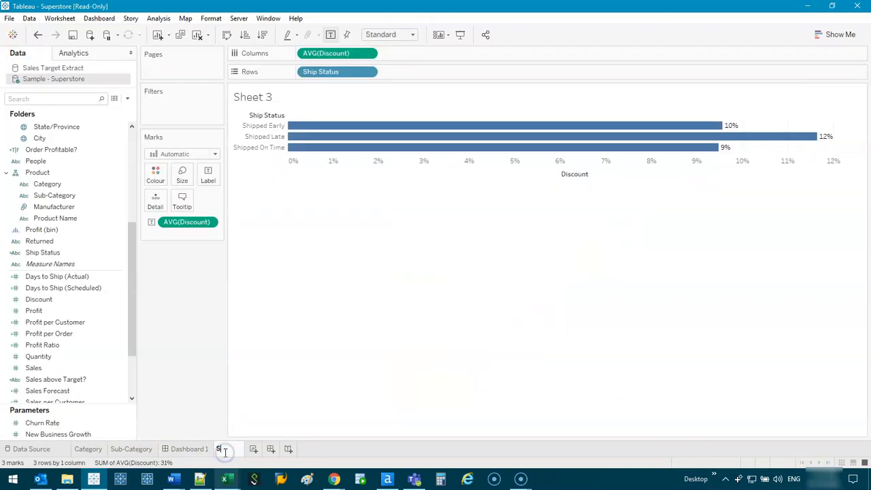
key("Return")
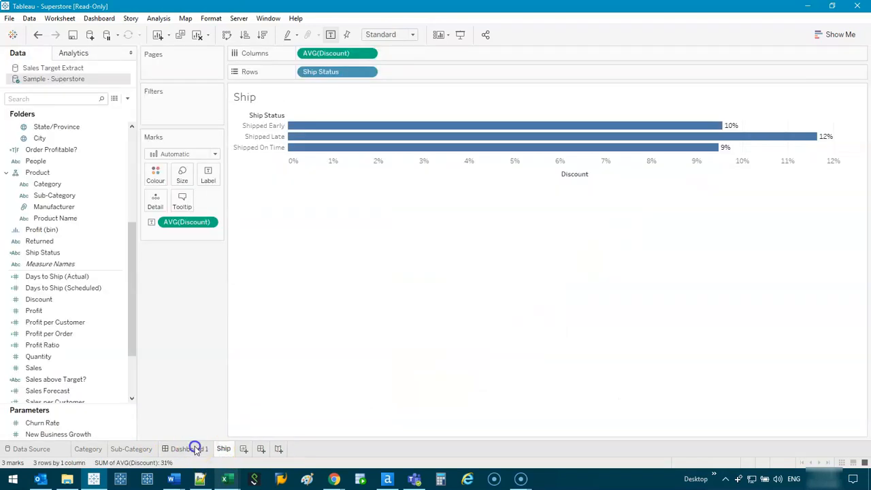
Add the Ship sheet to Dashboard 1 below the Sub-Category chart and fit it to Entire View.
left_click(195, 449)
left_click_drag(31, 199, 588, 311)
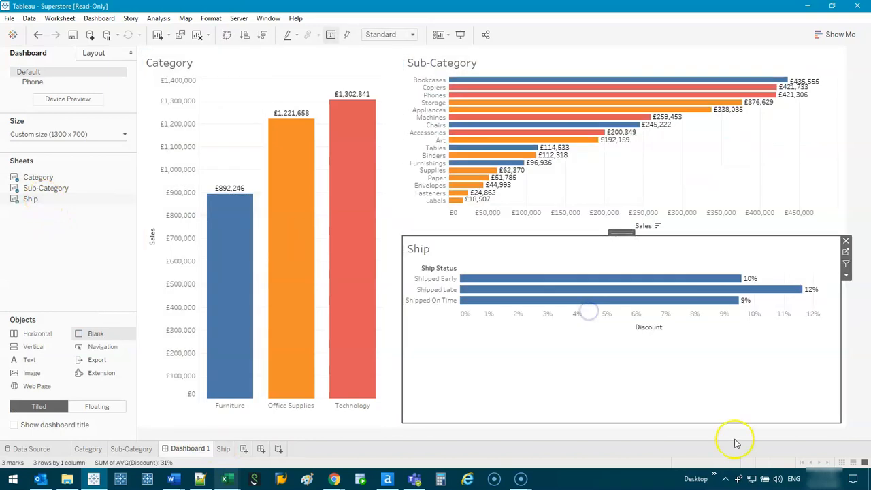
left_click(398, 34)
left_click(361, 70)
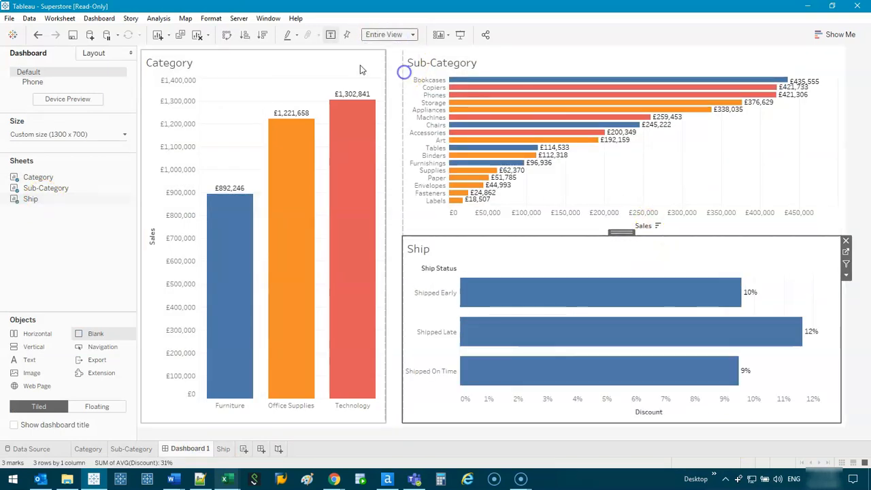
Test the Category chart's filter on the other charts by selecting the Technology bar, and clear the selection.
left_click(361, 70)
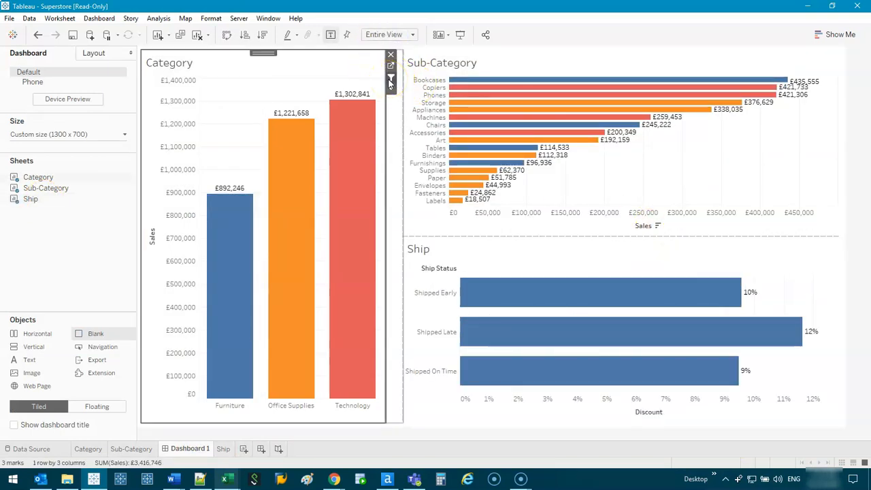
left_click(342, 133)
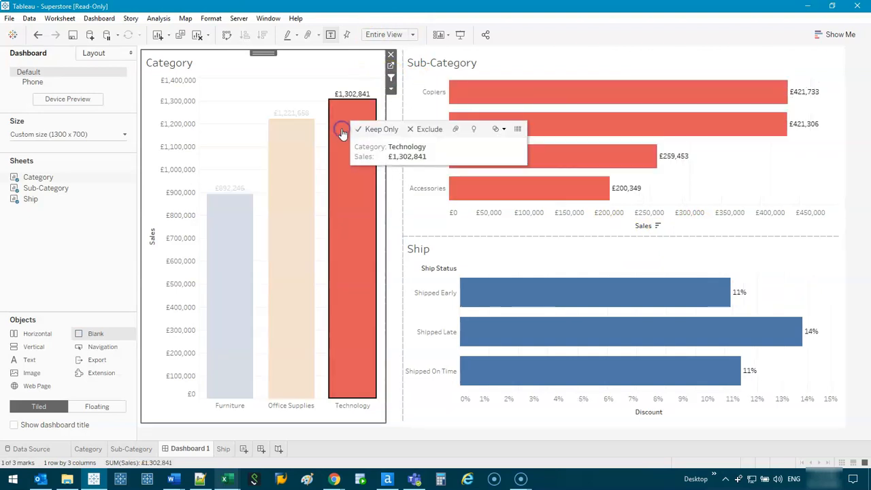
left_click(352, 273)
left_click(351, 273)
left_click(351, 273)
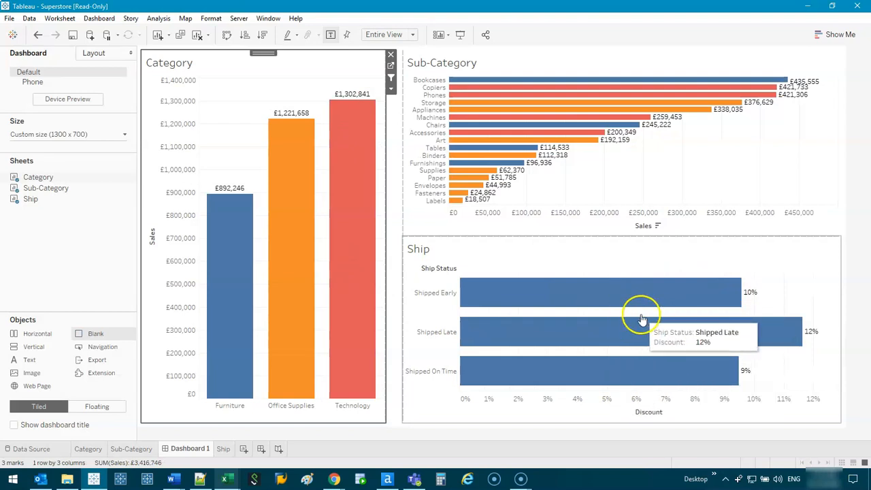
Remove the filter action sourced from the Sub-Category chart from the dashboard's actions.
left_click(99, 20)
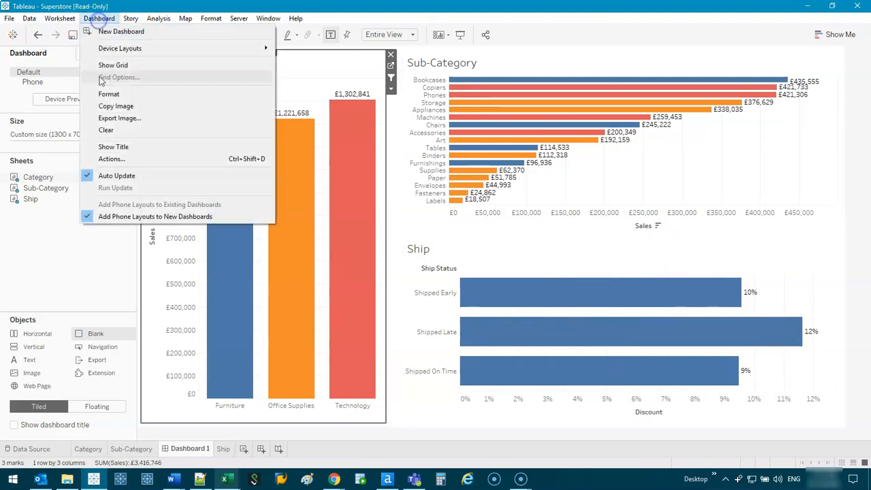
left_click(118, 160)
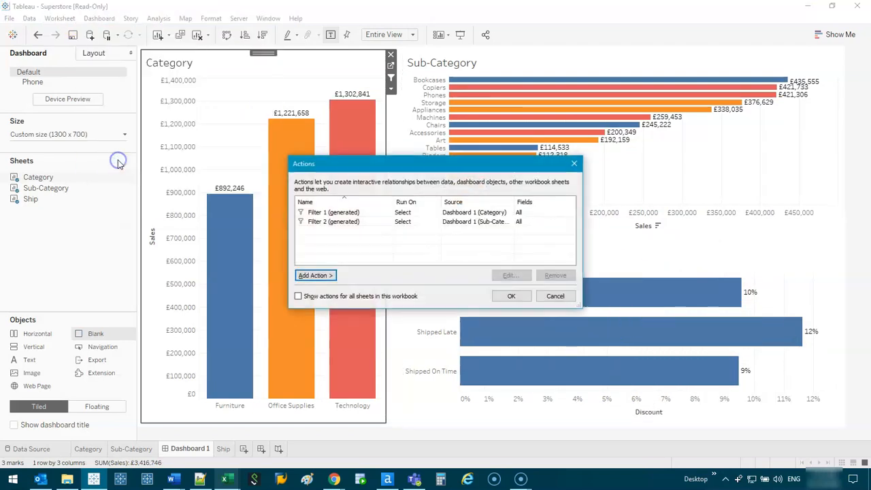
left_click(364, 214)
left_click(365, 222)
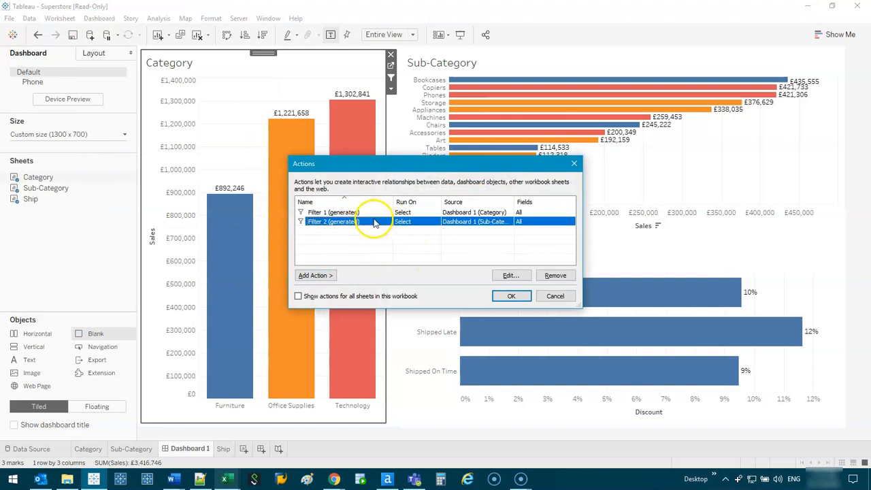
left_click(555, 275)
Exclude Ship from the target sheets of the Category filter action and apply the changes to the dashboard's actions.
double_click(355, 214)
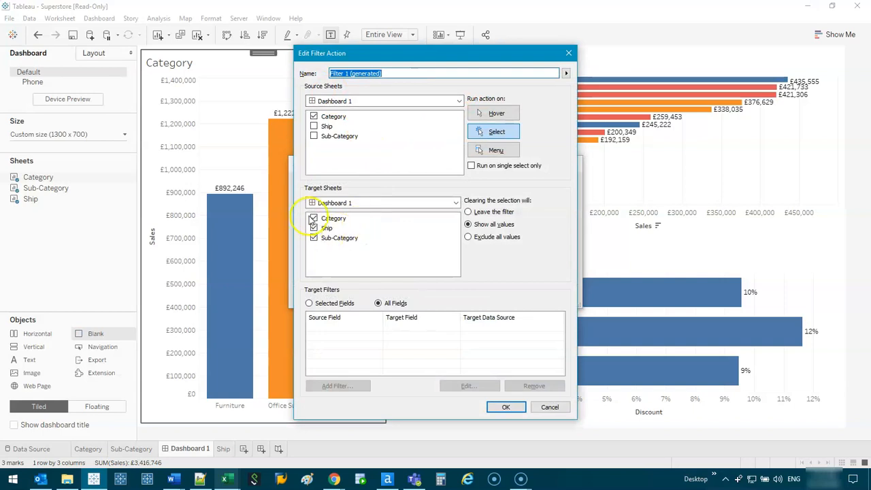
left_click(314, 228)
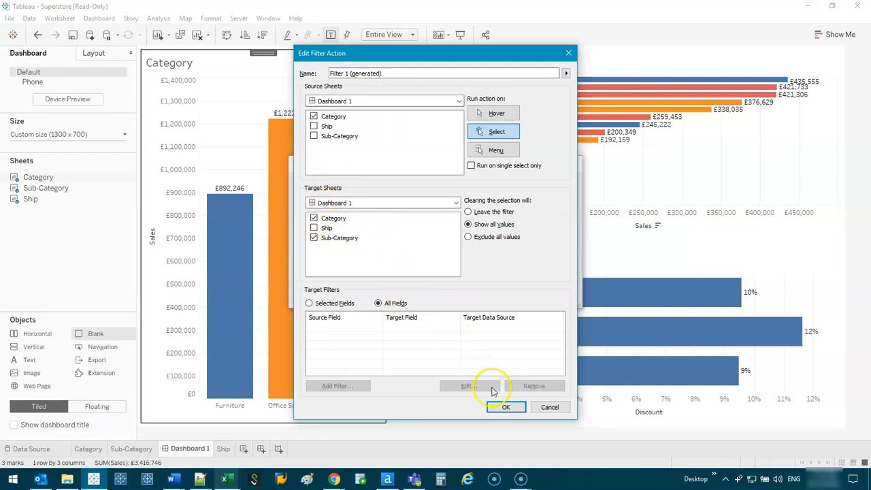
left_click(505, 406)
left_click(512, 297)
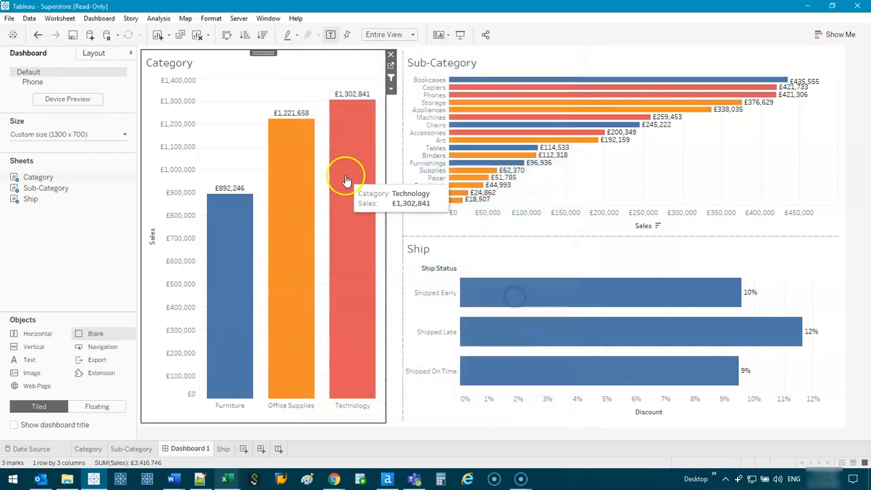
Test the Category filter on the other charts by selecting the Technology bar, clear the selection, and select the Ship chart.
left_click(347, 158)
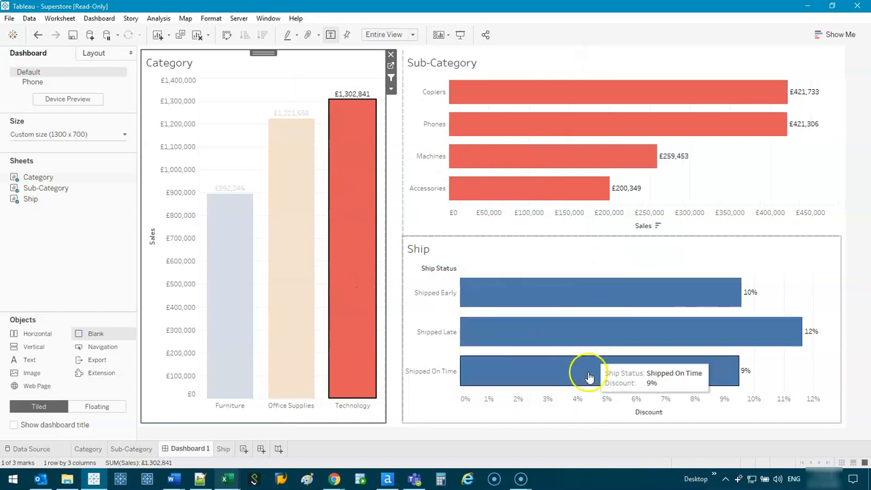
left_click(278, 254)
left_click(293, 175)
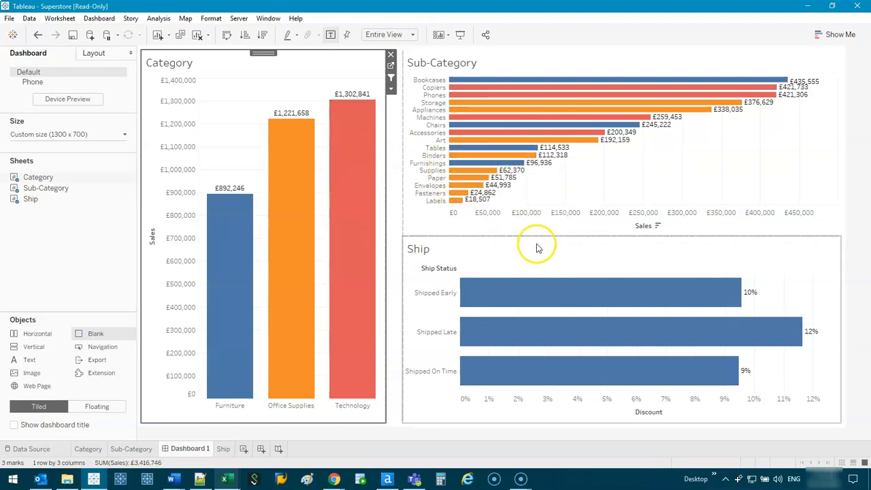
mouse_move(695, 299)
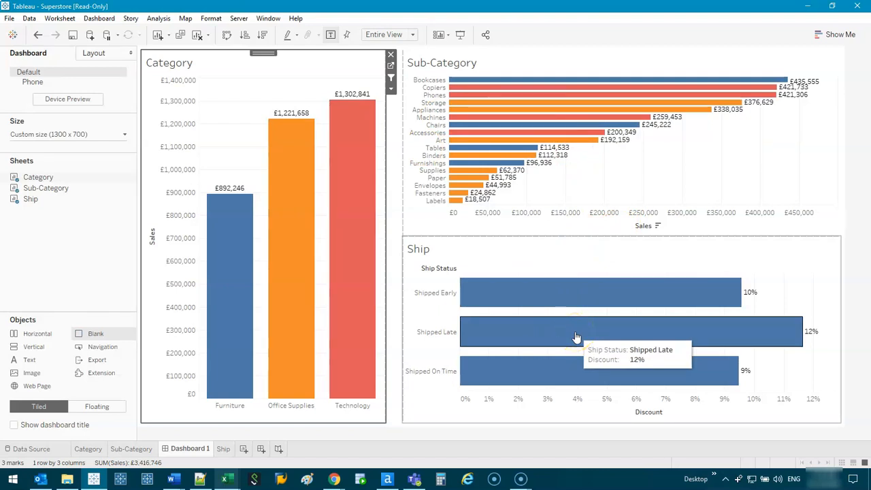
left_click(618, 255)
left_click(626, 293)
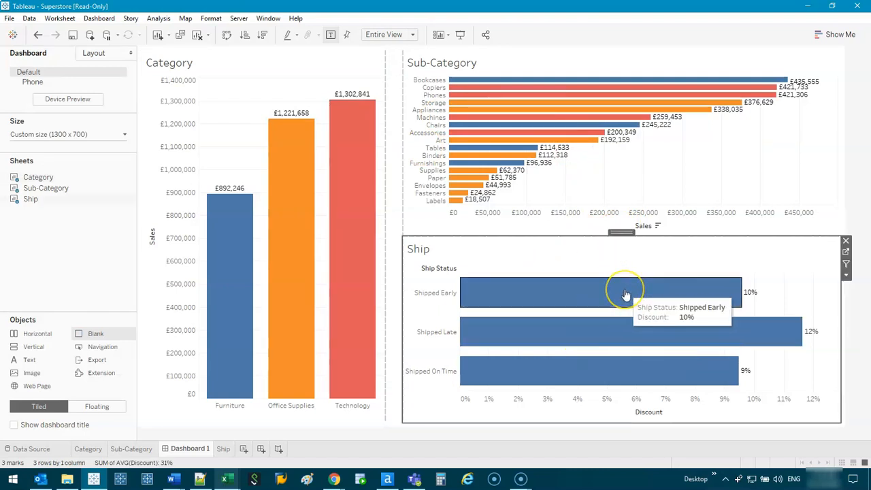
Remove the filter action sourced from the Category chart, and check the effect by selecting and clearing the Office Supplies bar.
left_click(95, 19)
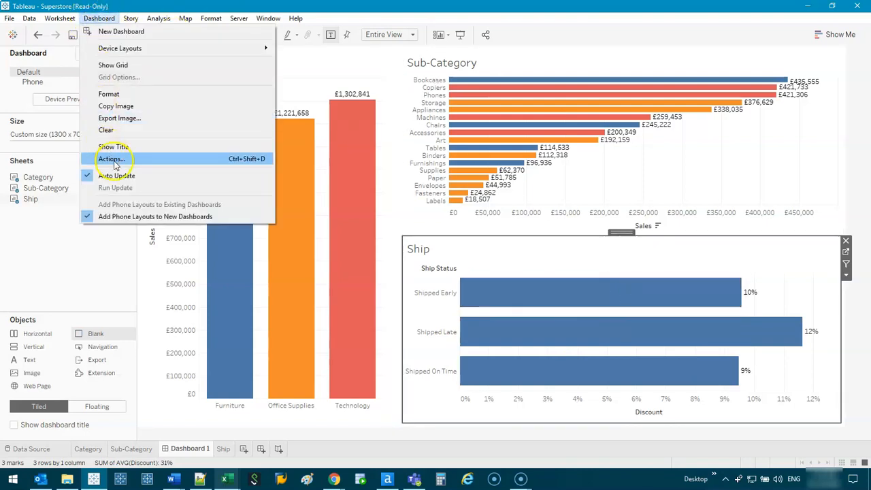
left_click(113, 159)
left_click(351, 212)
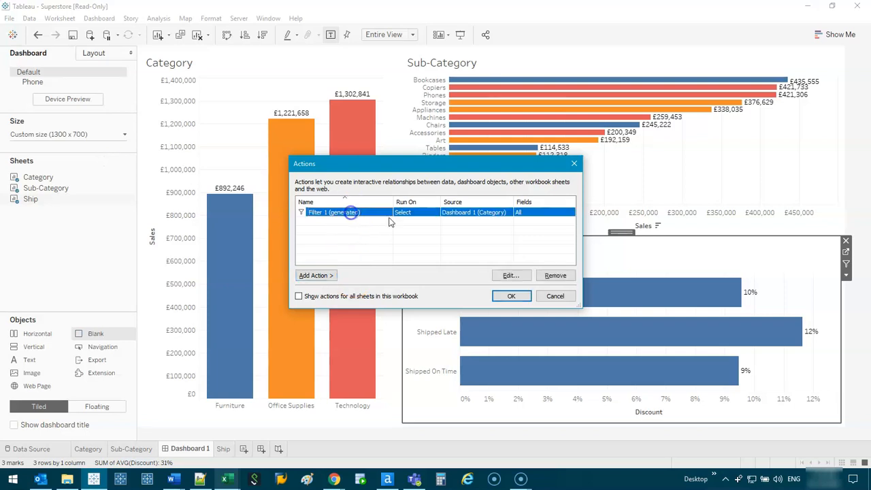
left_click(555, 275)
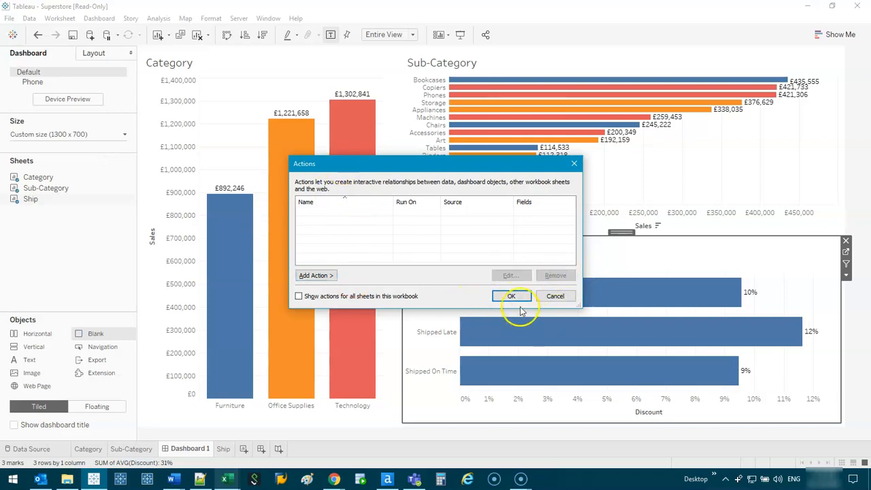
left_click(513, 298)
left_click(283, 234)
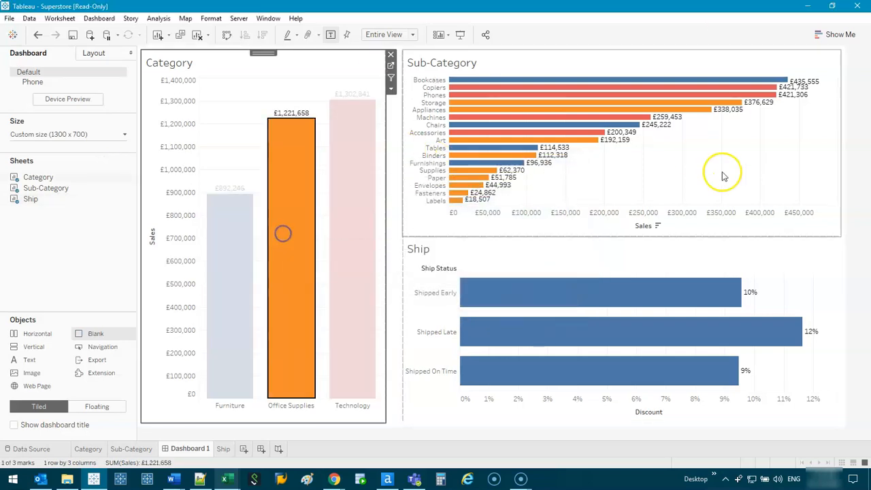
left_click(311, 85)
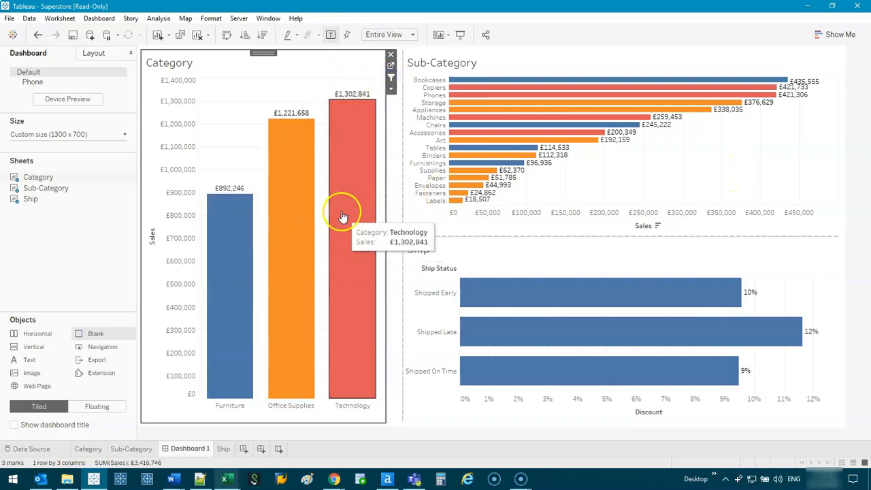
Set the Ship chart to ignore dashboard actions.
left_click(730, 250)
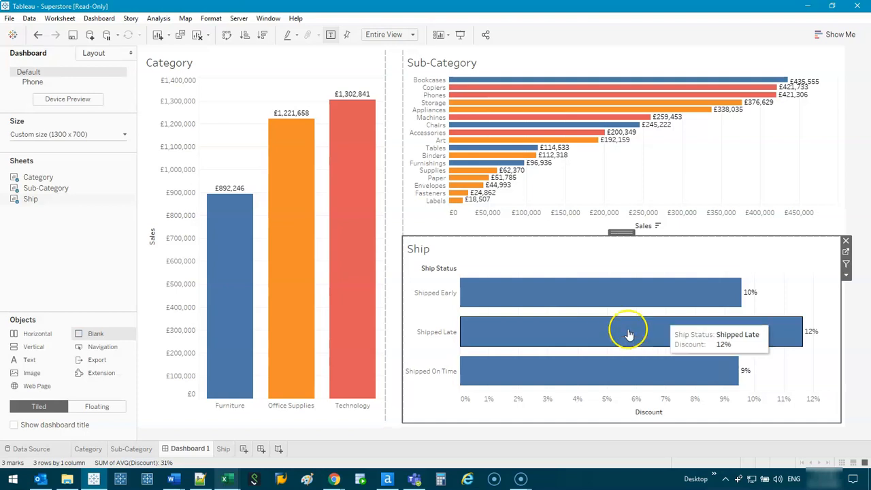
left_click(846, 275)
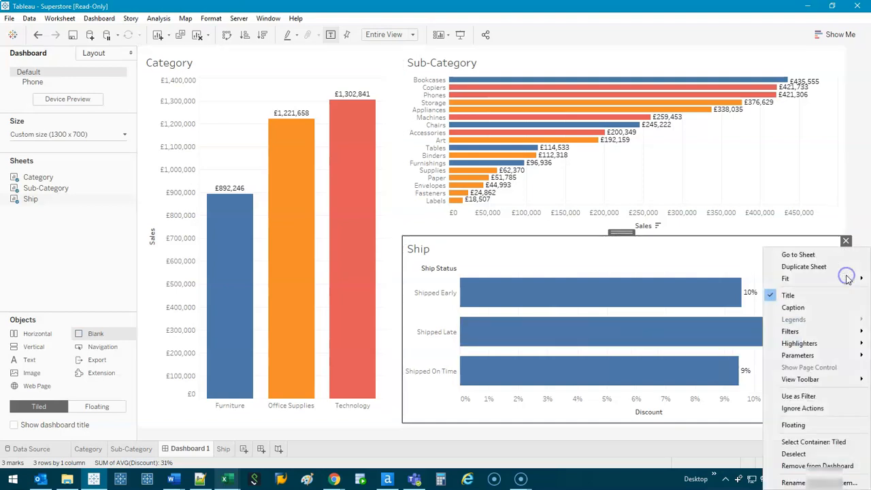
left_click(821, 408)
Test the Category filter on the other charts with the Technology and Office Supplies bars, and clear the selection.
left_click(337, 191)
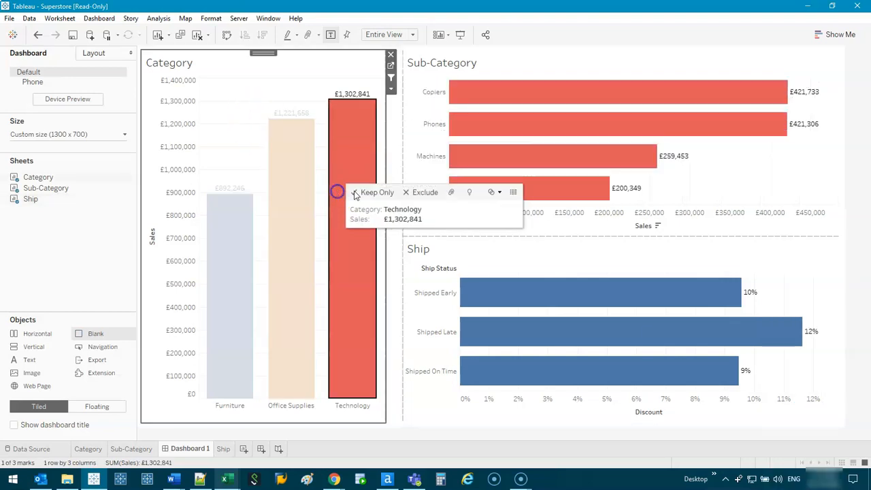
left_click(542, 113)
left_click(499, 127)
left_click(298, 181)
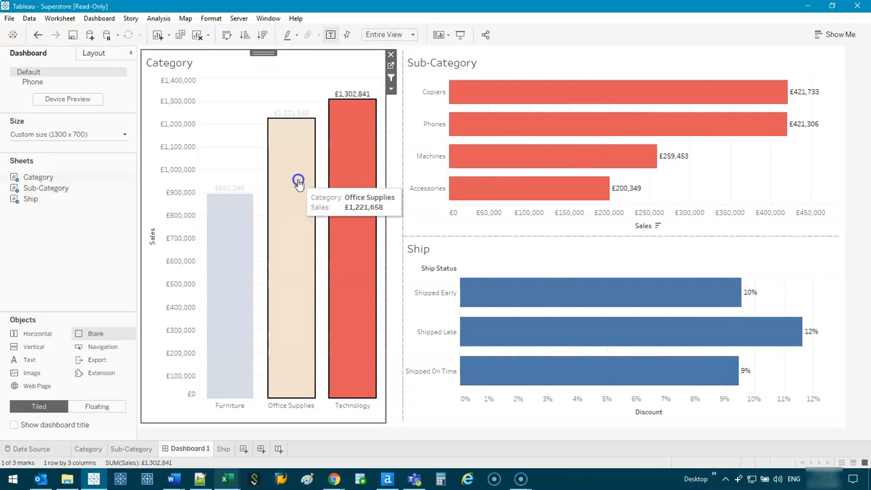
left_click(221, 298)
left_click(286, 225)
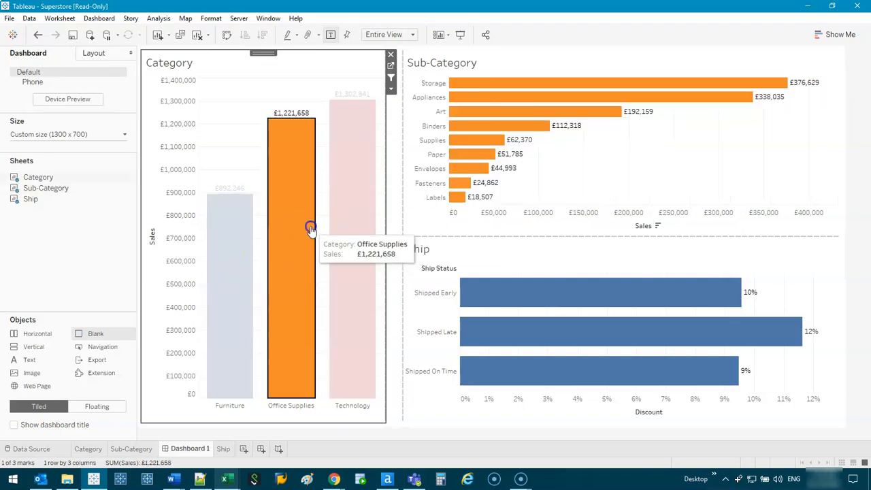
left_click(310, 228)
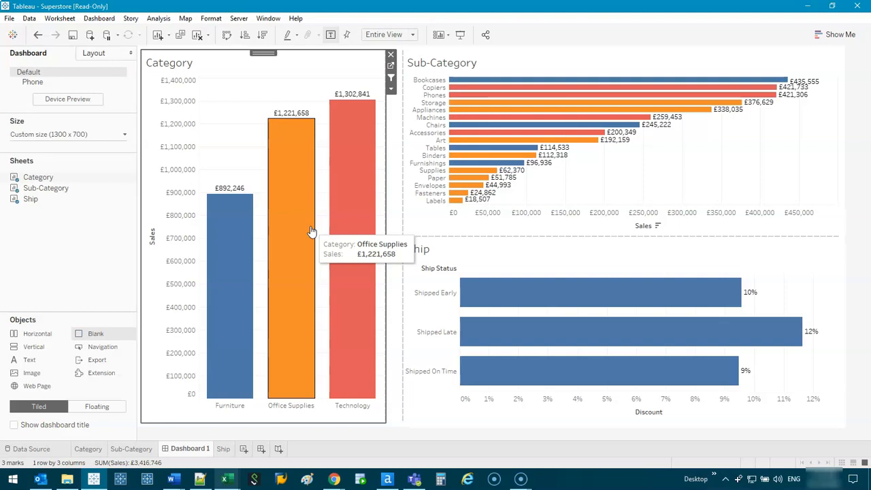
Remove the Ship chart from the dashboard.
left_click(809, 256)
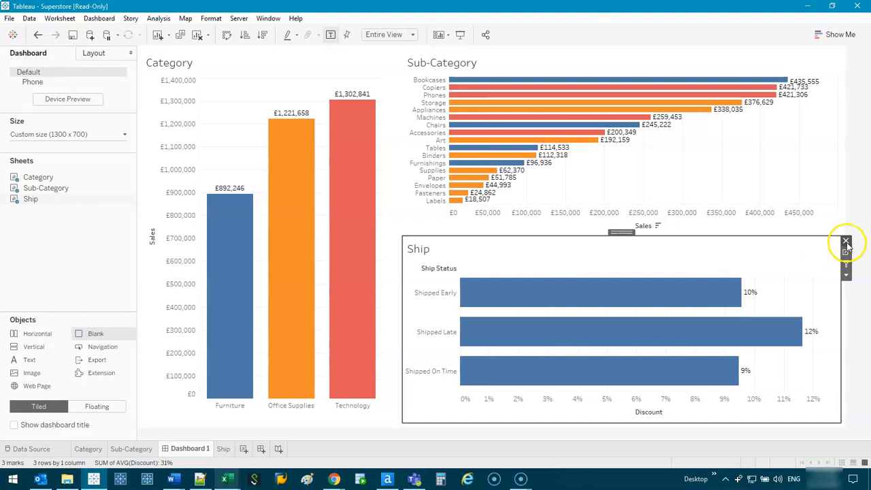
left_click(845, 241)
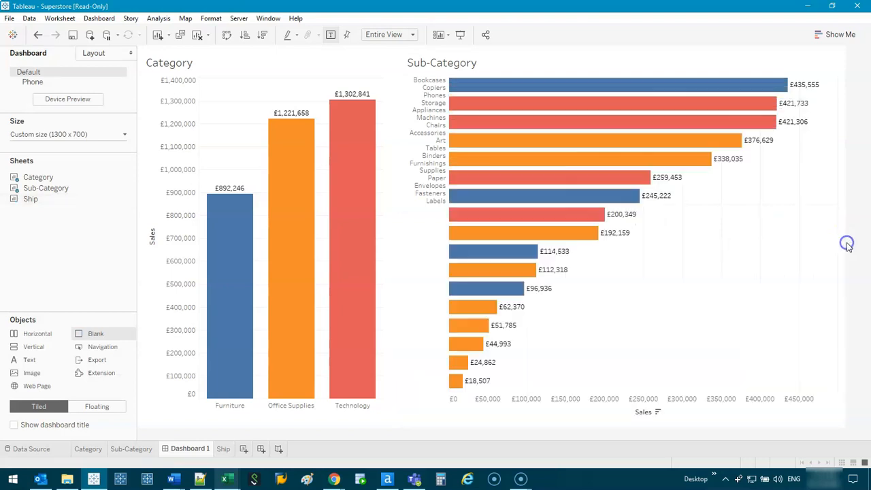
Set the Category filter action to run on Hover and apply the change to the dashboard's actions.
left_click(100, 19)
left_click(125, 158)
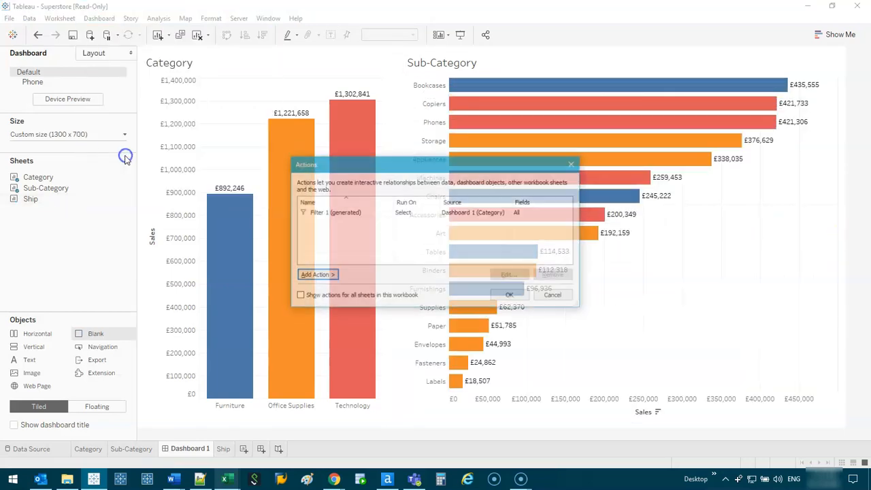
double_click(363, 216)
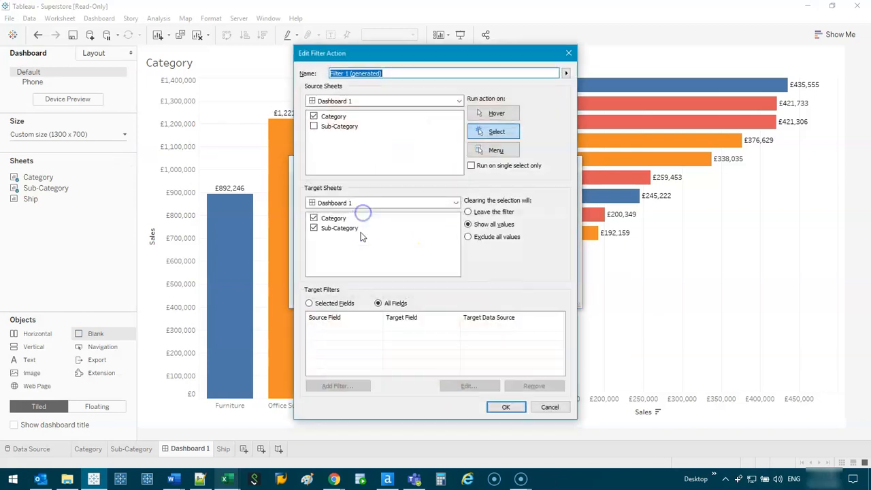
left_click(496, 133)
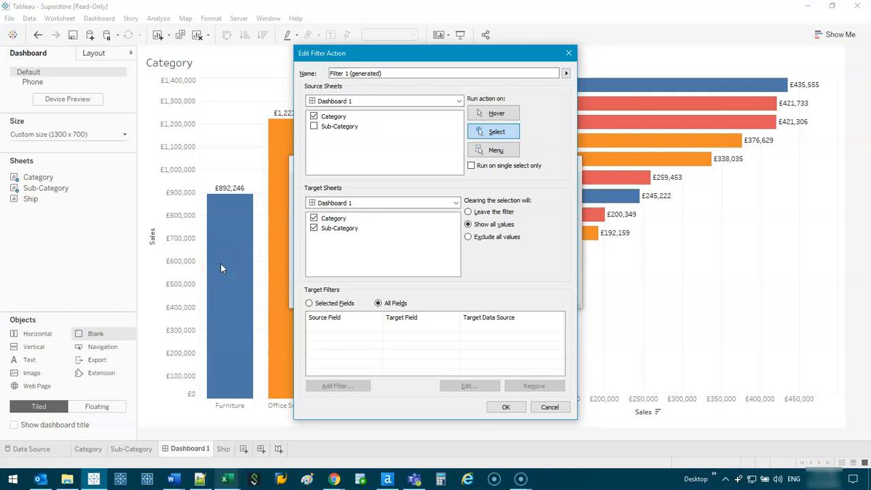
left_click(509, 117)
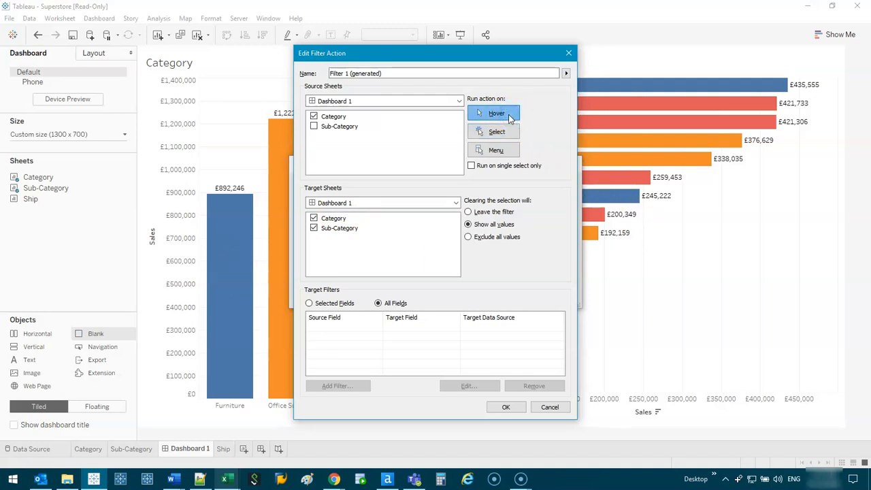
left_click(500, 409)
left_click(503, 294)
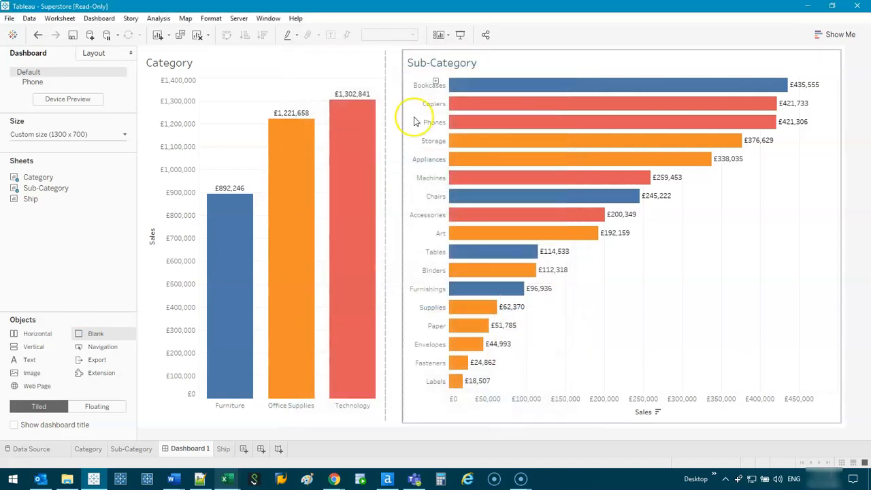
Test how the Sub-Category chart filters when pointing at the Furniture and Office Supplies bars of the Category chart.
mouse_move(224, 203)
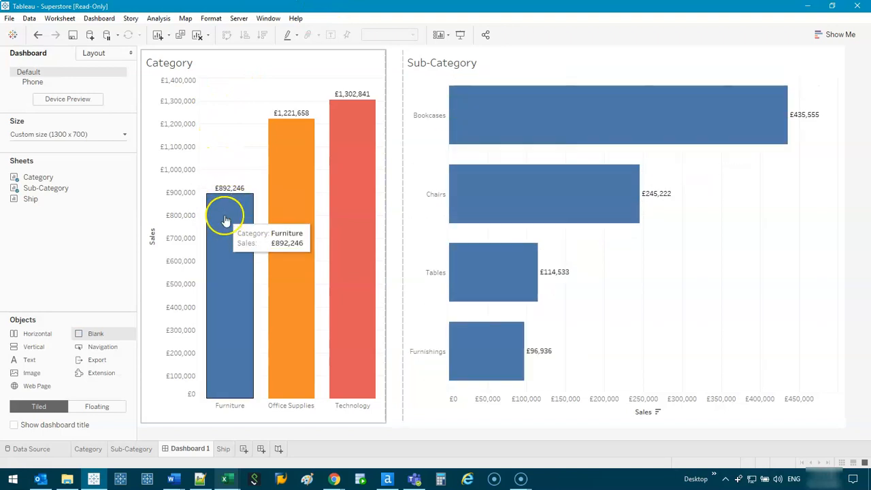
mouse_move(352, 130)
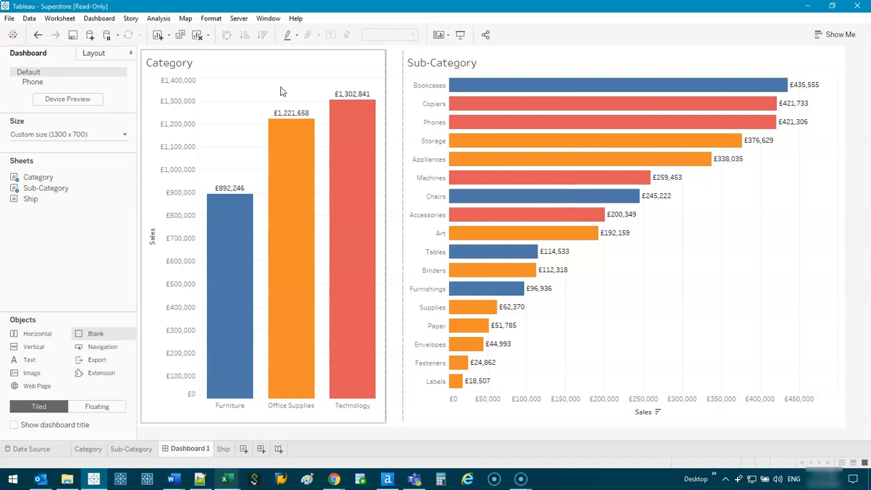
left_click(279, 161)
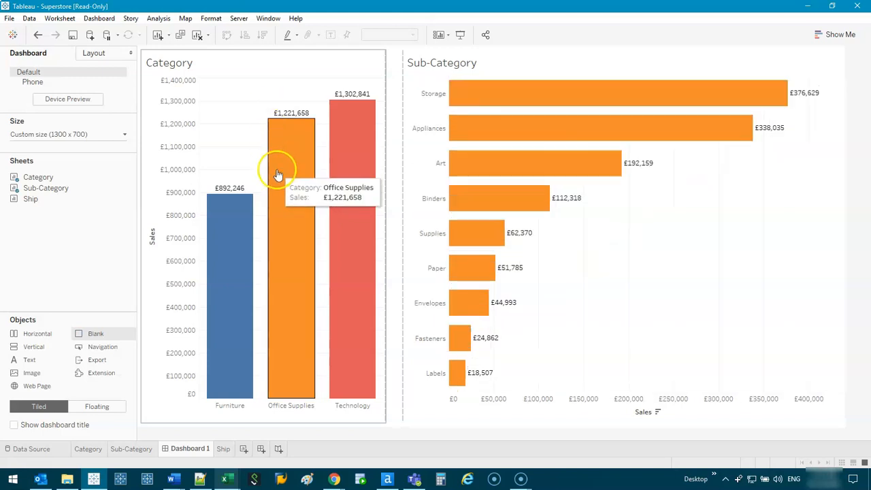
left_click(315, 260)
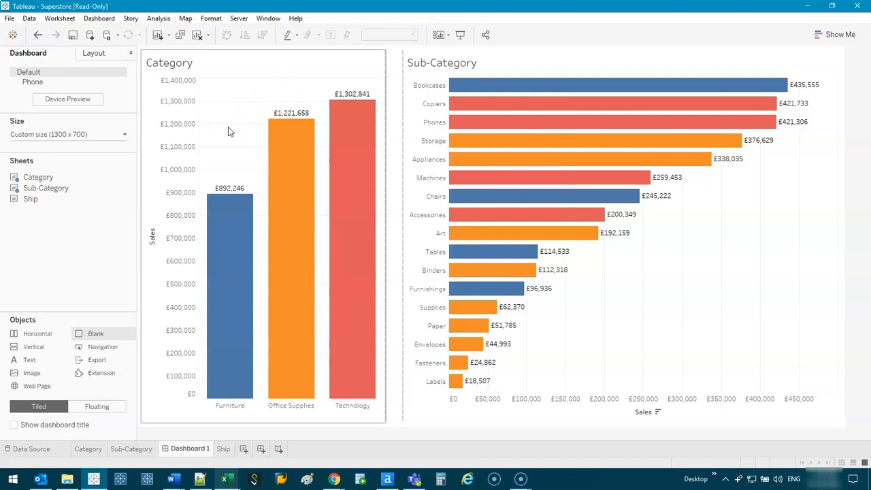
Set the Category filter action to run on Menu and apply the change to the dashboard's actions.
left_click(99, 19)
left_click(111, 158)
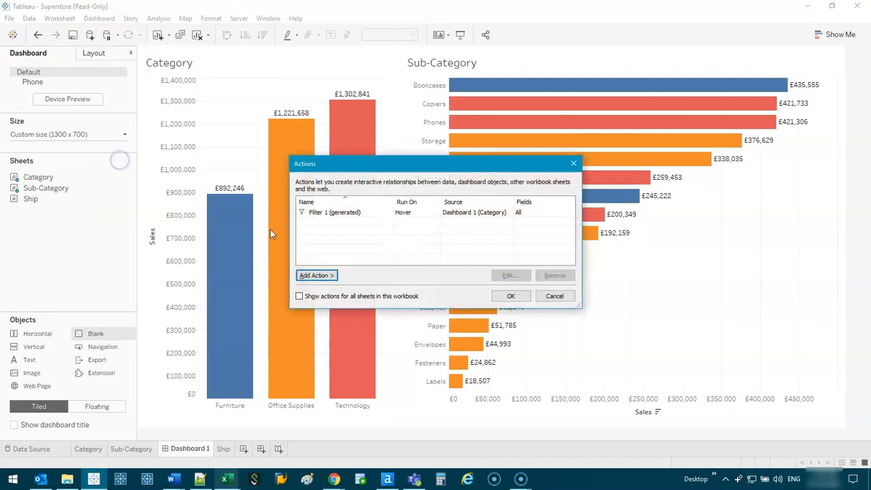
double_click(373, 212)
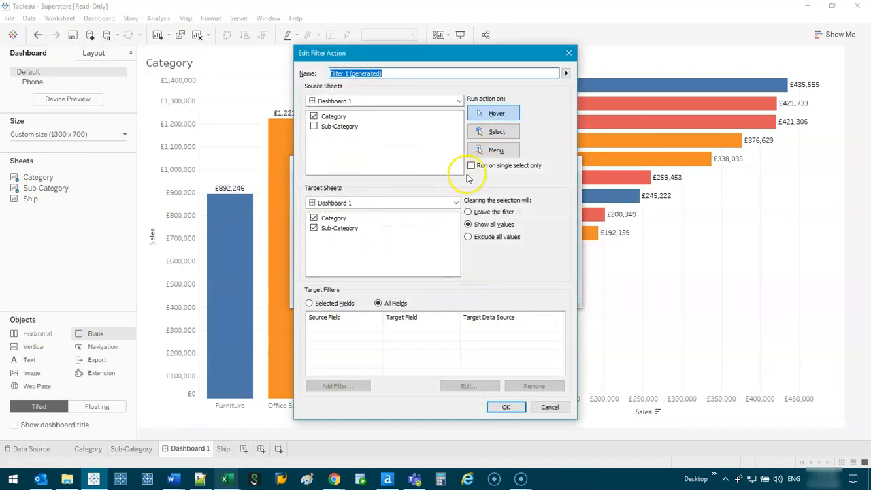
left_click(495, 151)
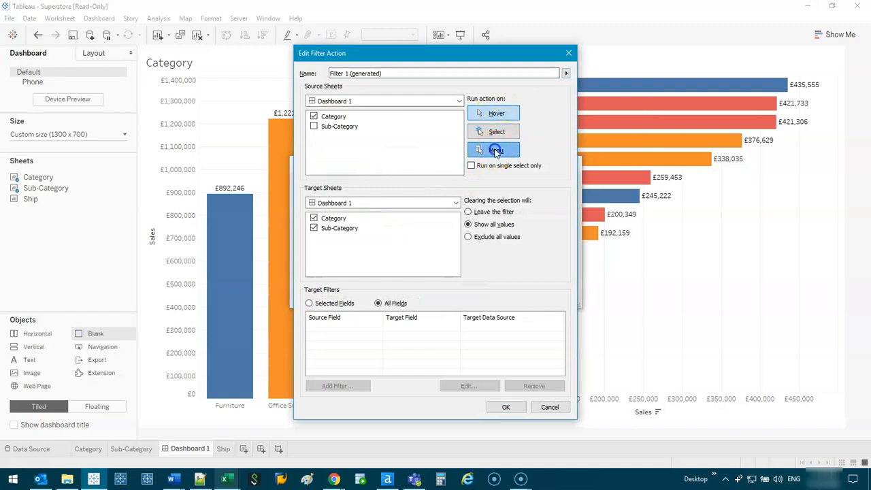
left_click(505, 407)
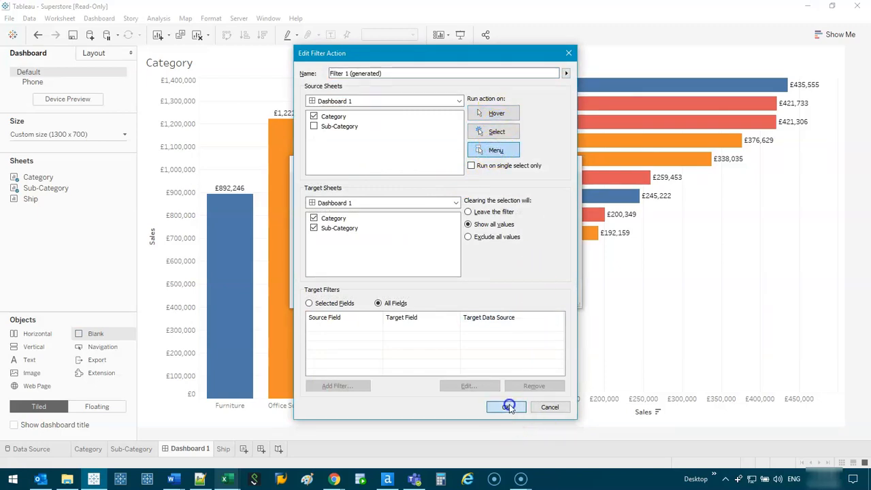
left_click(507, 296)
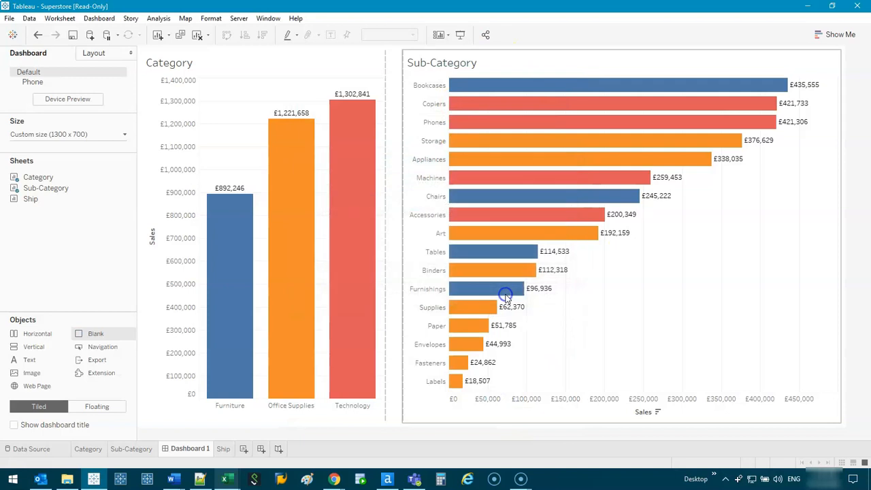
Test the menu-run filter by selecting the Furniture bar, the Machines bar in Sub-Category, and Furniture again to show its action link.
left_click(226, 232)
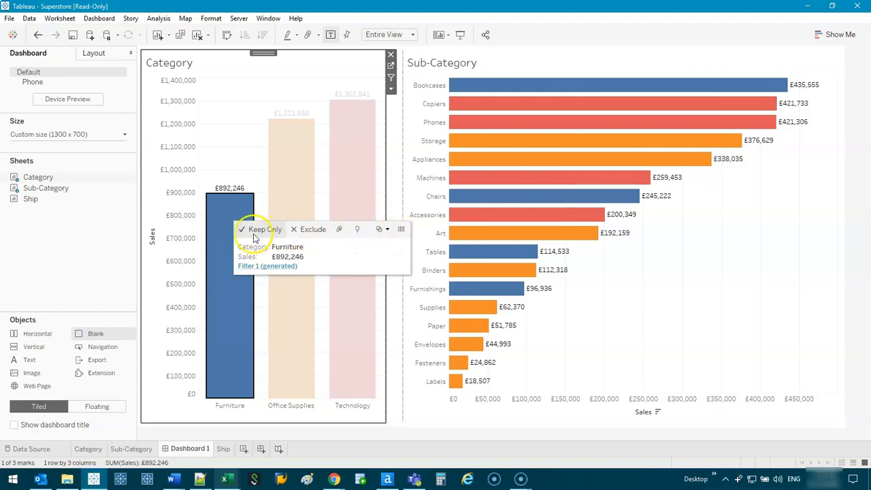
left_click(210, 140)
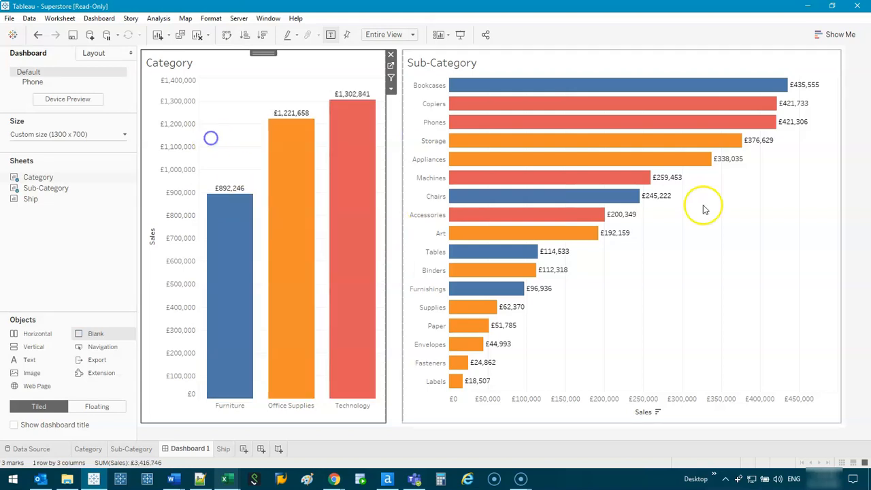
left_click(632, 175)
mouse_move(629, 181)
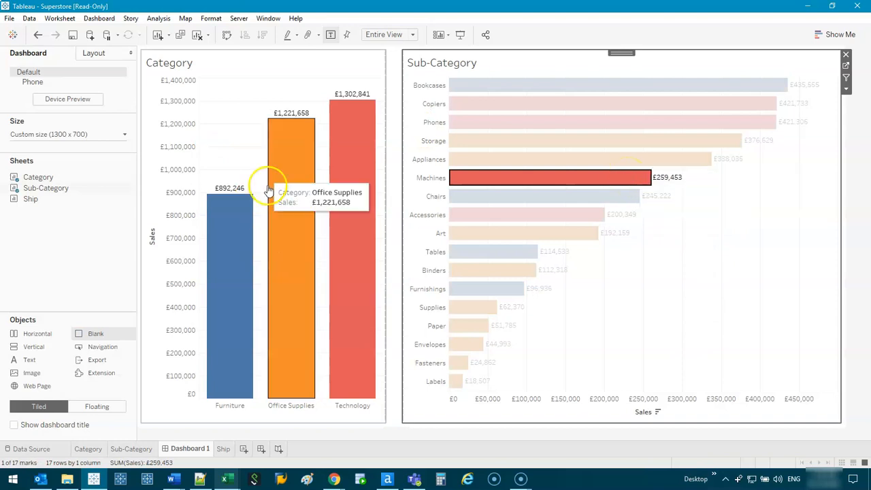
left_click(219, 116)
left_click(230, 274)
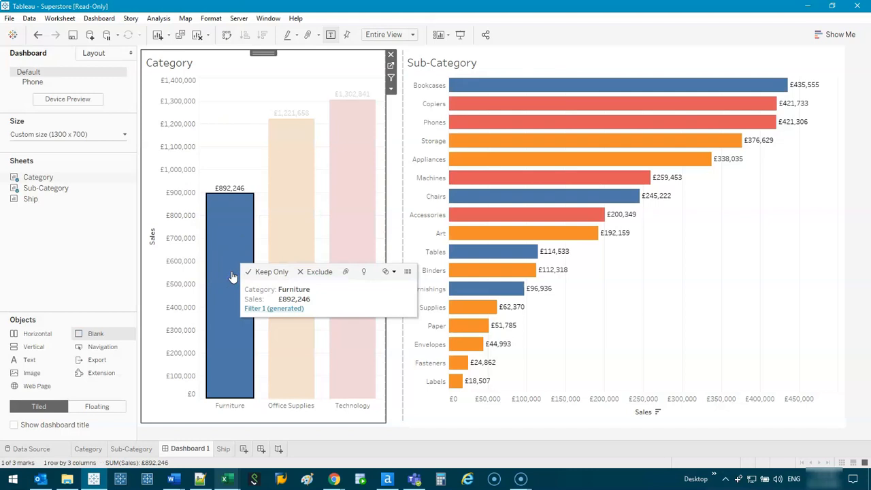
Select and clear the Machines bar in the Sub-Category chart to check whether it offers the filter action link.
left_click(608, 255)
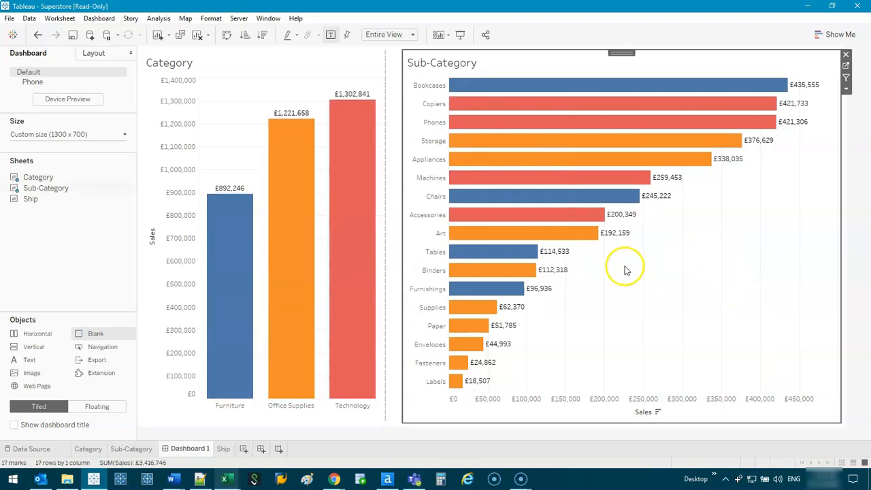
left_click(618, 180)
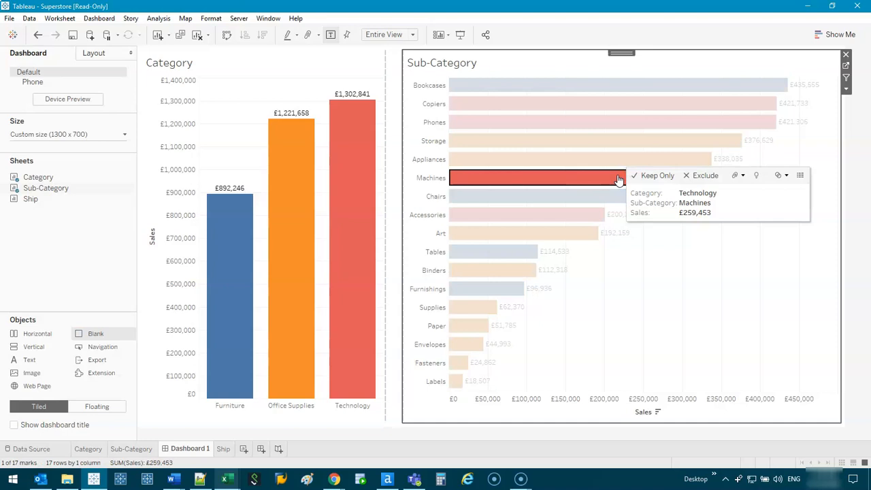
left_click(700, 281)
left_click(631, 176)
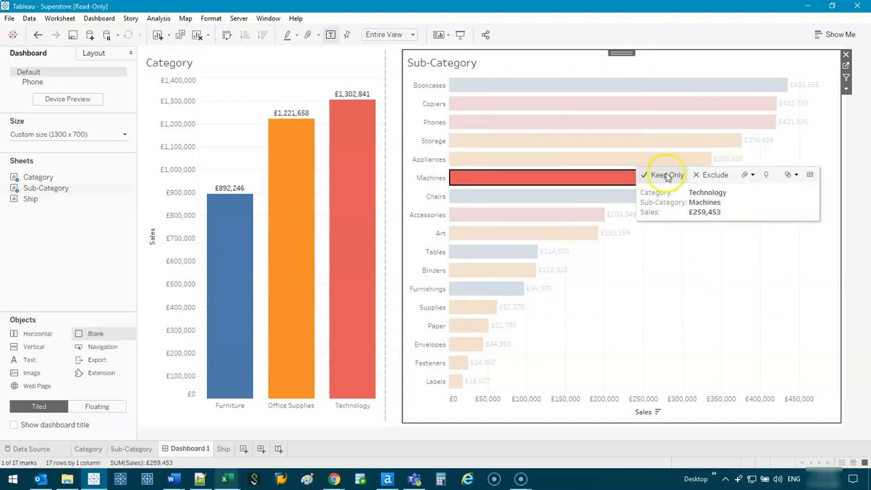
left_click(616, 188)
left_click(614, 179)
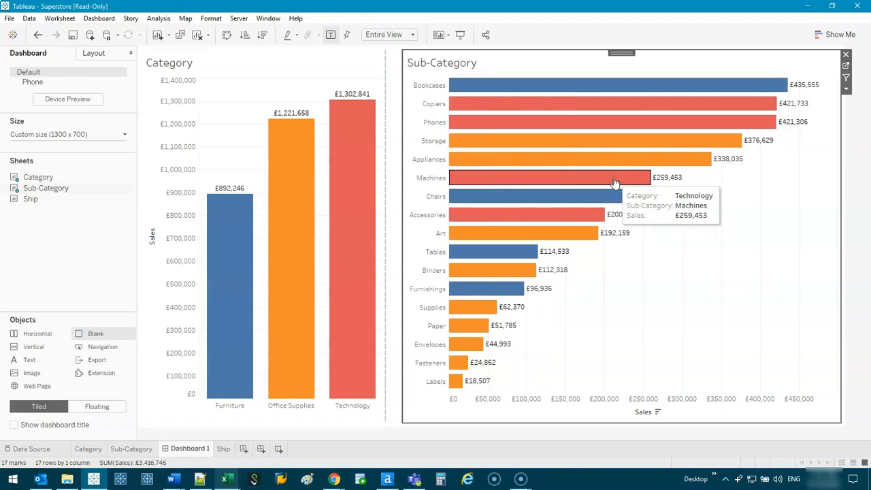
Run the generated filter action from the Furniture bar's tooltip link, and clear the selection in the Category chart.
left_click(247, 229)
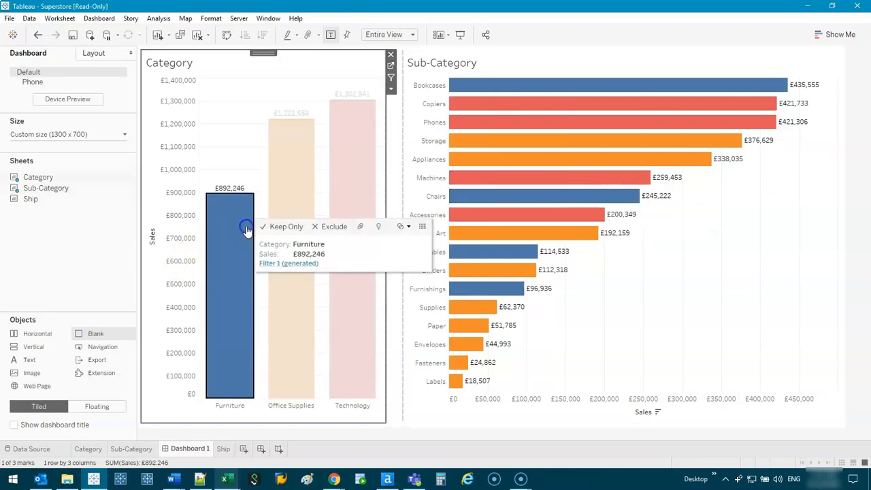
left_click(270, 229)
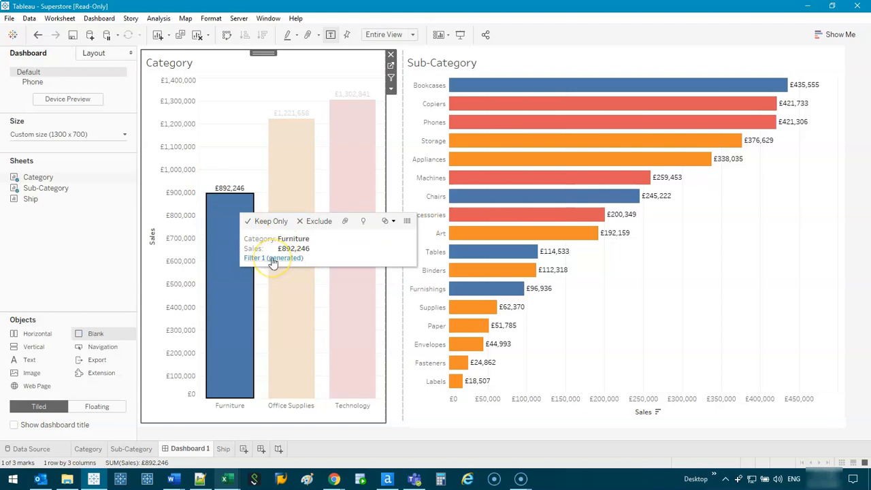
left_click(272, 262)
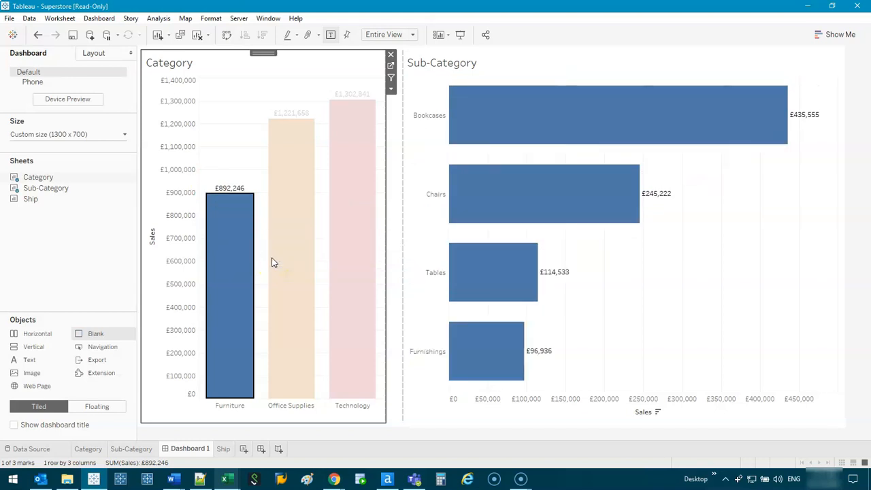
left_click(226, 157)
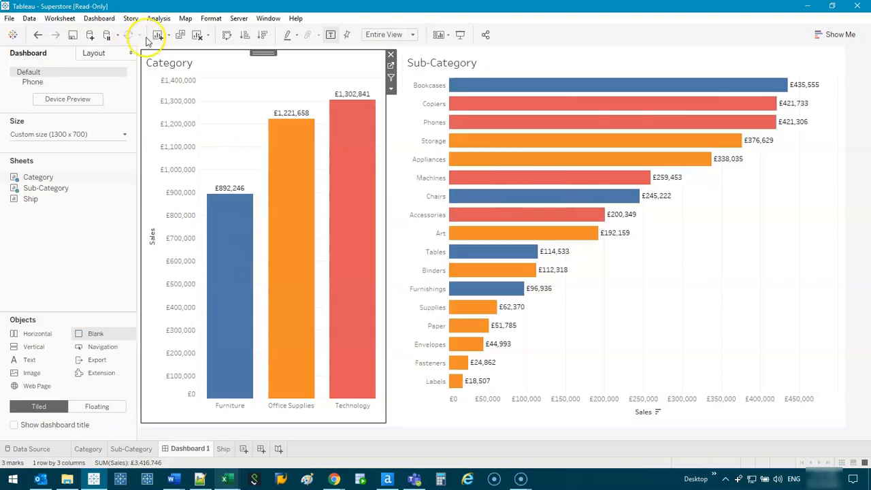
Set the Category filter action to run on Select and leave the filter when the selection is cleared, and apply the change.
left_click(99, 18)
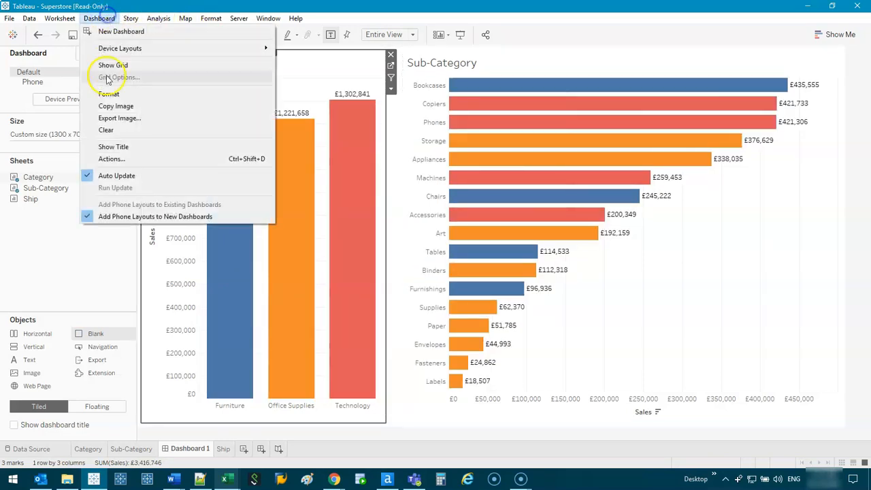
left_click(122, 160)
double_click(363, 213)
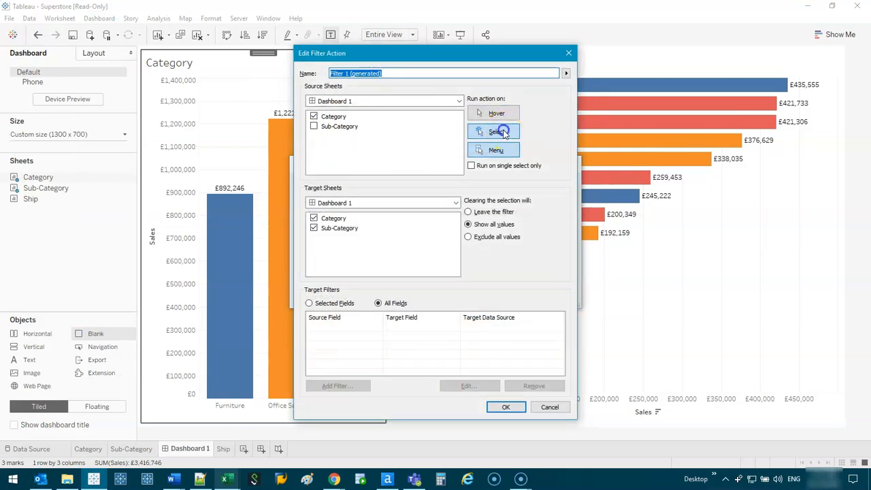
left_click(503, 132)
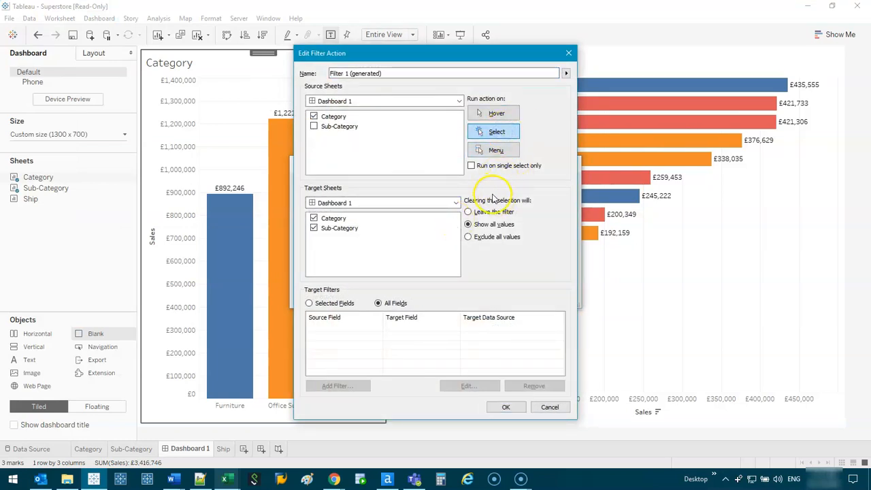
mouse_move(462, 194)
left_mouse_down()
mouse_move(513, 189)
mouse_move(492, 259)
mouse_move(460, 190)
left_mouse_up()
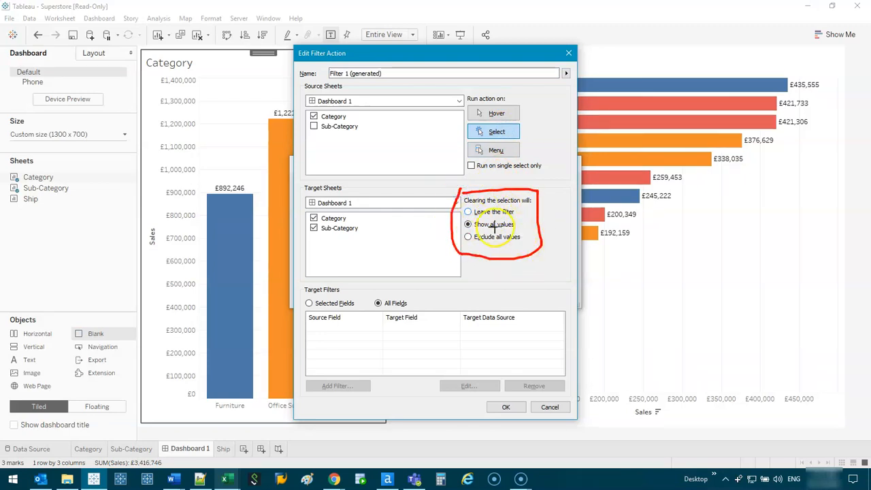
mouse_move(801, 80)
left_mouse_down()
mouse_move(638, 130)
mouse_move(850, 78)
mouse_move(821, 49)
left_mouse_up()
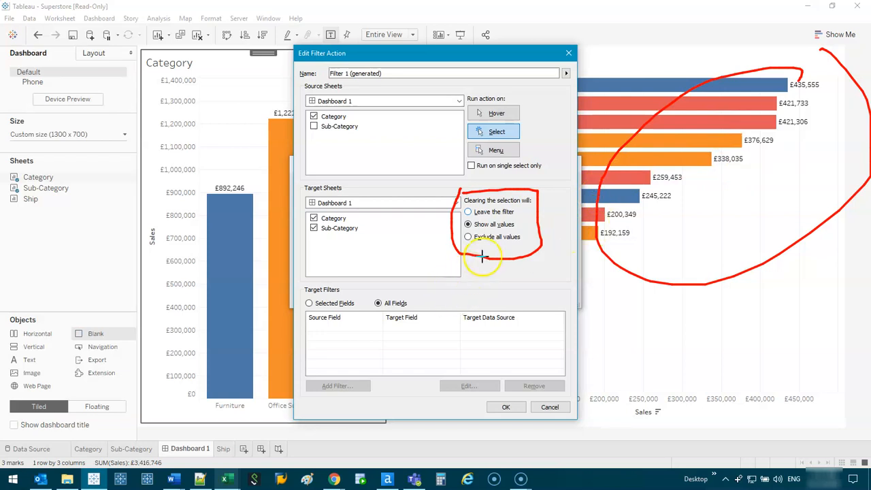
key("Escape")
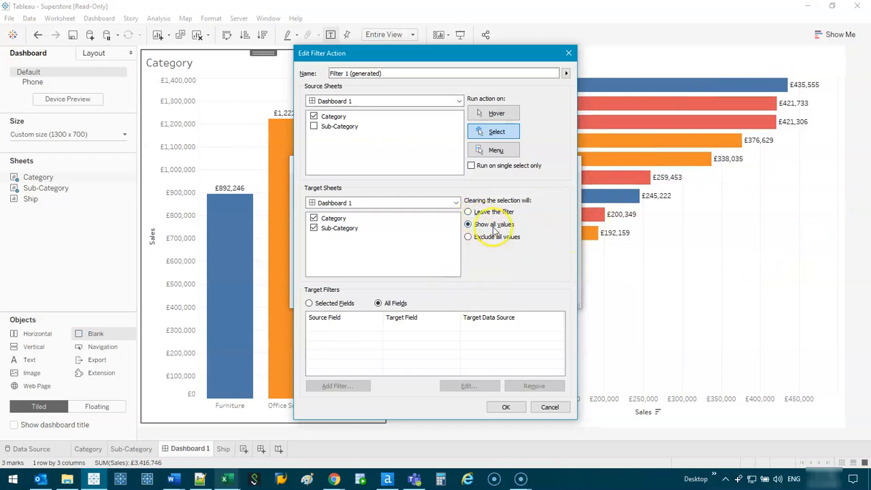
left_click(468, 211)
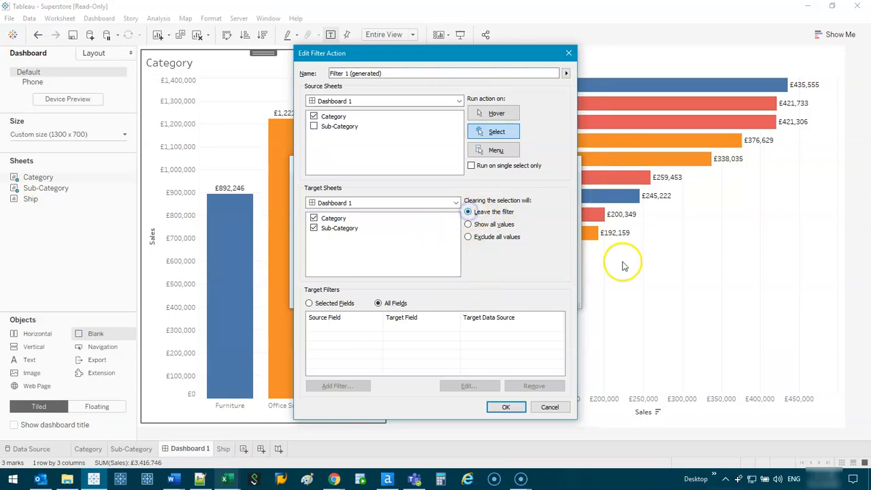
left_click(505, 407)
left_click(508, 295)
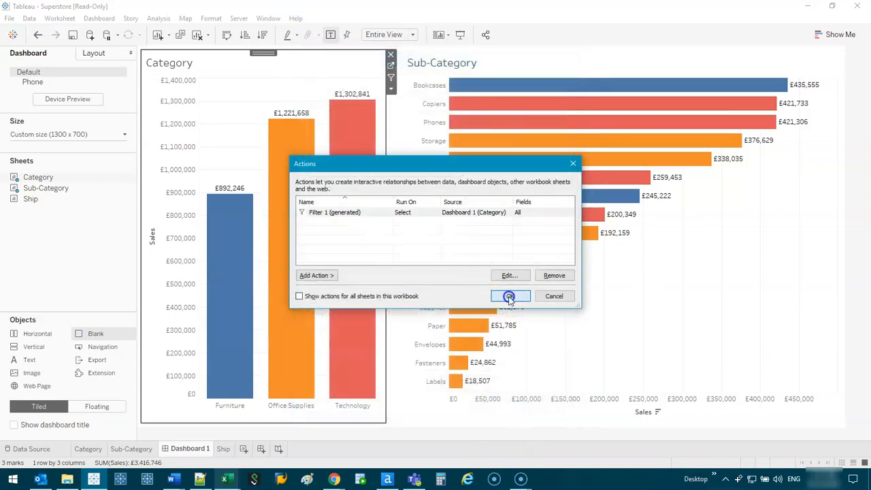
Test the leave-the-filter behaviour by selecting and clearing the Furniture bar and the Office Supplies bar in the Category chart.
left_click(219, 279)
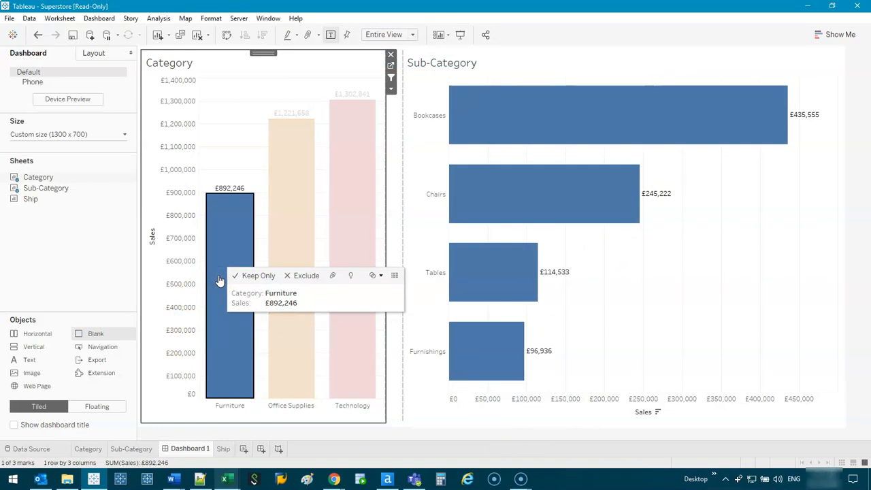
left_click(226, 238)
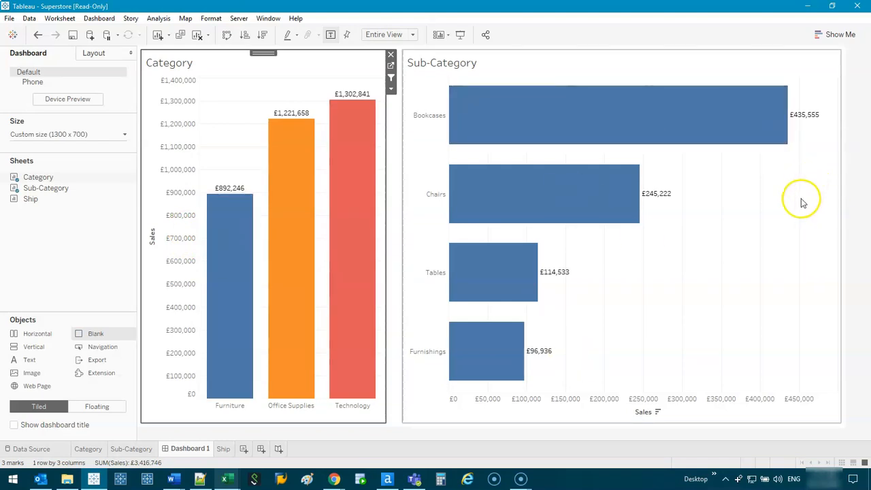
left_click(286, 171)
left_click(239, 155)
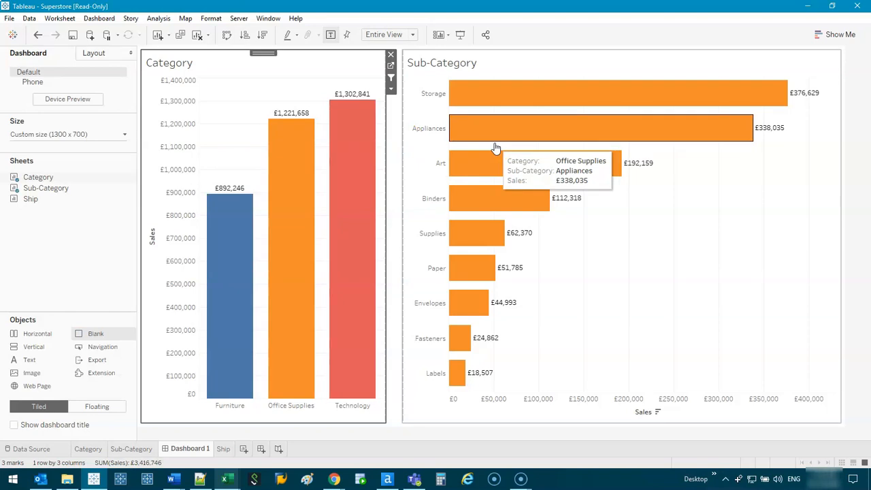
Set the Category filter action to exclude all values when the selection is cleared, and apply the change to the dashboard's actions.
left_click(99, 19)
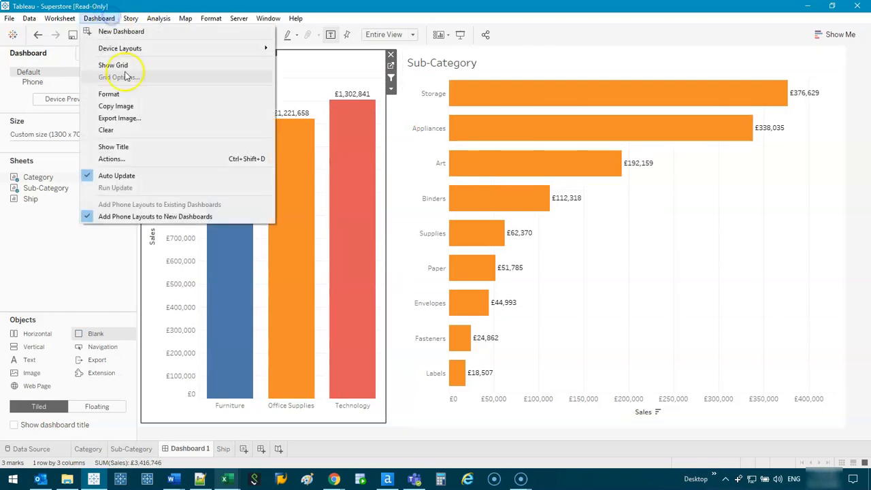
left_click(133, 159)
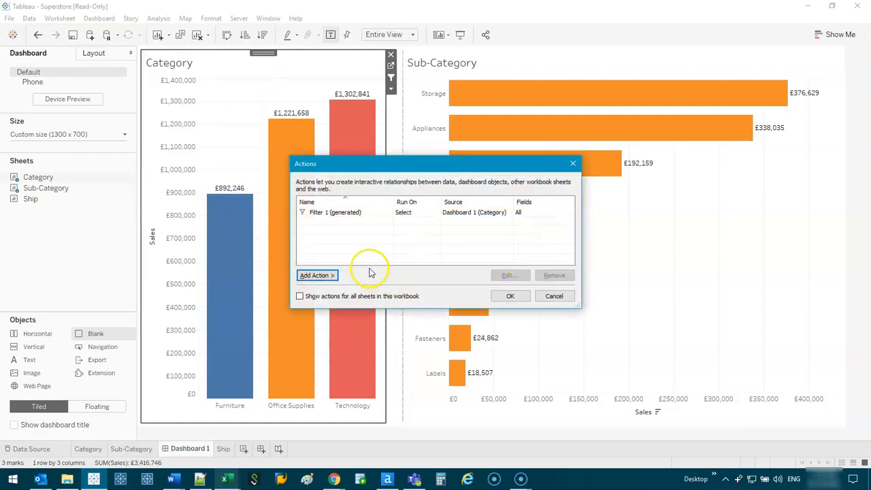
double_click(403, 213)
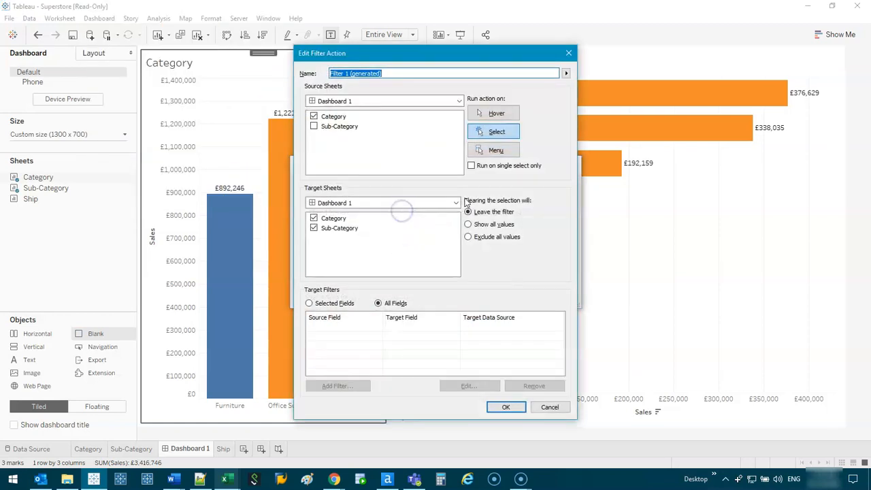
left_click(497, 238)
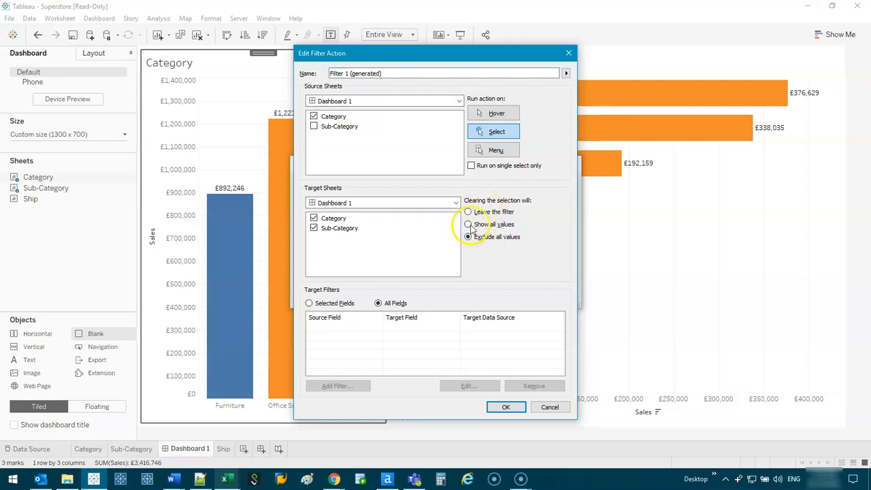
left_click(504, 409)
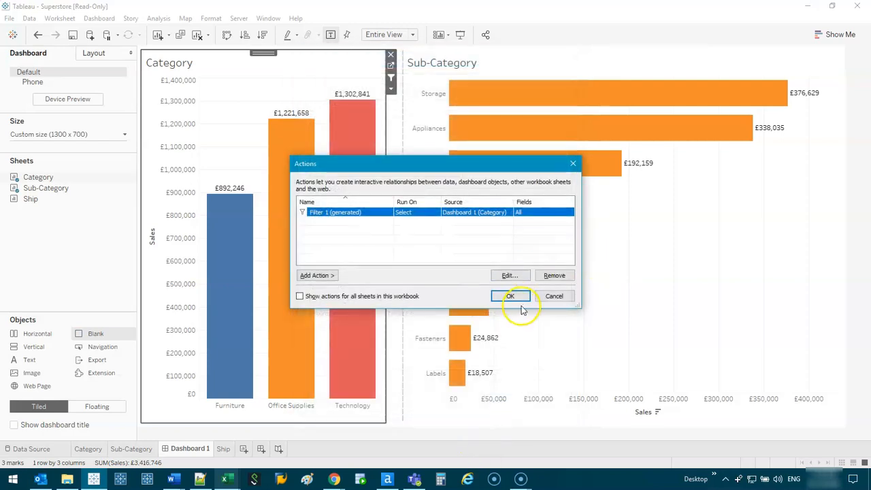
left_click(521, 243)
Test the exclude-all-values behaviour by selecting and clearing the Furniture, Office Supplies and Technology bars in the Category chart.
left_click(227, 251)
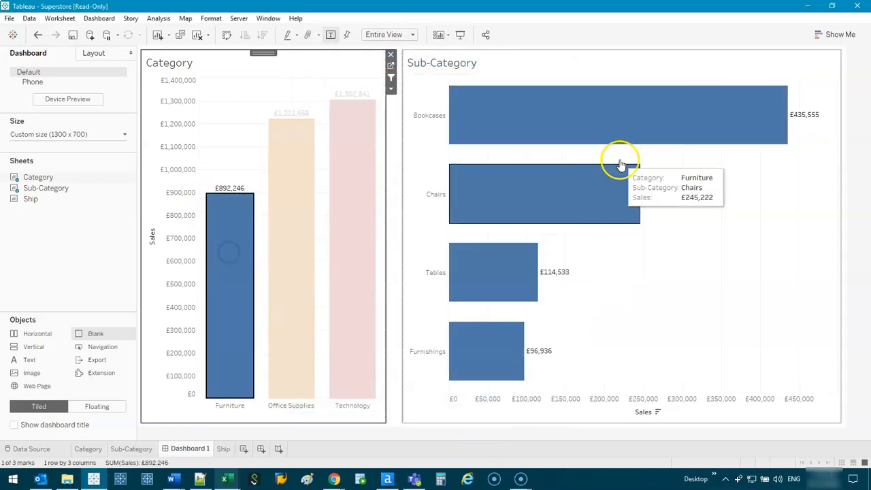
left_click(210, 287)
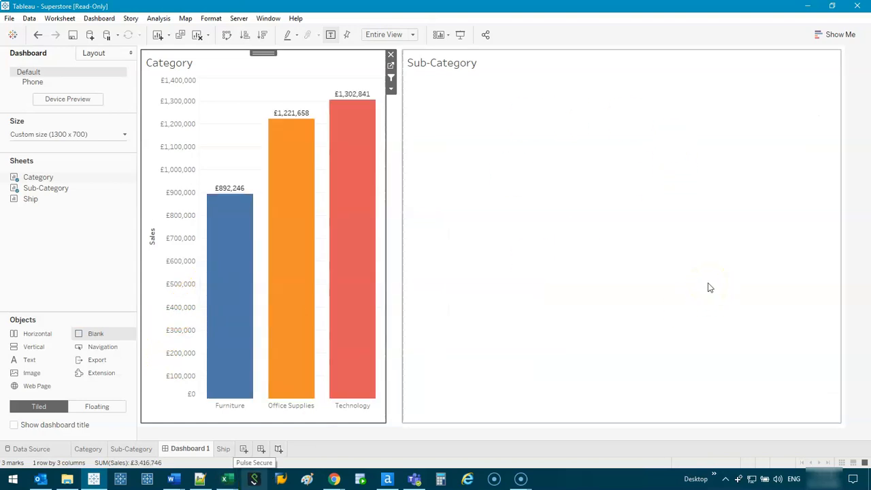
left_click(300, 152)
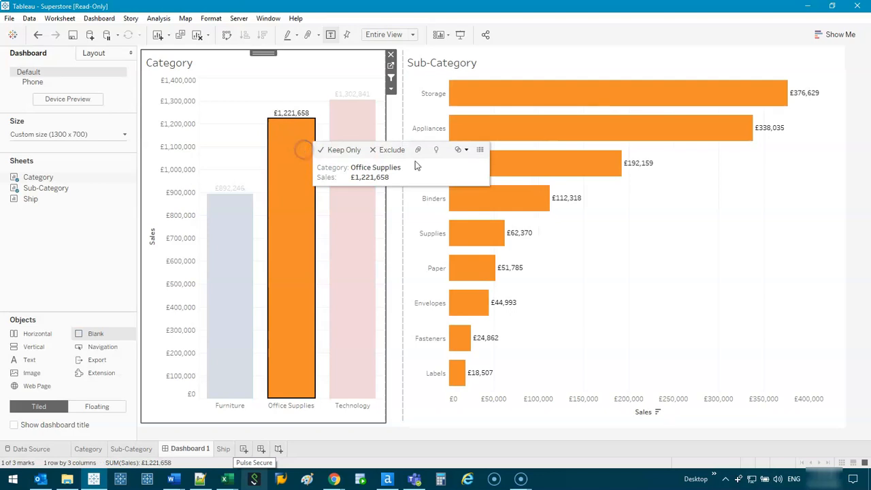
left_click(300, 311)
left_click(352, 156)
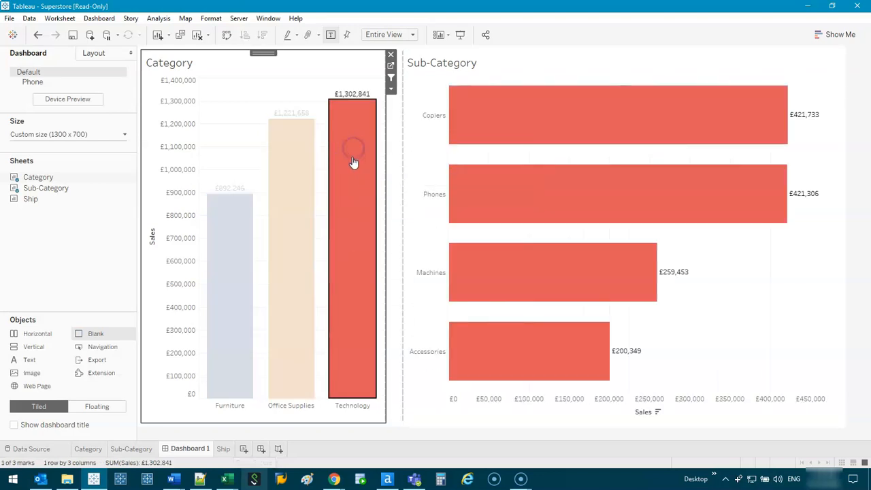
left_click(340, 171)
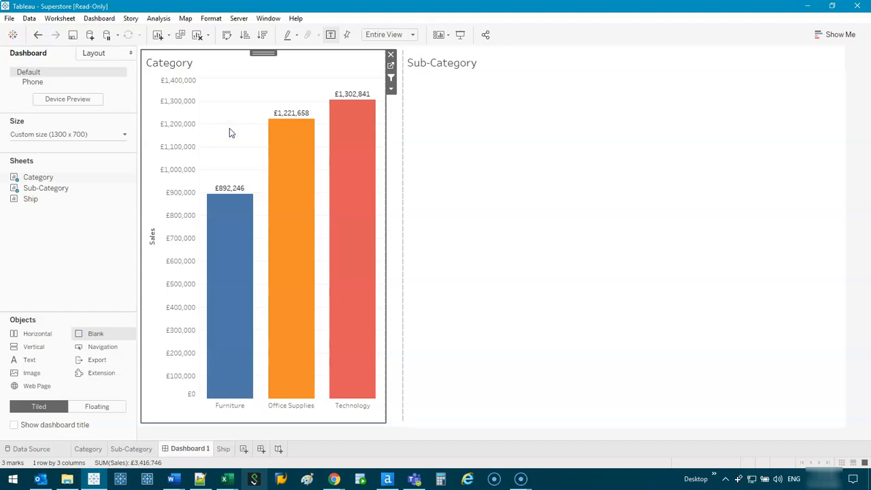
mouse_move(340, 239)
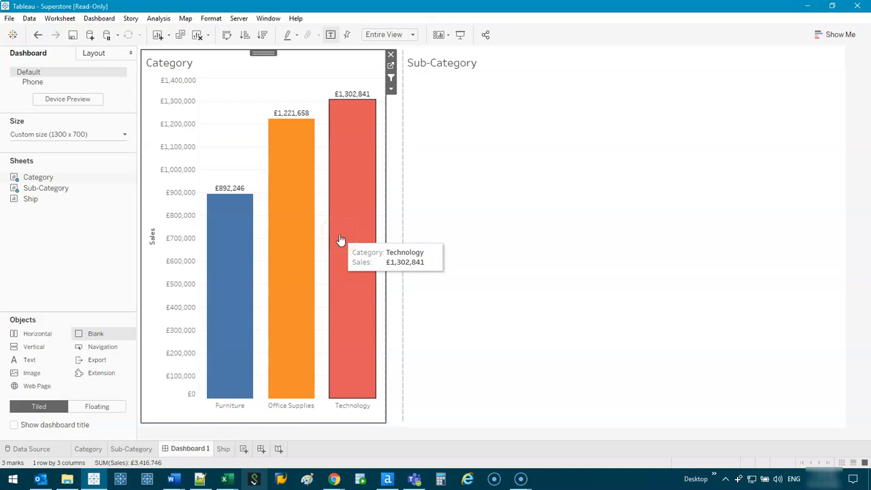
mouse_move(234, 271)
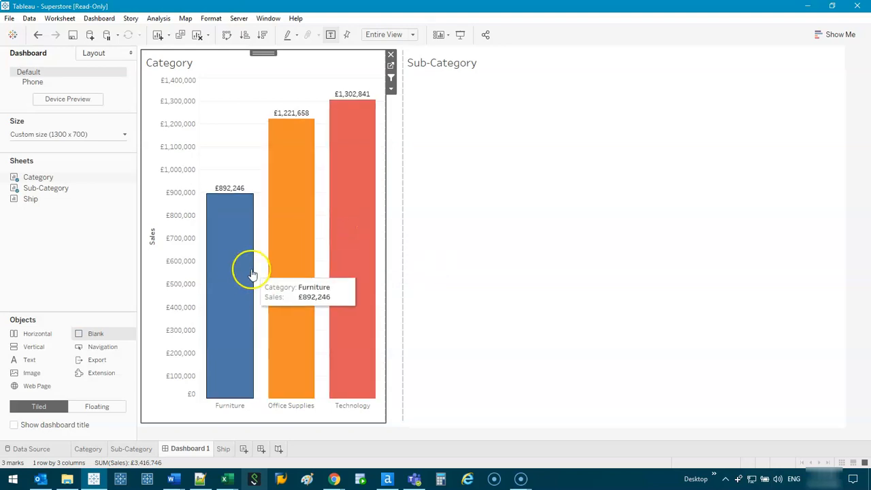
left_click(660, 299)
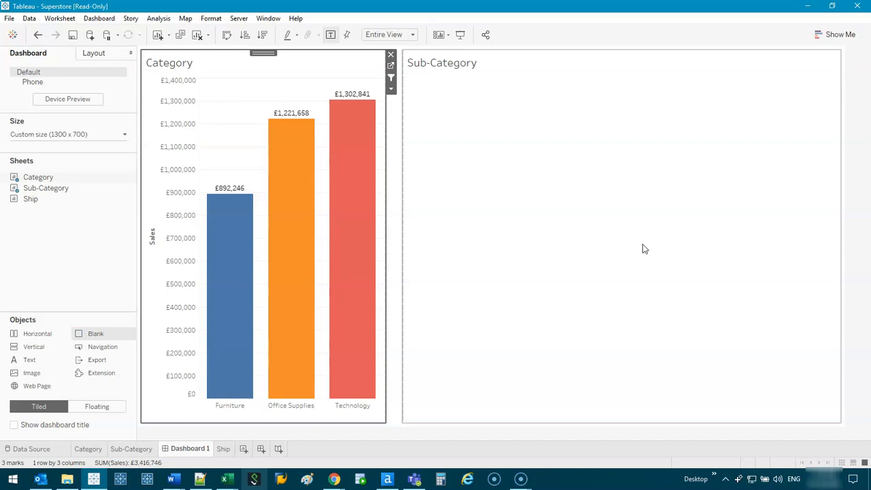
left_click(231, 114)
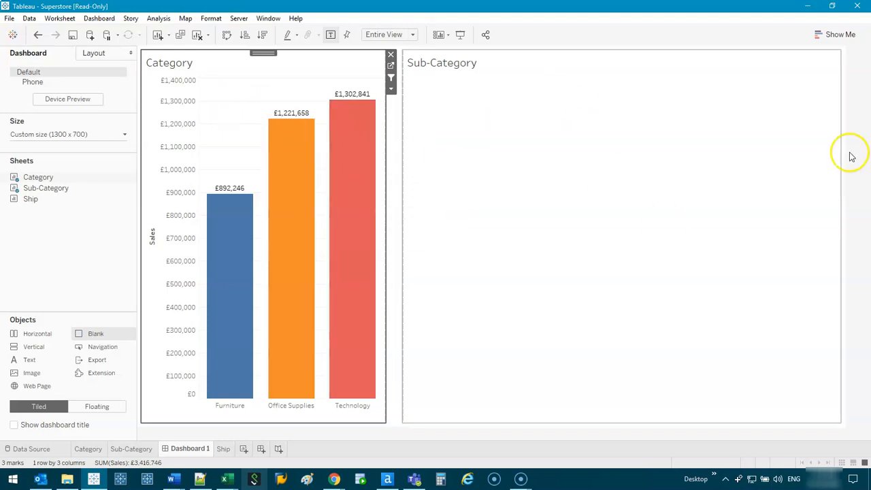
left_click(221, 136)
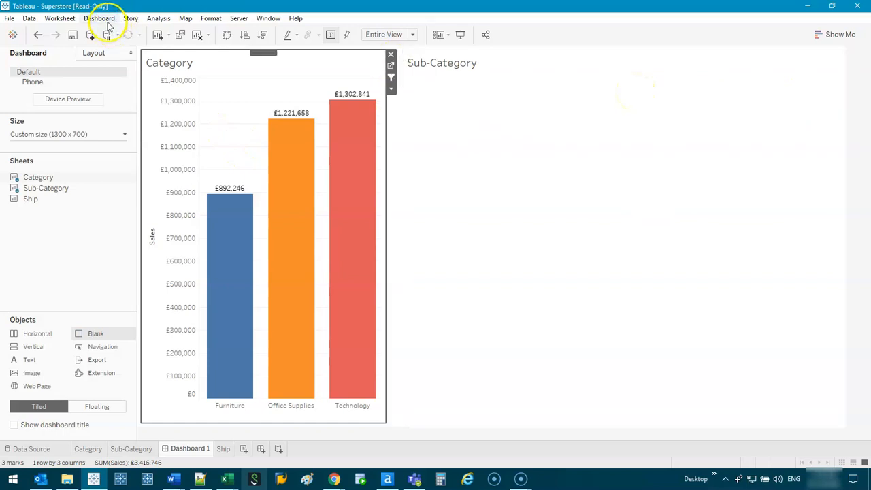
mouse_move(223, 258)
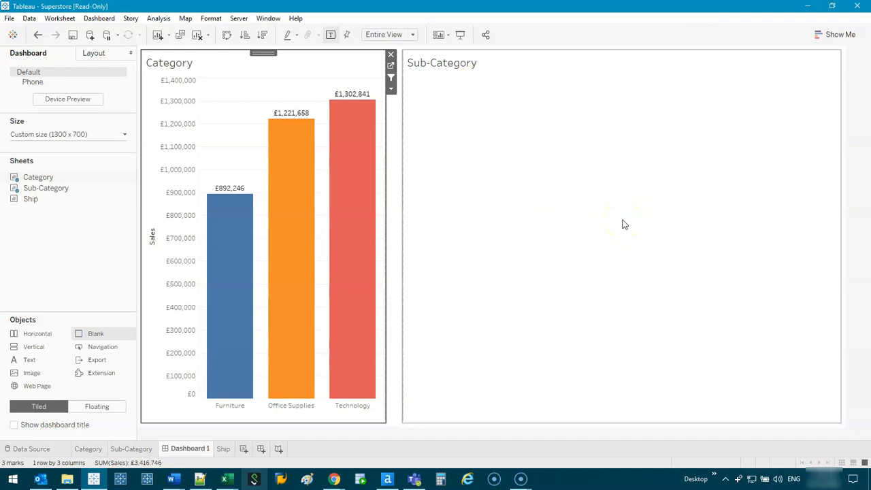
Recheck how the Sub-Category chart responds when the Furniture and Office Supplies bars are selected and cleared in the Category chart.
left_click(236, 266)
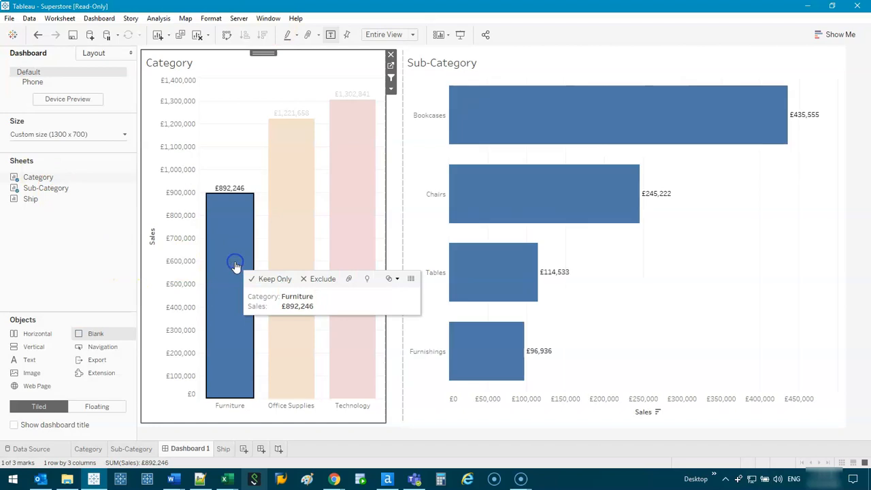
left_click(236, 267)
left_click(272, 213)
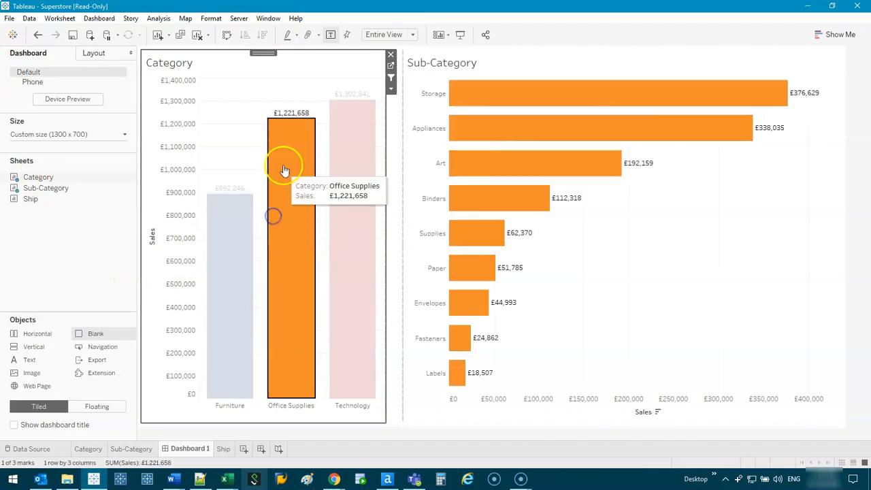
left_click(283, 164)
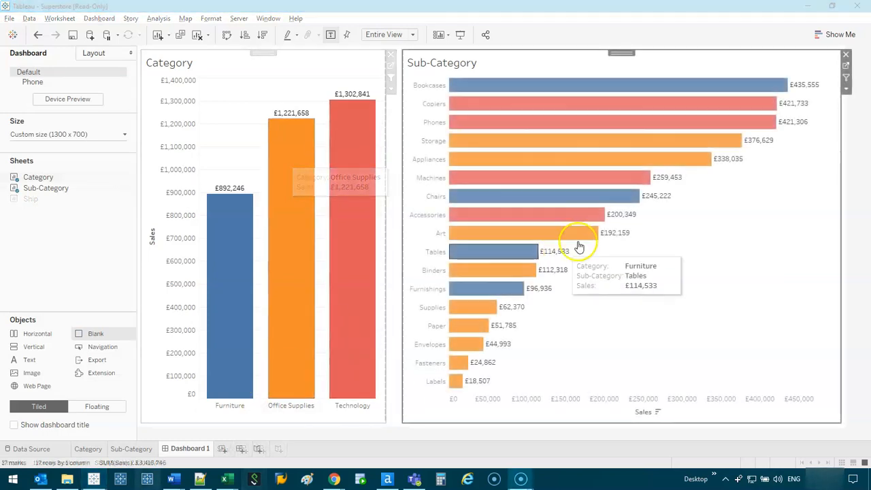
Add a dashboard highlight action that runs on Select from Sub-Category only and targets Category and Sub-Category on all fields.
left_click(851, 239)
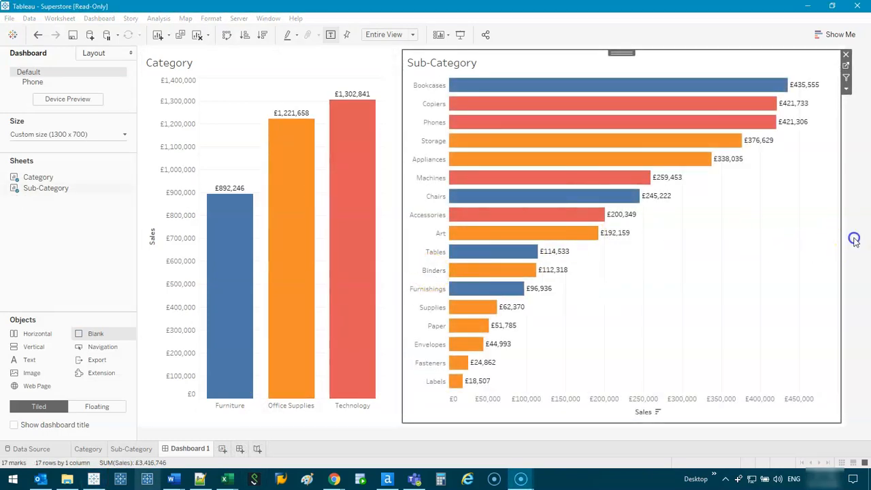
left_click(100, 18)
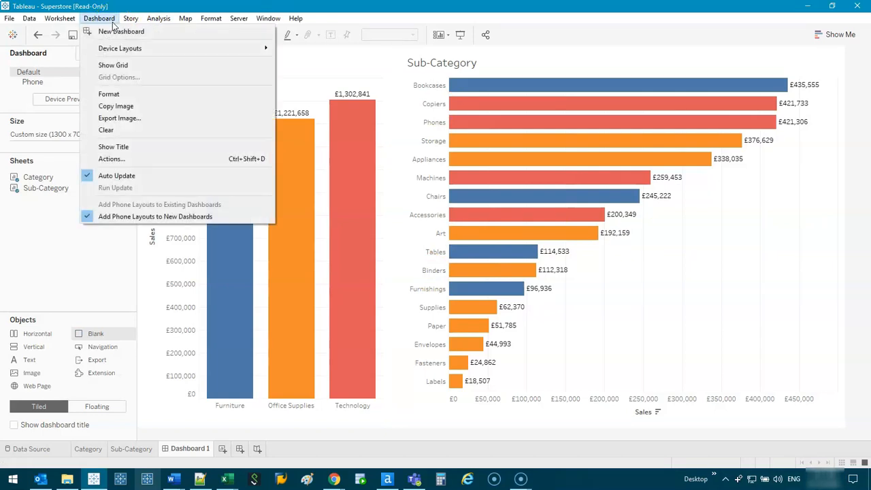
left_click(148, 159)
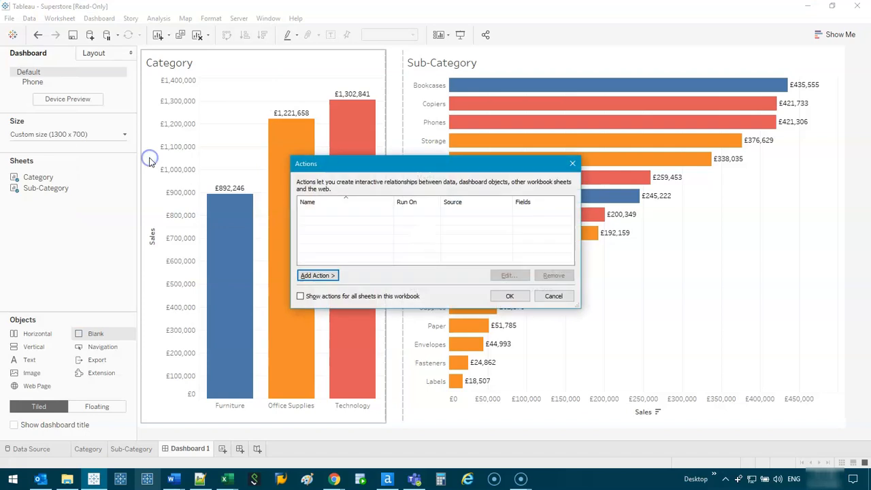
left_click(317, 275)
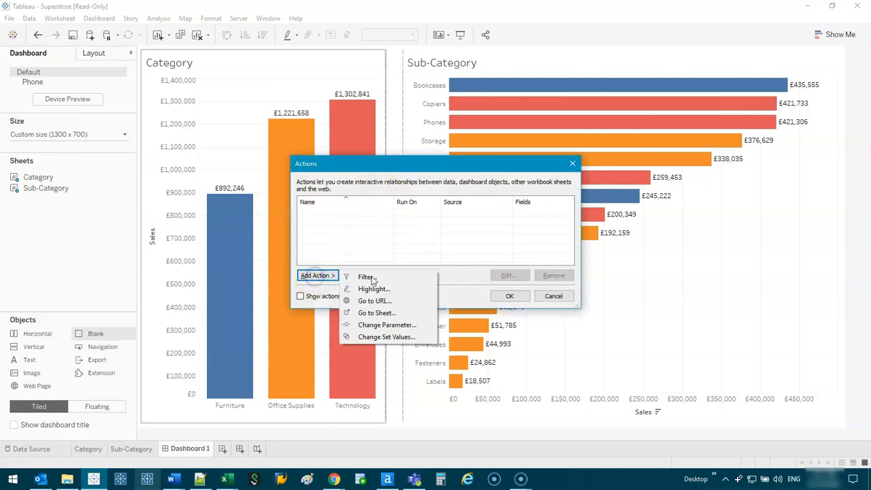
left_click(408, 291)
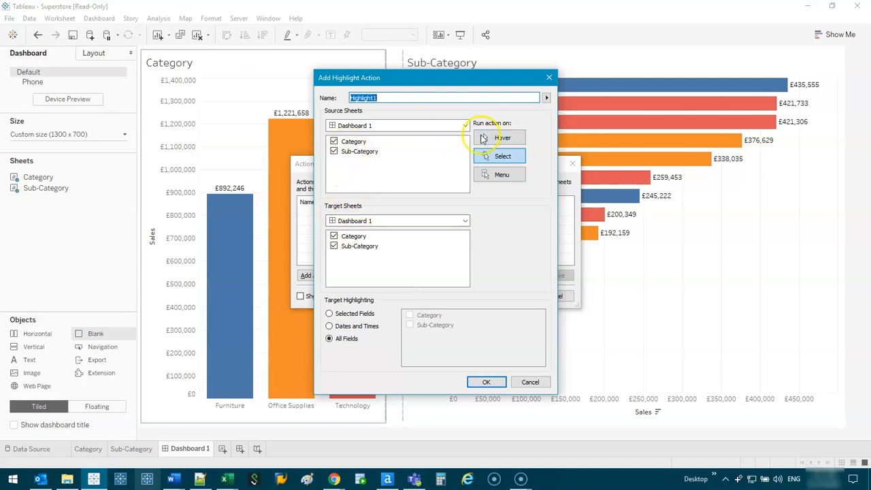
left_click_drag(488, 81, 265, 156)
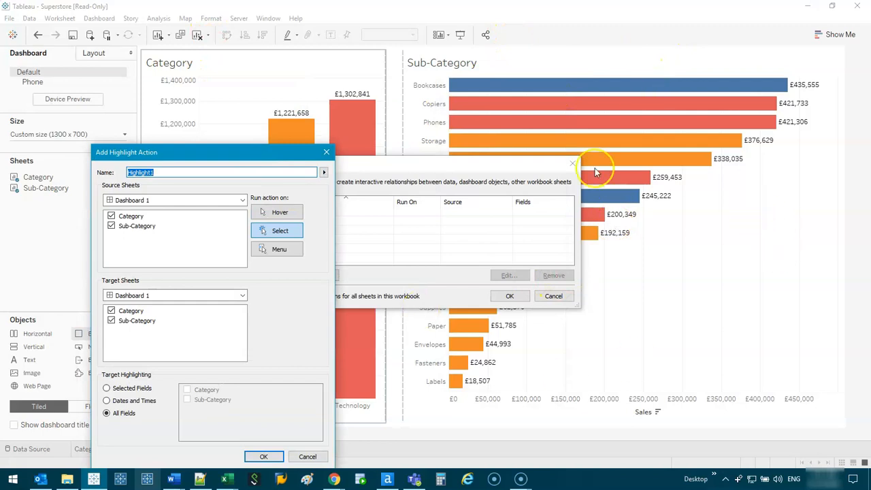
left_click_drag(225, 155, 418, 113)
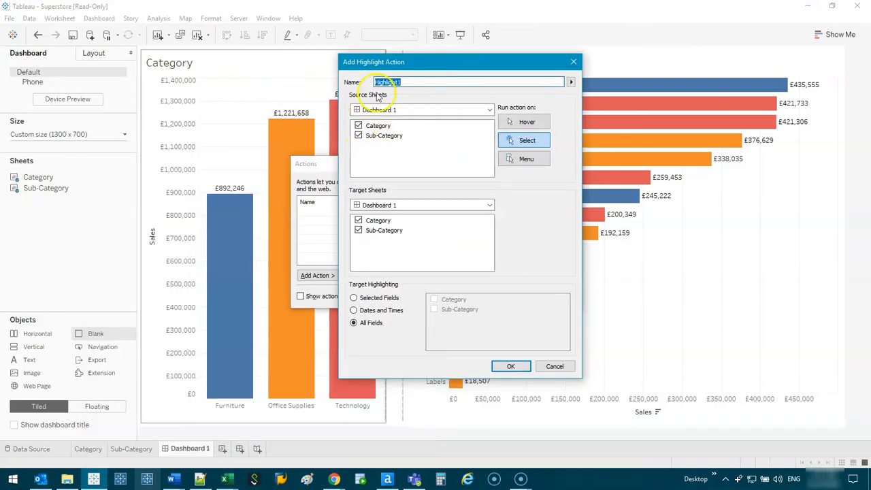
left_click(358, 125)
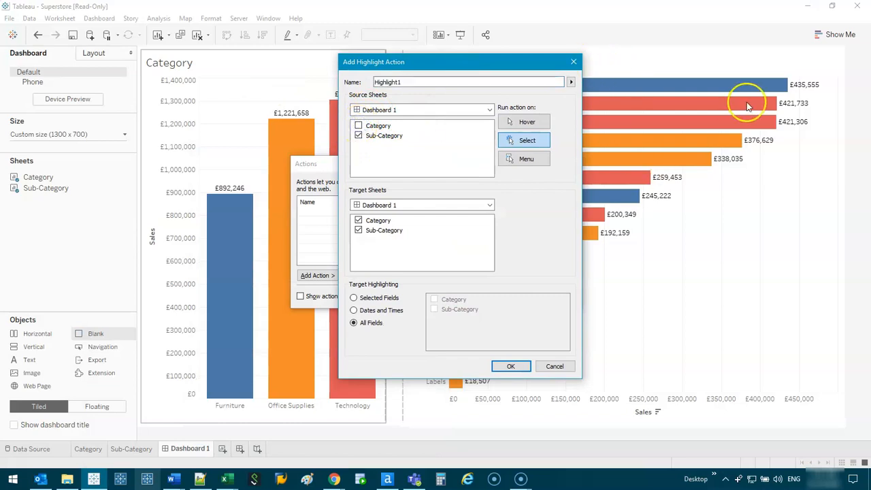
left_click(533, 141)
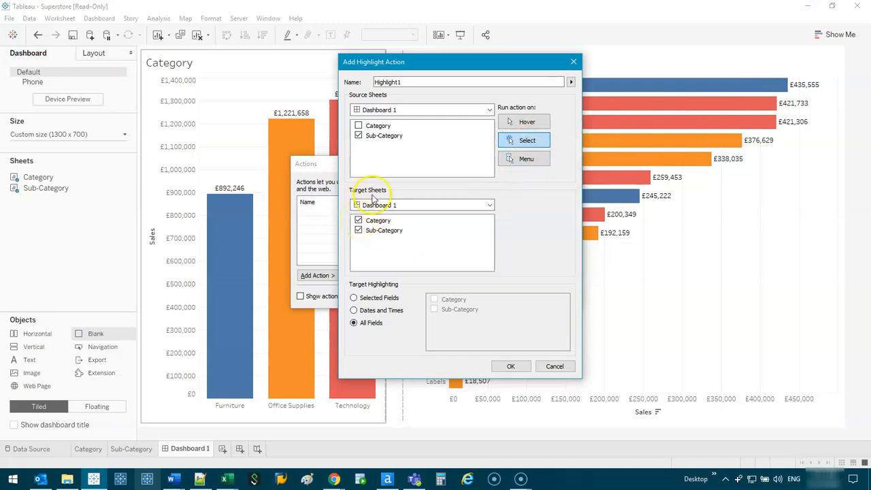
left_click(510, 367)
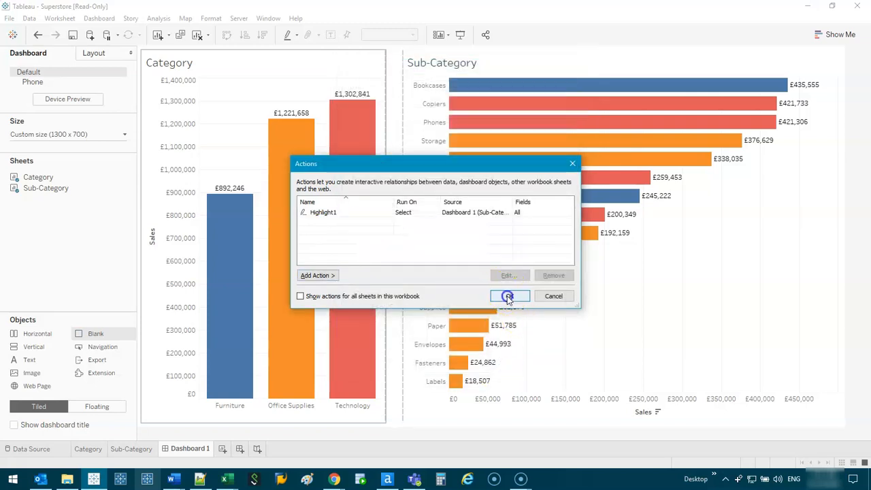
left_click(508, 298)
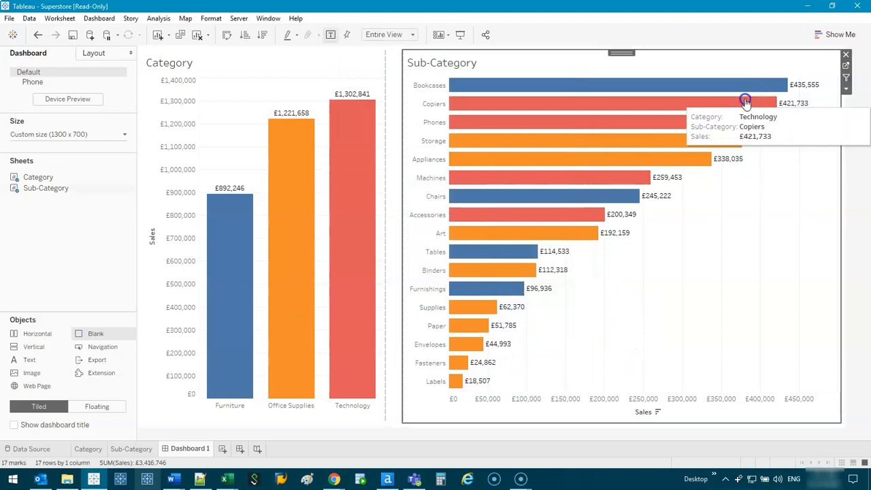
Test the highlight action by selecting the Copiers bar in the Sub-Category chart, examining both charts, and clearing the selection.
left_click(745, 102)
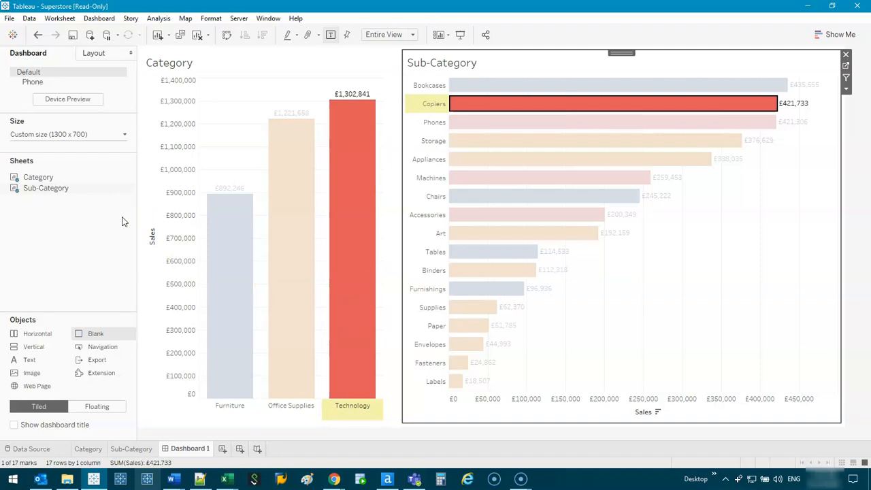
mouse_move(353, 104)
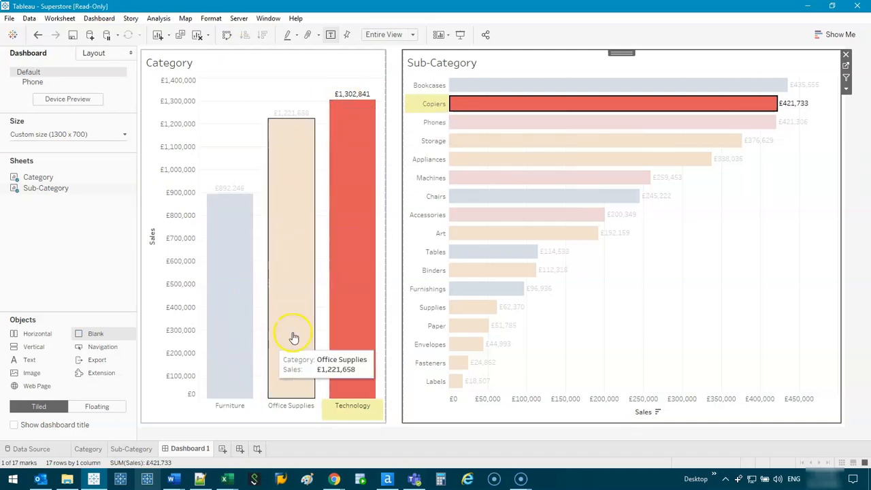
mouse_move(237, 368)
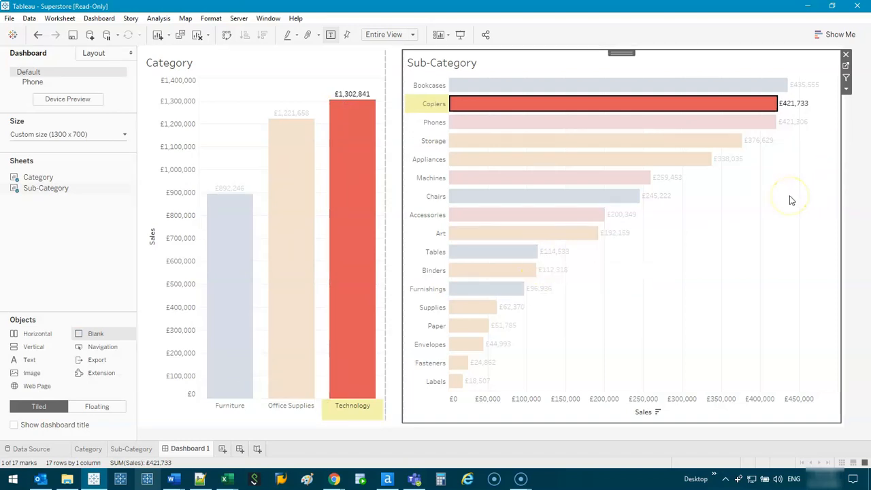
left_click(771, 188)
Make Category the only source sheet of the highlight action, and test it by selecting and clearing the Technology bar.
left_click(99, 19)
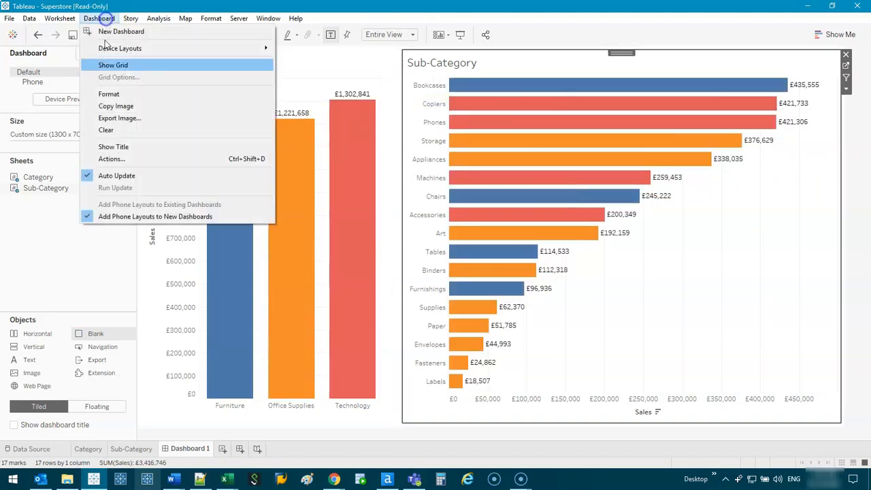
left_click(112, 158)
left_click(370, 215)
double_click(371, 214)
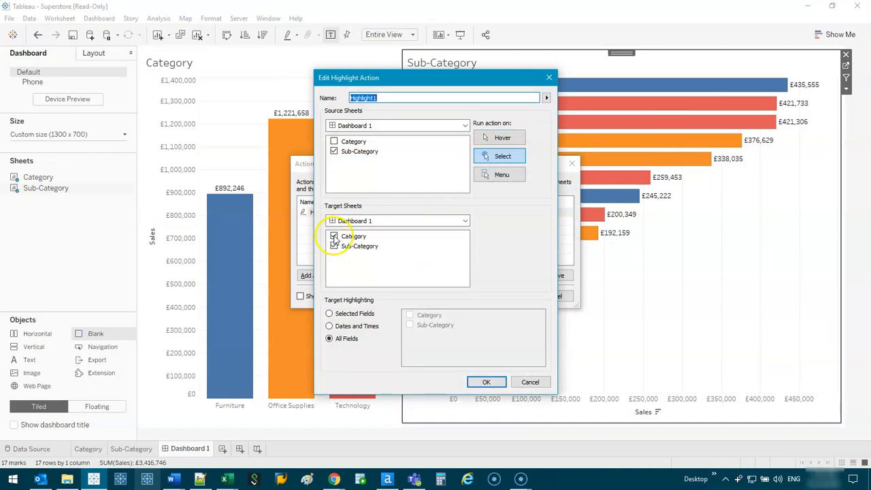
left_click(334, 141)
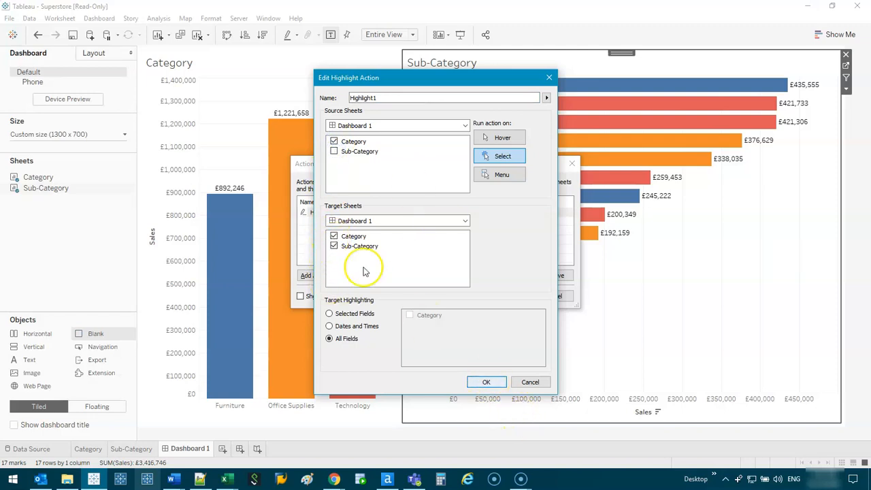
left_click(485, 382)
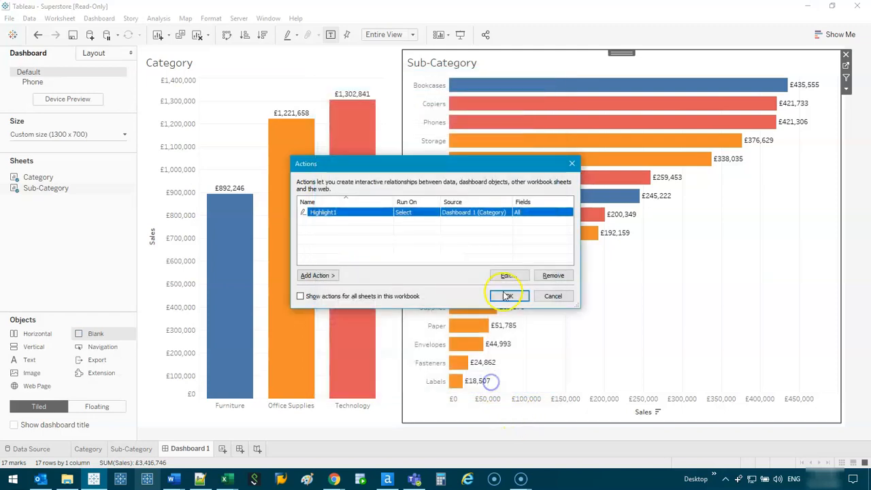
left_click(509, 295)
left_click(367, 141)
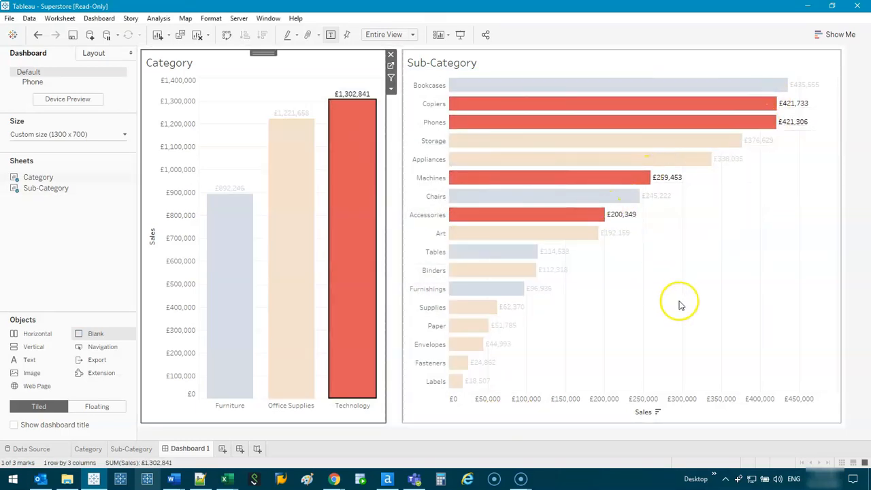
left_click(349, 229)
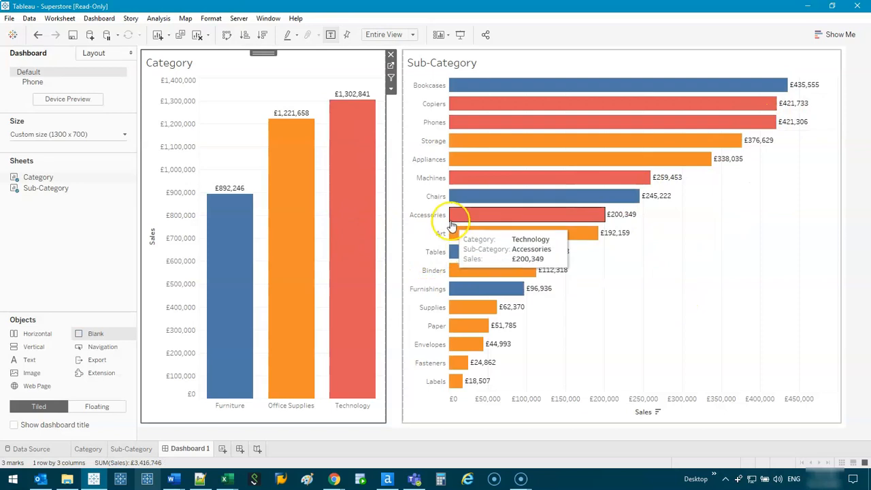
Remove the highlight action from the dashboard's actions.
left_click(99, 21)
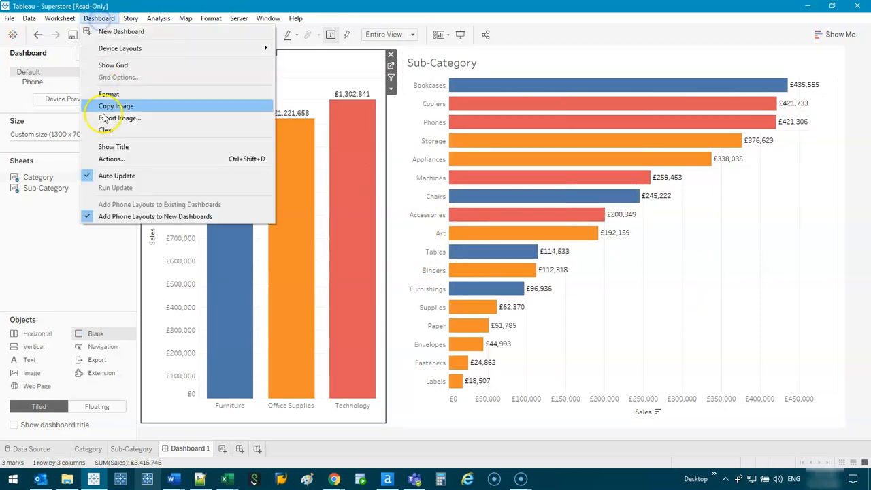
left_click(111, 160)
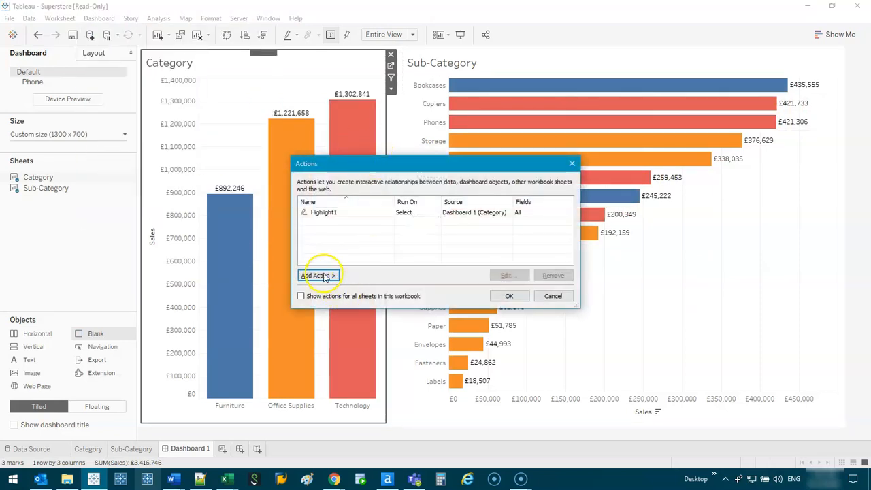
left_click(317, 275)
left_click(363, 212)
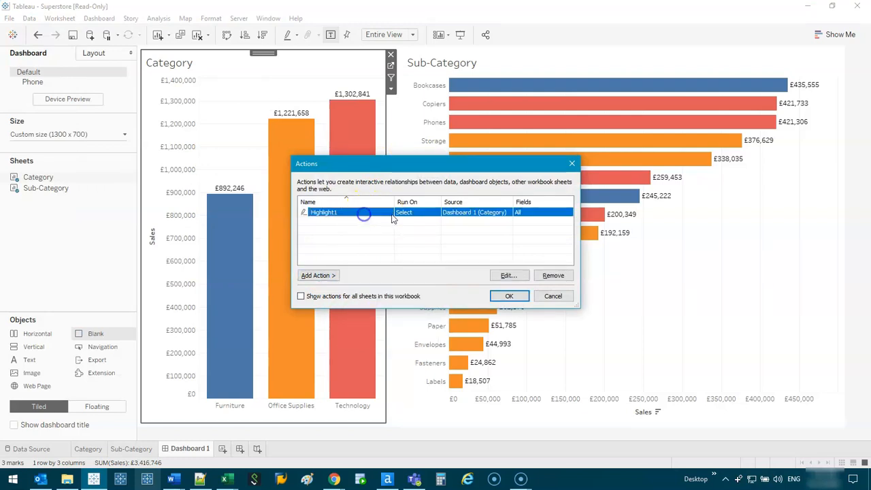
left_click(554, 275)
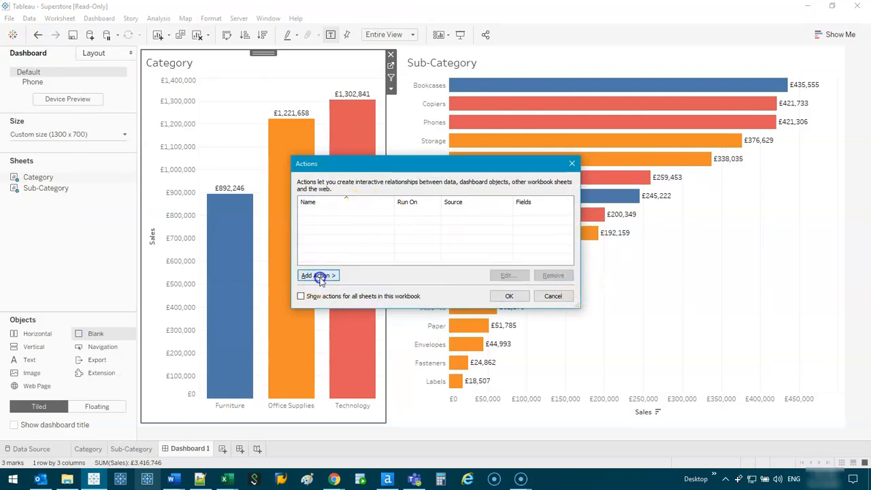
Add a Go to URL action with Sub-Category as its only source sheet, run on Select.
left_click(317, 275)
left_click(392, 301)
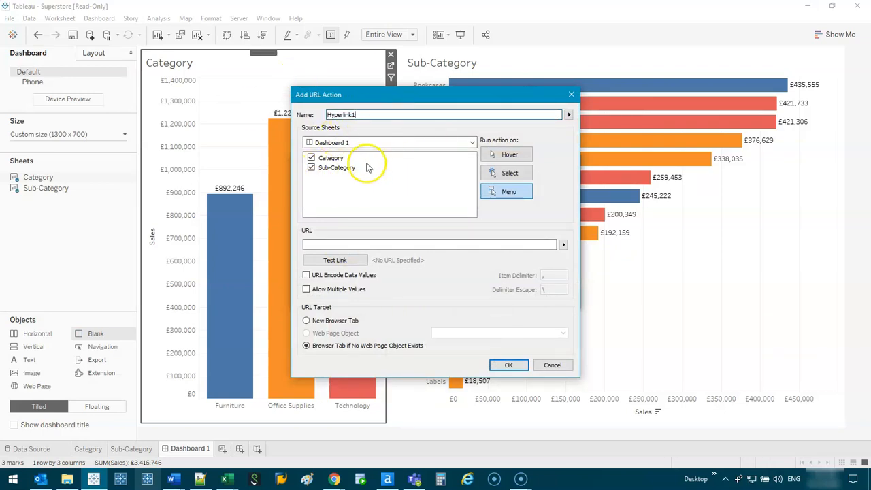
left_click(346, 158)
left_click(357, 168)
left_click(358, 159)
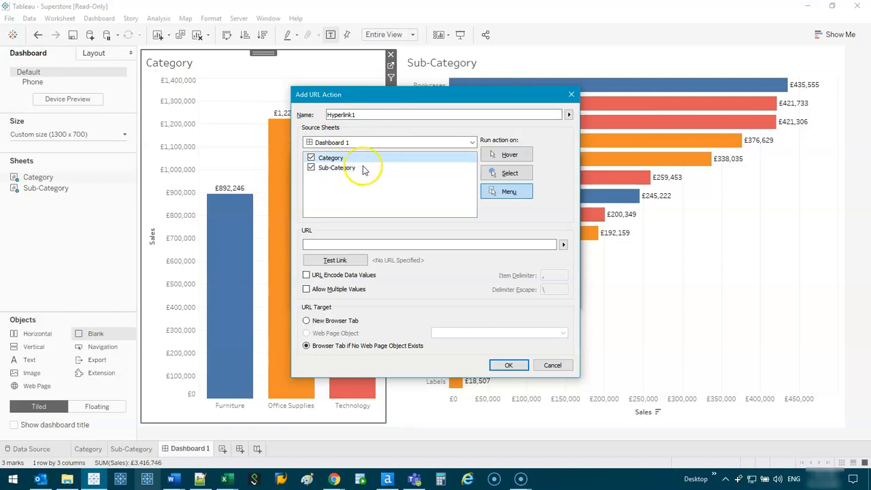
mouse_move(831, 76)
left_mouse_down()
mouse_move(422, 54)
mouse_move(865, 357)
mouse_move(819, 71)
left_mouse_up()
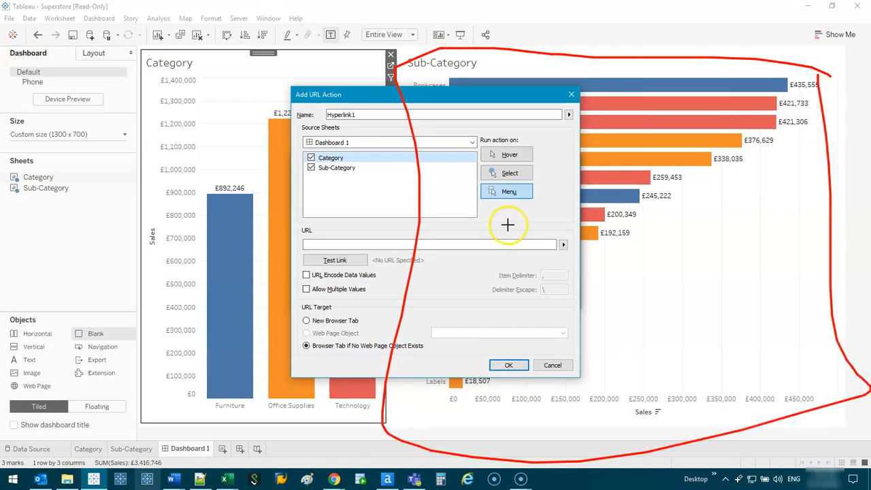
key("e")
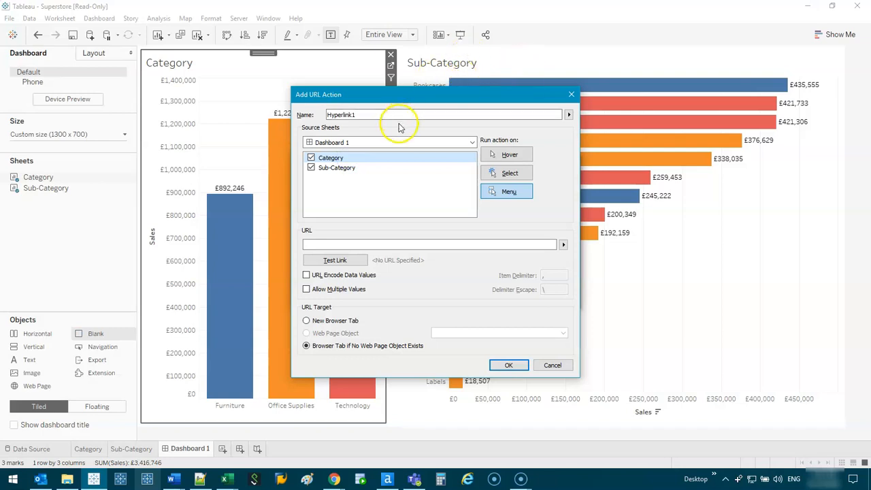
left_click(365, 170)
left_click(310, 157)
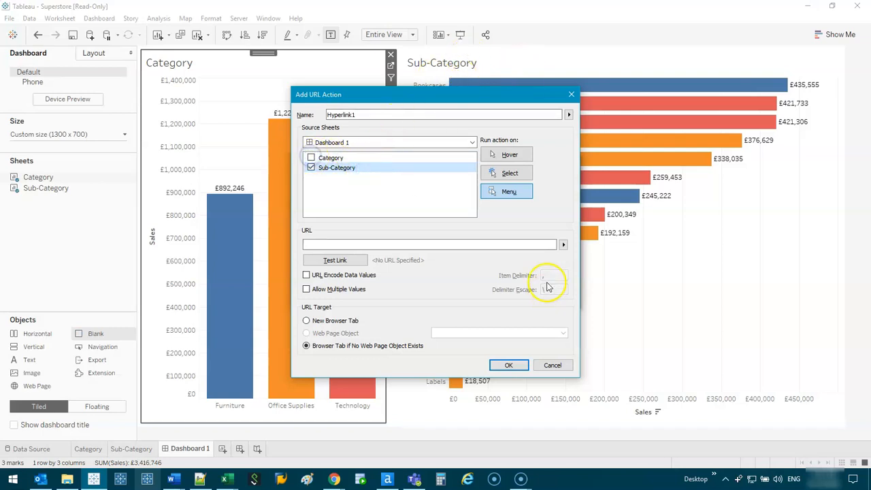
left_click(522, 175)
left_click(335, 247)
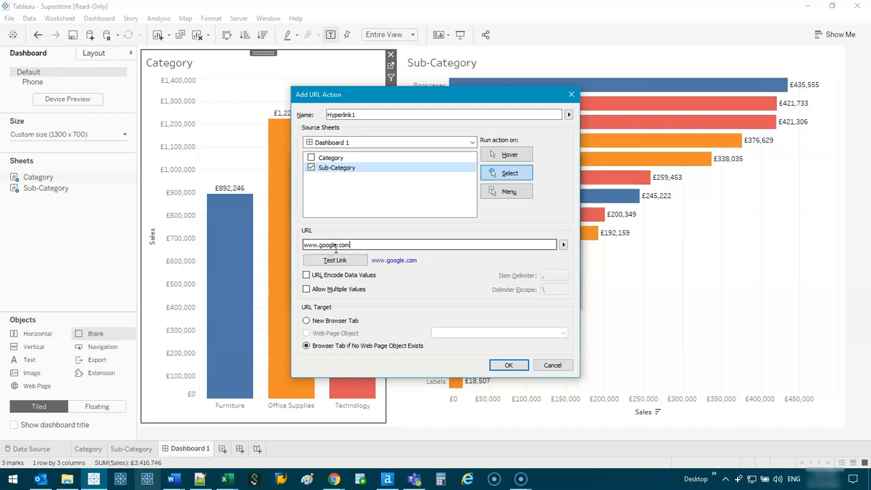
type("www.google.com")
left_click(336, 262)
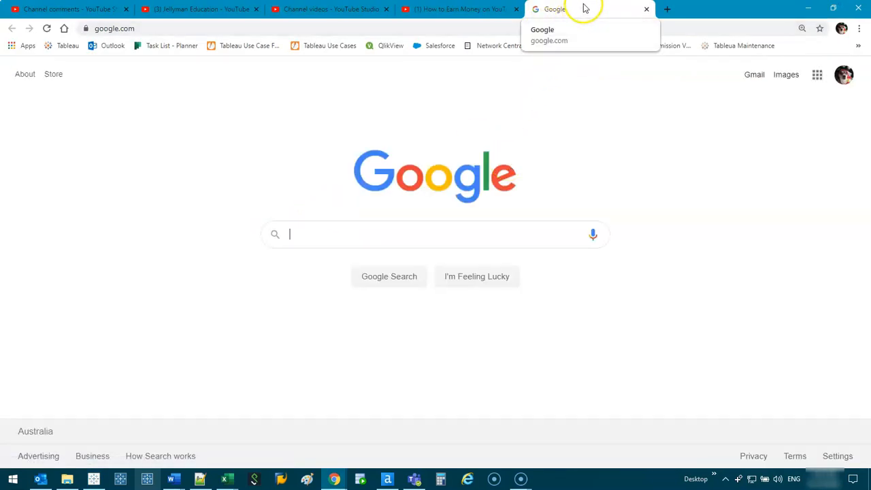
left_click(807, 8)
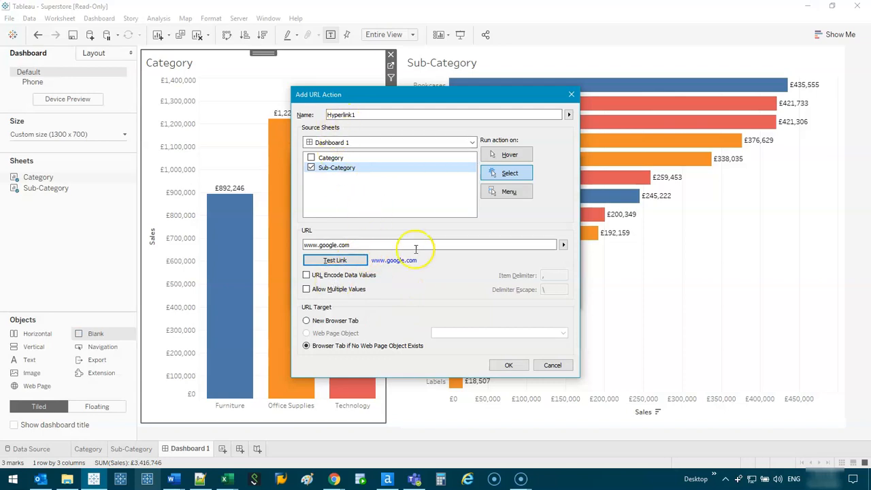
left_click_drag(420, 244, 294, 235)
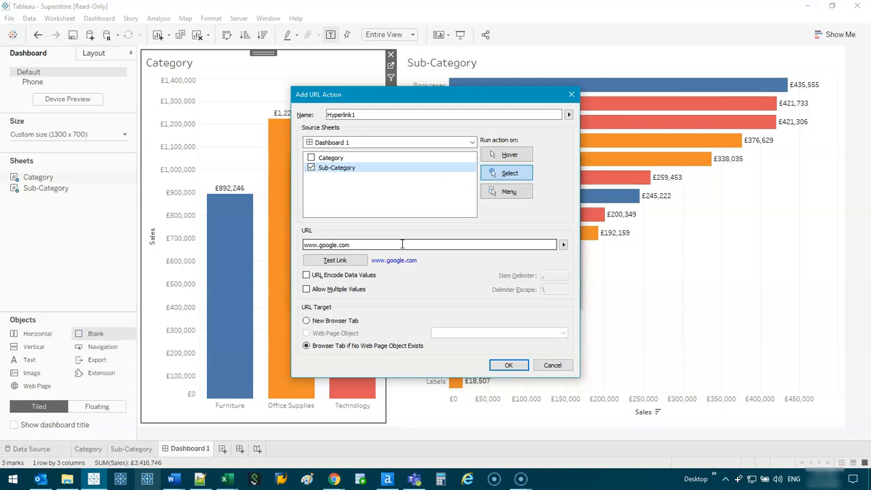
Apply the URL action to the dashboard and test it by selecting the Phones bar in the Sub-Category chart.
left_click(512, 364)
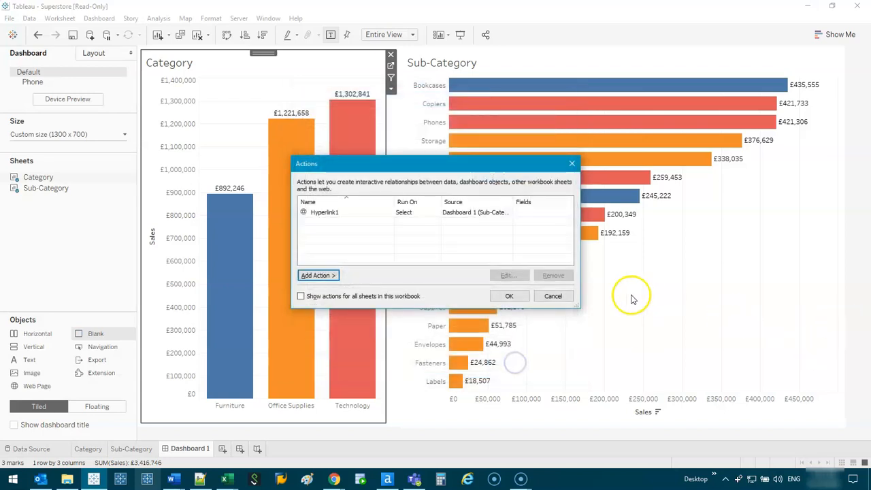
left_click(507, 295)
left_click(647, 122)
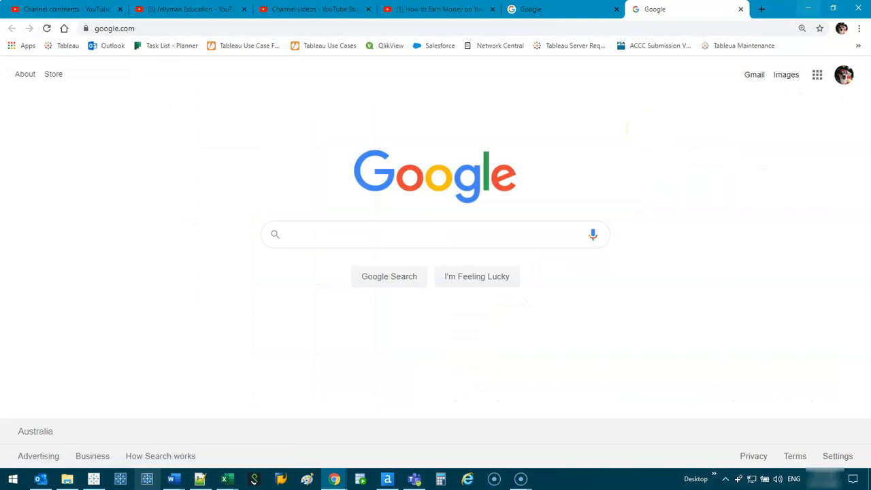
Switch from the web browser back to the sales dashboard in Tableau.
left_click(807, 9)
left_click(729, 246)
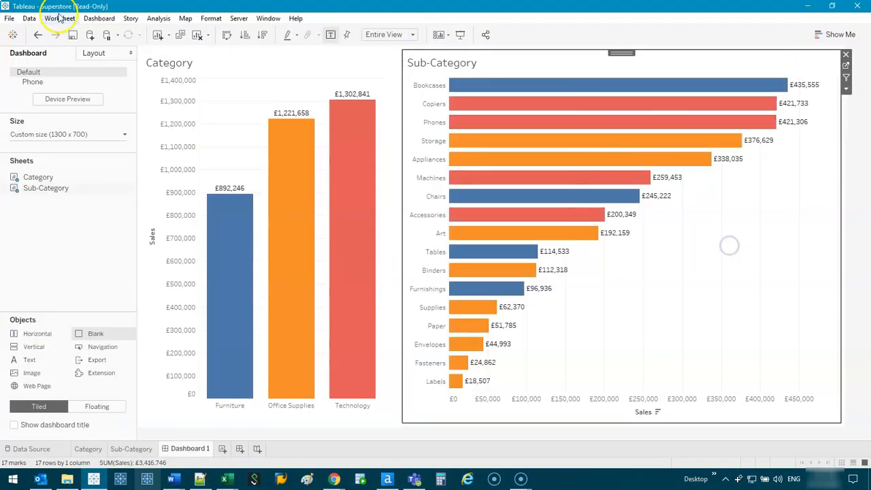
Try to remove the Hyperlink1 action from Dashboard 1.
left_click(100, 18)
left_click(116, 158)
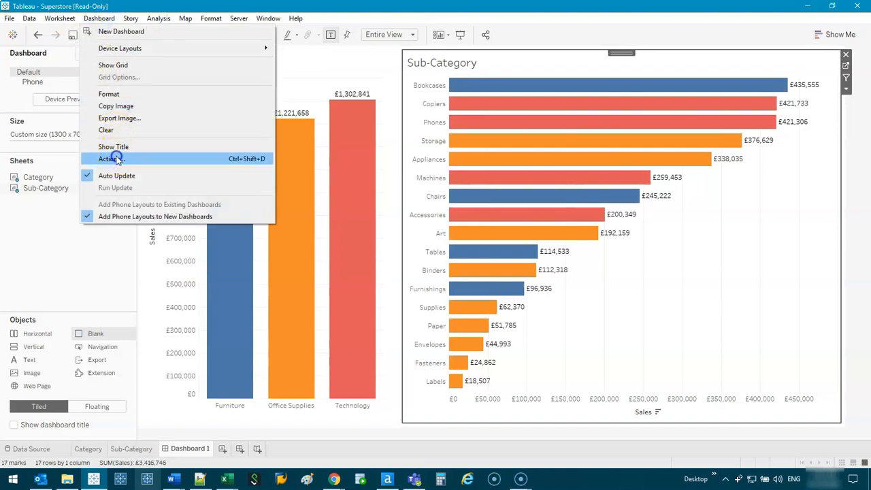
left_click(315, 275)
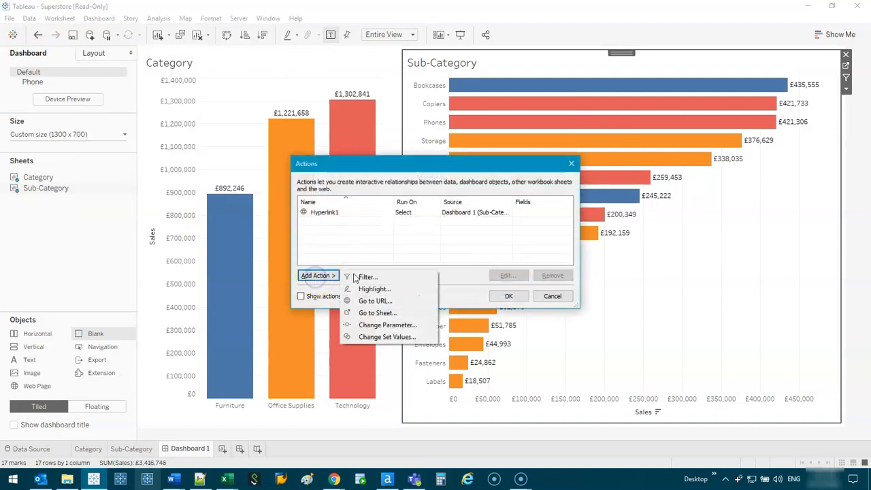
left_click(428, 237)
left_click(401, 212)
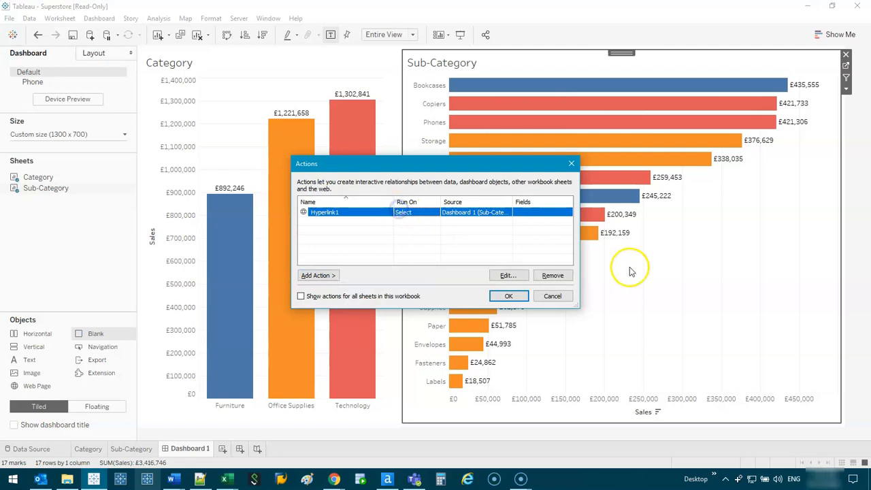
left_click(553, 275)
left_click(308, 276)
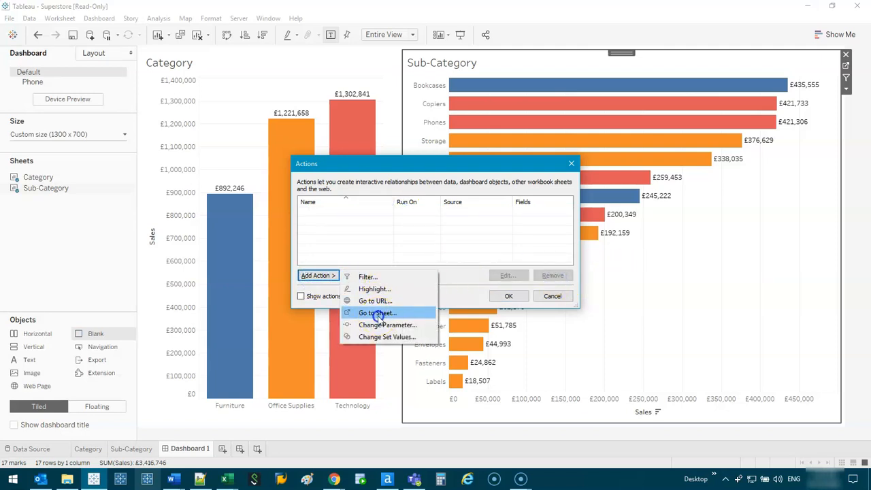
left_click(379, 315)
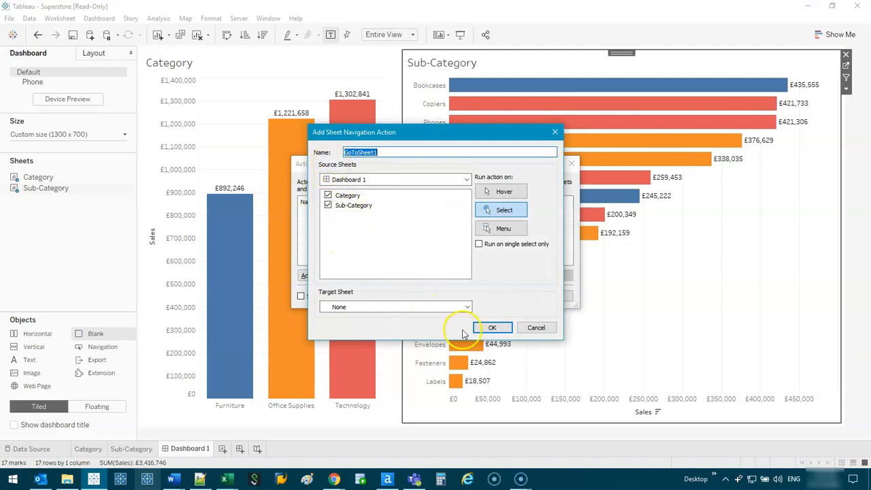
left_click(463, 307)
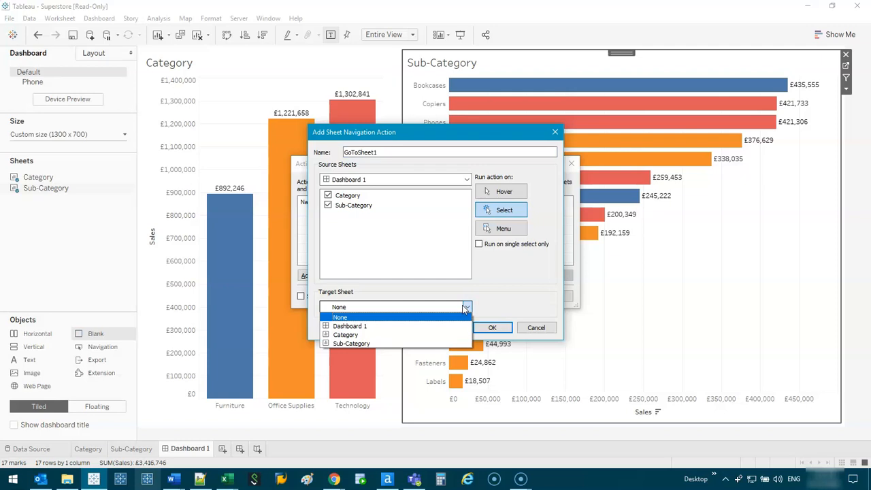
left_click(463, 306)
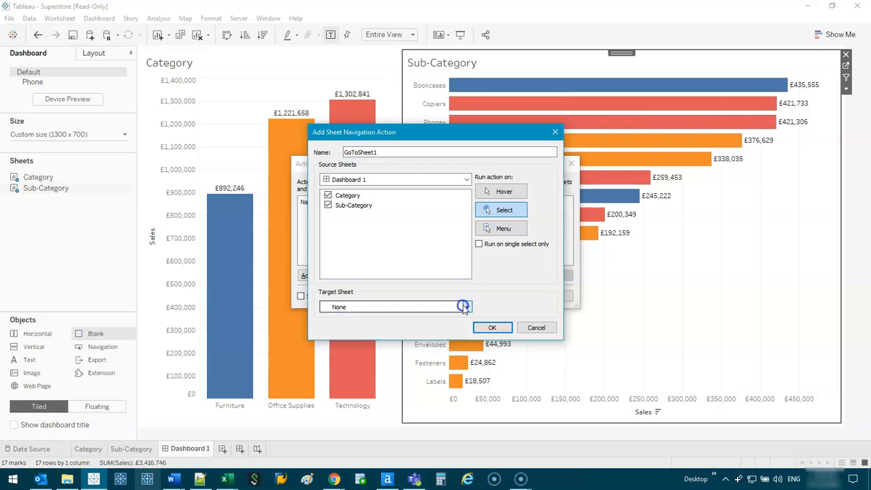
left_click(525, 330)
left_click(565, 295)
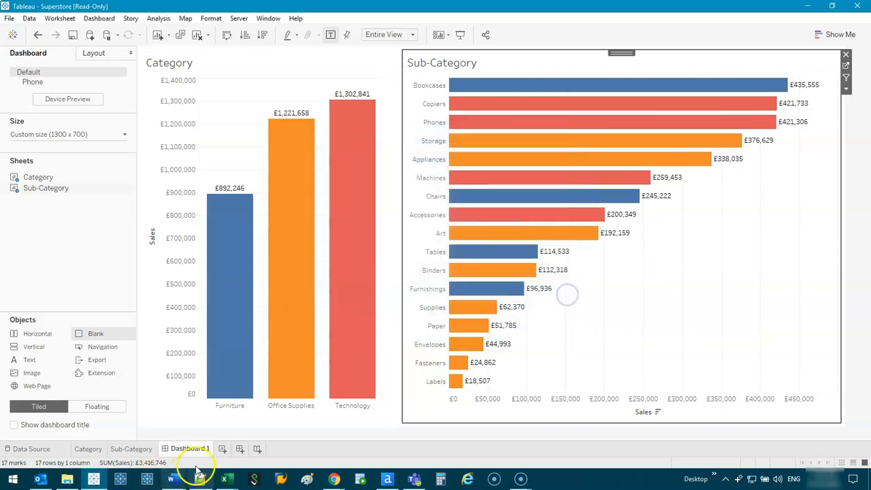
Create a new worksheet, widen the data pane slightly, and list Manufacturer on the rows.
left_click(222, 448)
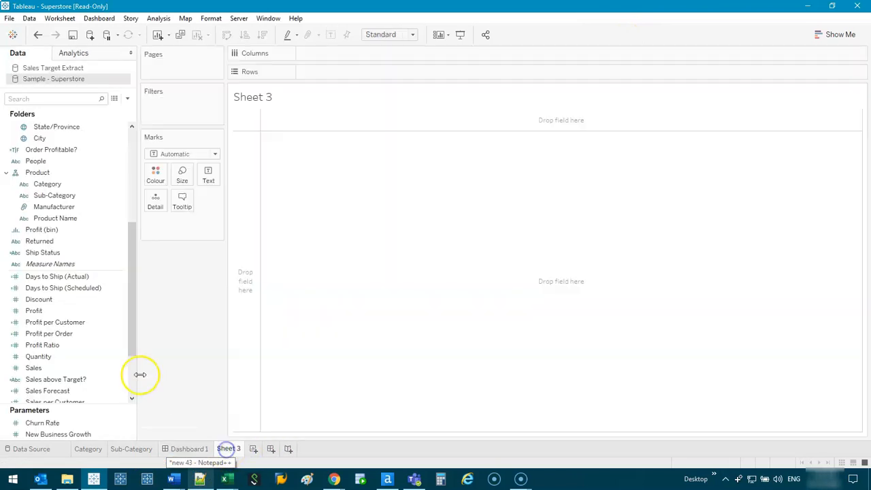
left_click_drag(139, 250, 156, 250)
scroll(113, 233, "up", 2)
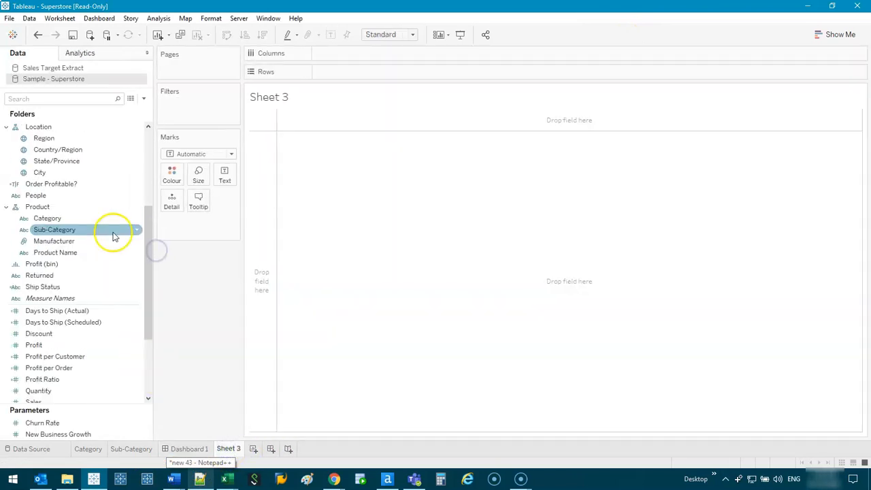
left_click(73, 244)
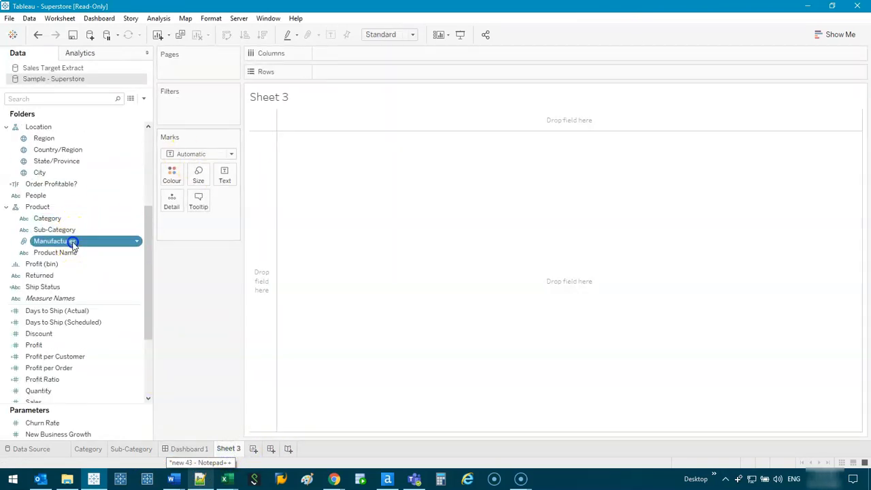
double_click(72, 242)
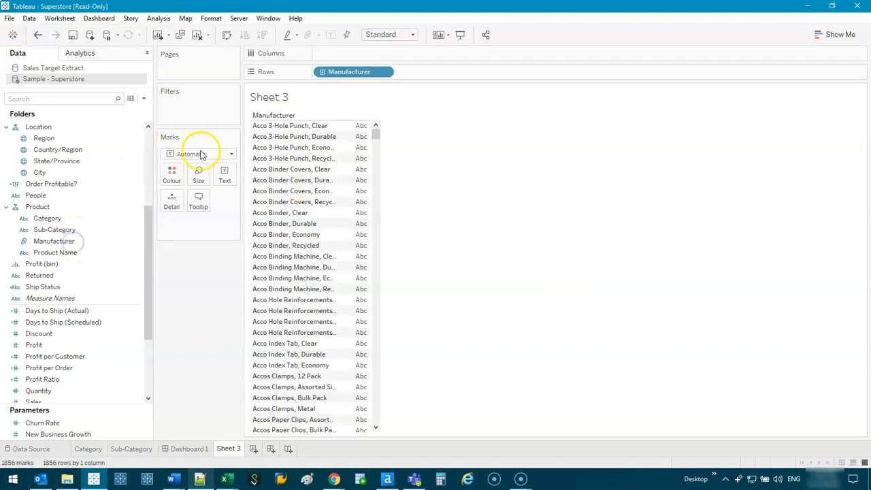
double_click(71, 338)
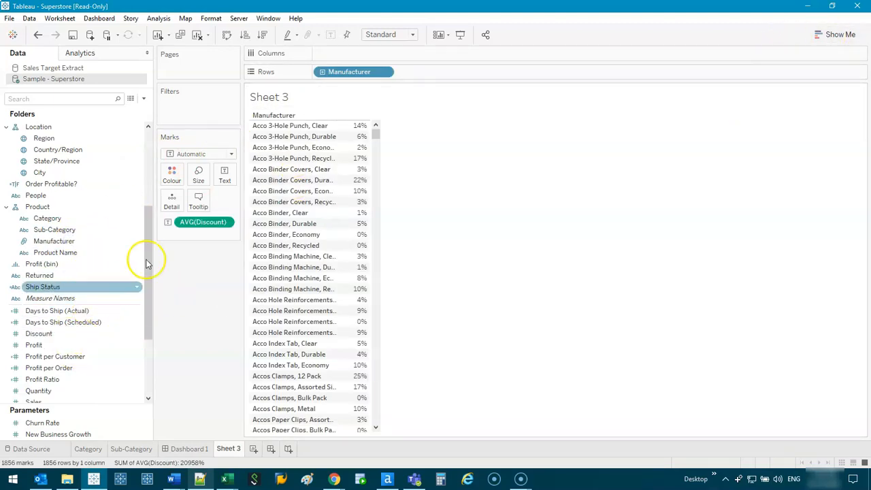
left_click_drag(217, 221, 219, 328)
left_click(50, 368)
double_click(49, 368)
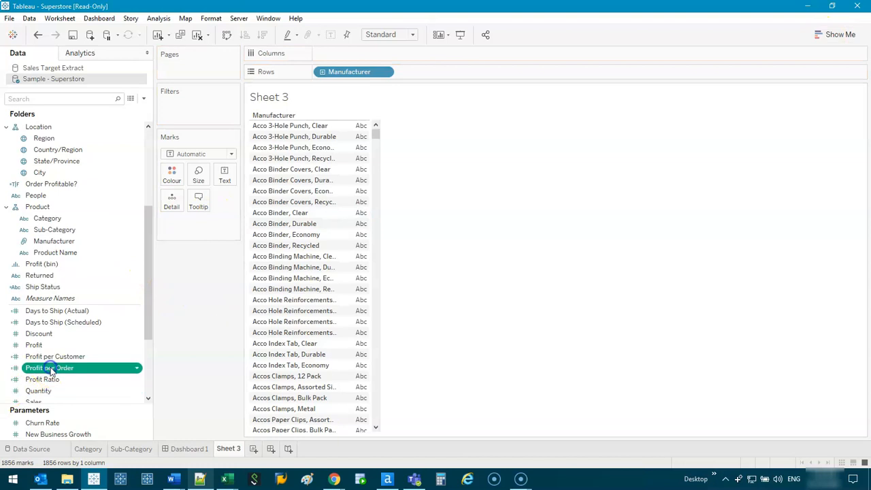
left_click(838, 38)
left_click(838, 38)
left_click_drag(208, 223, 211, 324)
Add Quantity to the manufacturer view and convert it into a packed bubbles chart.
scroll(50, 360, "down", 1)
scroll(49, 361, "down", 2)
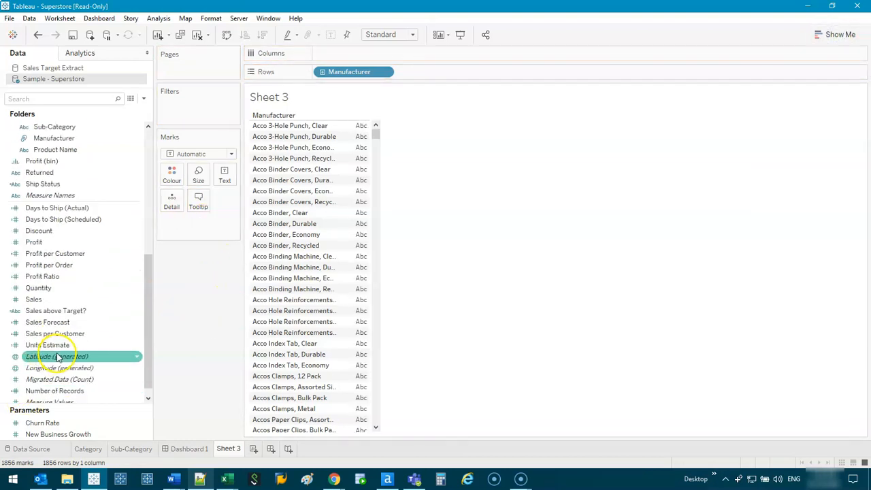
double_click(49, 291)
left_click(849, 38)
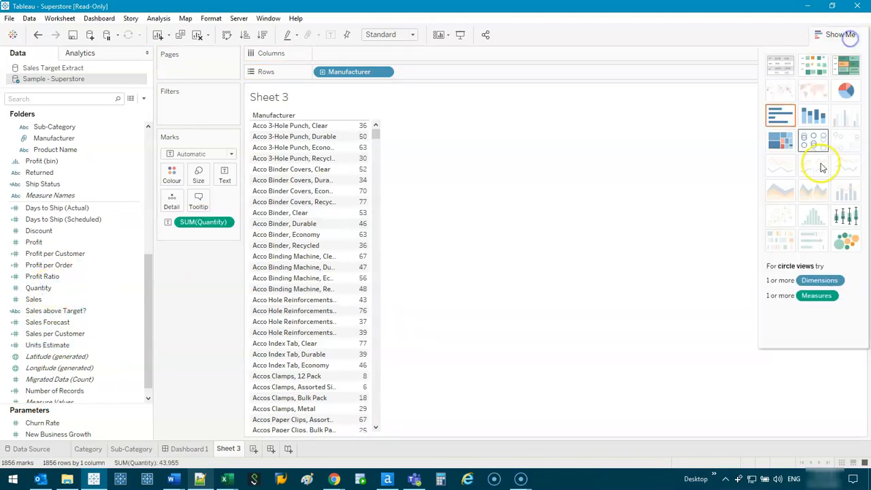
left_click(845, 241)
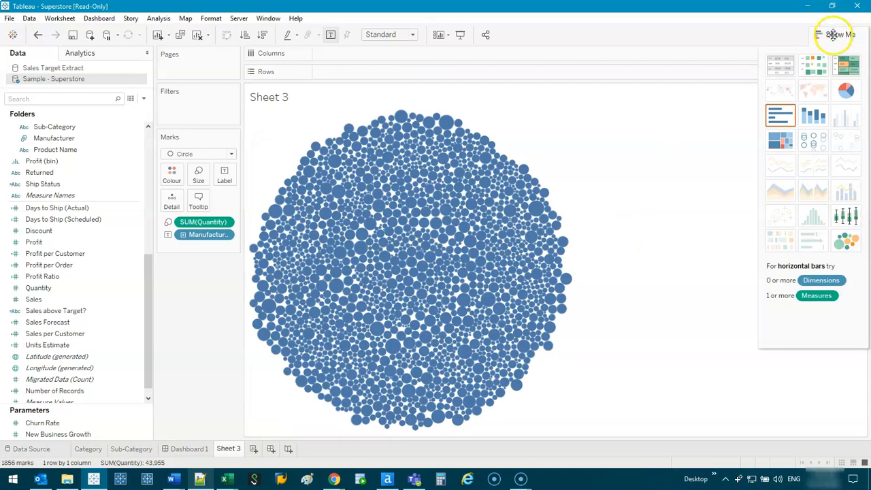
left_click(838, 34)
Colour the packed bubbles by Sub-Category.
left_click(98, 220)
left_click(204, 235)
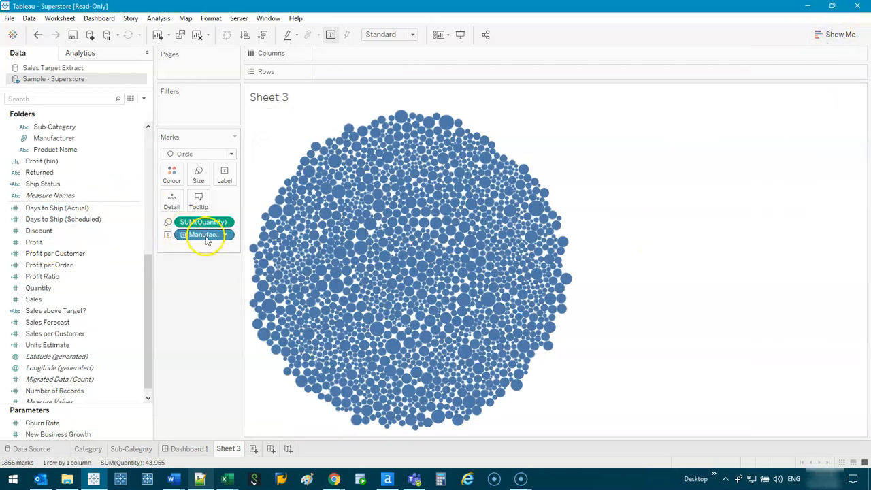
scroll(95, 220, "up", 3)
left_click_drag(68, 229, 172, 173)
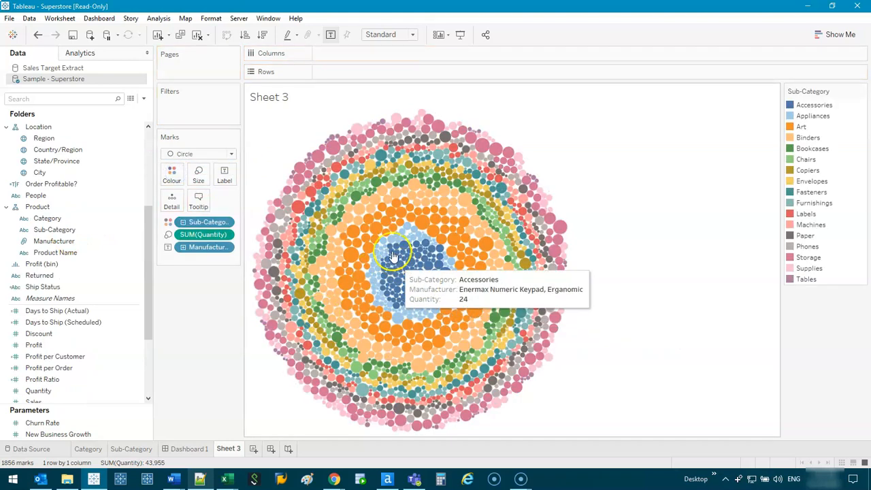
Return to Dashboard 1 and test selecting and clearing the Technology bar in the Category chart.
left_click(191, 452)
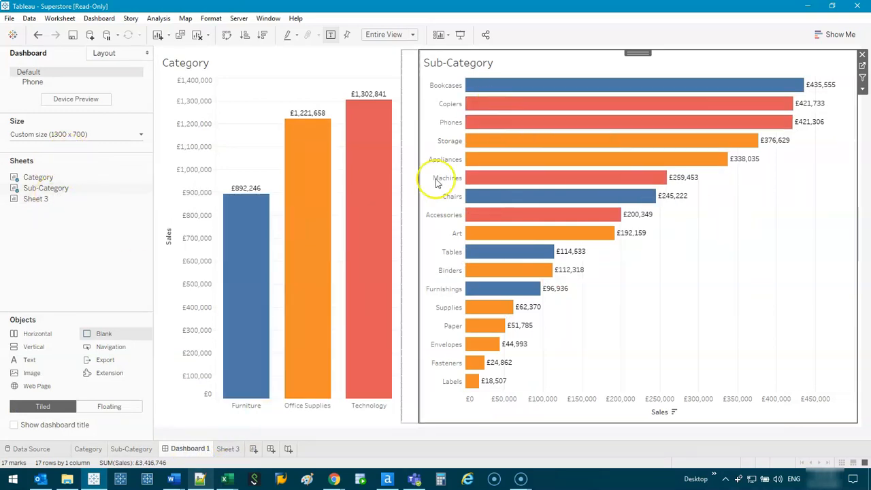
left_click(265, 96)
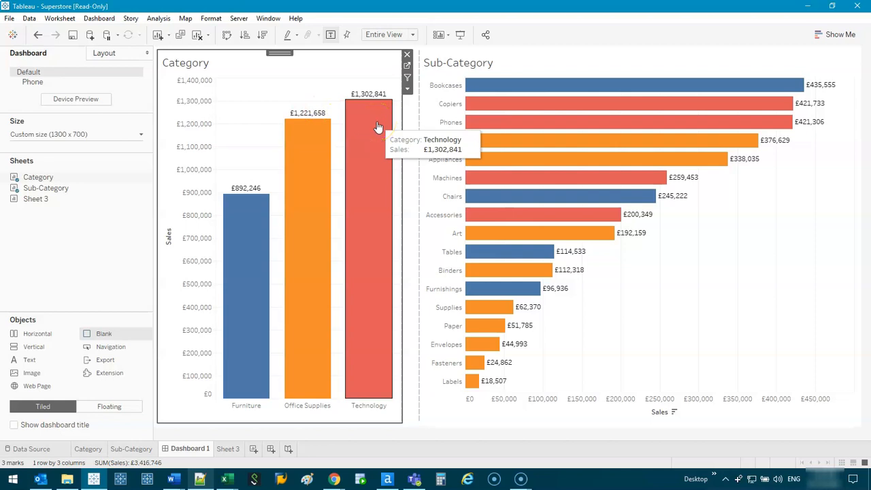
left_click(305, 84)
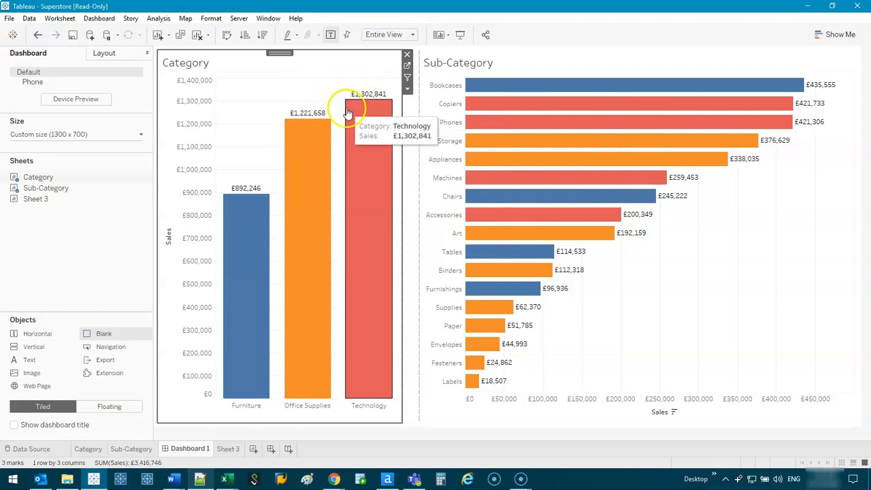
left_click(367, 155)
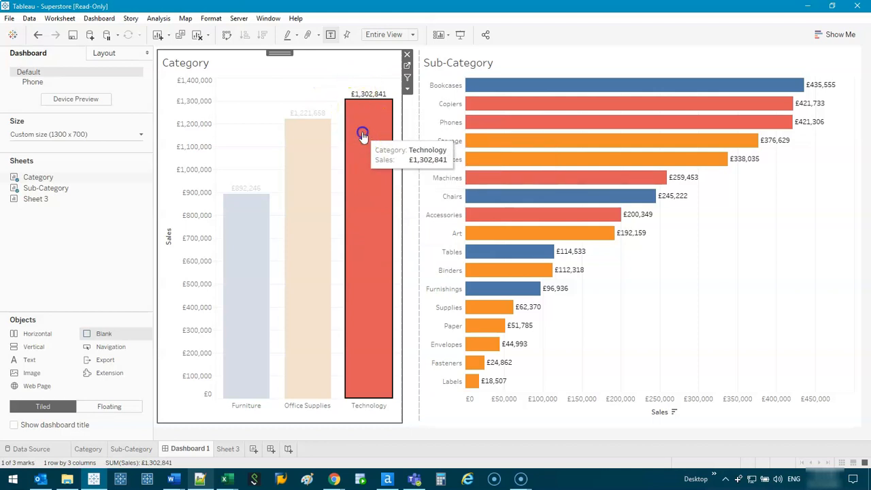
left_click(360, 132)
left_click(780, 218)
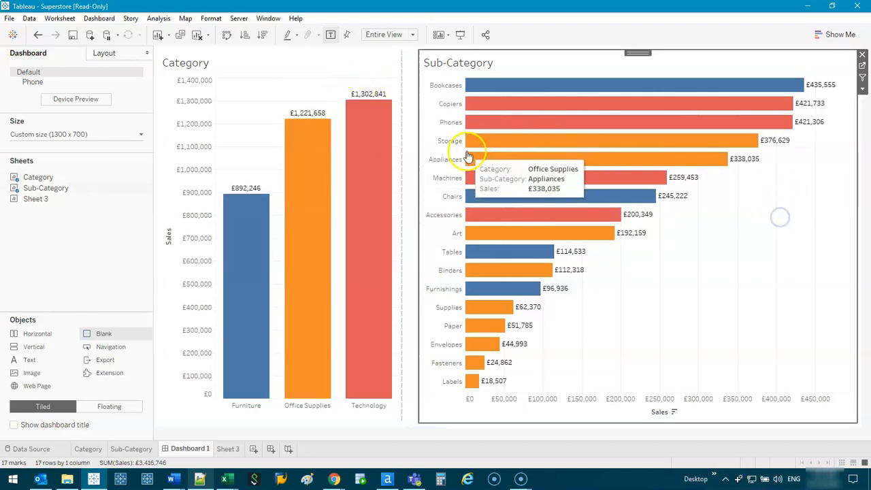
Use the Category chart as a filter for Technology, and test the Copiers bar's hyperlink before returning to the dashboard.
left_click(391, 152)
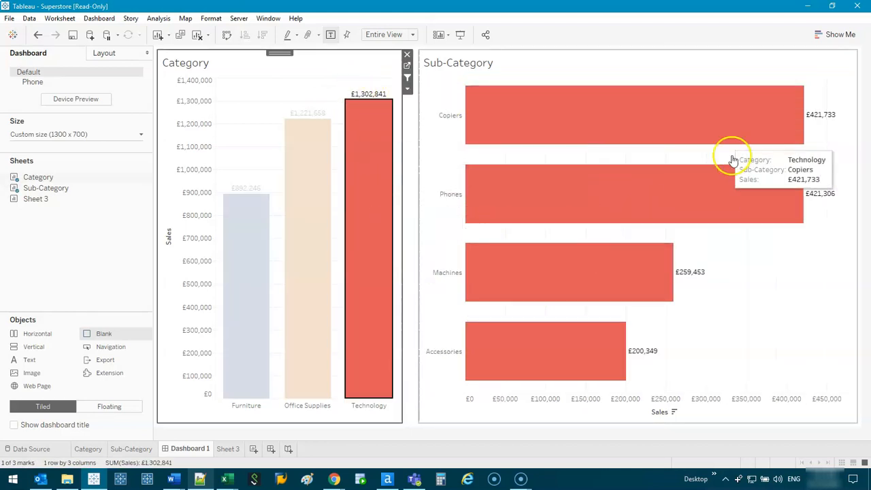
left_click(647, 116)
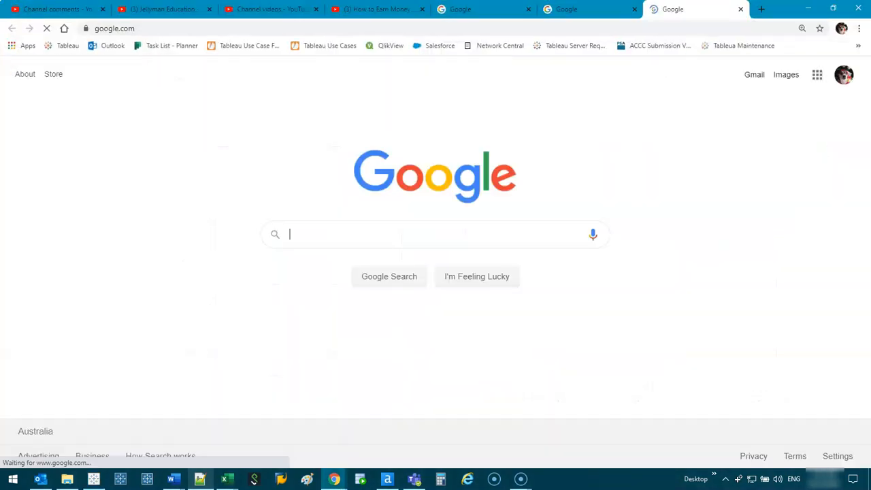
left_click(808, 9)
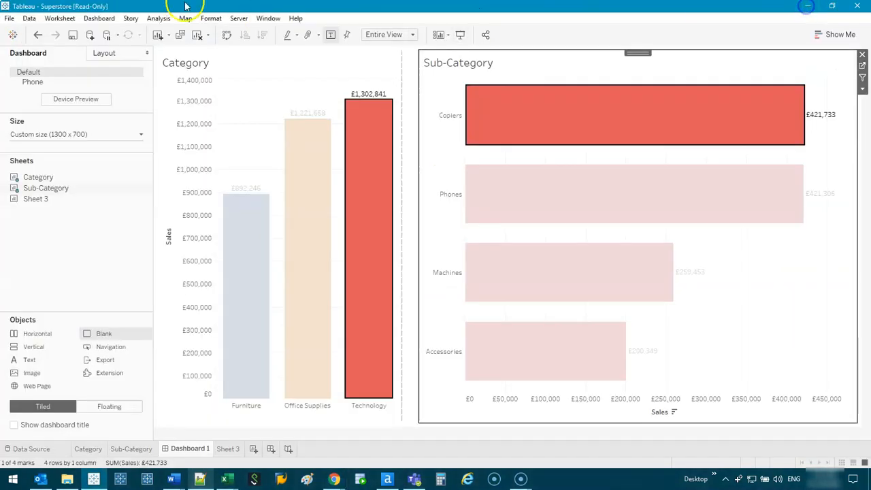
Remove all actions from Dashboard 1, including Hyperlink1, and apply the change.
left_click(101, 18)
left_click(229, 160)
left_click(366, 213)
left_click(552, 274)
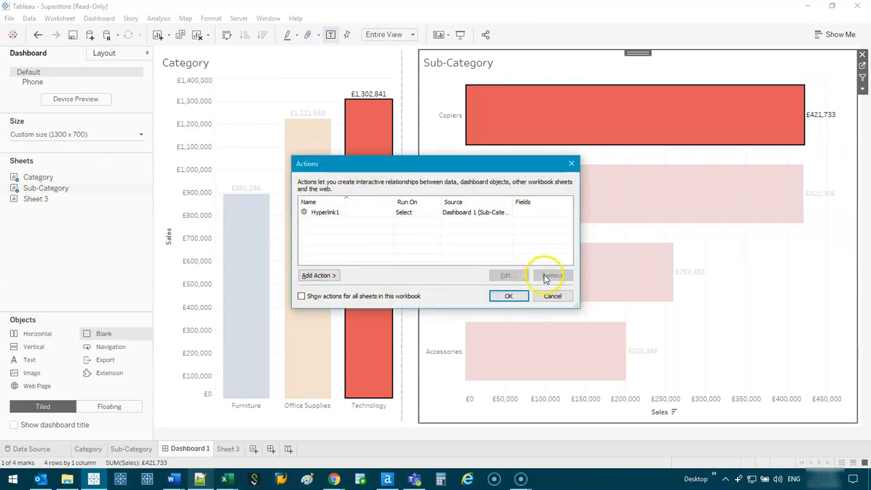
left_click(454, 212)
left_click(552, 275)
left_click(504, 297)
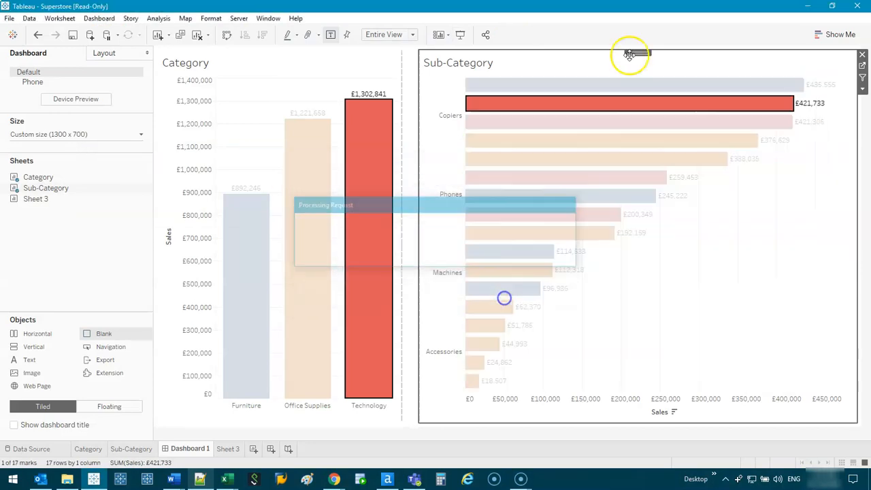
Test the Copiers and Furniture bars on the dashboard by selecting and clearing them.
left_click(551, 99)
left_click(490, 104)
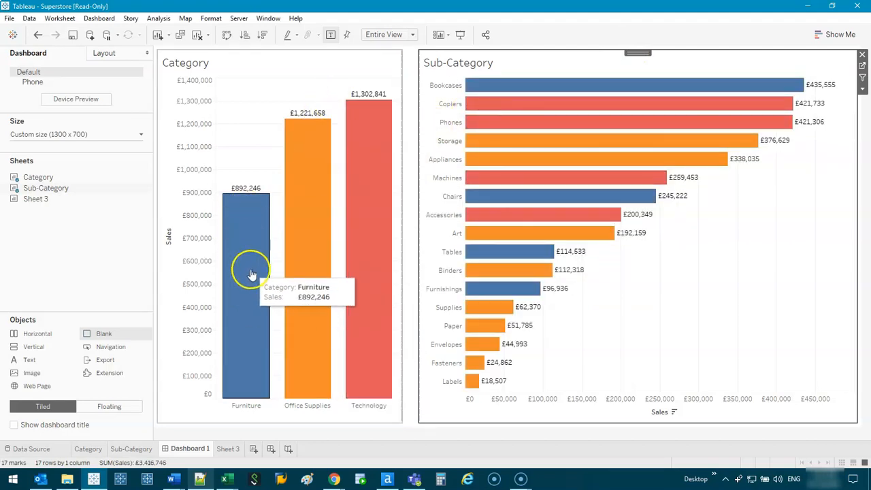
left_click(247, 268)
left_click(248, 268)
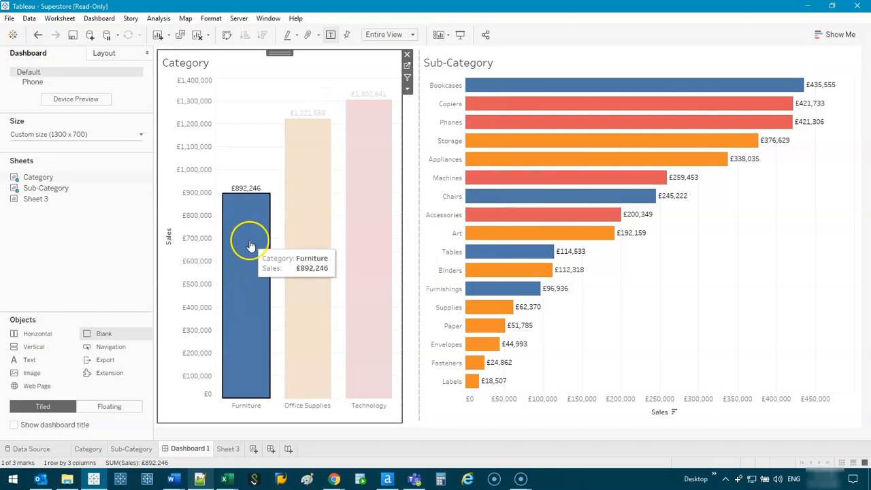
Use the Category chart as a filter, filter the dashboard to Furniture, and select the Furnishings bar.
left_click(408, 77)
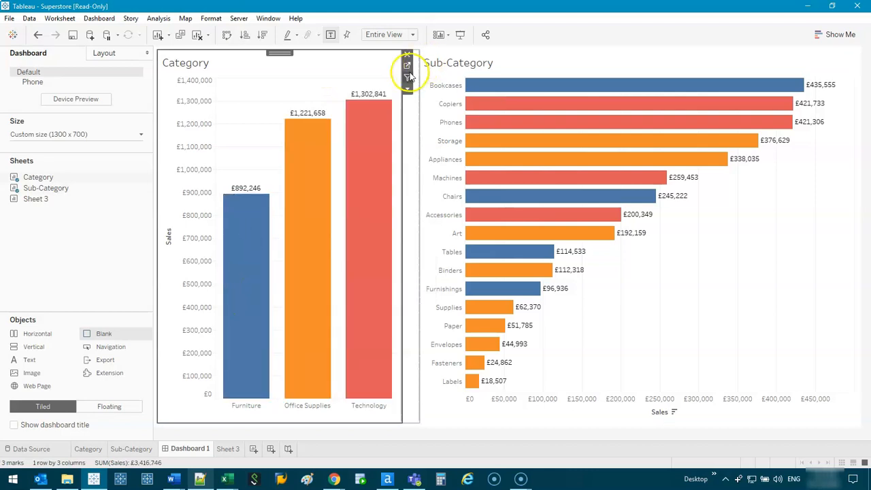
left_click(253, 271)
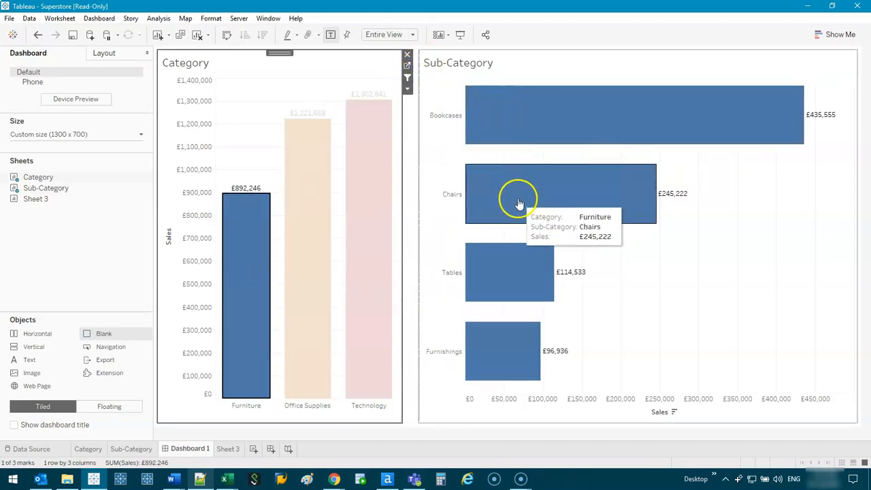
left_click(477, 348)
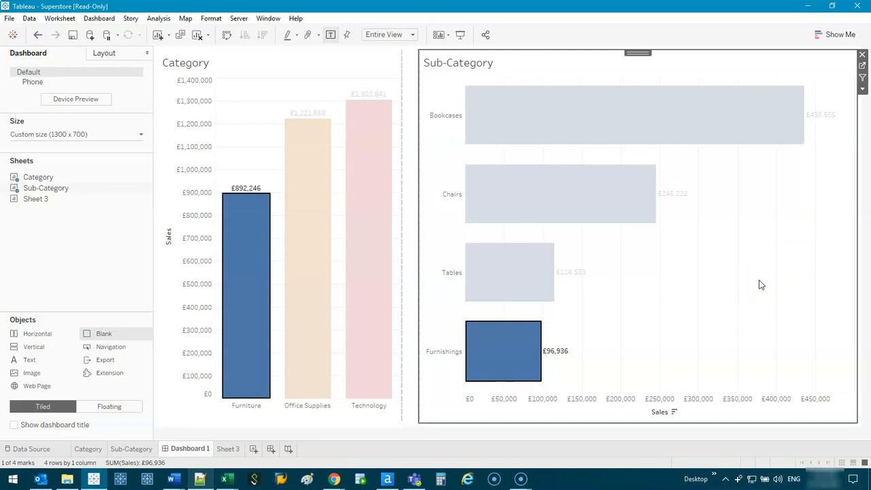
Clear the Furnishings selection, convert Sheet 3 to a treemap, and colour it by Sub-Category.
left_click(490, 353)
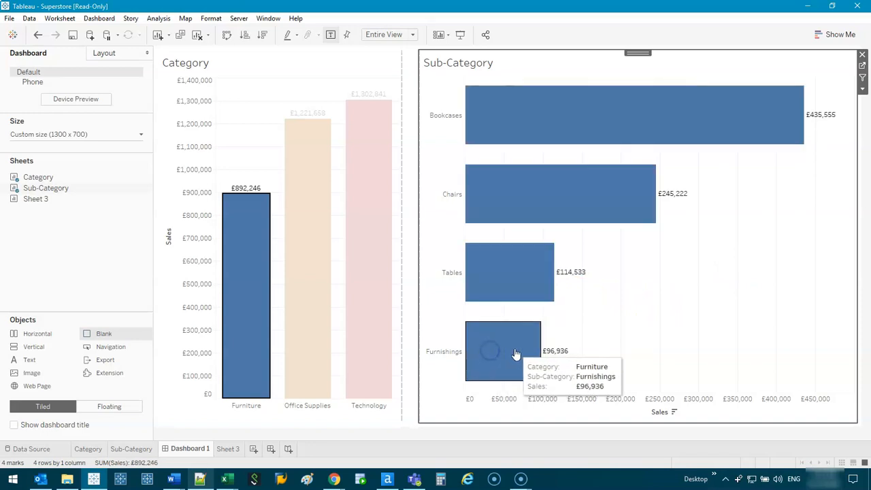
left_click(228, 449)
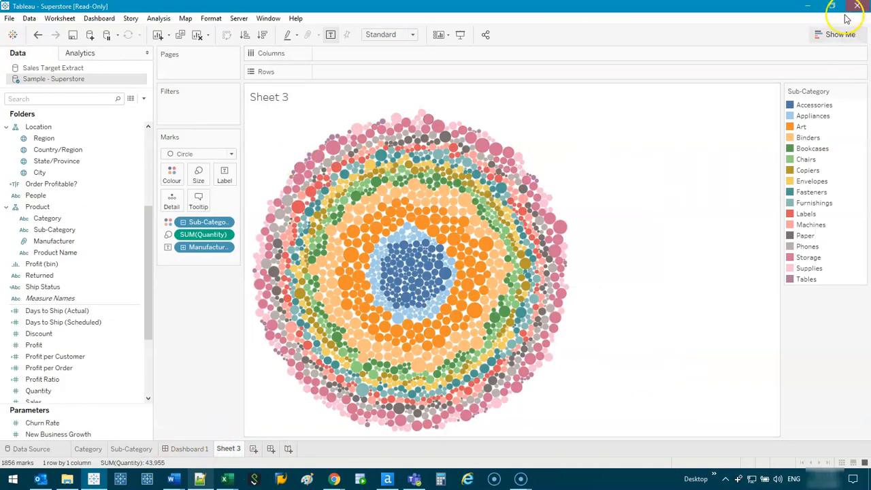
left_click(837, 34)
left_click(787, 140)
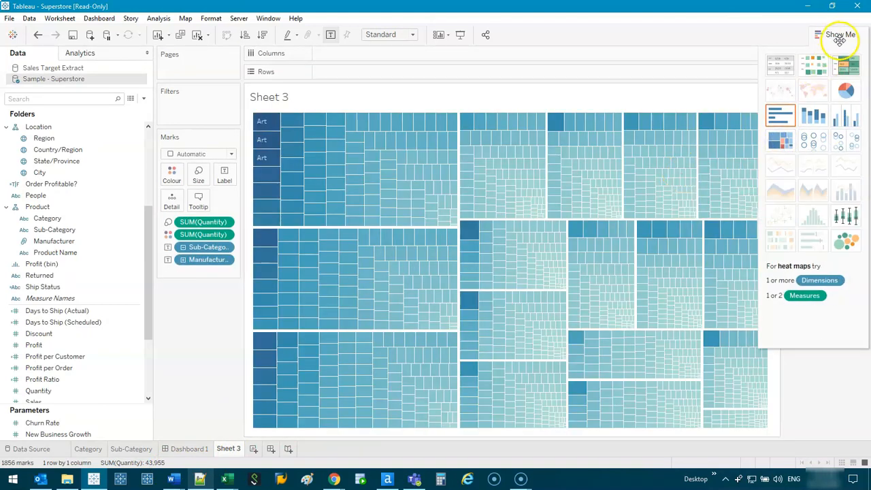
left_click(841, 35)
left_click_drag(204, 246, 171, 173)
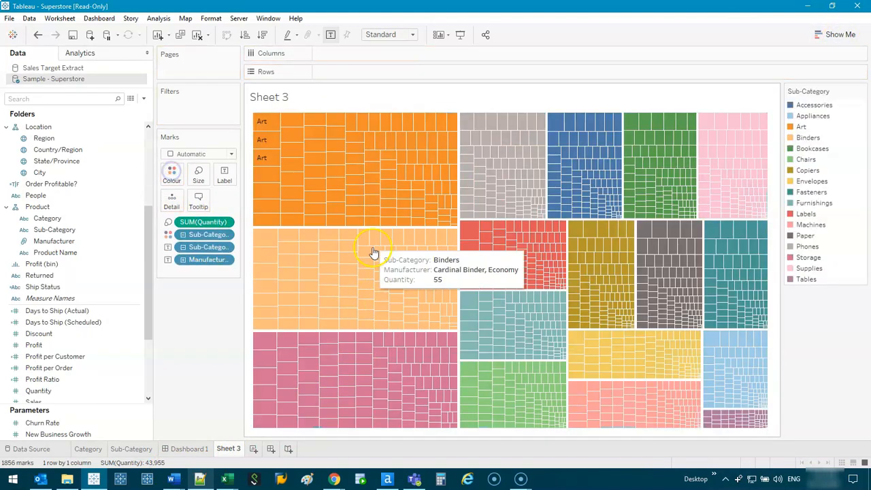
Return to Dashboard 1, select and clear the Furnishings bar, and clear the Furniture filter.
left_click(180, 449)
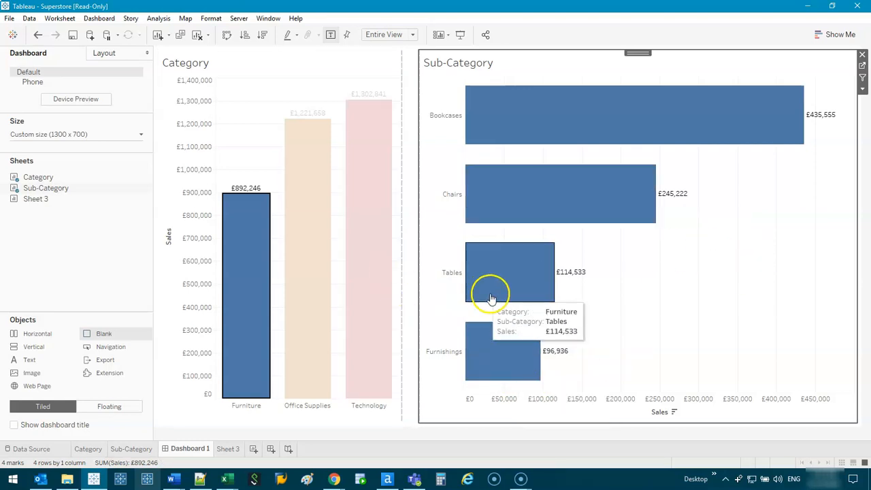
left_click(481, 358)
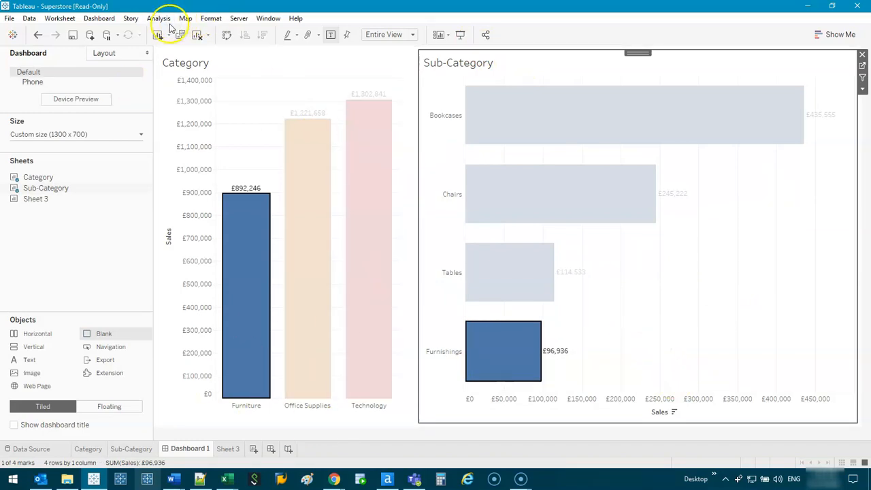
left_click(506, 350)
left_click(239, 277)
left_click(276, 118)
Open the actions of Dashboard 1 and add a Go to Sheet action.
left_click(130, 18)
mouse_move(99, 18)
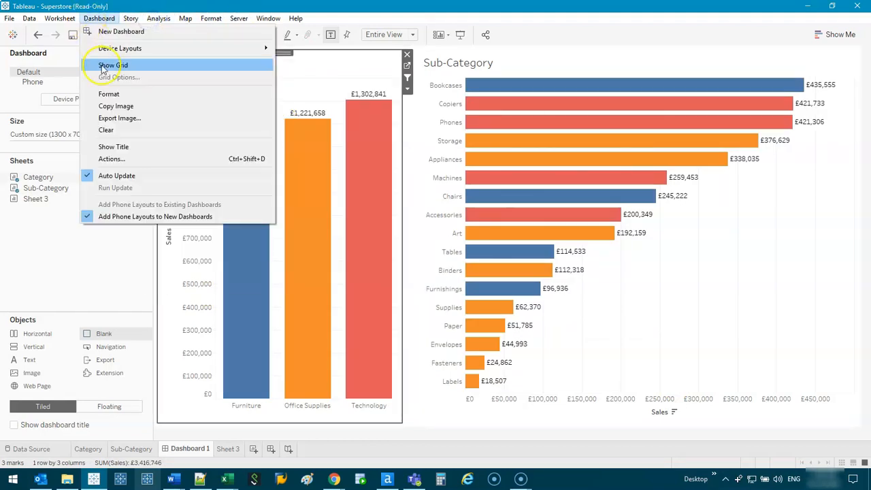
left_click(109, 159)
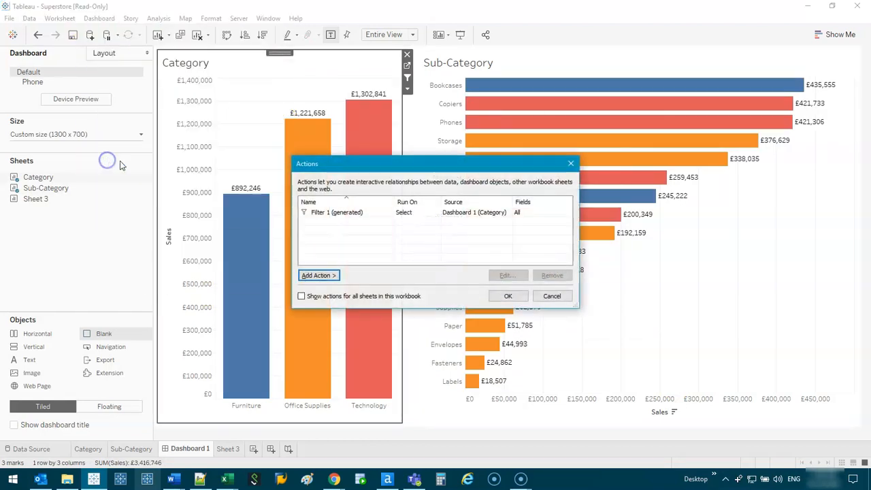
left_click(345, 215)
left_click(319, 276)
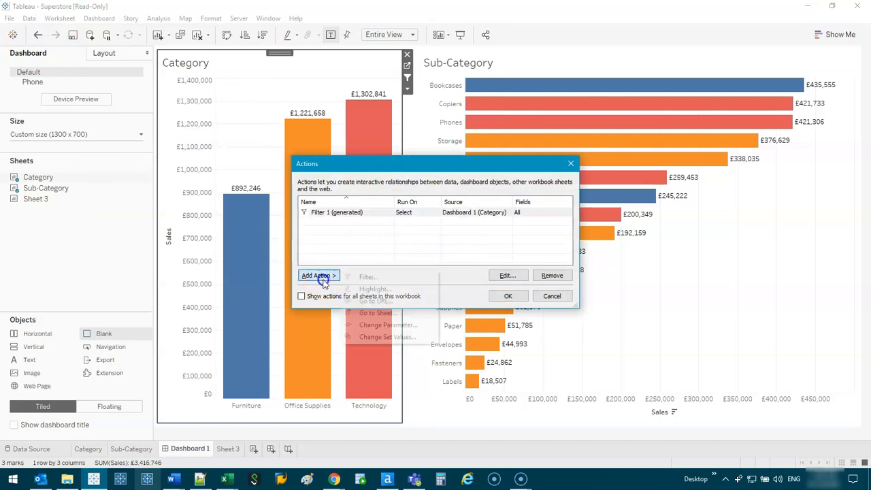
left_click(381, 312)
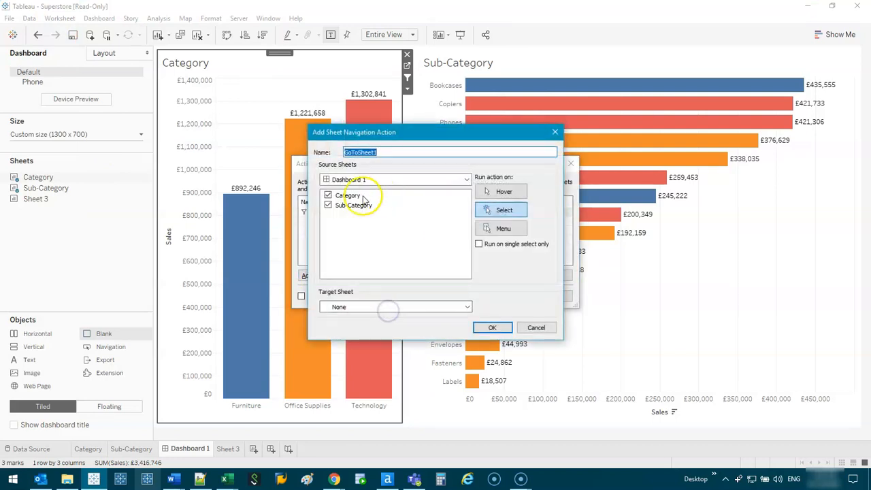
Limit the navigation action's source to Sub-Category, set Sheet 3 as its target, and apply the action.
left_click(328, 195)
left_click(352, 205)
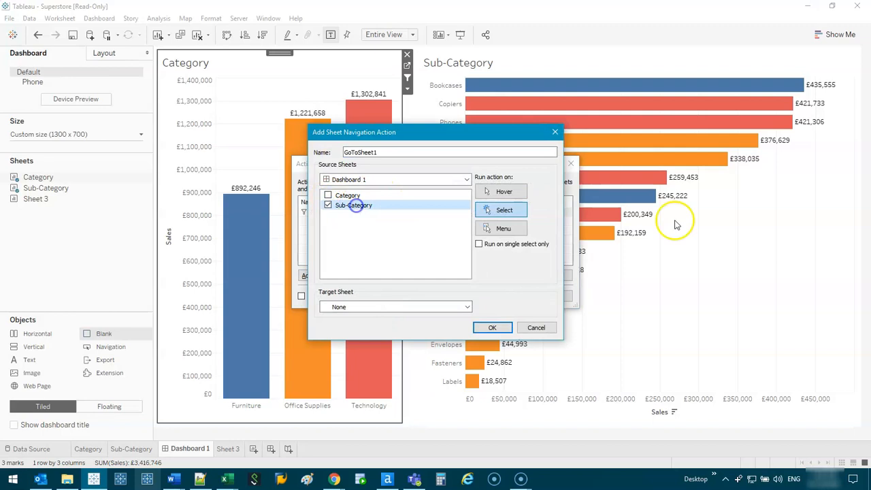
left_click(431, 307)
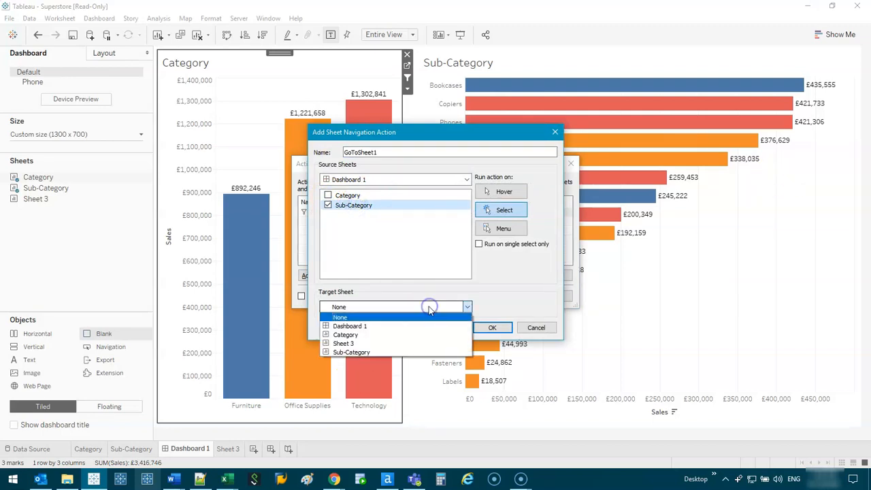
left_click(392, 349)
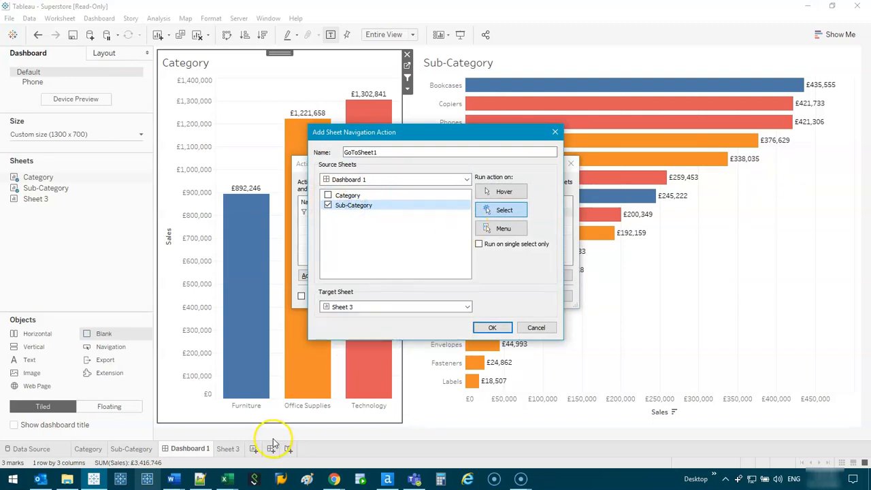
left_click(496, 327)
left_click(508, 297)
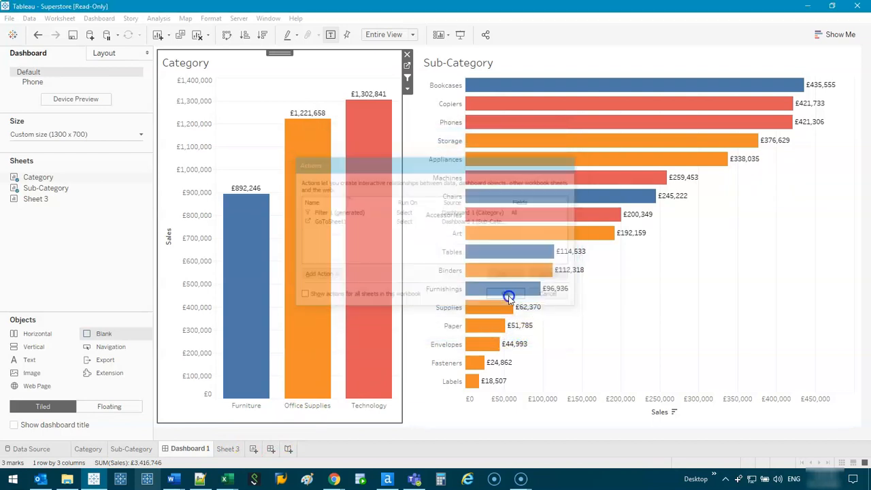
Test the sheet navigation by filtering the dashboard to Furniture and selecting the Furnishings bar.
left_click(232, 234)
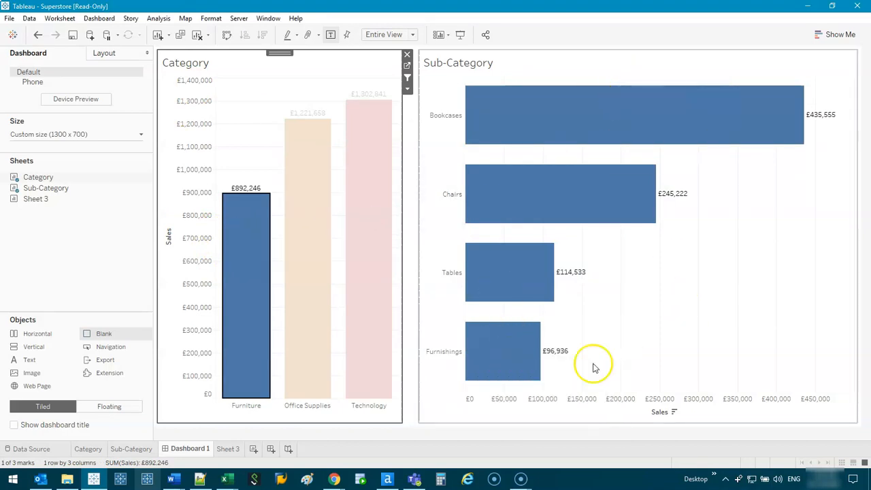
left_click(517, 356)
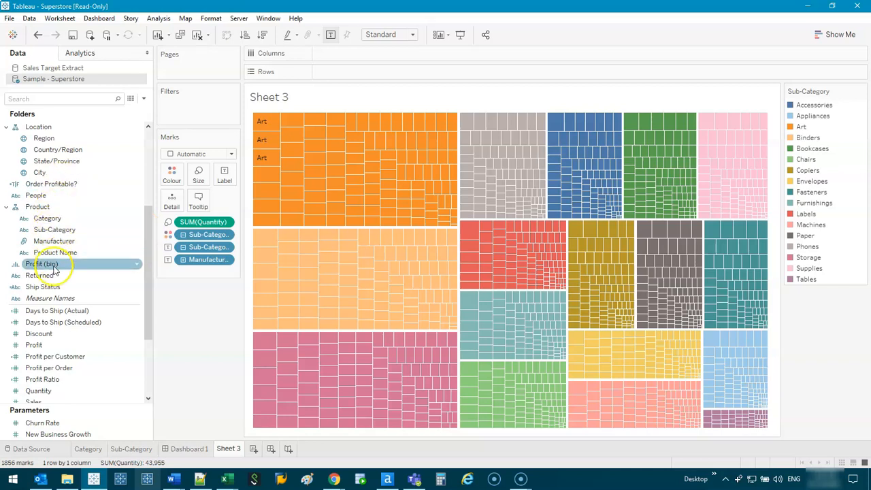
Add a Sub-Category filter with all values included to Sheet 3 and show the filter control.
left_click_drag(55, 229, 197, 109)
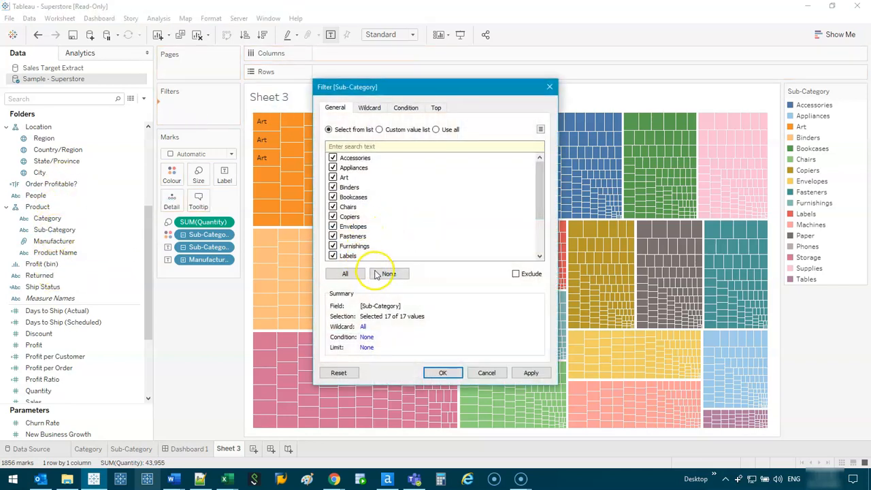
left_click(446, 371)
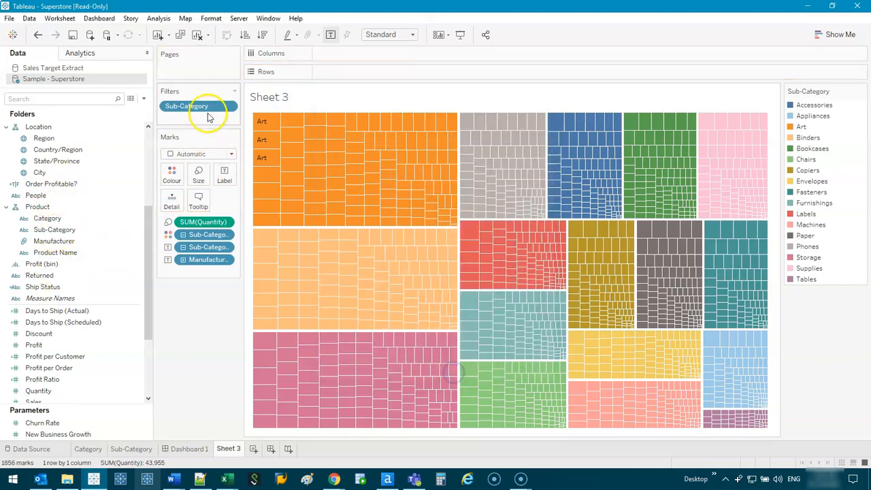
right_click(206, 107)
left_click(243, 131)
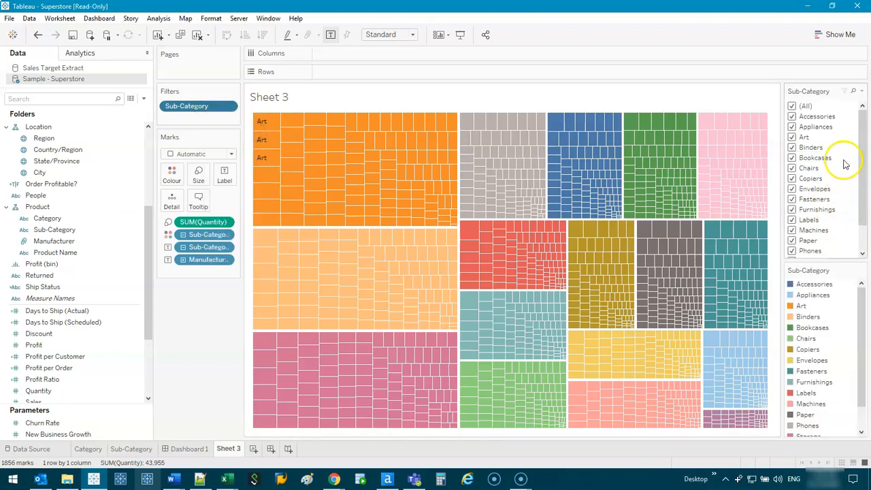
Change the Sub-Category filter control to a single-value list and filter the treemap to Furnishings.
left_click(860, 92)
left_click(781, 210)
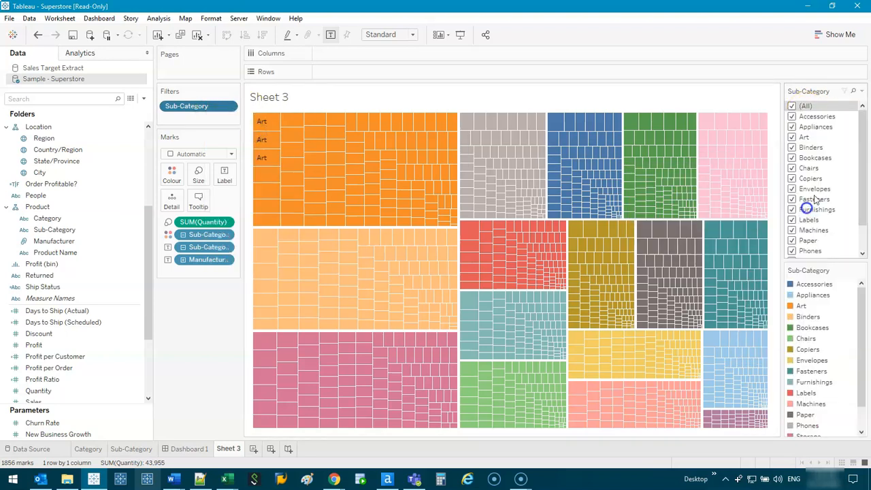
left_click(791, 106)
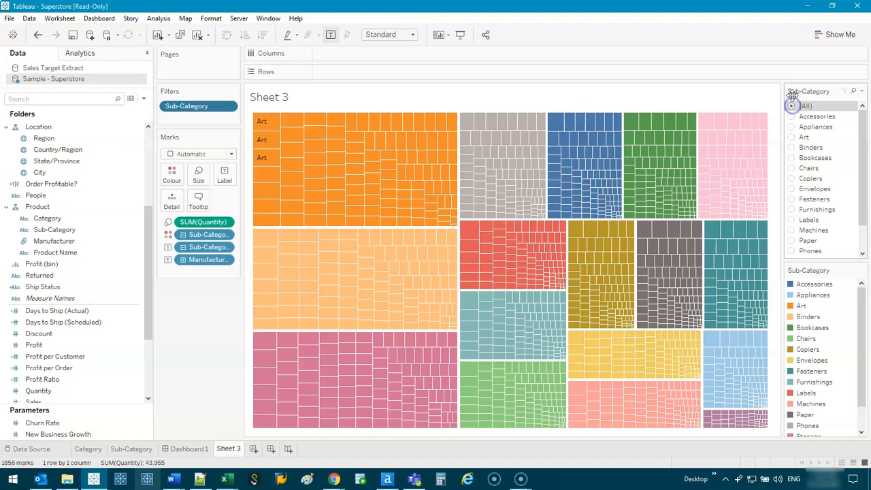
left_click(791, 210)
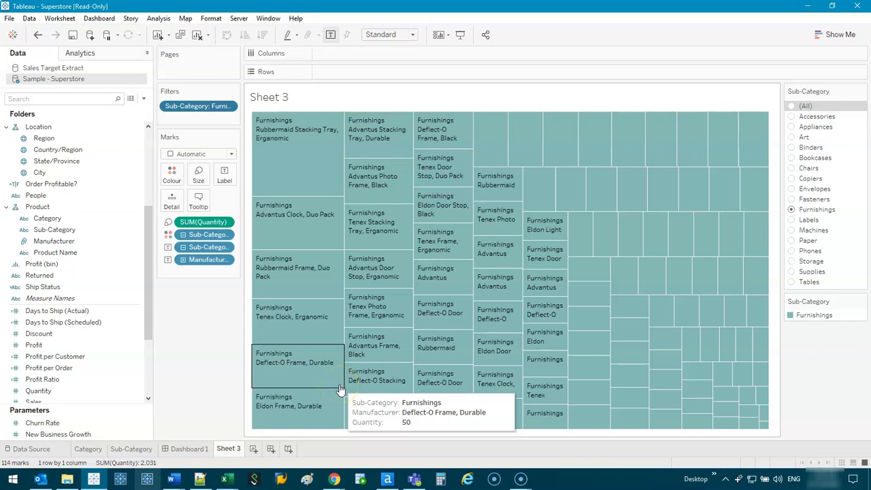
Return to Dashboard 1, open its actions list, select GoToSheet1, and view the action types available to add.
left_click(189, 448)
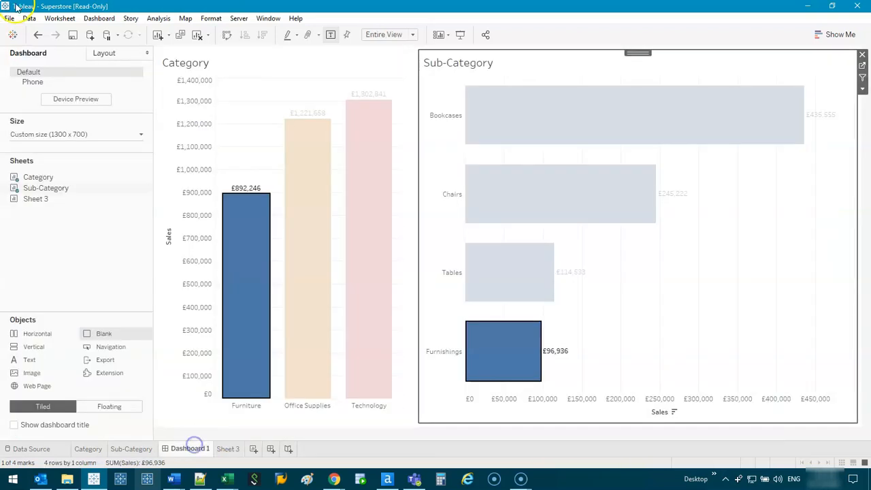
left_click(95, 19)
left_click(136, 156)
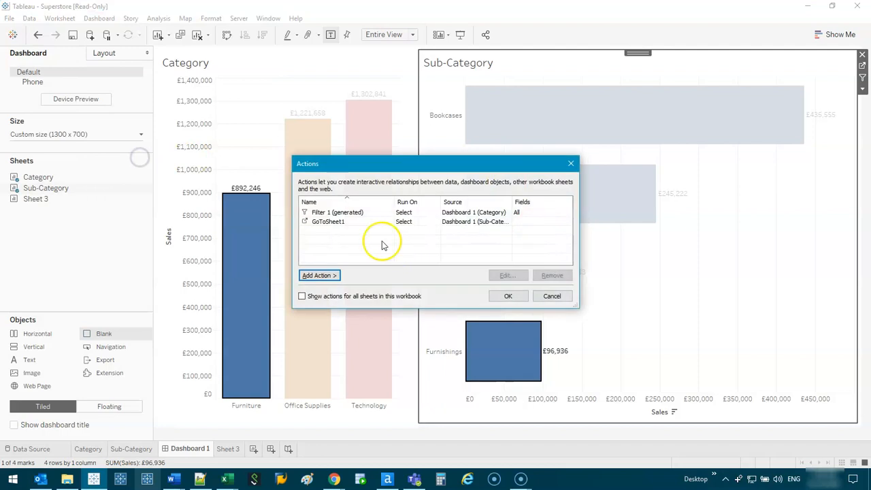
left_click(351, 227)
left_click(310, 274)
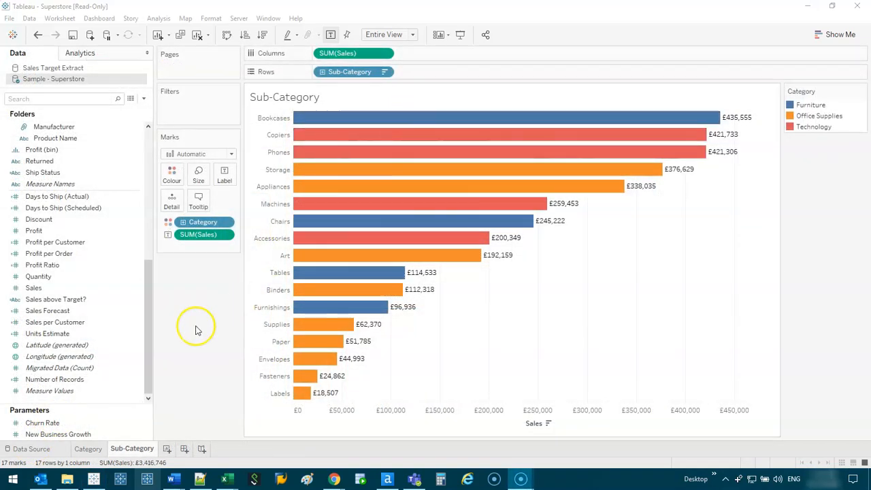
left_click(104, 19)
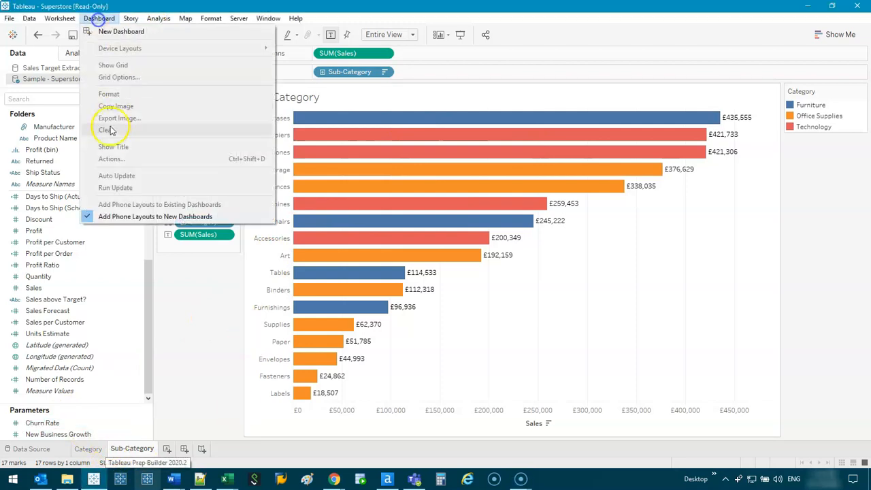
left_click(190, 311)
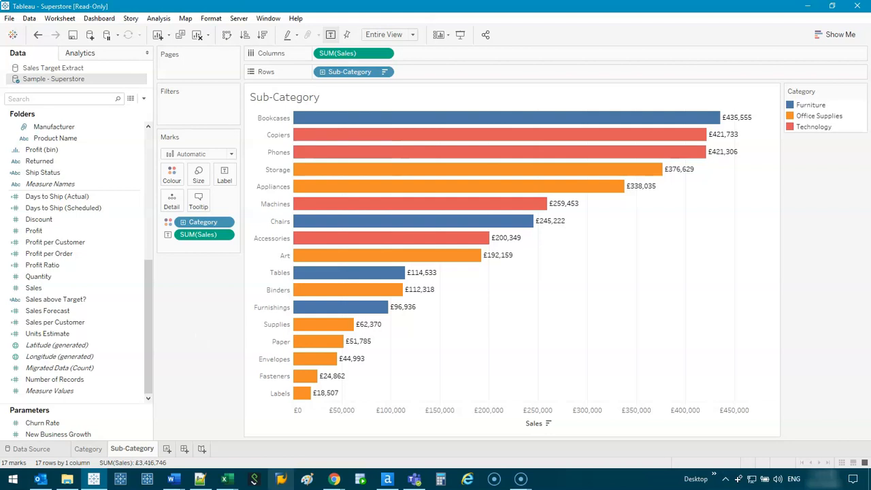
Start a new parameter named Parameter Word, set its data type to String, and move the dialog off the Sub-Category labels.
left_click(144, 98)
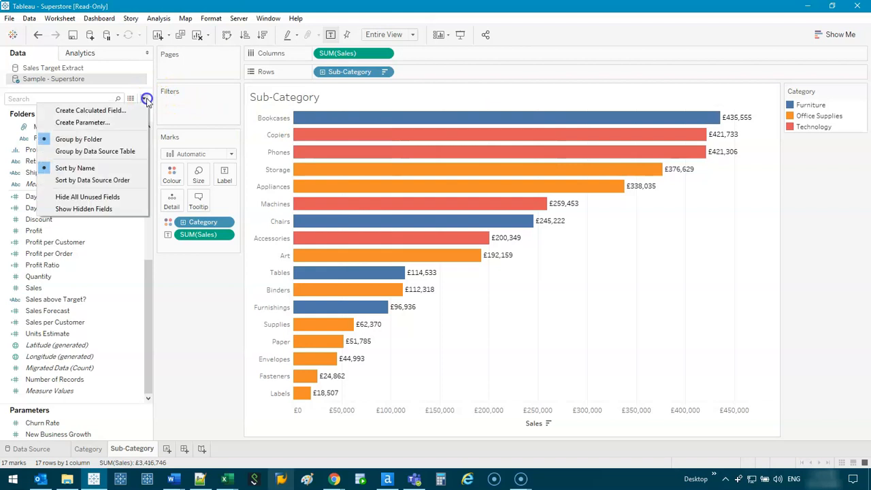
left_click(124, 121)
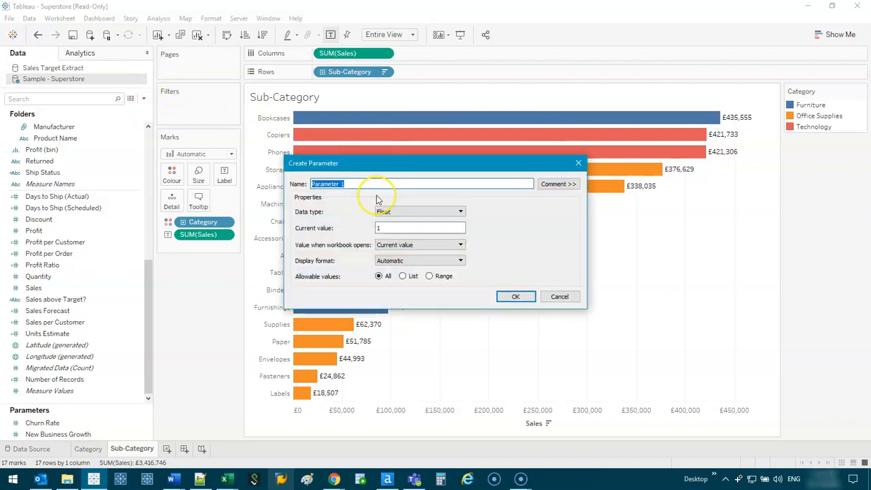
type("Parameter")
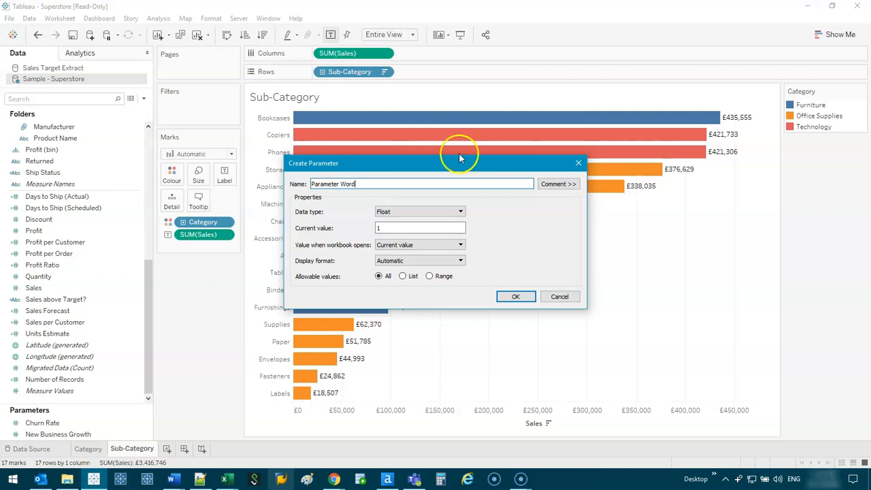
left_click(435, 210)
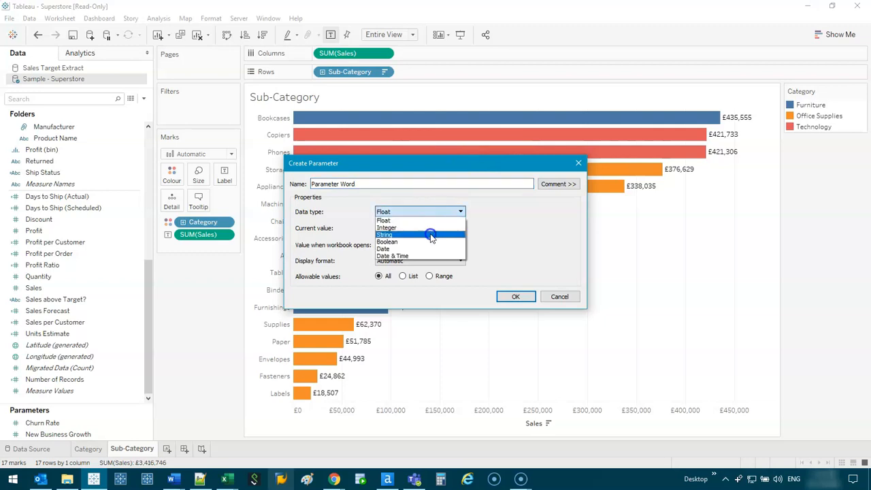
left_click(431, 235)
left_click_drag(442, 167, 626, 175)
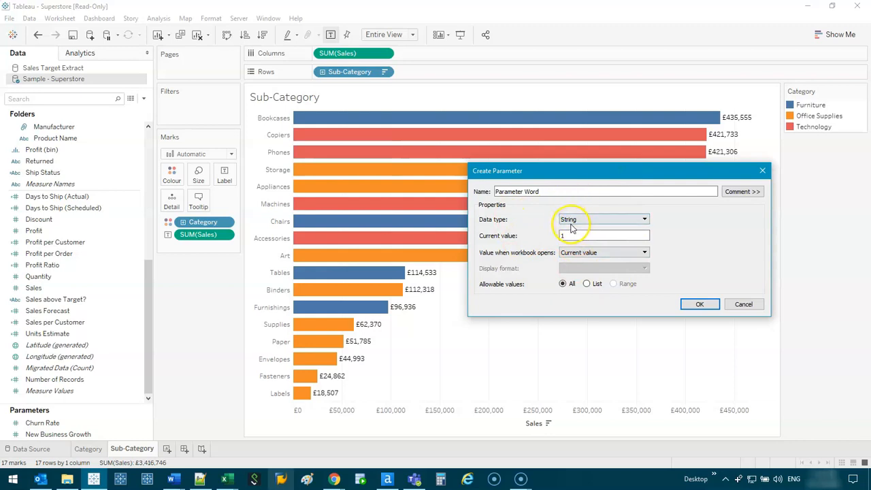
mouse_move(296, 140)
left_mouse_down()
mouse_move(275, 219)
mouse_move(262, 97)
left_mouse_up()
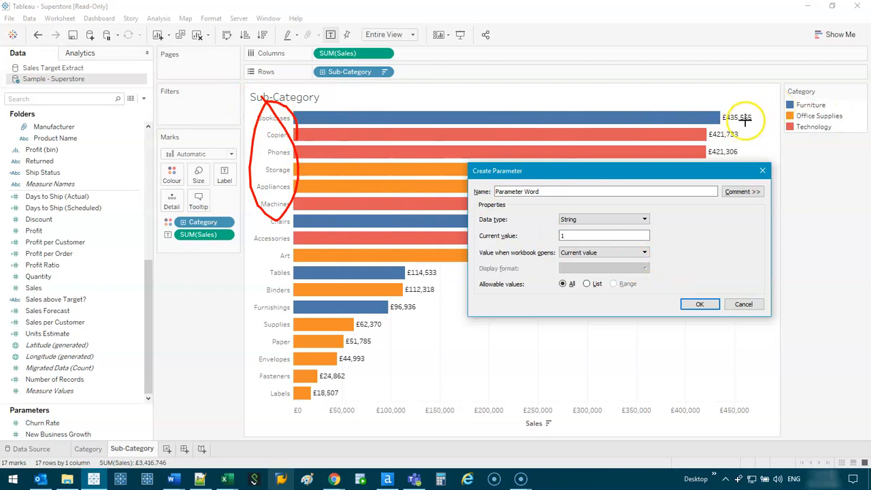
left_click_drag(760, 114, 723, 124)
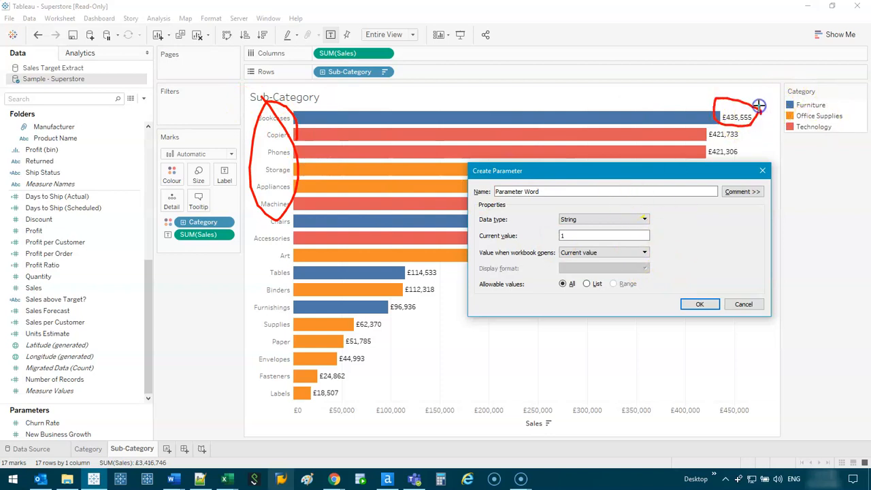
key("Escape")
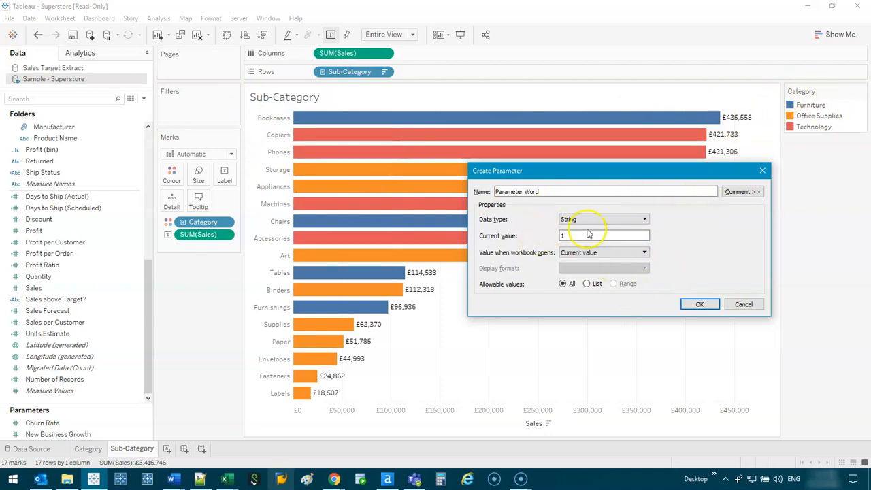
Set the Parameter Word parameter's current value to Art and create the parameter.
left_click_drag(586, 238, 541, 239)
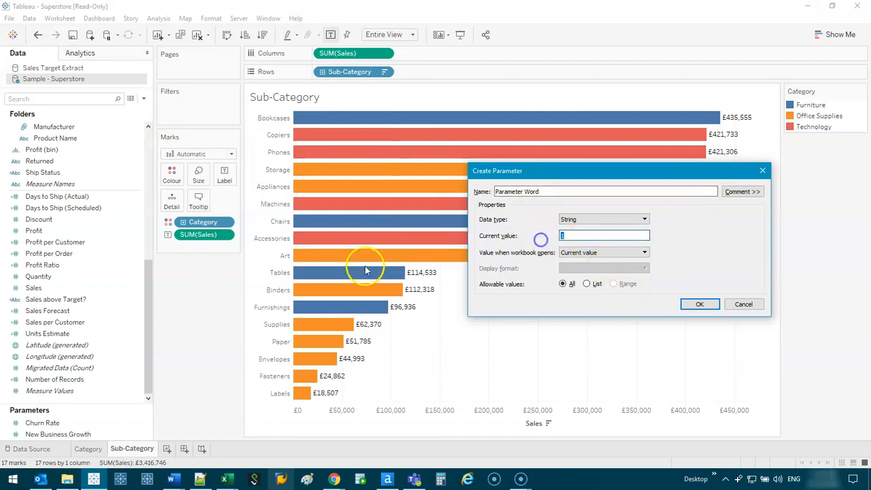
type("Art")
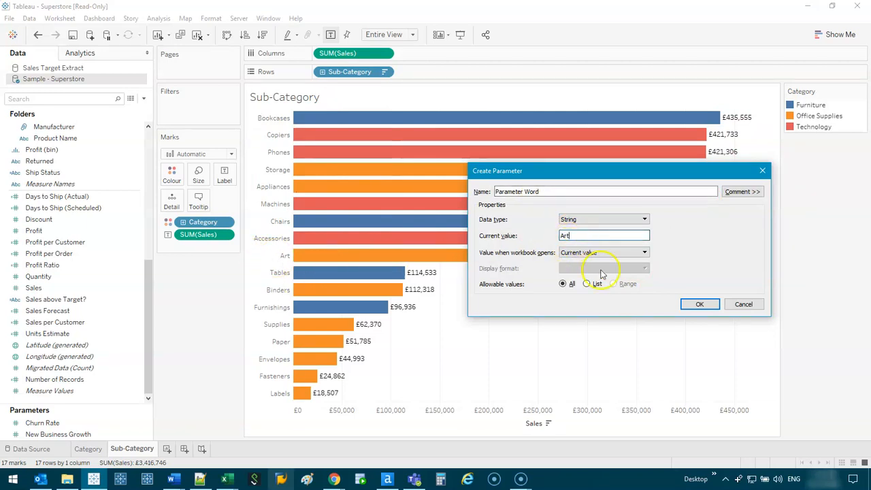
left_click(699, 306)
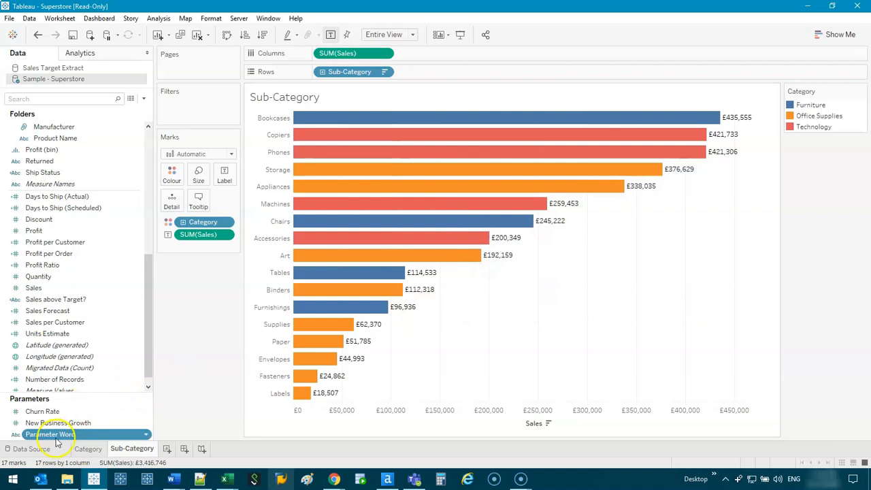
Create a calculated field named Calc - Param Word with the formula [Parameter Word].
left_click(144, 99)
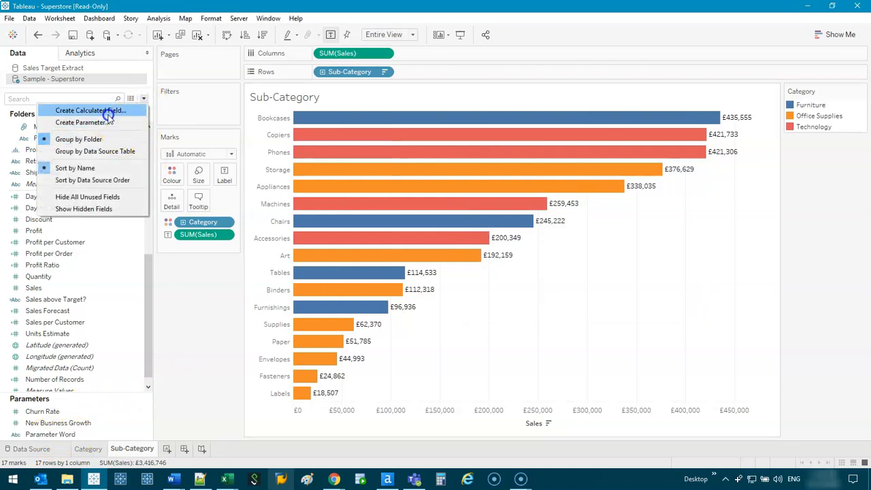
left_click(112, 111)
type("Calc")
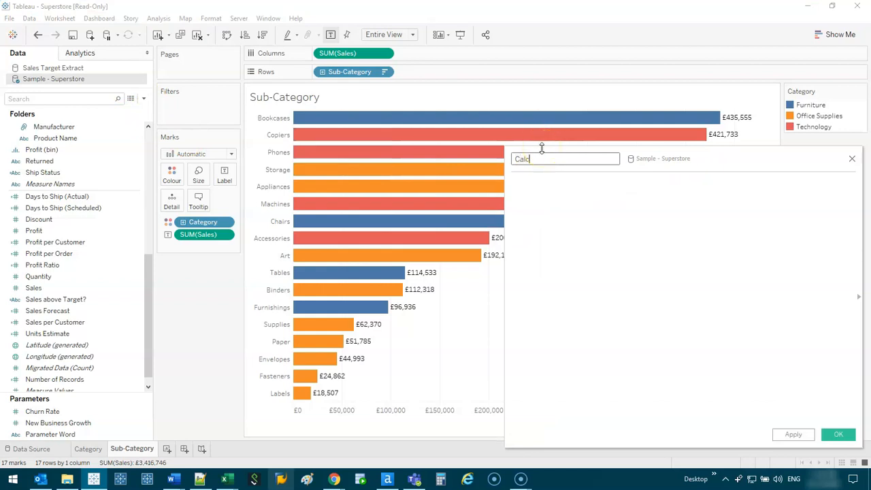
type(" - Param Word")
left_click(546, 316)
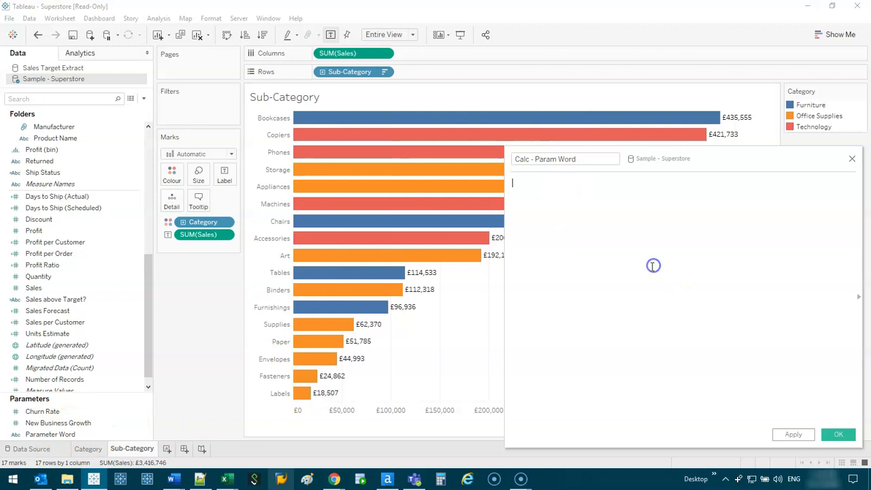
type("Parameter Word]")
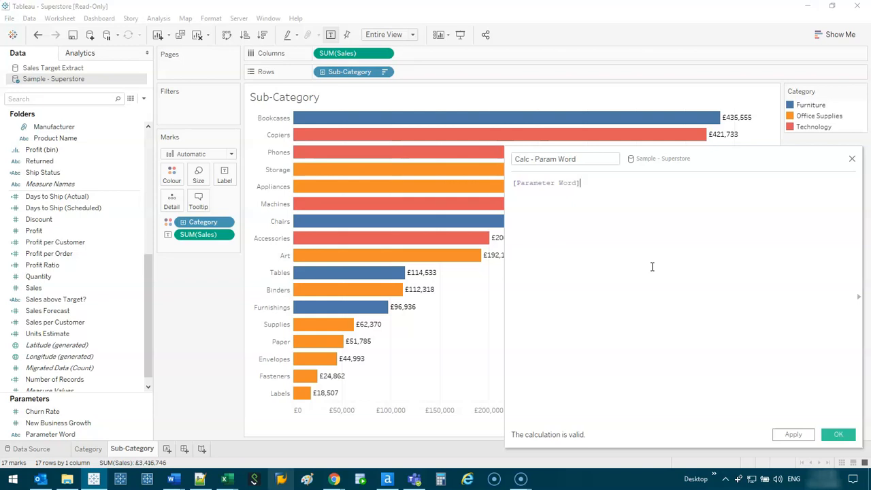
left_click(838, 433)
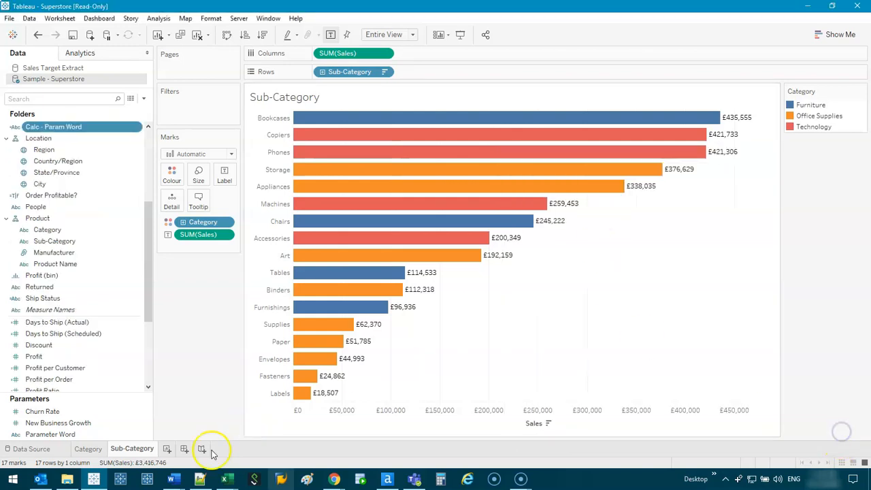
Create a dashboard containing the Sub-Category sheet, and add a new worksheet named Param Word placed before the dashboard.
left_click(183, 448)
left_click_drag(47, 186, 420, 129)
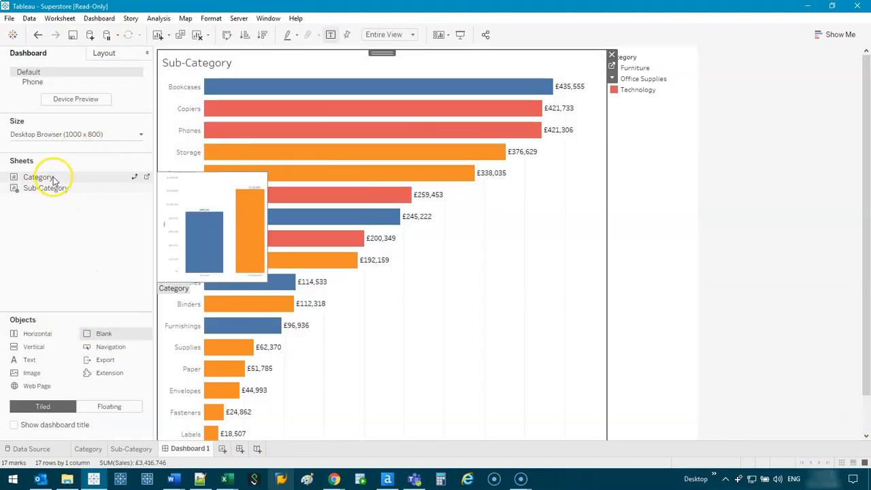
left_click(222, 448)
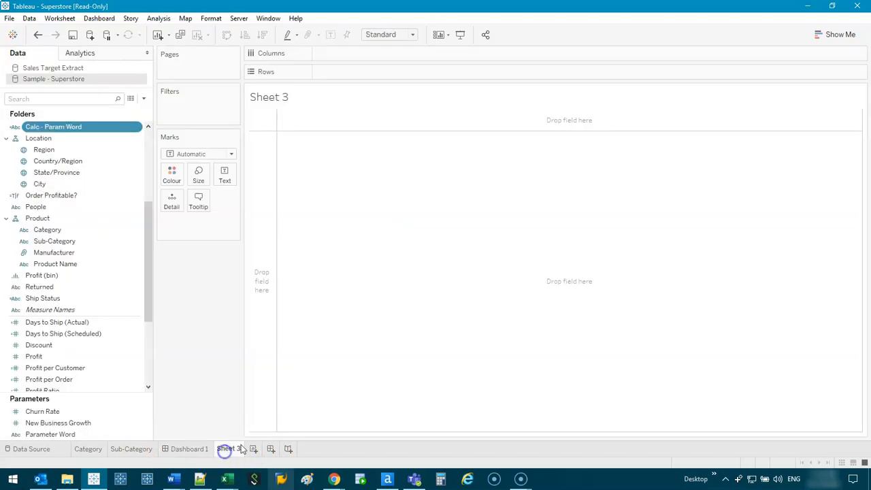
left_click_drag(170, 440, 176, 452)
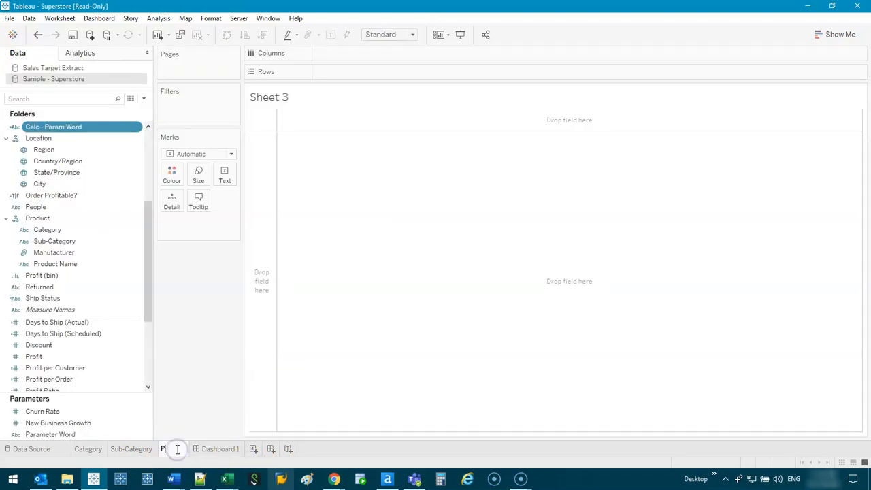
type("Word")
key("Return")
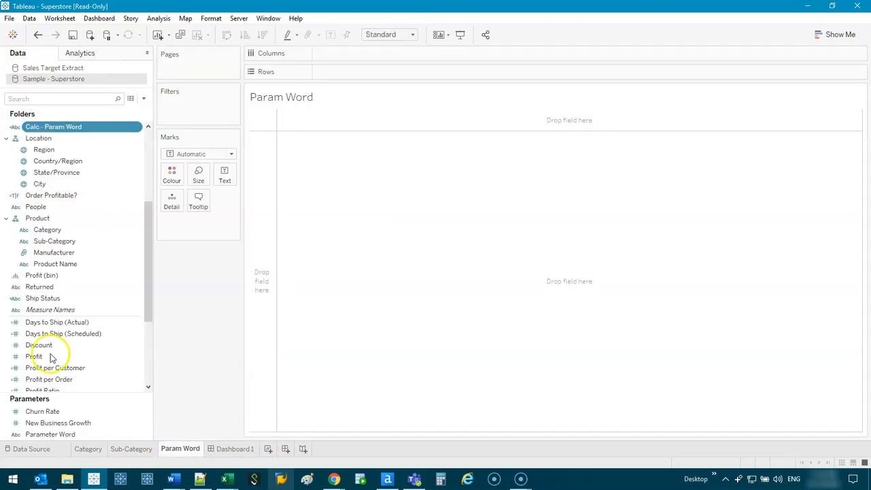
Show Calc - Param Word as the text mark on the Param Word sheet, enlarged and fitted to Entire View.
left_click_drag(60, 127, 228, 182)
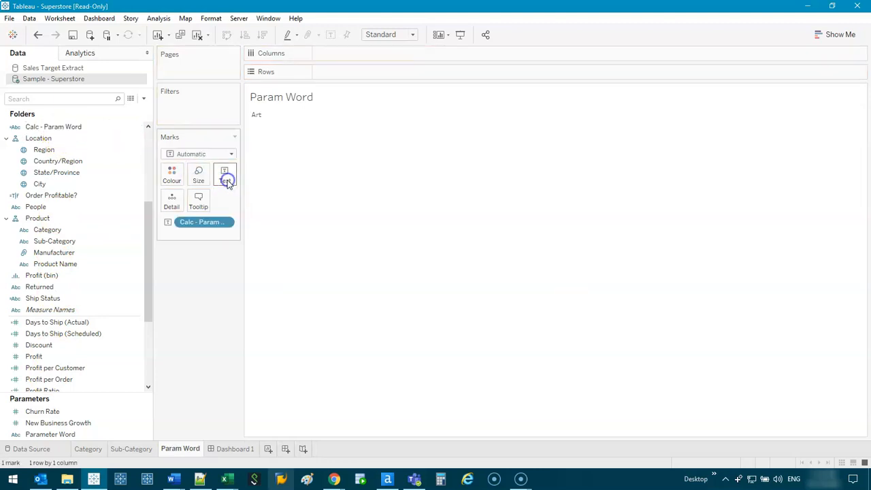
left_click(198, 176)
left_click(259, 204)
left_click(391, 35)
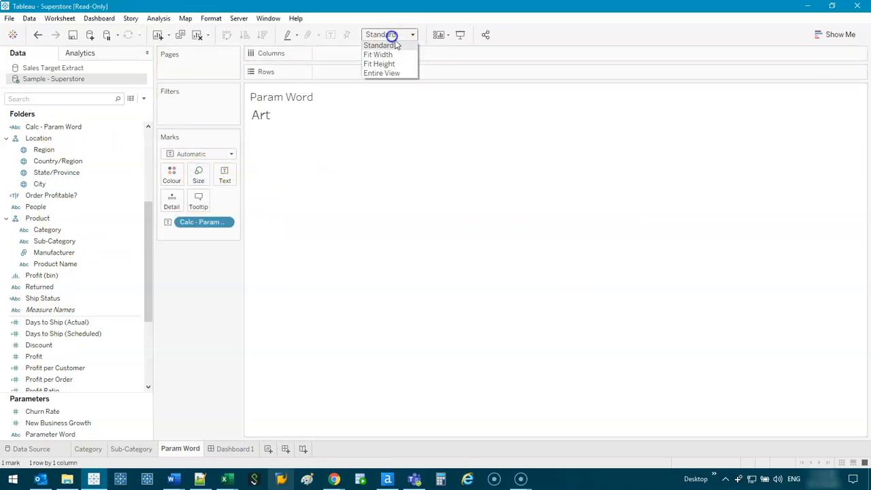
left_click(382, 73)
left_click(198, 175)
left_click(282, 201)
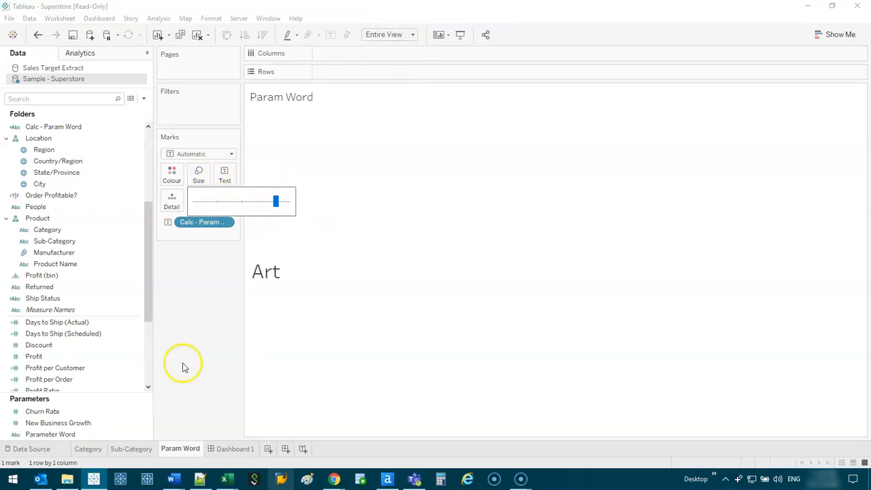
Centre the Param Word sheet's text mark horizontally.
left_click(224, 174)
left_click(317, 213)
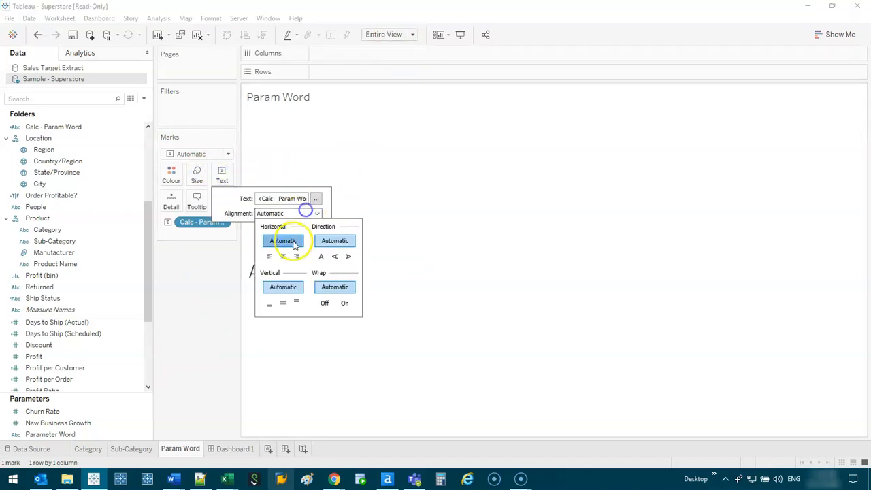
left_click(283, 253)
left_click(213, 307)
Add the Param Word sheet to Dashboard 1 below the Sub-Category chart.
left_click(222, 451)
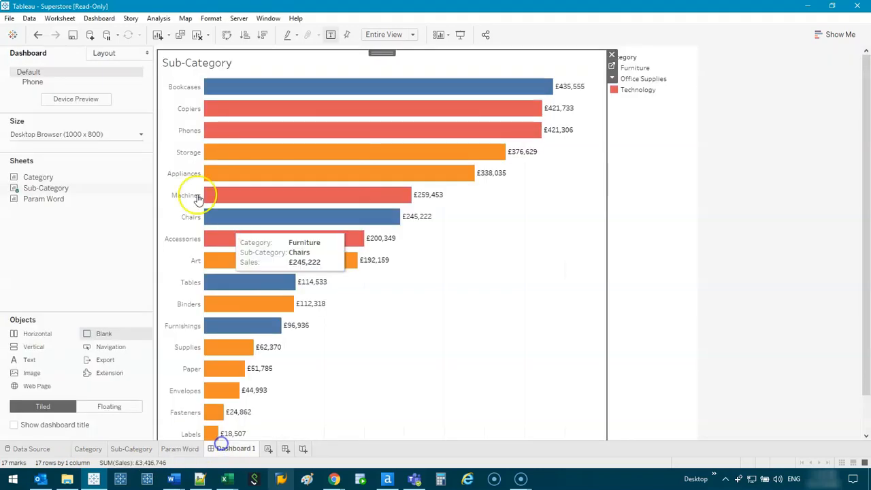
left_click_drag(45, 199, 179, 326)
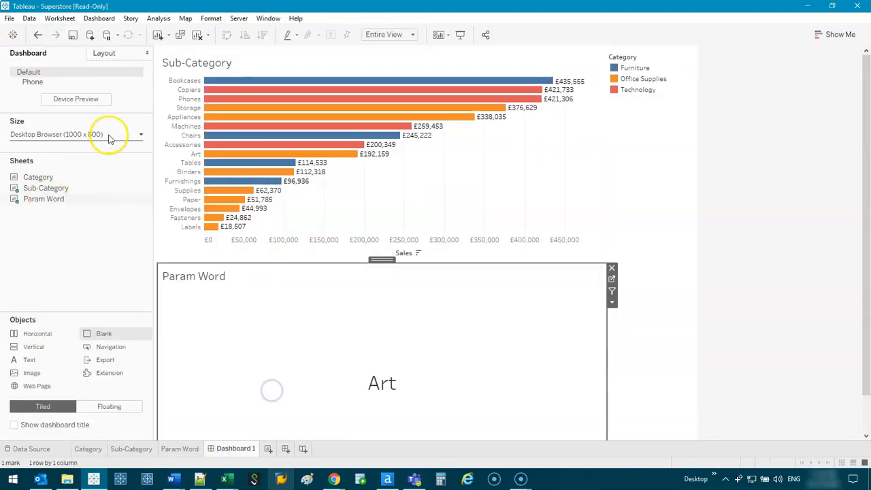
Reduce the dashboard height to 700 px and enlarge the Sub-Category chart's area by shrinking Param Word.
left_click(109, 135)
left_click(132, 204)
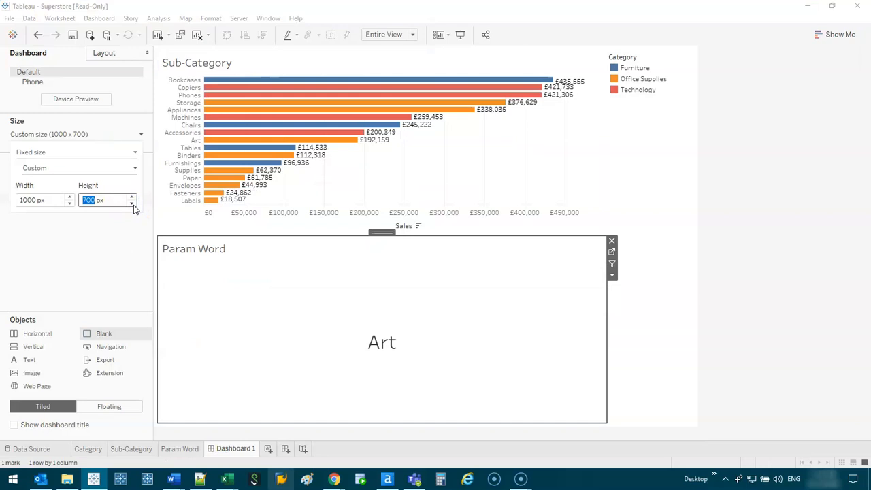
left_click_drag(249, 236, 270, 323)
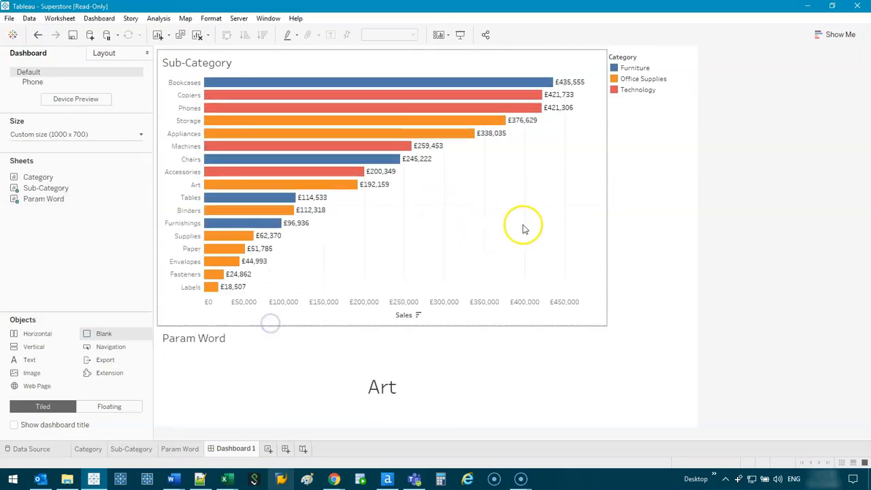
Select Accessories in the Sub-Category chart to check its effect on Param Word, and clear the selection.
left_click(521, 226)
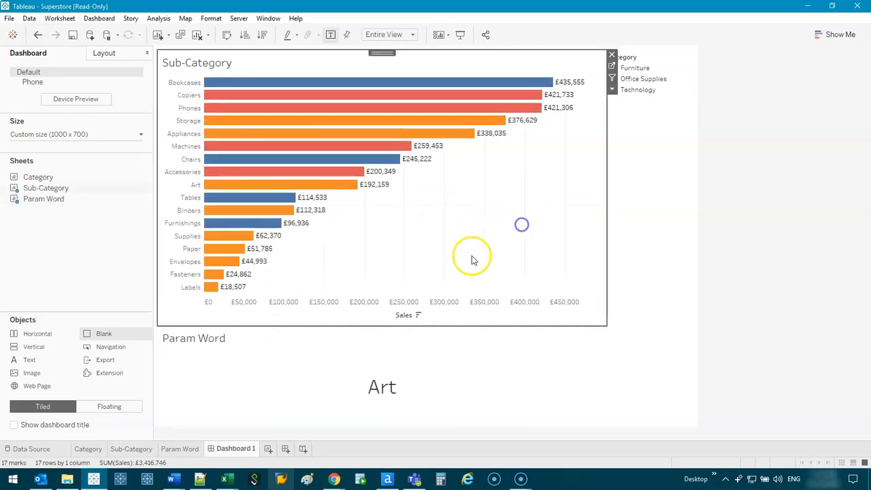
left_click(185, 161)
left_click(181, 172)
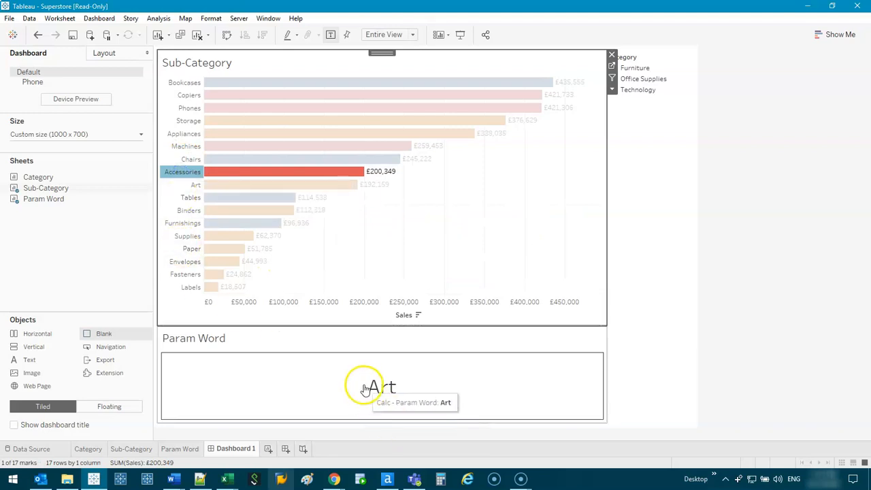
left_click(179, 176)
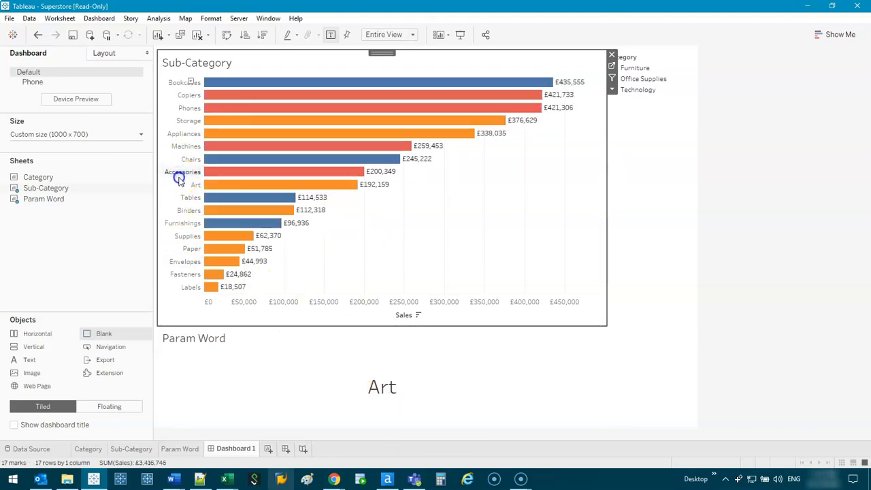
Start a Change Parameter action for Dashboard 1 with only the Sub-Category sheet as its source.
left_click(102, 18)
left_click(117, 158)
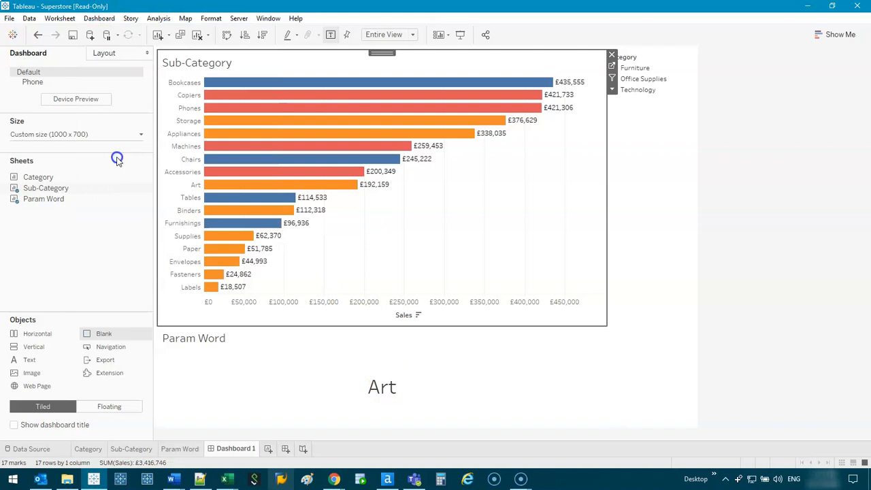
left_click(333, 277)
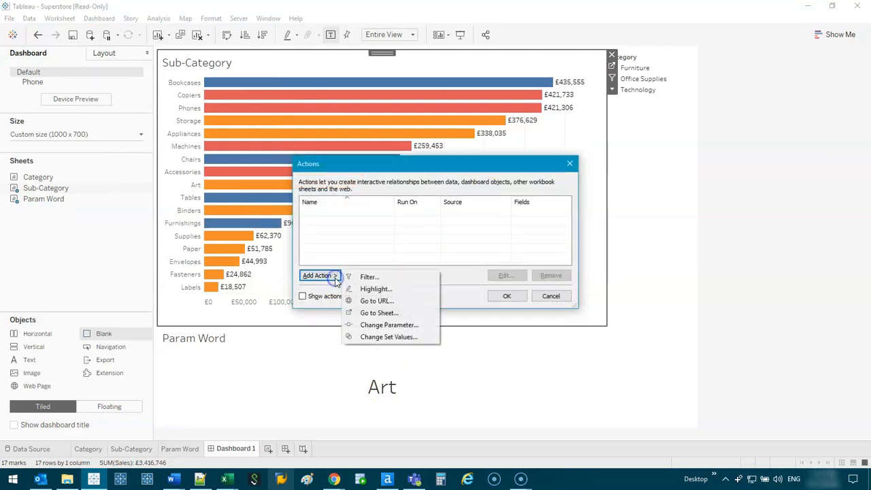
left_click(426, 331)
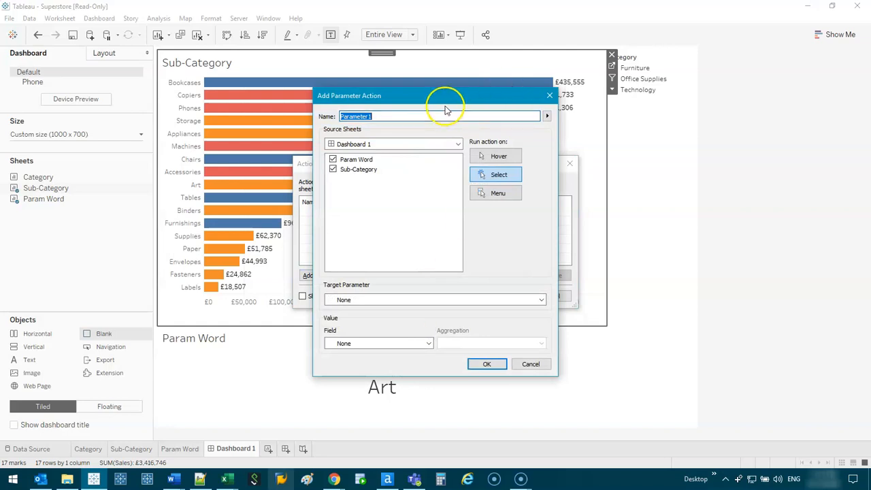
left_click_drag(451, 99, 549, 83)
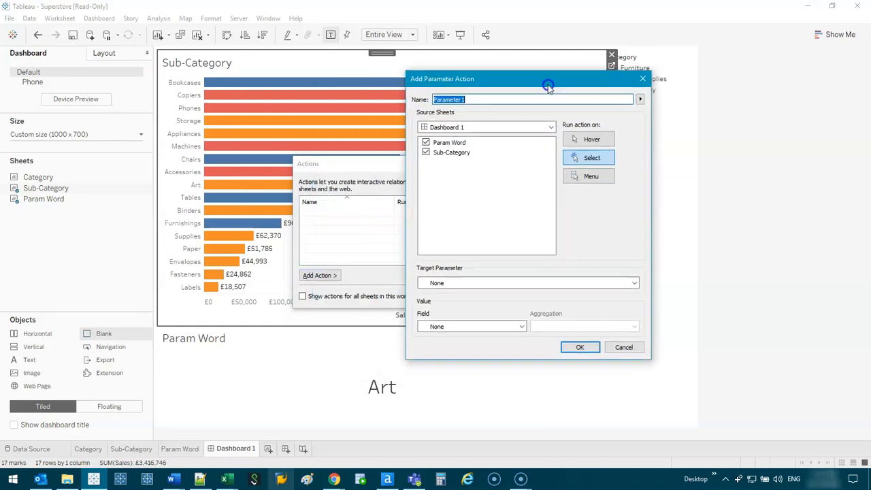
left_click(425, 143)
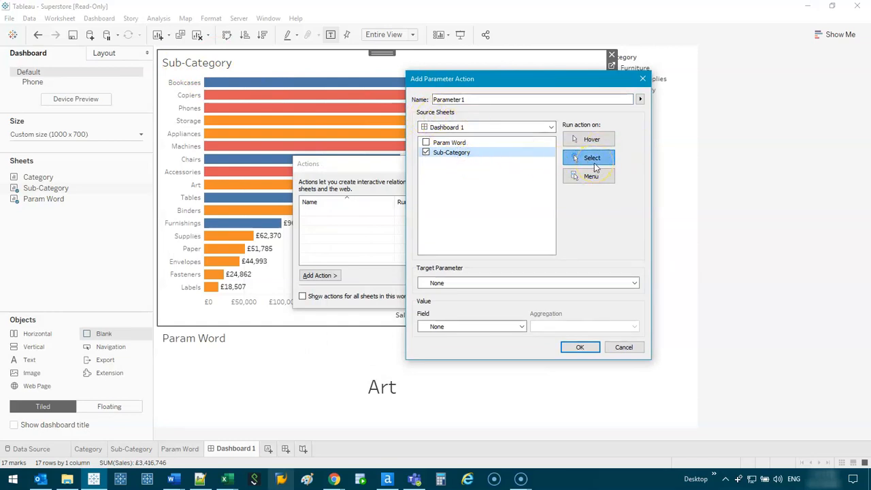
Target Parameter Word with the Sub-Category field as the value and aggregation None, and save the parameter action.
left_click(488, 284)
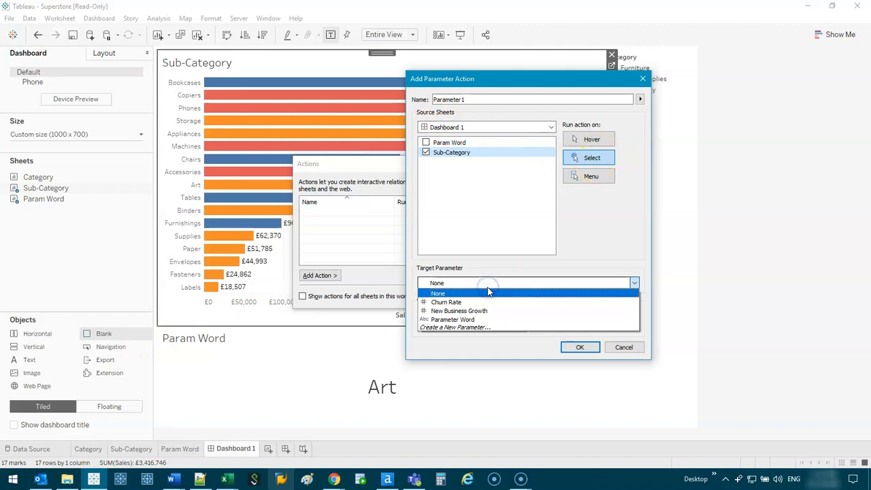
left_click(482, 320)
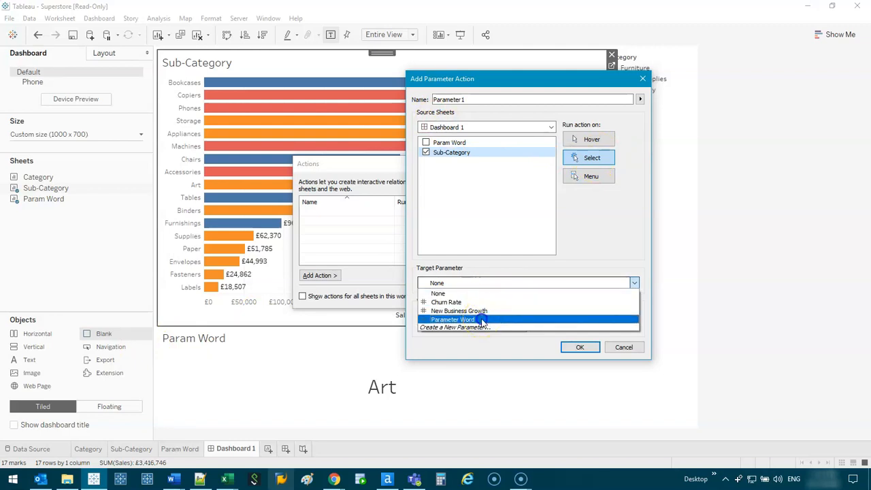
left_click(505, 326)
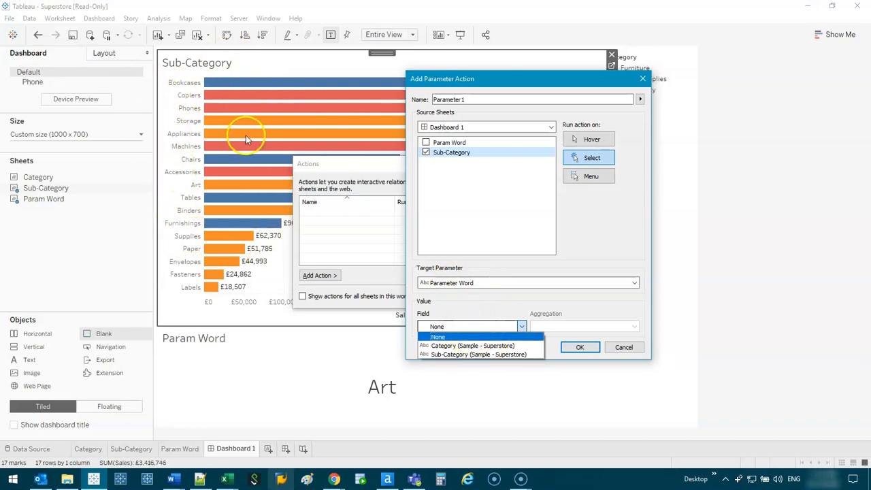
key("Down")
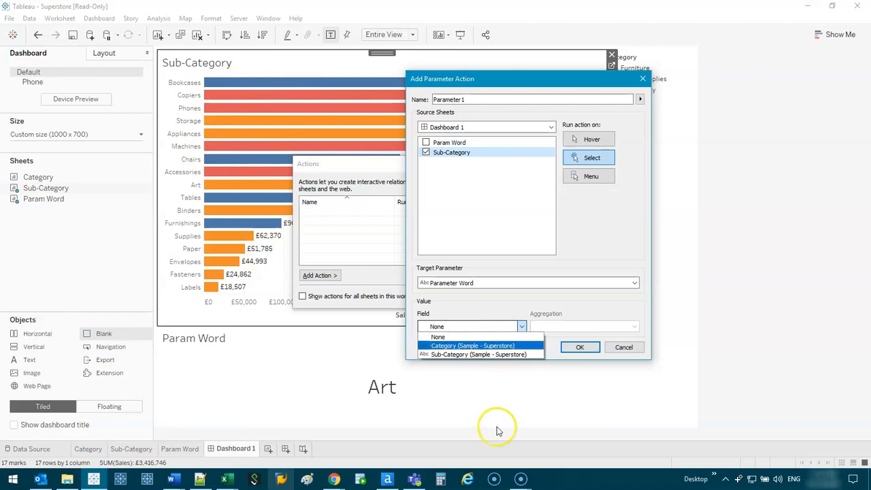
left_click(484, 354)
left_click(590, 326)
left_click(594, 336)
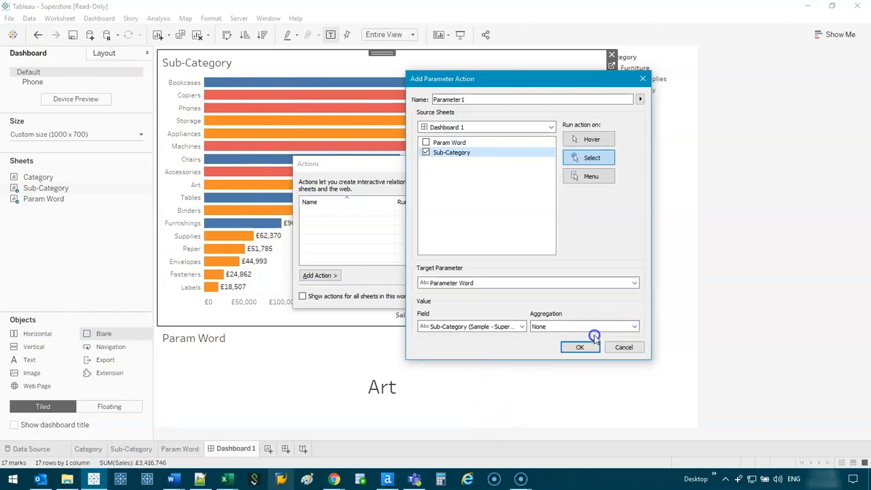
left_click(579, 347)
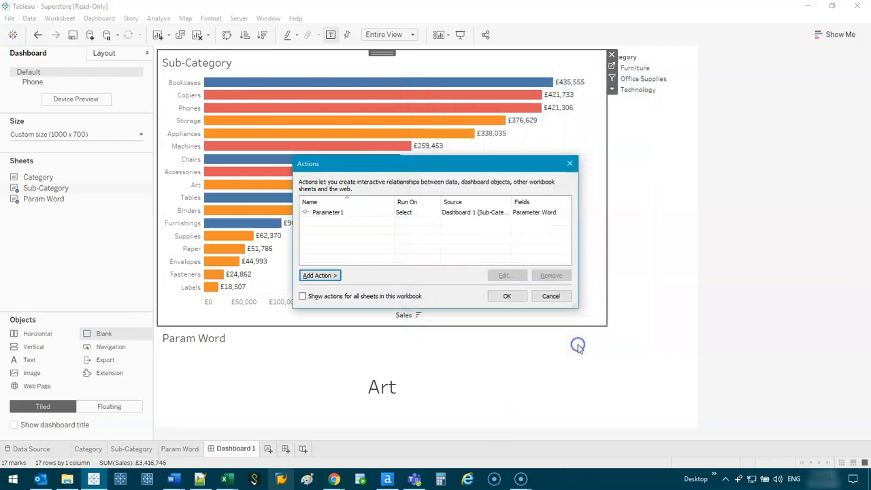
left_click(510, 297)
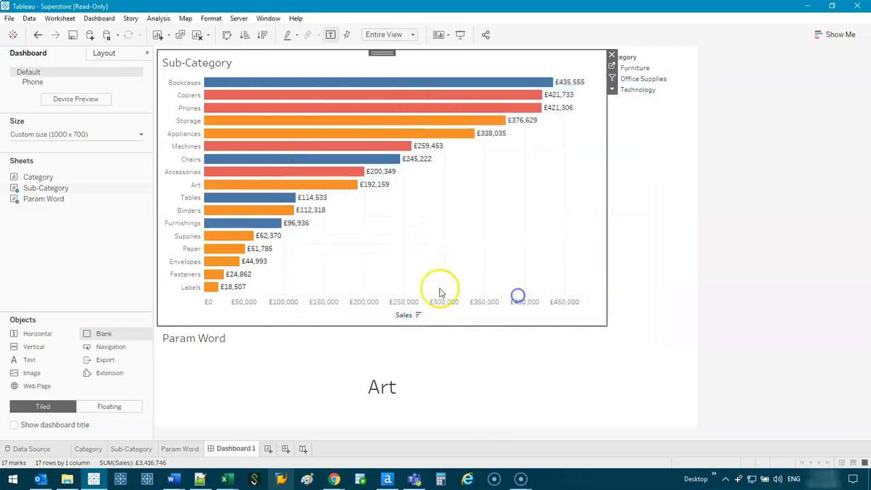
Select Storage and Appliances in turn in the Sub-Category chart to test Param Word, and clear the selection.
left_click(182, 122)
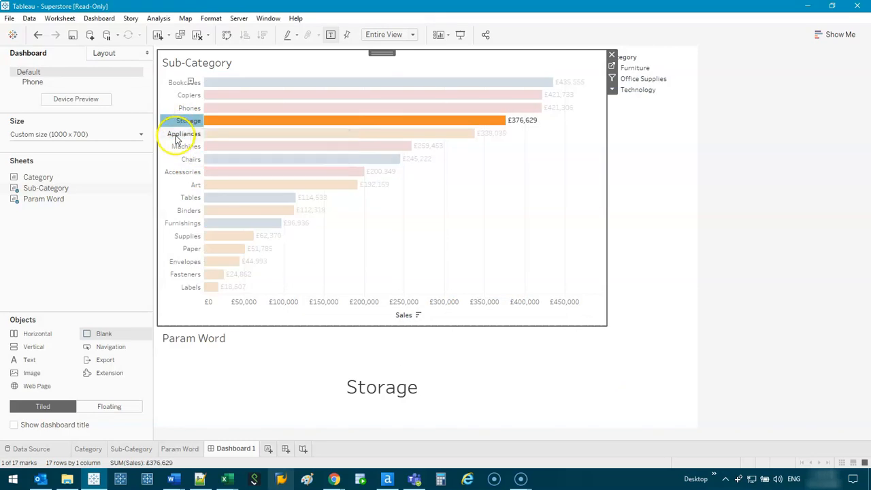
left_click(176, 135)
left_click(179, 155)
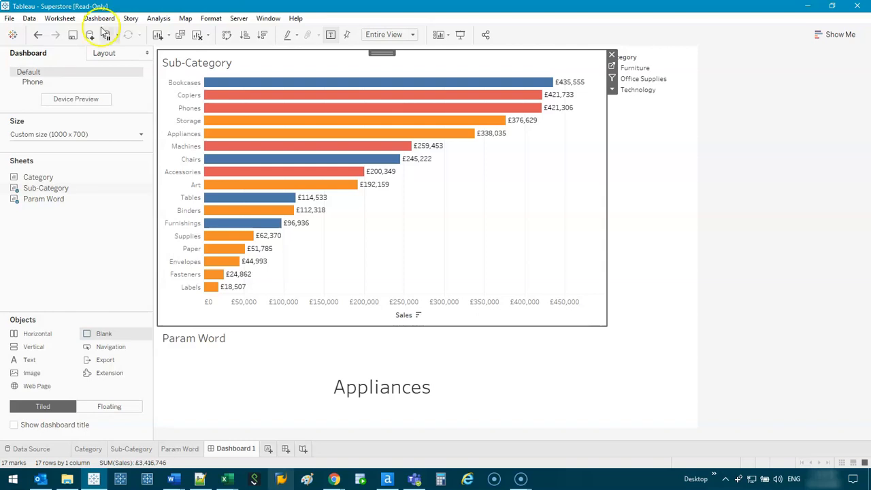
Add a new blank worksheet to the workbook.
left_click(268, 448)
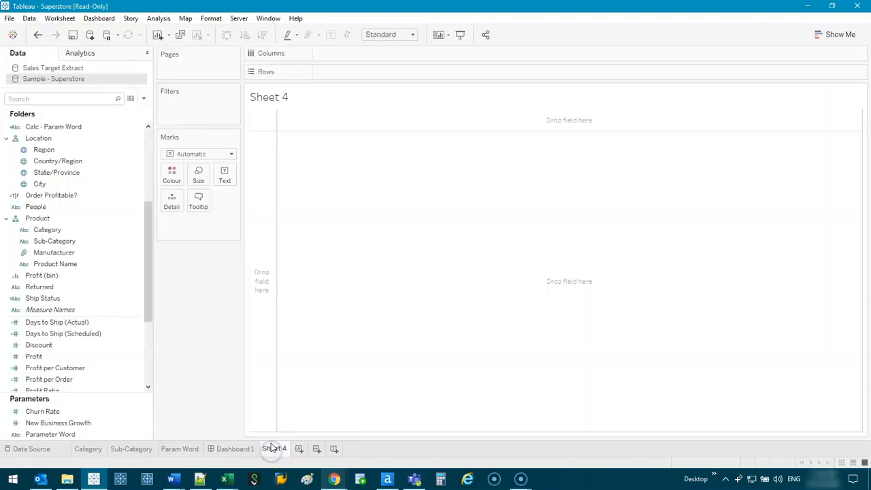
left_click(143, 99)
left_click(142, 108)
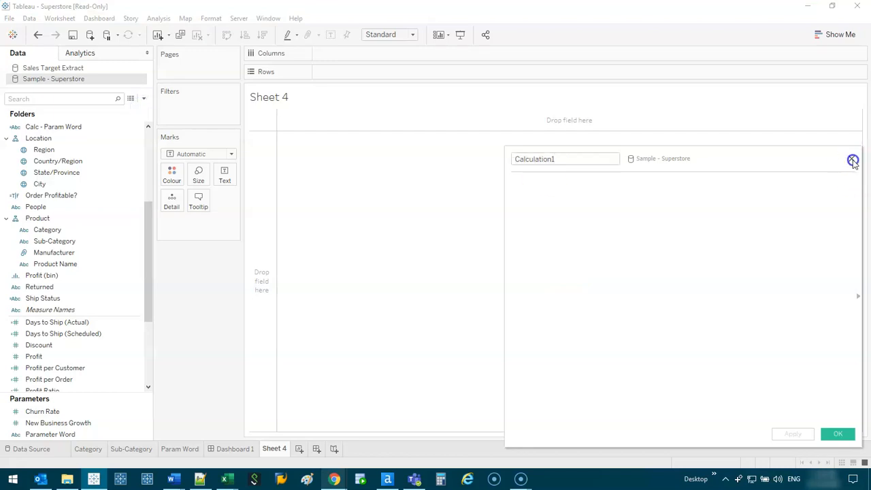
left_click(848, 159)
Start a Float parameter named Parameter Number and set its current value to 10000.
left_click(142, 99)
left_click(82, 123)
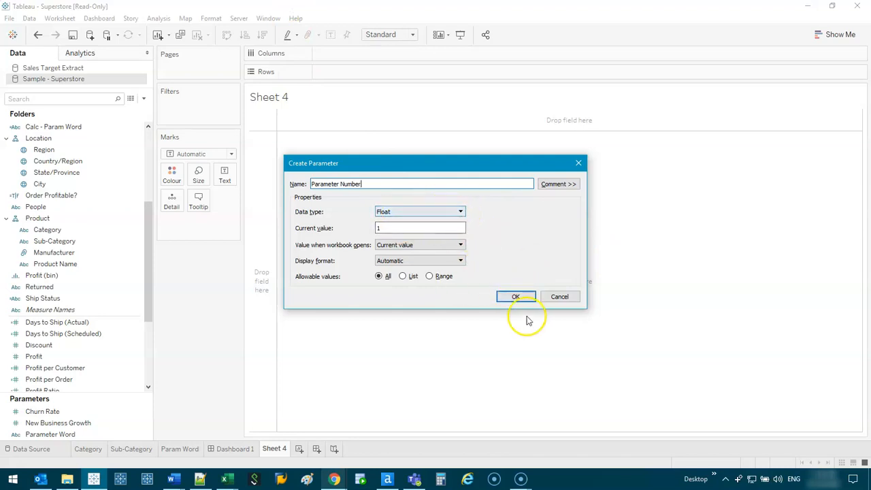
left_click(394, 229)
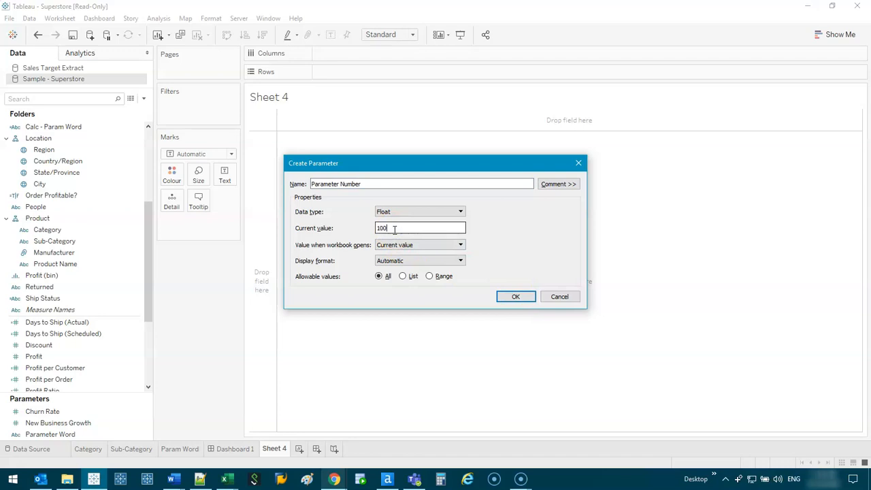
type("0000")
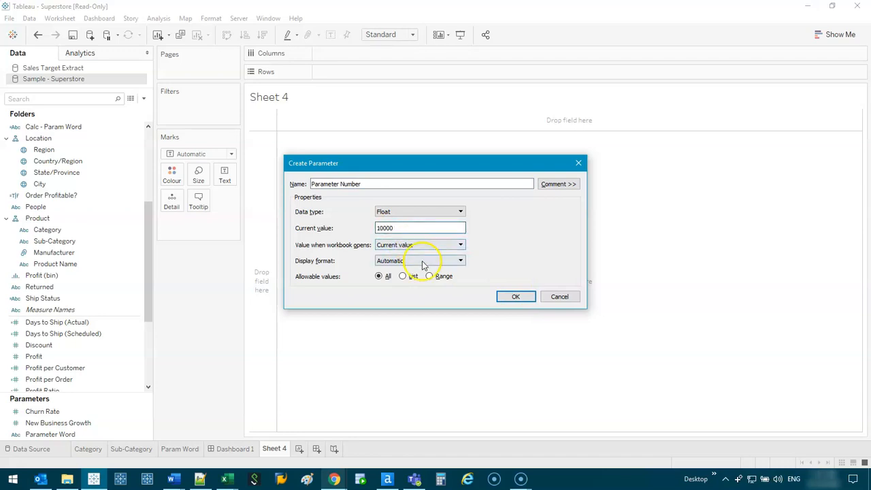
Set the parameter's display format to Currency (Custom) with zero decimal places, and save the parameter.
left_click(422, 260)
left_click(429, 310)
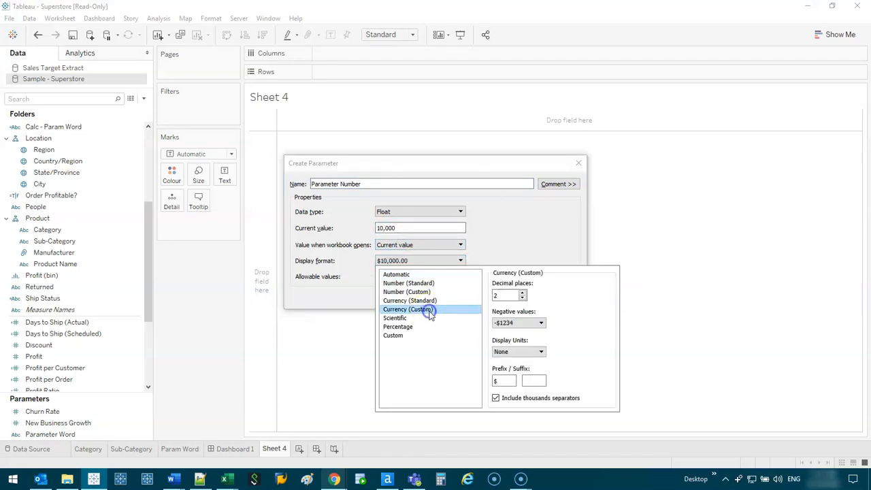
left_click(523, 297)
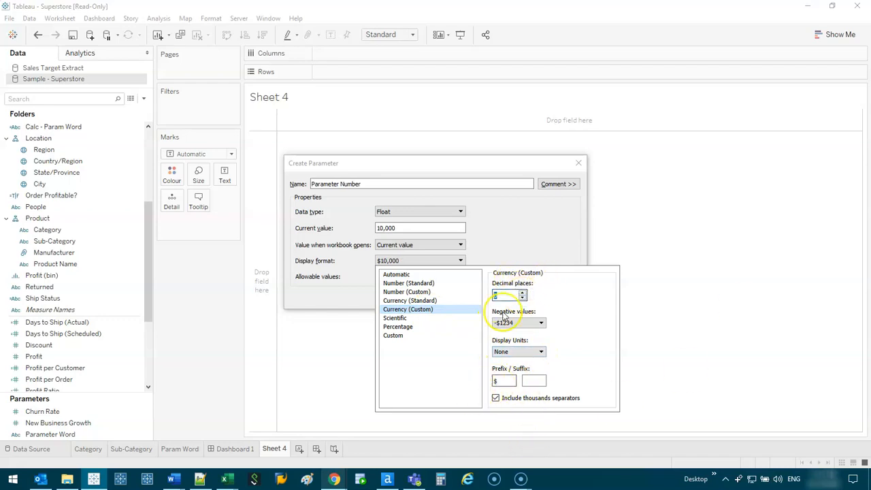
left_click(518, 238)
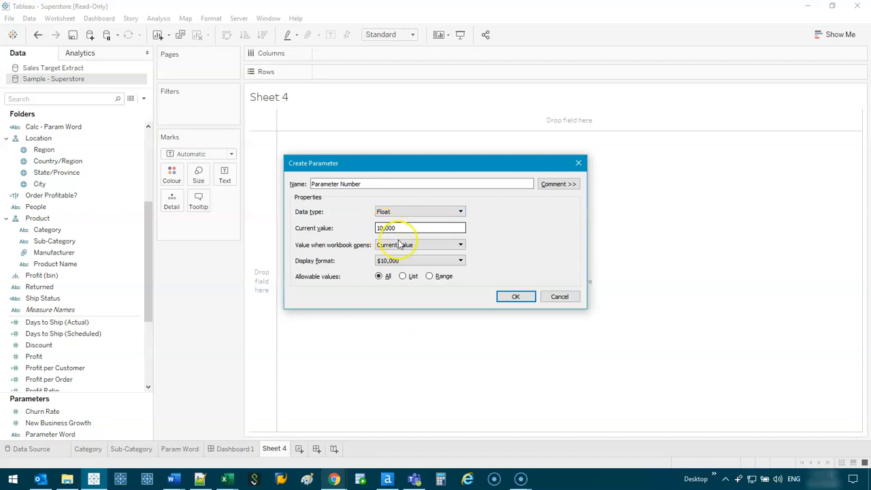
left_click(516, 298)
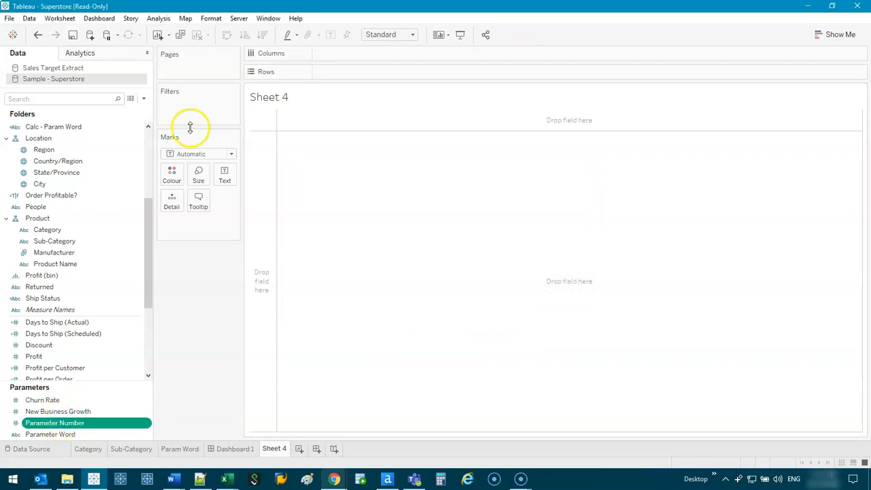
Try to place the Parameter Number parameter directly in the empty view of Sheet 4.
left_click(143, 99)
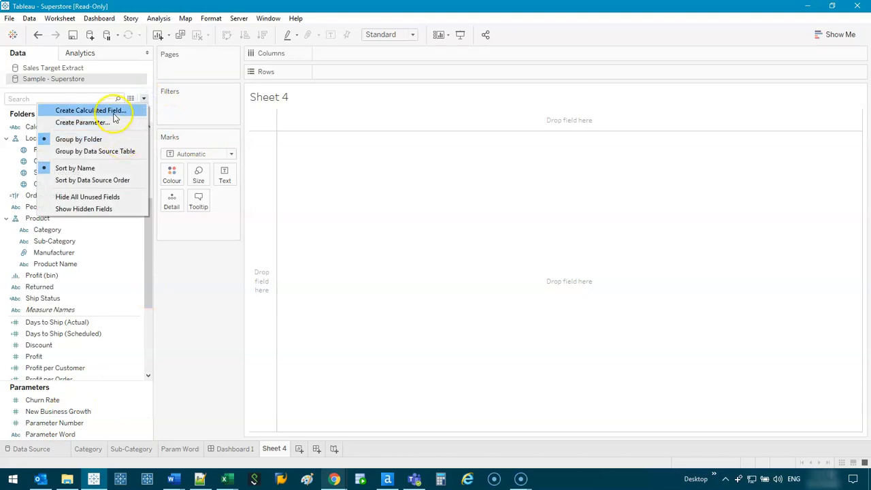
left_click(179, 312)
left_click(86, 411)
left_click_drag(68, 423, 532, 195)
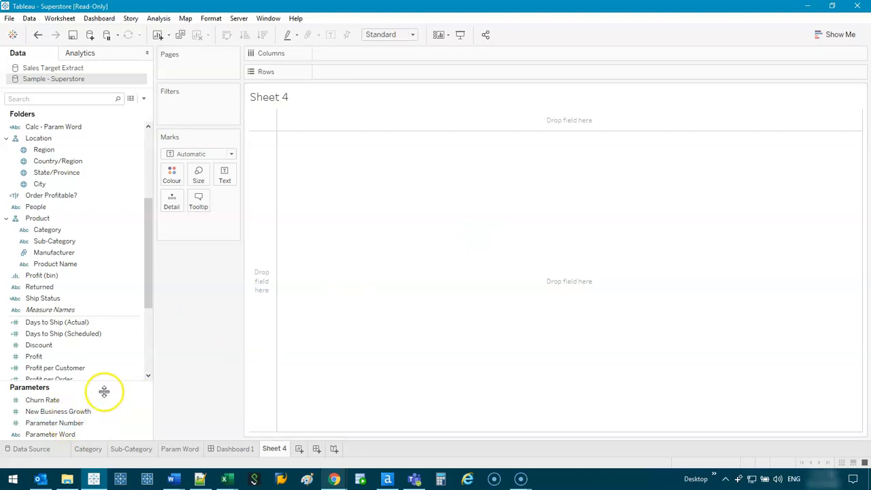
Try to create a calculated field named Calc - Param Word with the formula [Parameter Word].
left_click(143, 98)
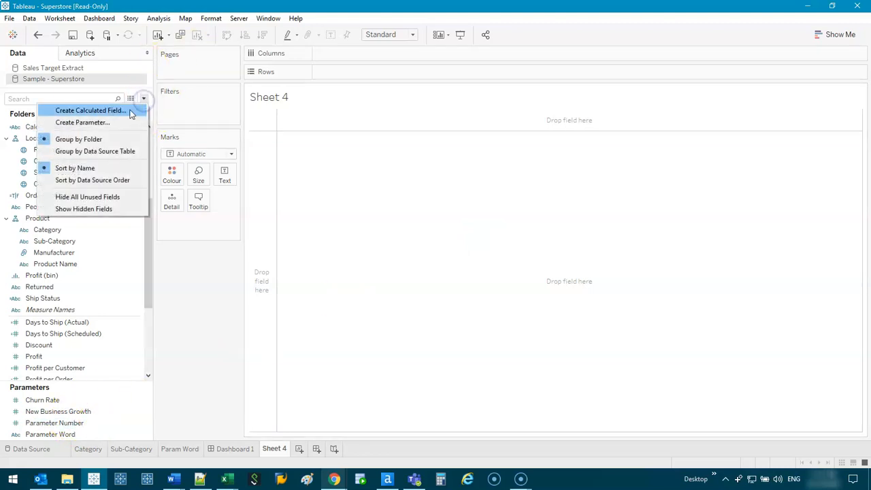
left_click(130, 110)
type("Calc - Param Word")
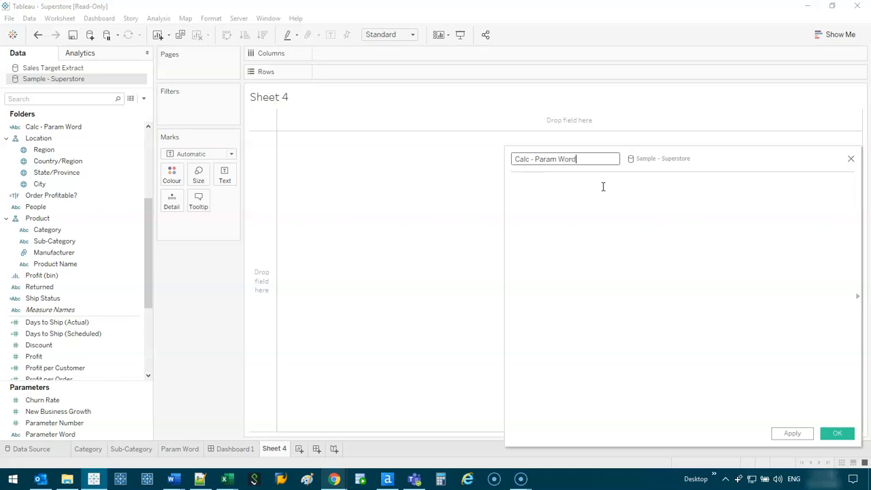
left_click(603, 187)
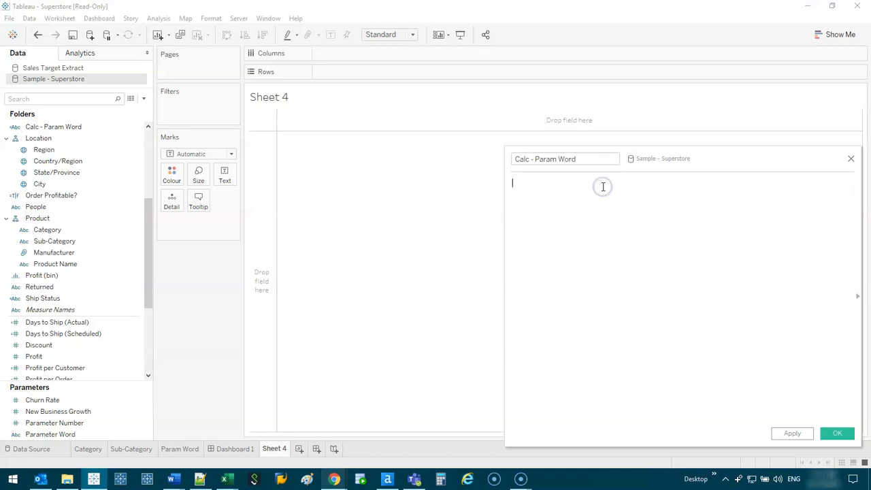
type("param")
left_click(579, 204)
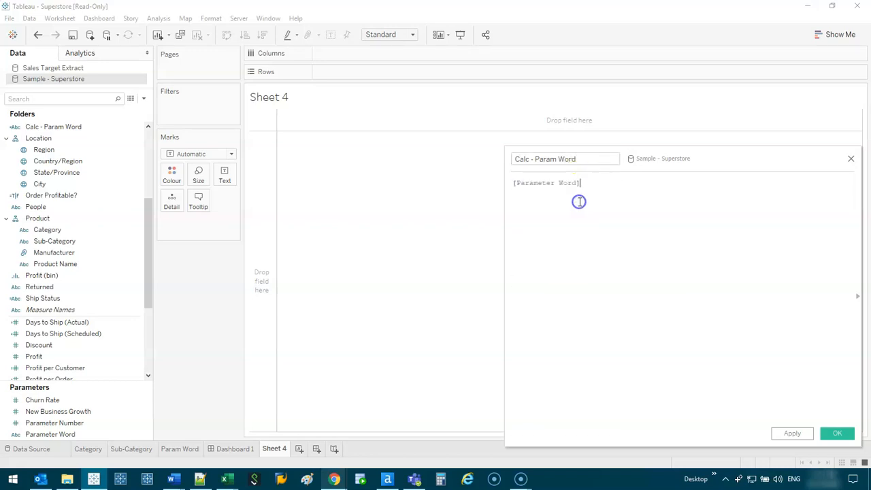
left_click(835, 434)
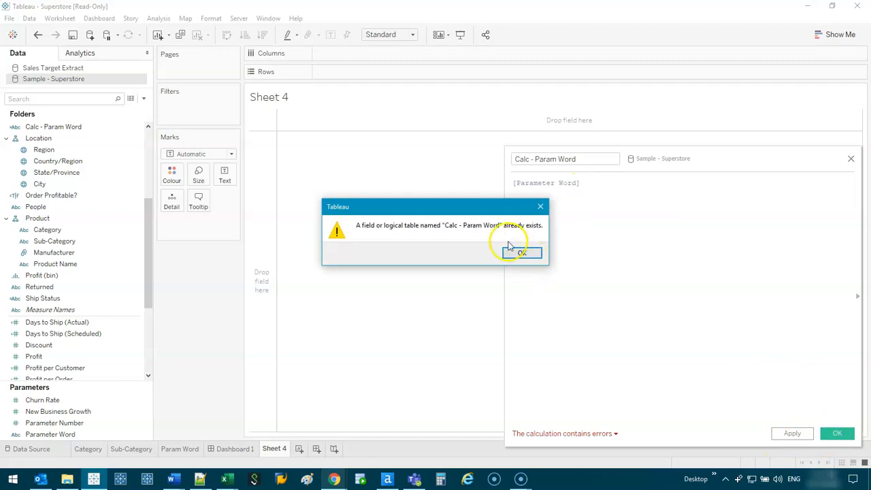
left_click(521, 254)
Rename the calculated field to Calc - Param Number, replace its formula with [Parameter Number], and save it.
left_click(578, 159)
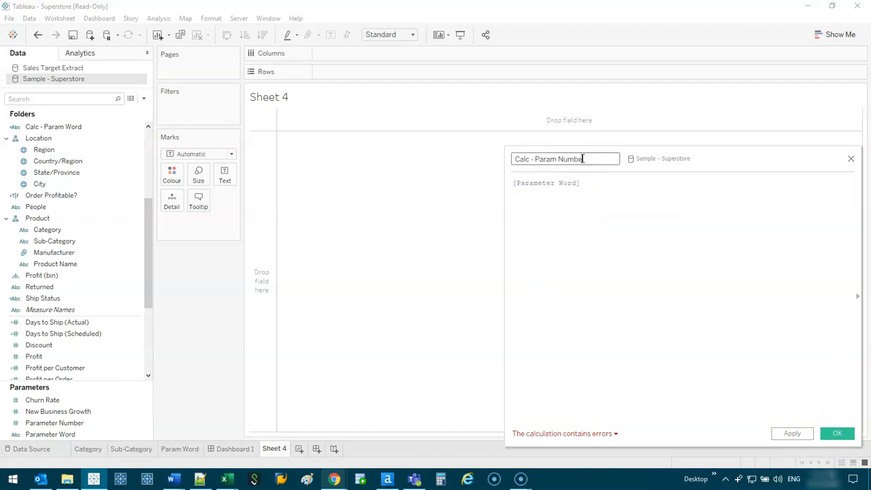
left_click_drag(595, 185, 384, 159)
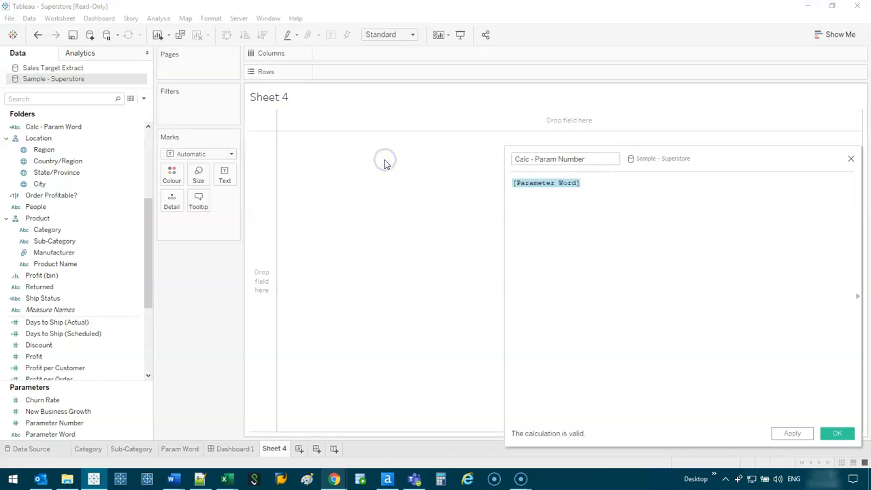
type("Param")
key("Return")
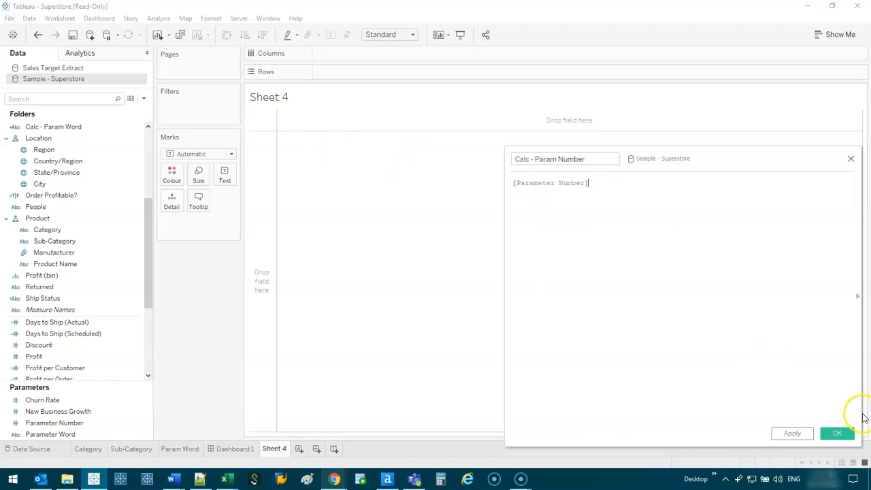
left_click(838, 433)
Show Calc - Param Number as text on Sheet 4 and fit the sheet to Entire View.
left_click_drag(82, 322, 222, 177)
left_click(391, 35)
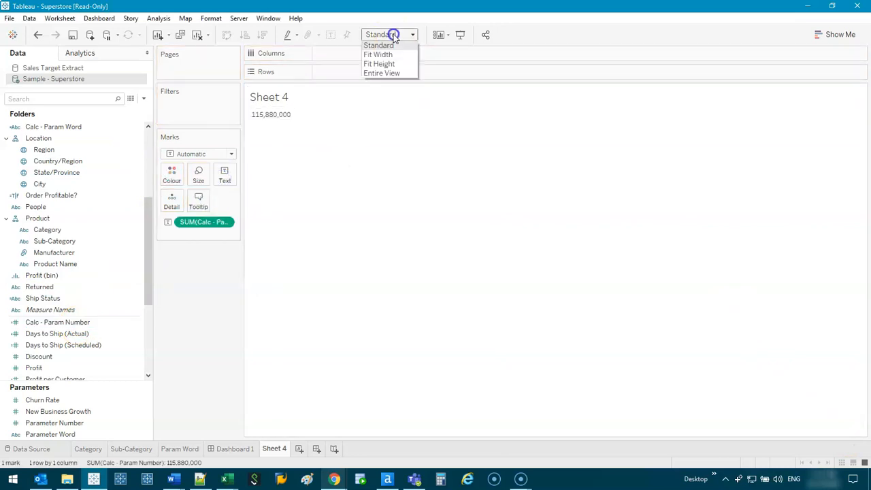
left_click(382, 73)
Enlarge the displayed number's text and set its horizontal alignment to Centre.
left_click(195, 171)
left_click_drag(218, 201, 267, 200)
mouse_move(842, 262)
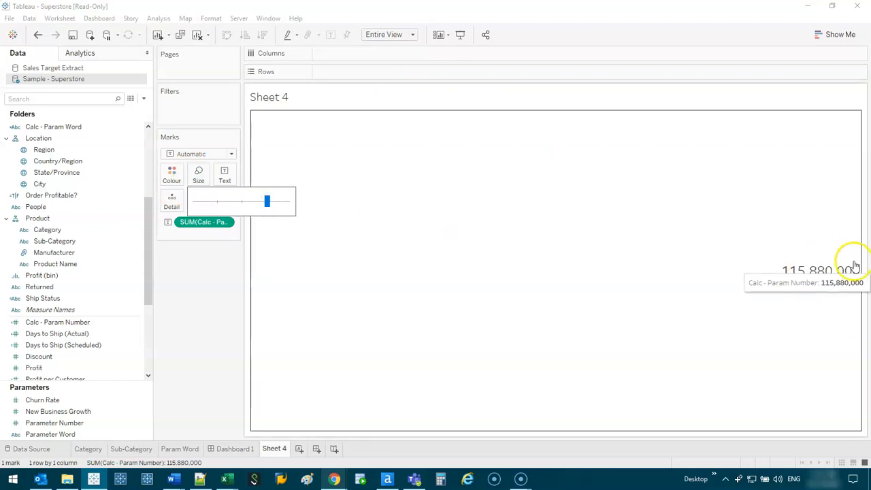
left_click_drag(268, 204, 270, 205)
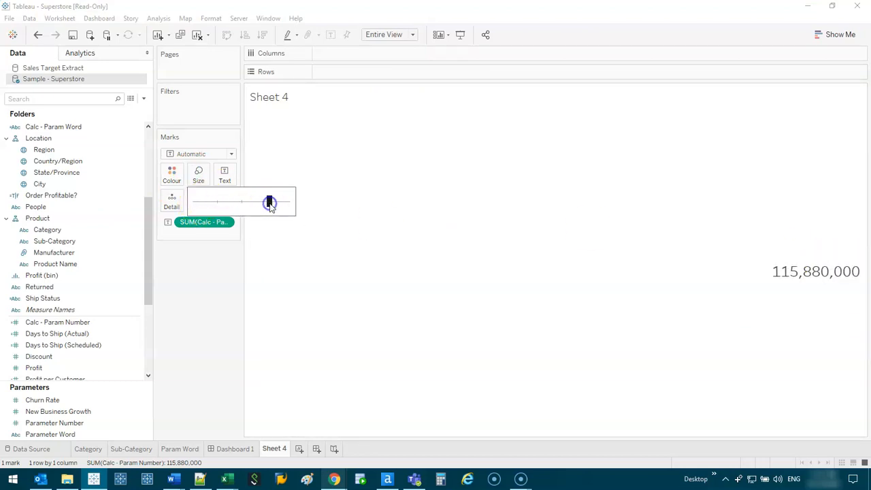
left_click(225, 175)
left_click(289, 213)
left_click(283, 254)
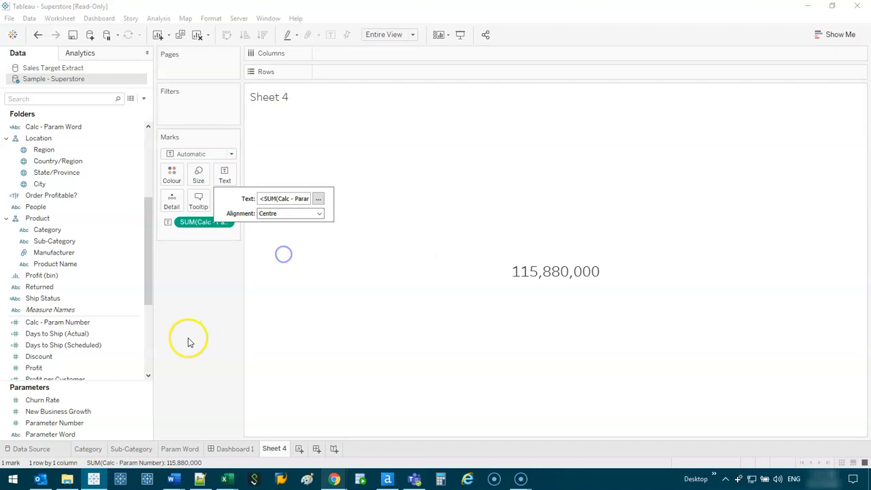
left_click(192, 342)
Rename Sheet 4 as Param No and place it beside Param Word below the chart on Dashboard 1.
left_click(272, 451)
type("Param No")
key("Return")
left_click(234, 449)
left_click(100, 334)
left_click_drag(39, 209, 502, 364)
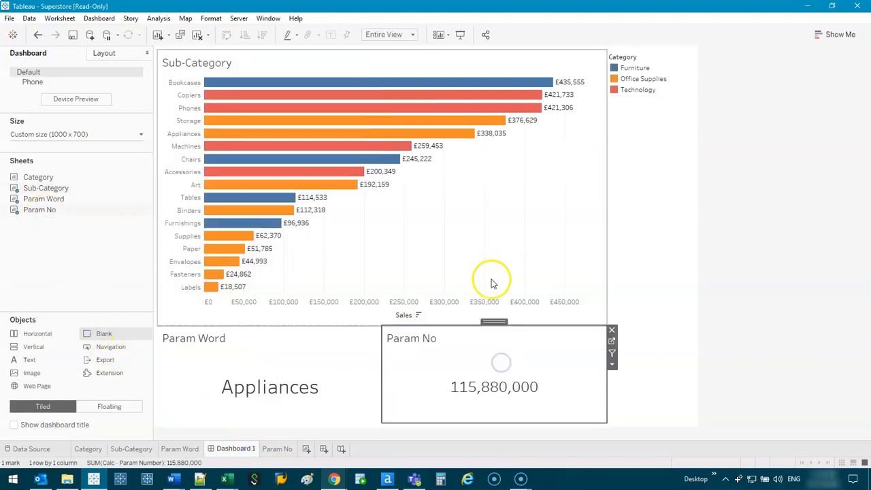
Start a second Change Parameter action for Dashboard 1, leaving out Param No and Param Word as source sheets.
left_click(100, 19)
left_click(122, 159)
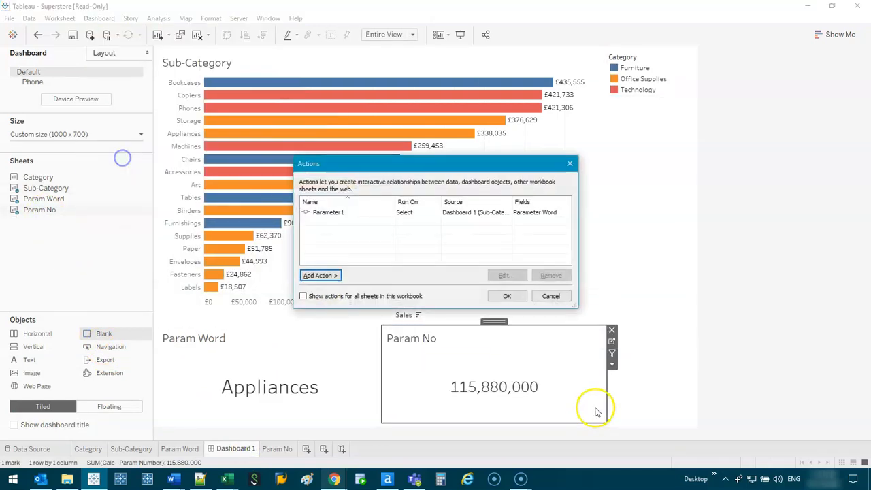
left_click(320, 275)
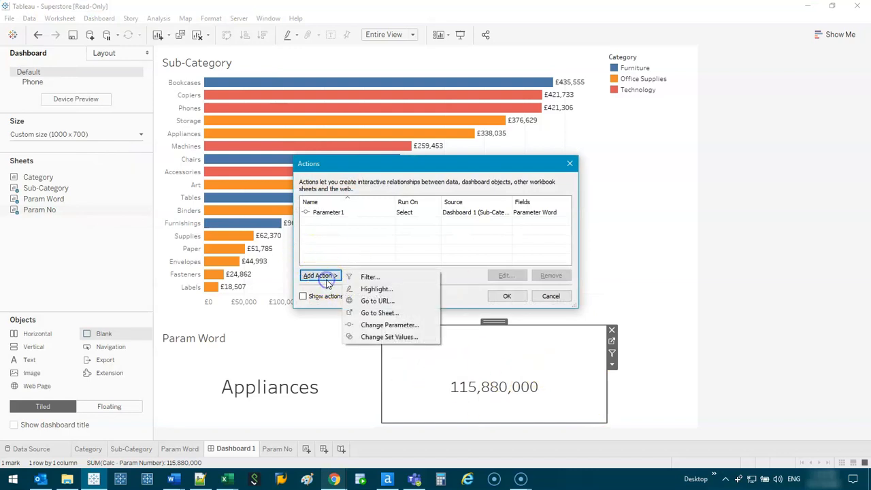
left_click(389, 326)
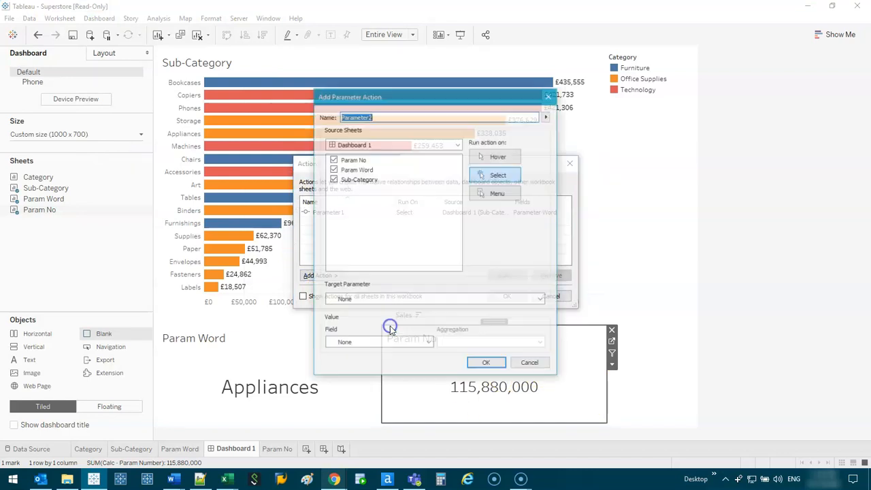
left_click(334, 161)
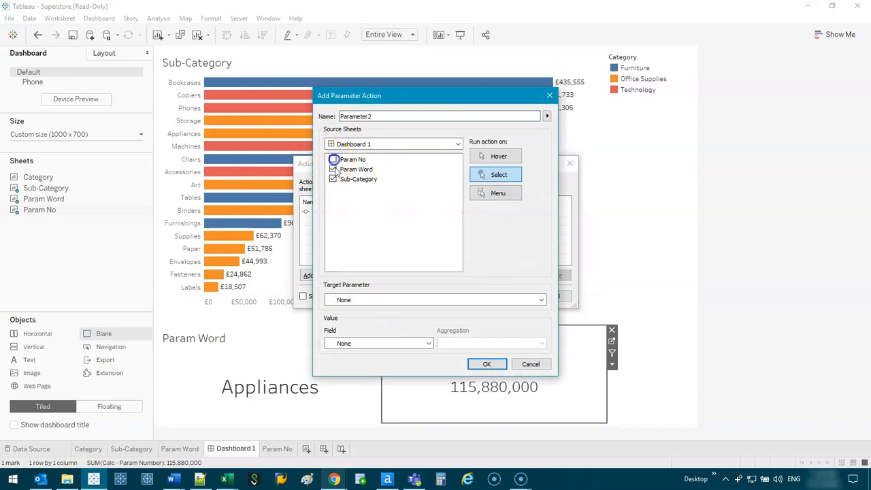
left_click(332, 171)
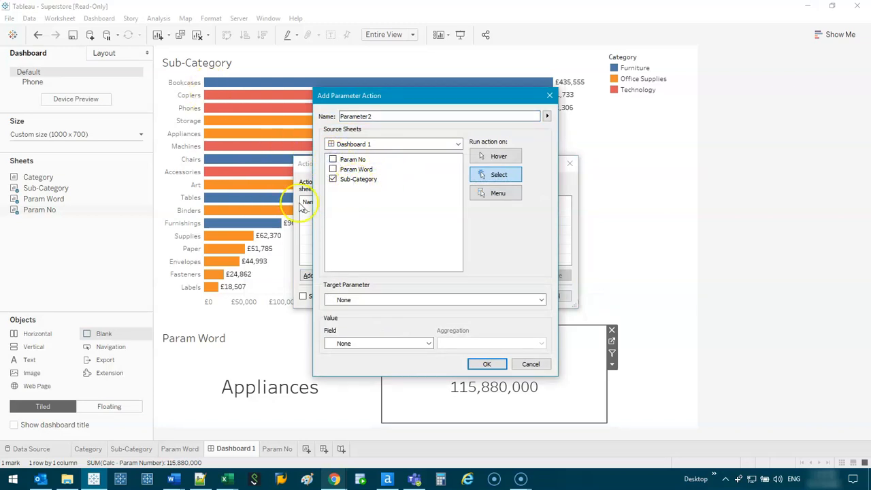
Set the action to pass SUM(Sales), aggregated as Sum, to Parameter Number, then save it and test it on the Storage bar.
left_click(392, 301)
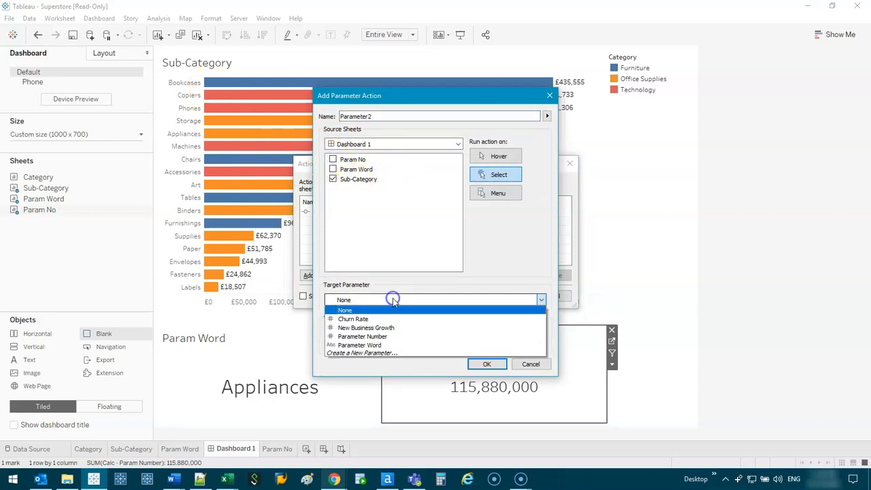
left_click(390, 336)
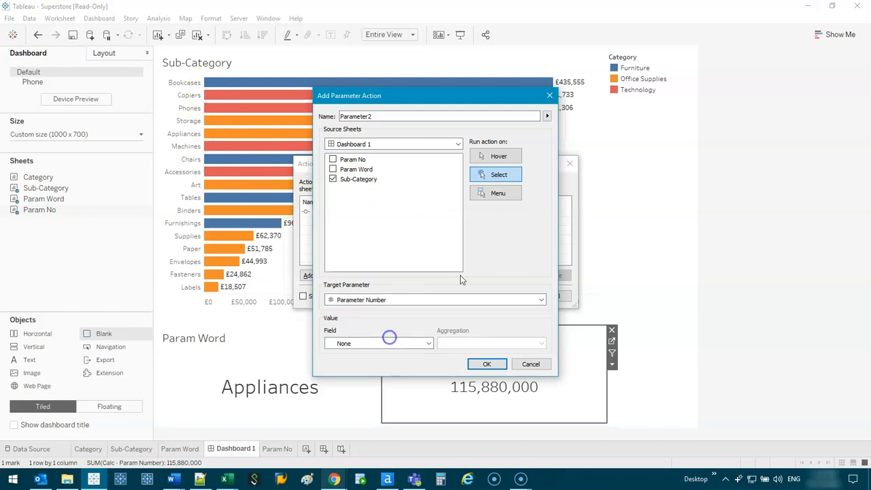
left_click(390, 343)
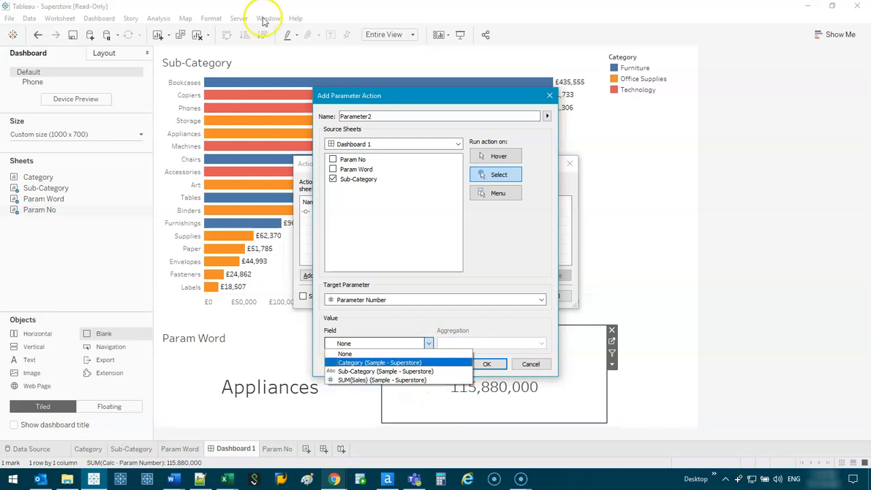
left_click(399, 380)
left_click(501, 343)
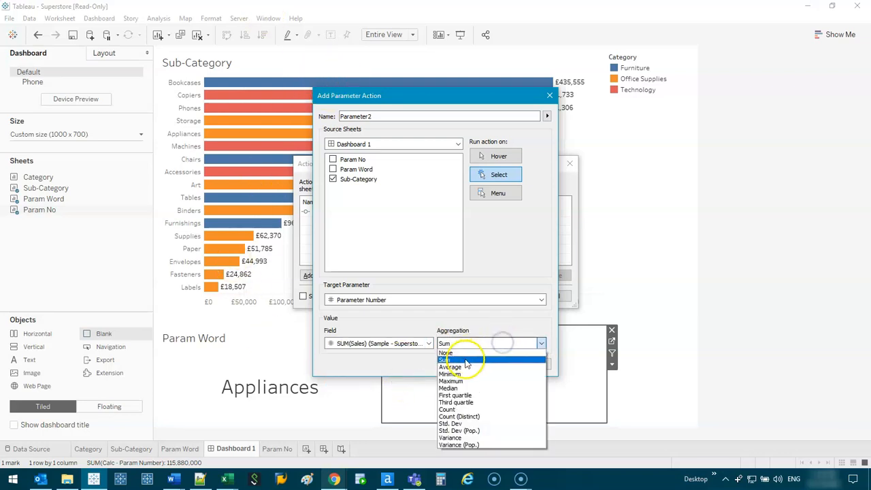
left_click(468, 364)
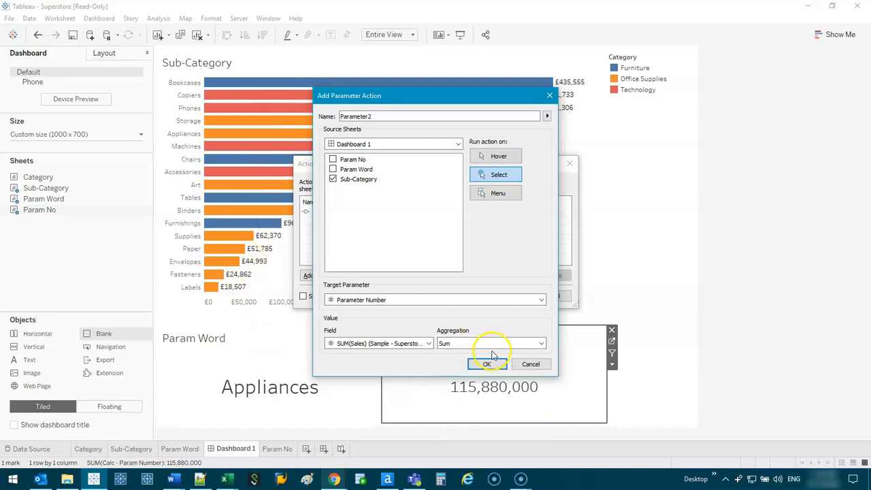
left_click(488, 363)
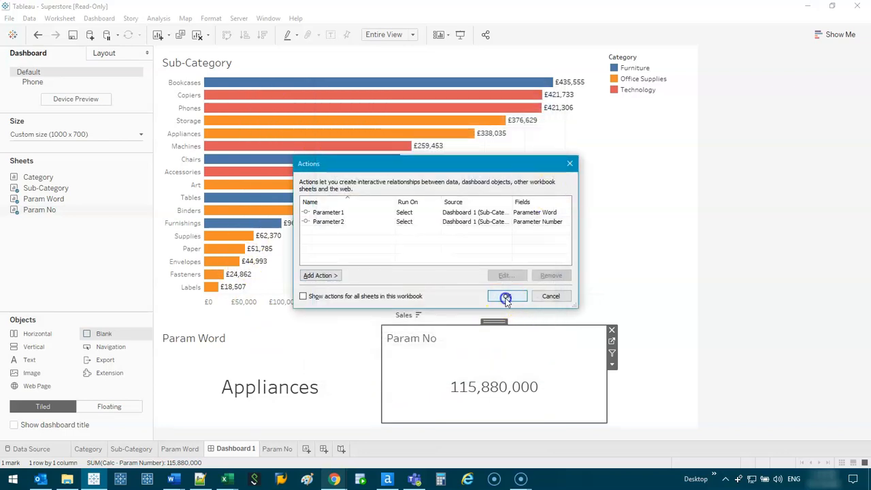
left_click(505, 297)
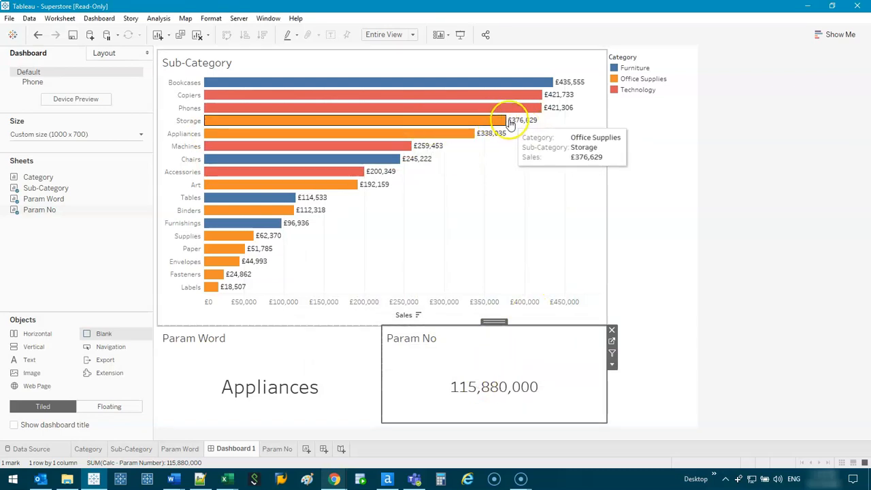
left_click(464, 122)
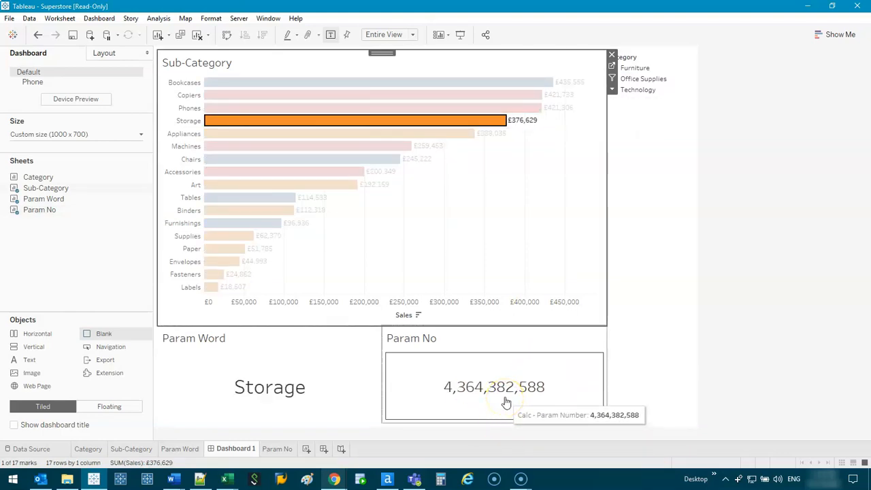
left_click(429, 121)
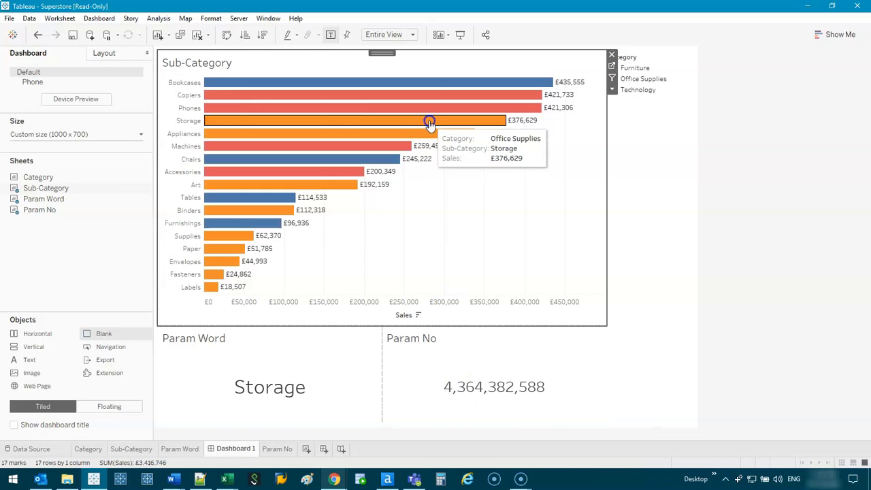
Convert Calc - Param Number on the Param No sheet to a dimension and return to Dashboard 1.
left_click(571, 344)
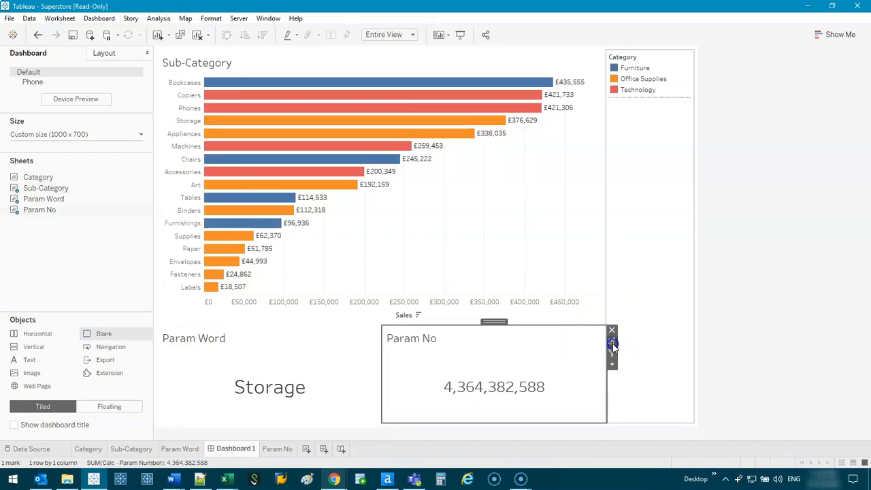
left_click(611, 344)
right_click(201, 226)
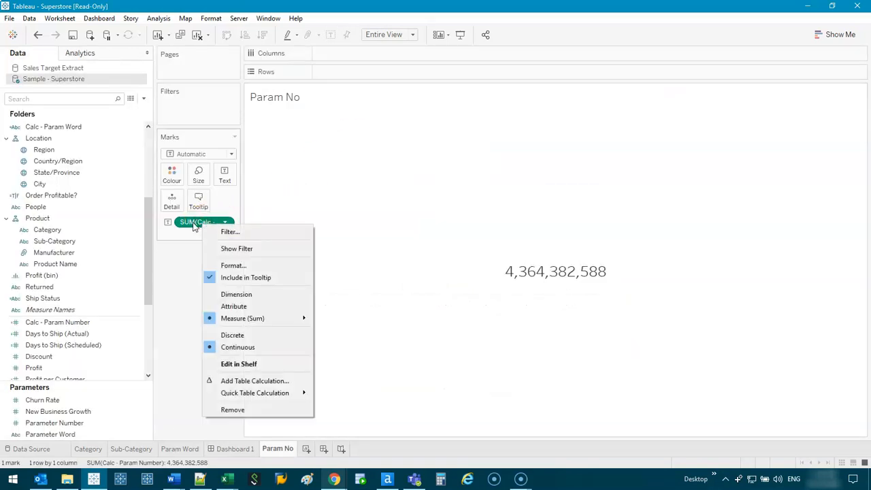
left_click(275, 294)
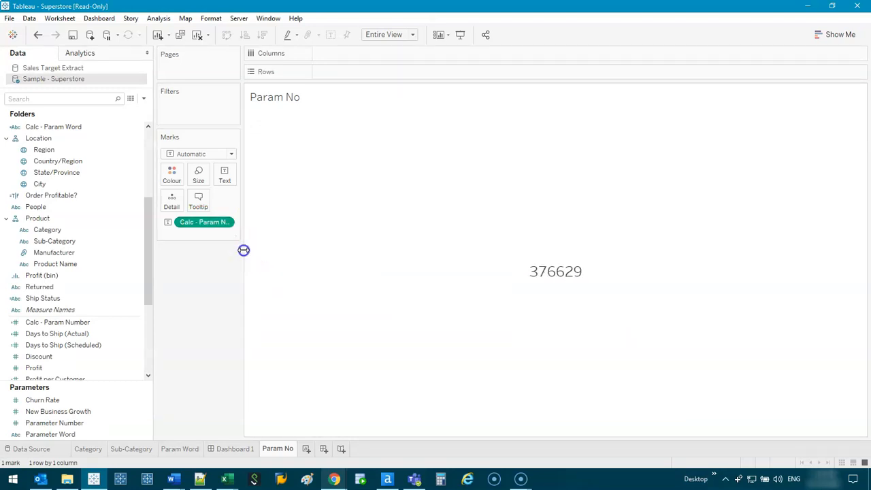
left_click_drag(242, 249, 279, 253)
right_click(220, 226)
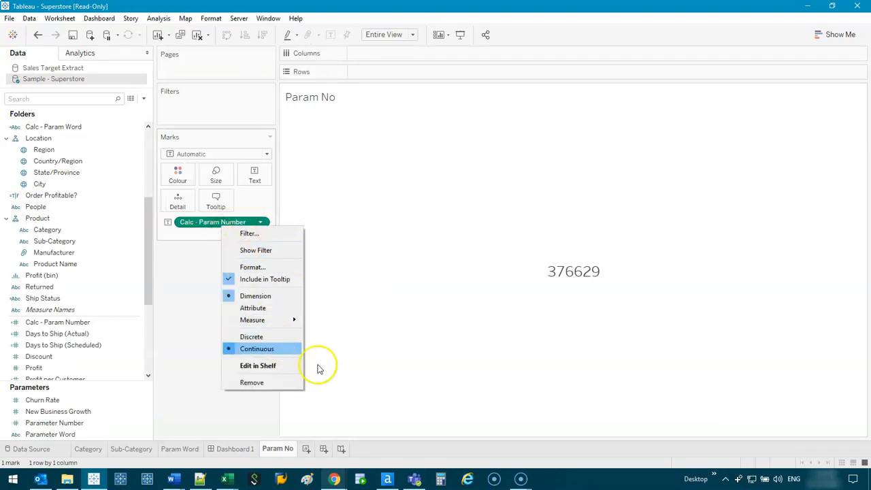
left_click(224, 452)
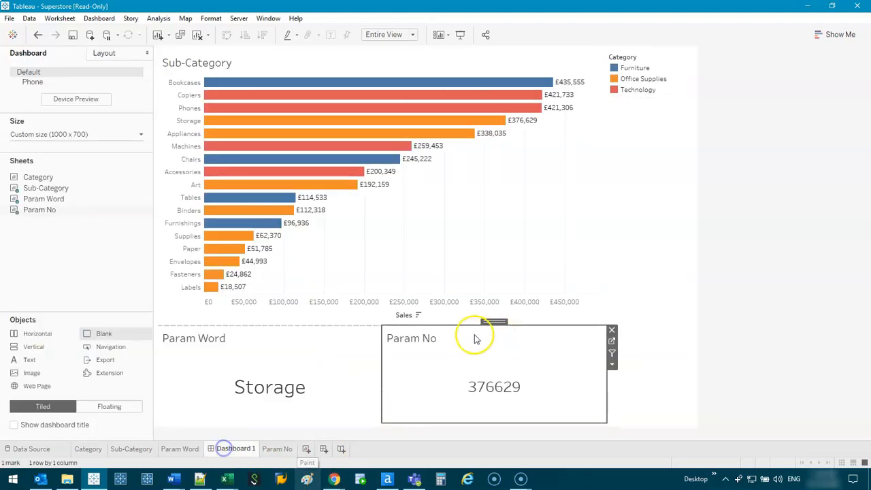
left_click(504, 242)
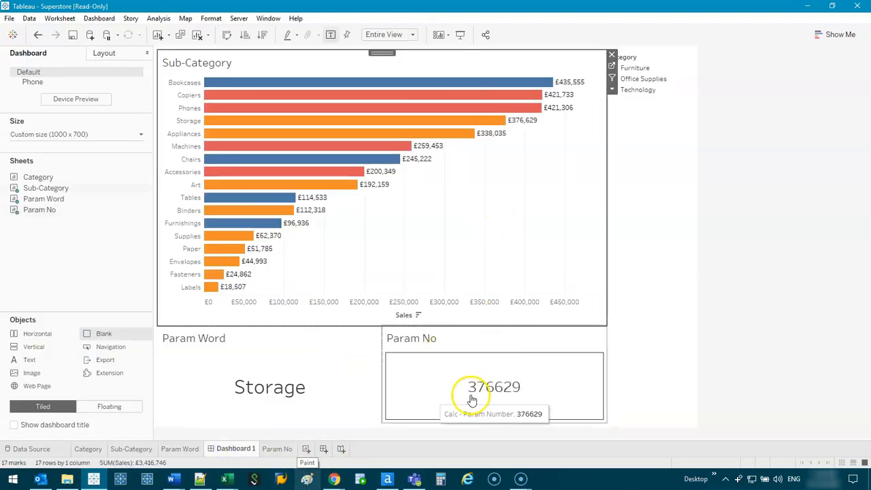
Format the Calc - Param Number value on the Param No sheet as dollar currency without decimals.
left_click(277, 449)
right_click(222, 226)
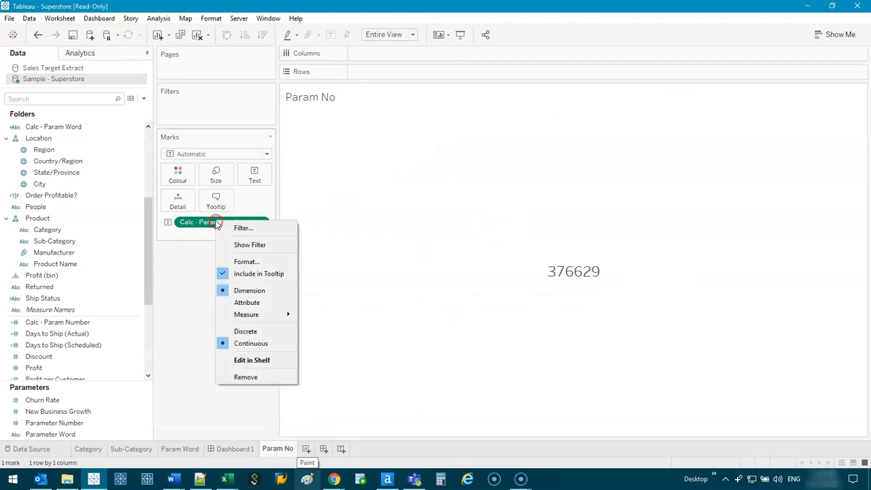
left_click(259, 262)
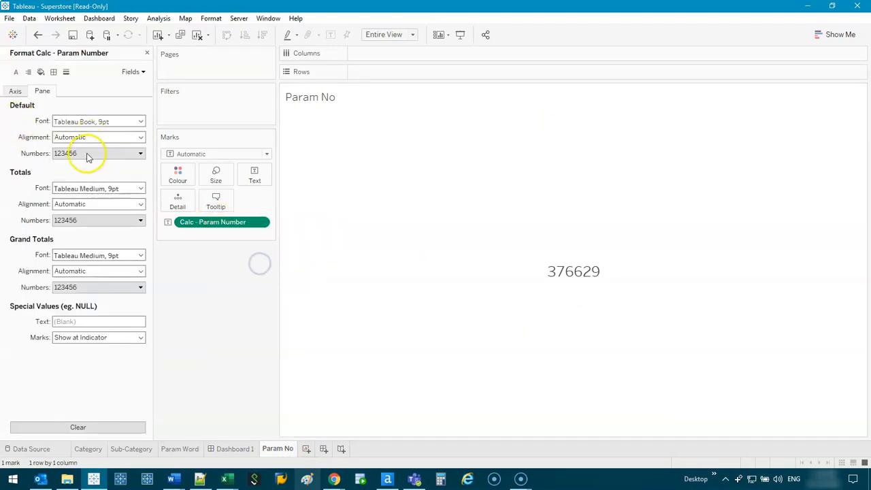
left_click(88, 154)
left_click(92, 203)
left_click(198, 193)
left_click(252, 375)
Test both parameter actions on Dashboard 1 with single bars such as Tables and Appliances, and with Phones and Storage selected together.
left_click(236, 453)
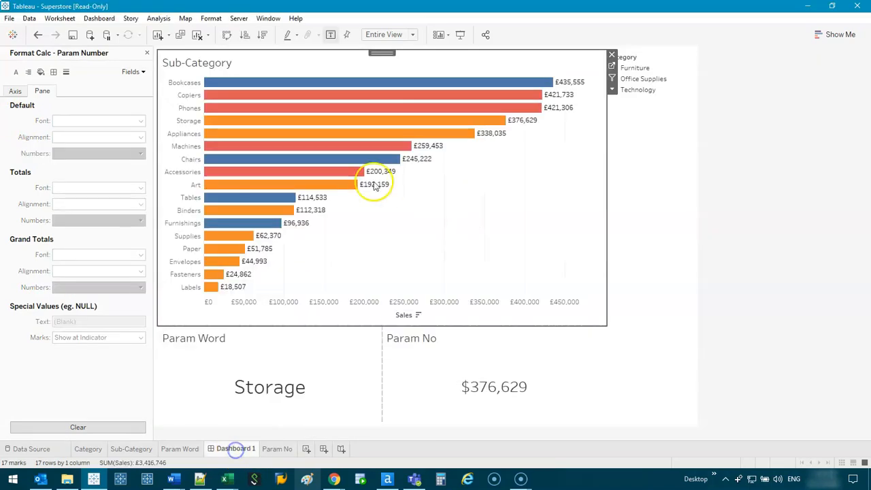
left_click(251, 199)
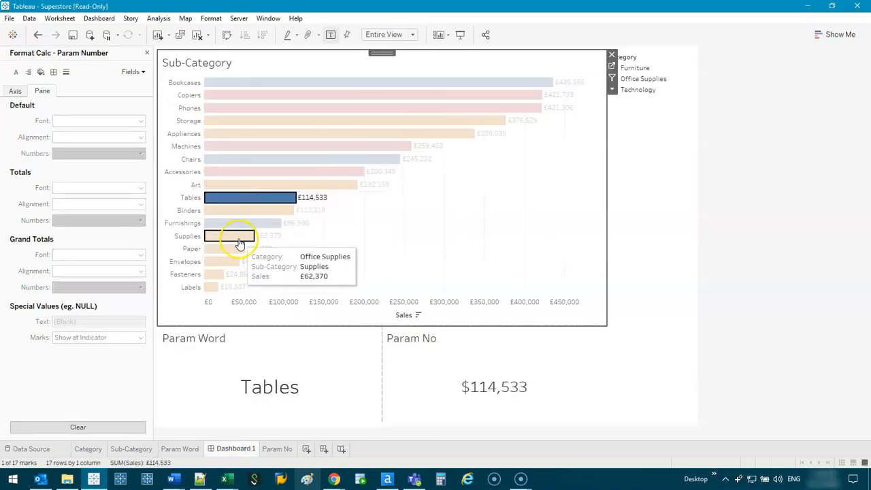
left_click(238, 236)
left_click(311, 131)
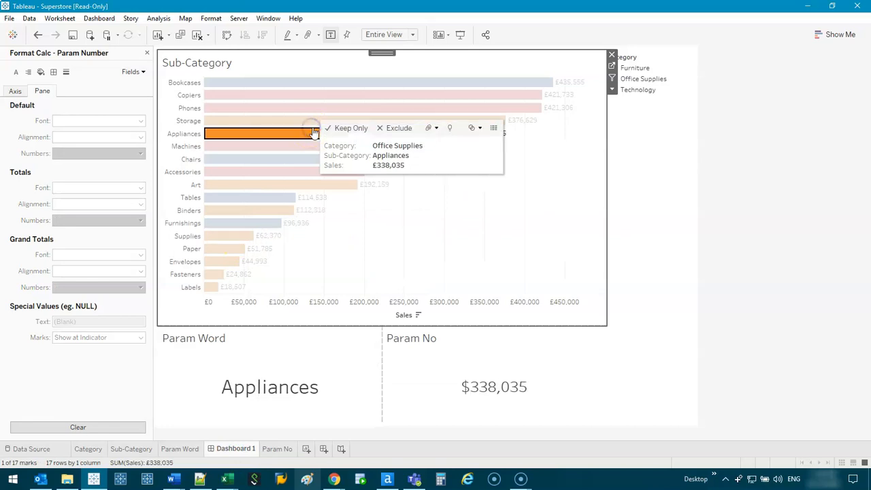
left_click_drag(556, 156, 484, 107)
left_click(502, 198)
left_click_drag(530, 158, 497, 109)
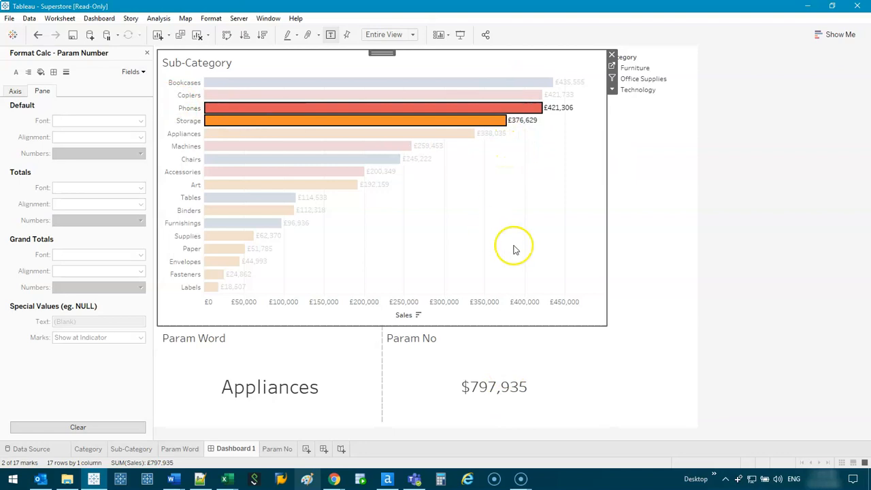
left_click(539, 216)
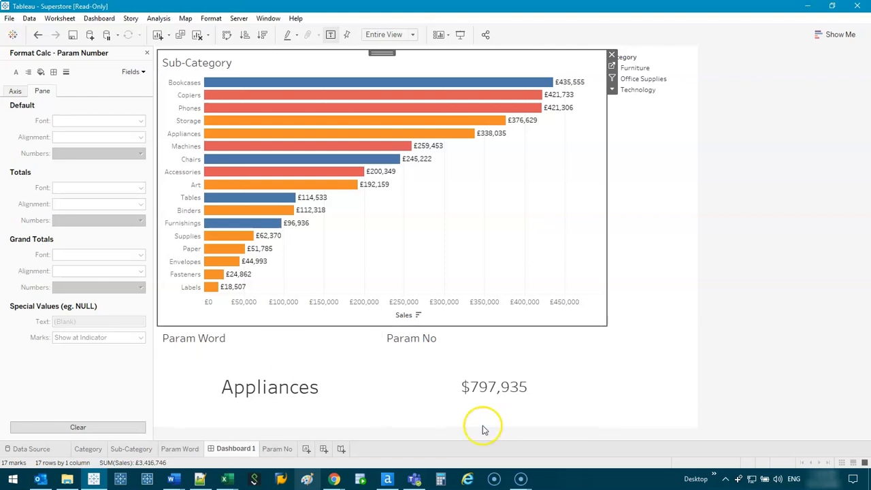
Create a new worksheet with a bar chart of Sales by Sub-Category, placing Sub-Category on rows and Sales on columns.
left_click(309, 449)
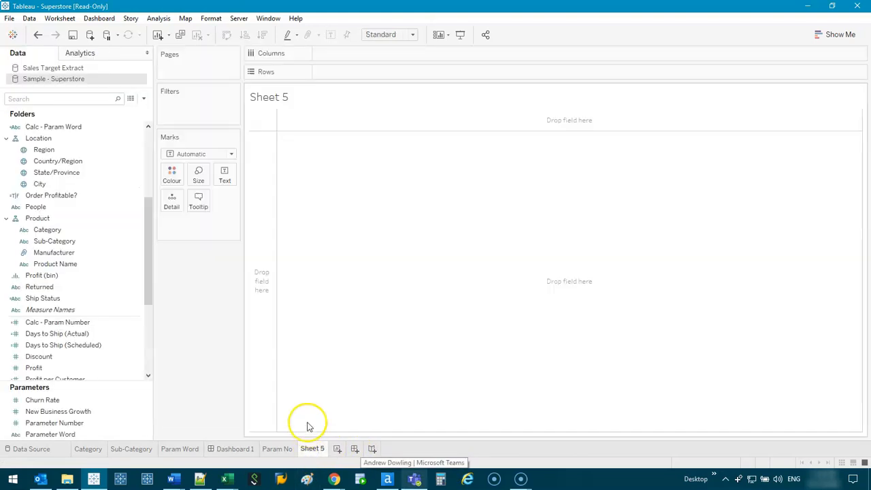
left_click_drag(153, 247, 169, 247)
left_click_drag(55, 241, 336, 213)
scroll(86, 288, "down", 5)
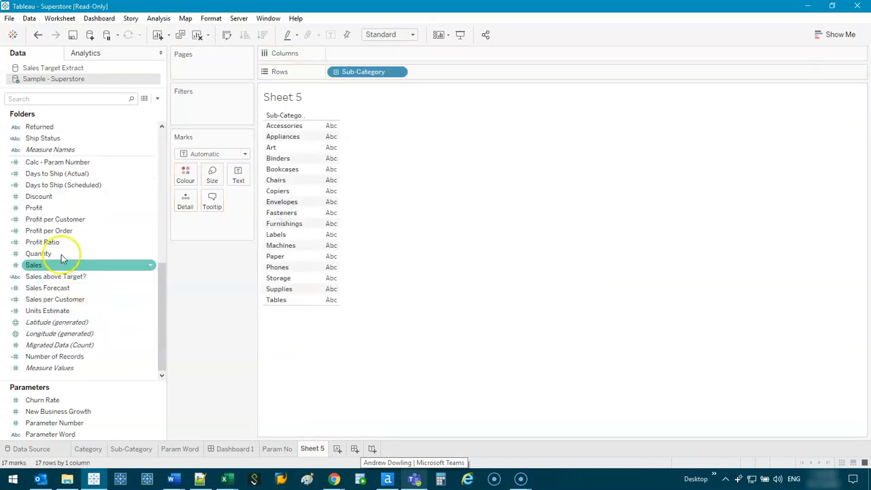
left_click_drag(35, 266, 402, 60)
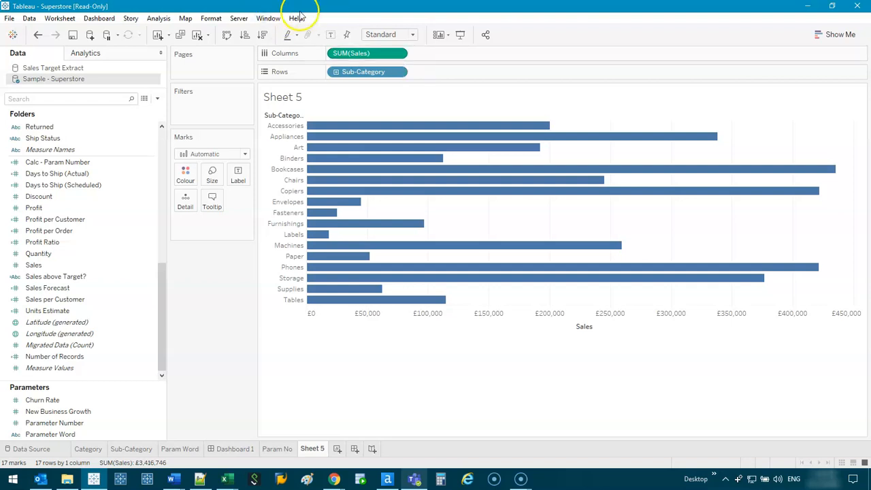
Fit Sheet 5 to Entire View and widen the Sub-Category label column.
left_click(410, 34)
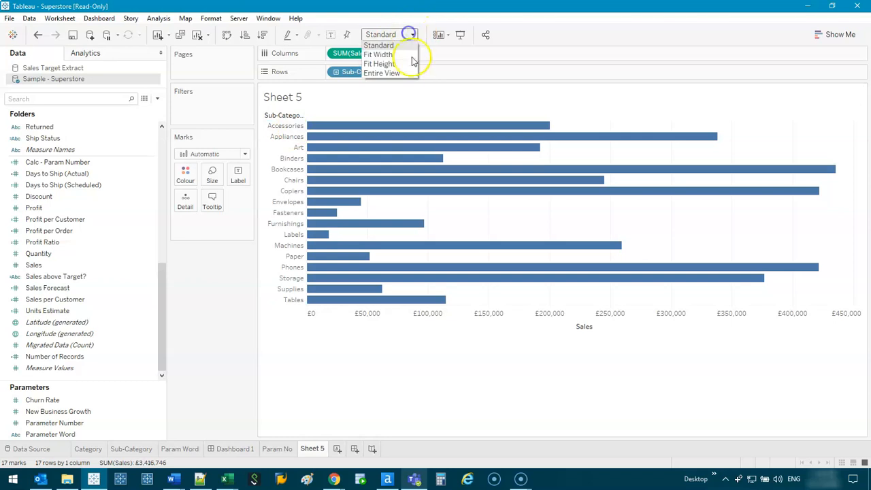
left_click(401, 72)
left_click_drag(308, 141, 322, 139)
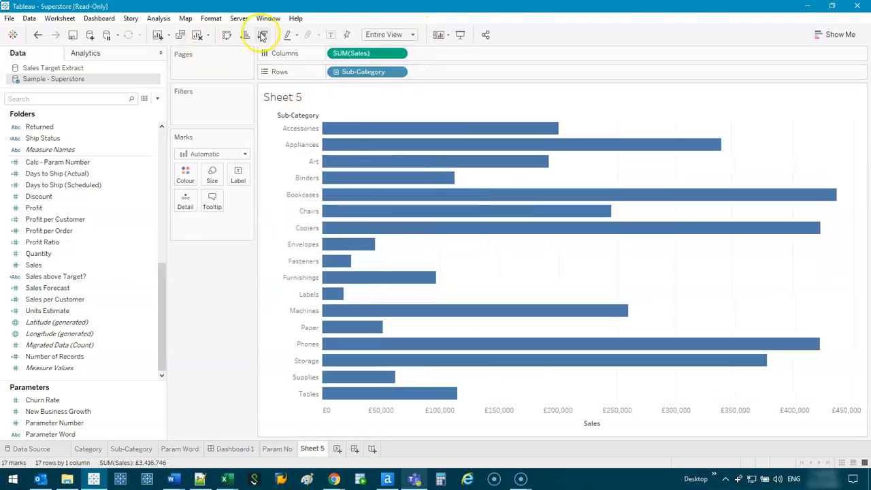
Sort the sub-categories by descending sales and hide the row field label, leaving slightly more room for the names.
left_click(262, 34)
right_click(266, 115)
left_click(314, 225)
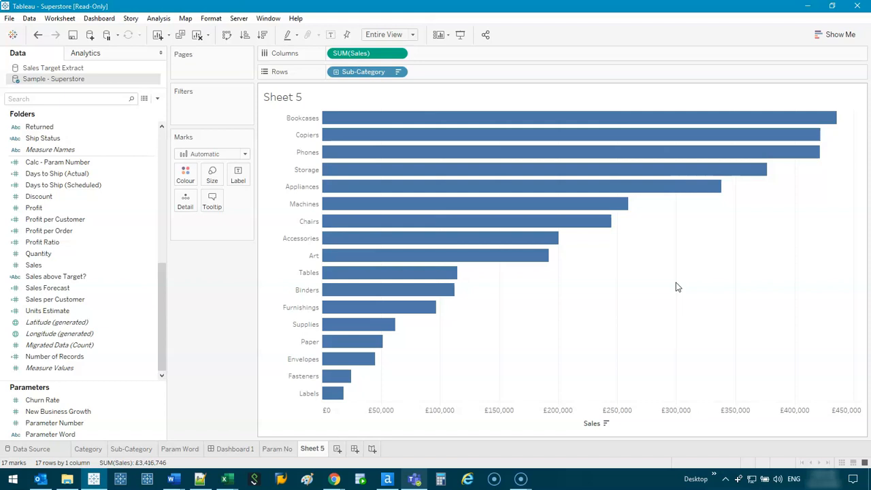
left_click(824, 266)
left_click_drag(321, 189, 327, 189)
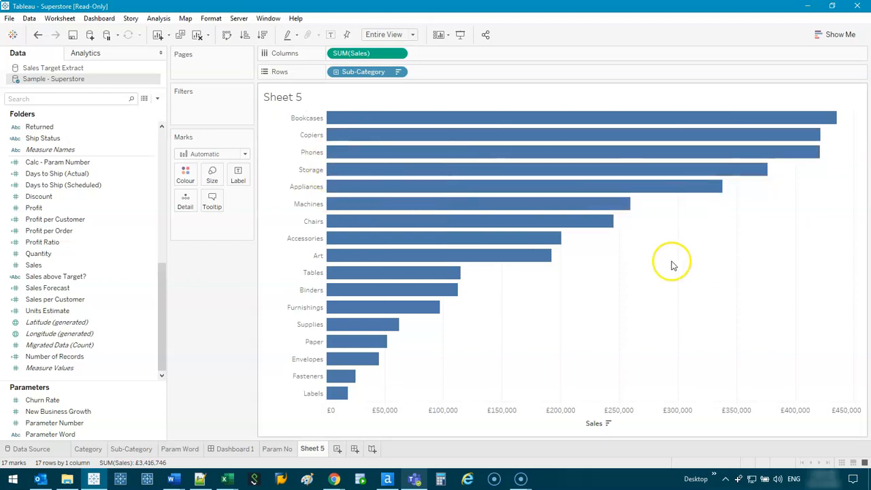
Create a set named Action Set Test from the five highest-selling sub-categories, Bookcases through Appliances.
left_click_drag(741, 222, 697, 121)
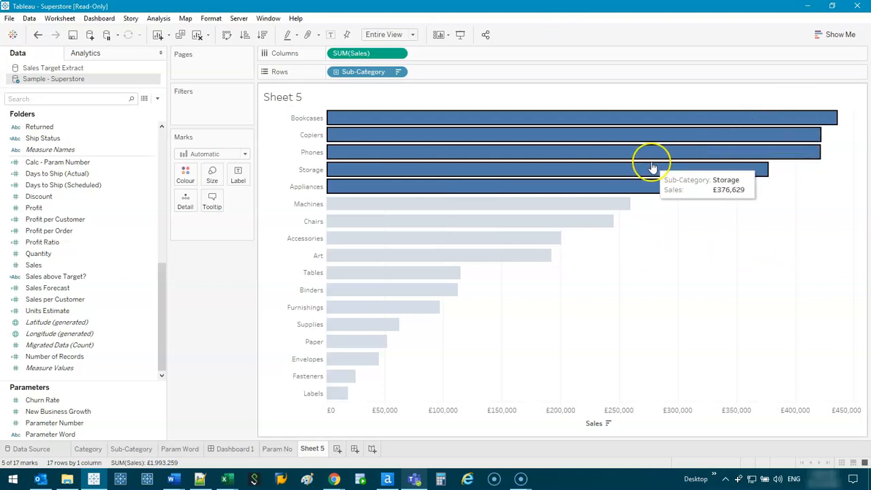
mouse_move(652, 165)
left_click(822, 150)
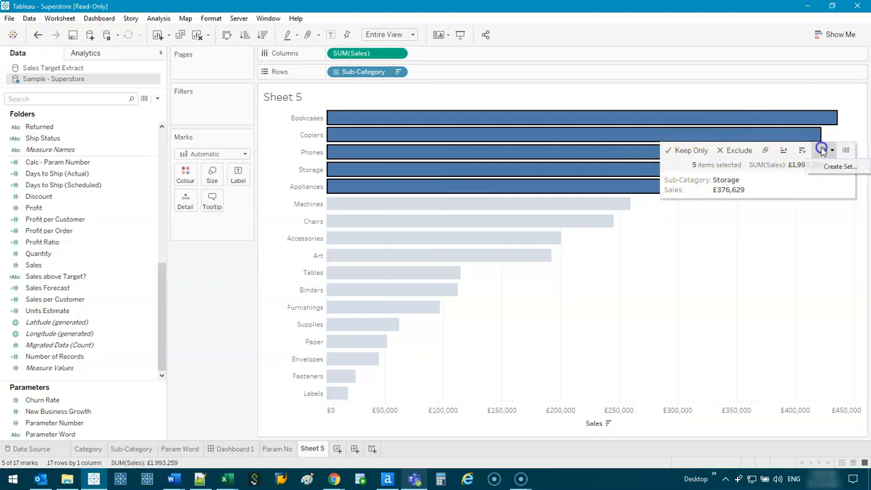
left_click(838, 167)
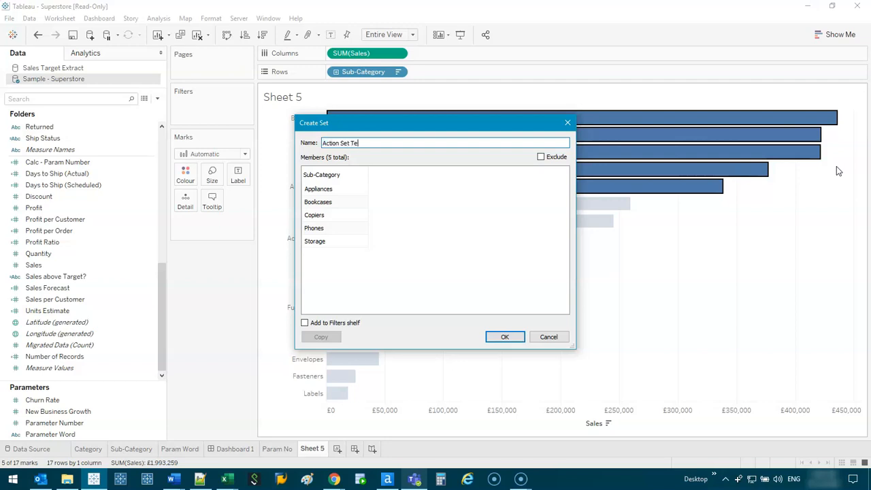
left_click(496, 337)
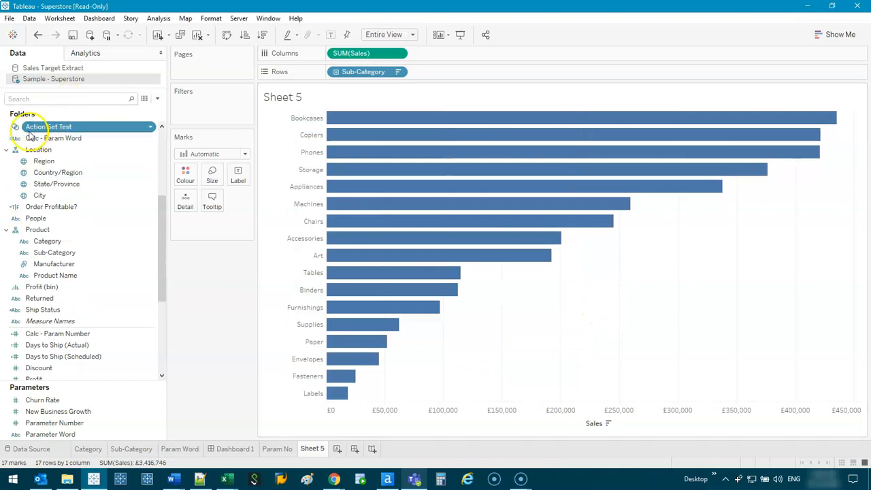
Colour the bars by Action Set Test and add the set to rows ahead of Sub-Category.
left_click_drag(63, 128, 191, 177)
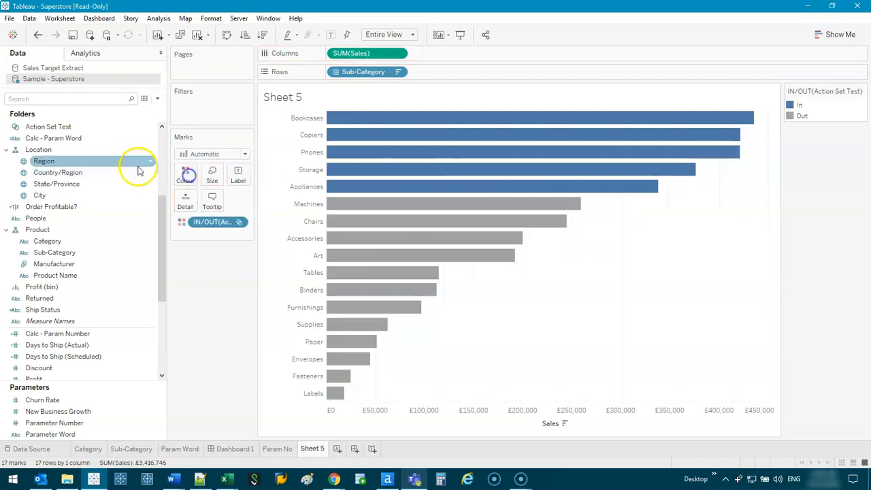
left_click_drag(68, 127, 336, 72)
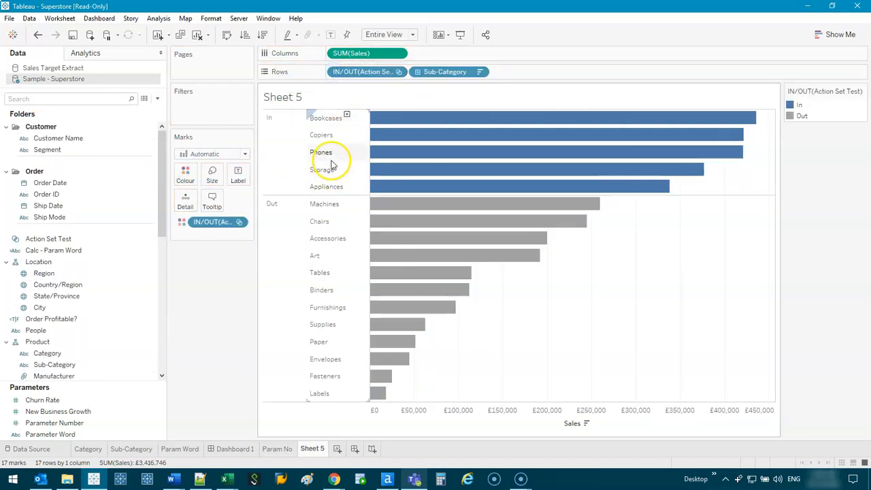
Recolour the Out members of Action Set Test orange in the colour legend.
double_click(827, 107)
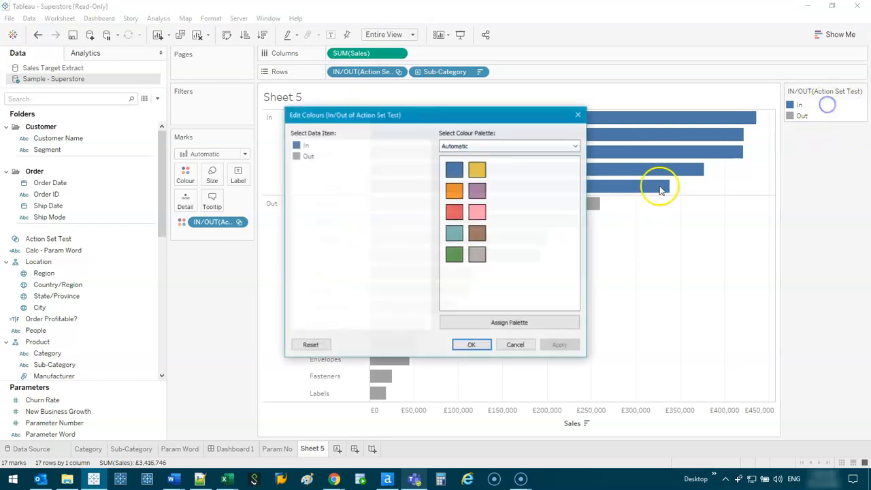
left_click(319, 156)
left_click(454, 191)
left_click(559, 345)
left_click(487, 346)
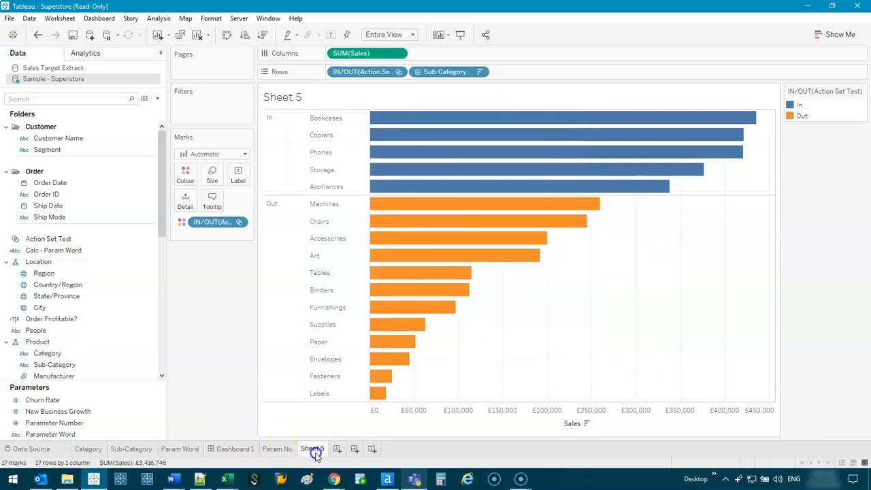
Create a new dashboard containing Sheet 5 and set its size to 1000 x 600.
left_click(354, 449)
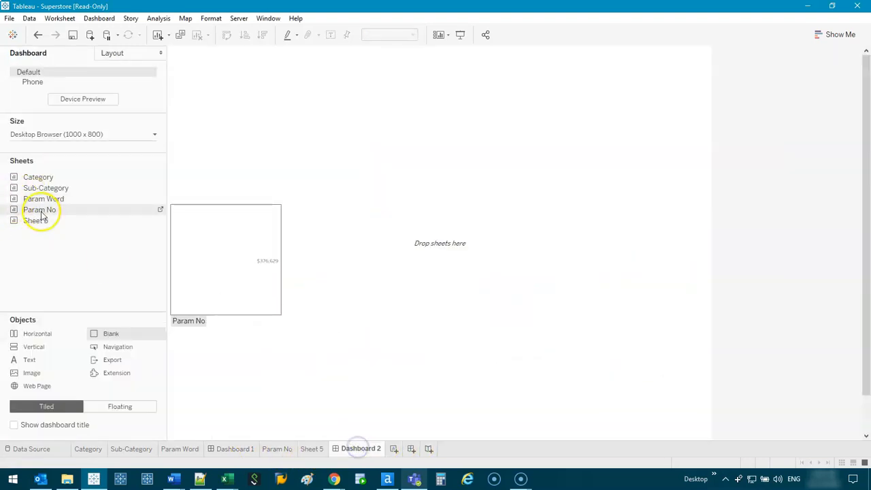
left_click_drag(37, 221, 408, 170)
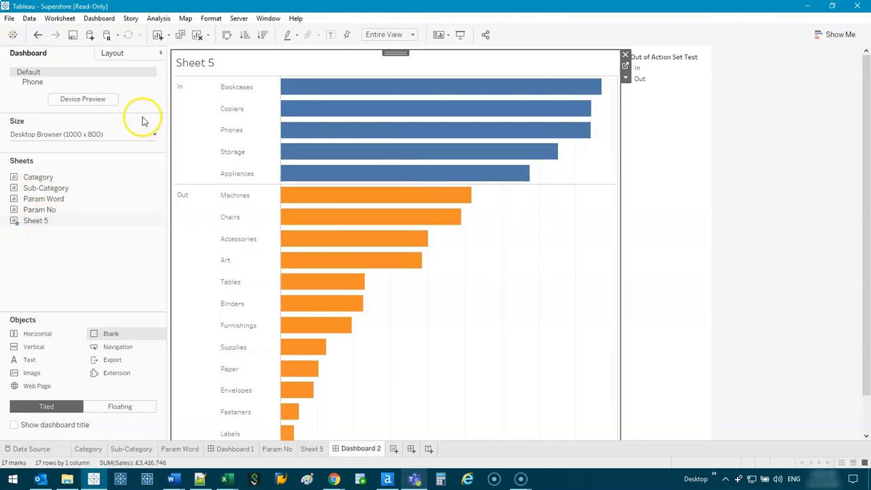
left_click(101, 136)
left_click(144, 204)
left_click(144, 203)
Remove the In/Out of Action Set Test legend container from the dashboard.
left_click(645, 142)
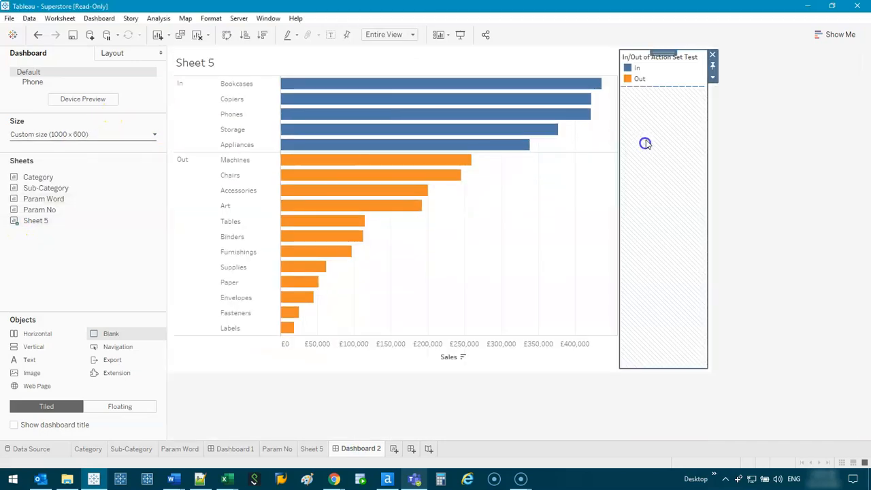
left_click(711, 56)
left_click(495, 258)
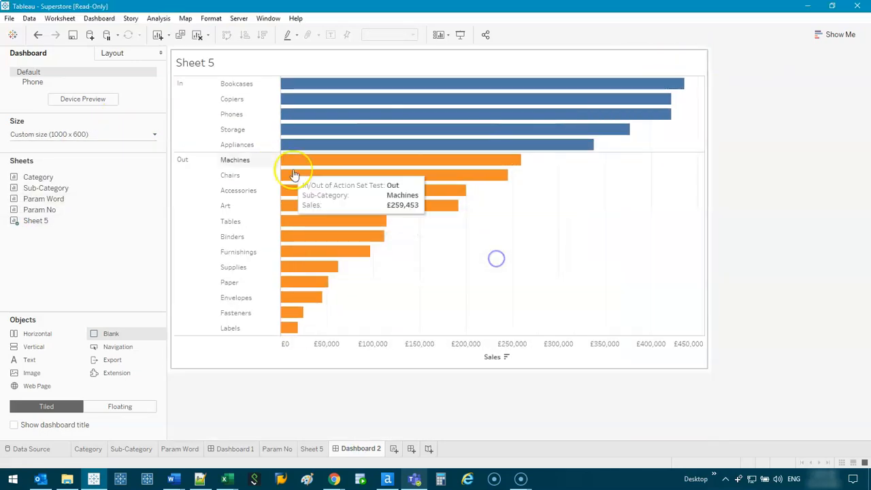
Rename Sheet 5 as Set Sub Cat.
left_click(311, 450)
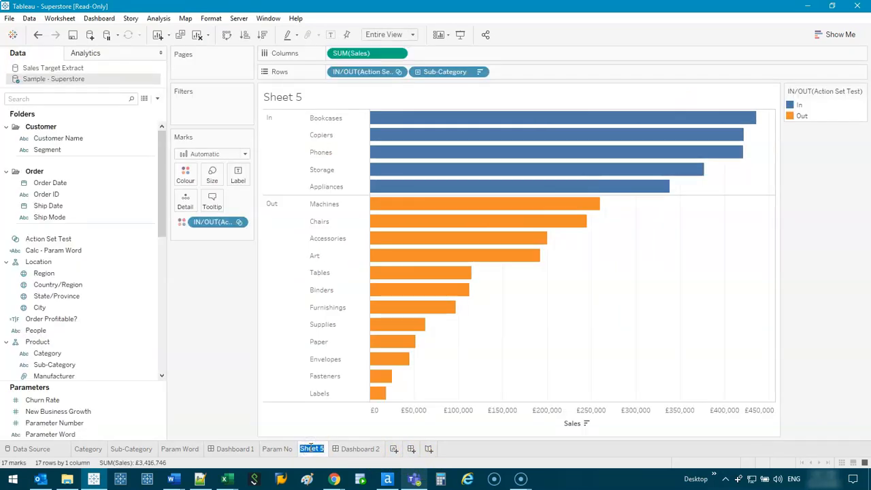
type("Set Sub Cat")
key("Return")
Create a new worksheet charting Sales by In/Out of Action Set Test.
left_click(408, 451)
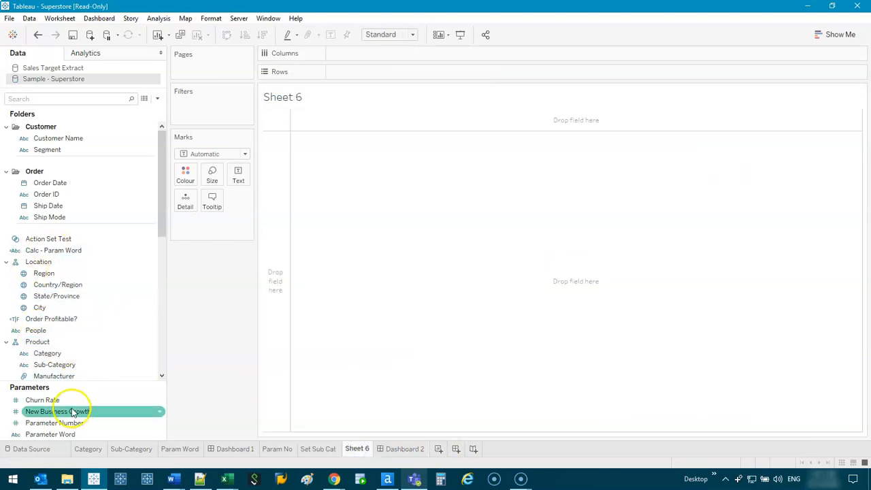
scroll(89, 341, "down", 5)
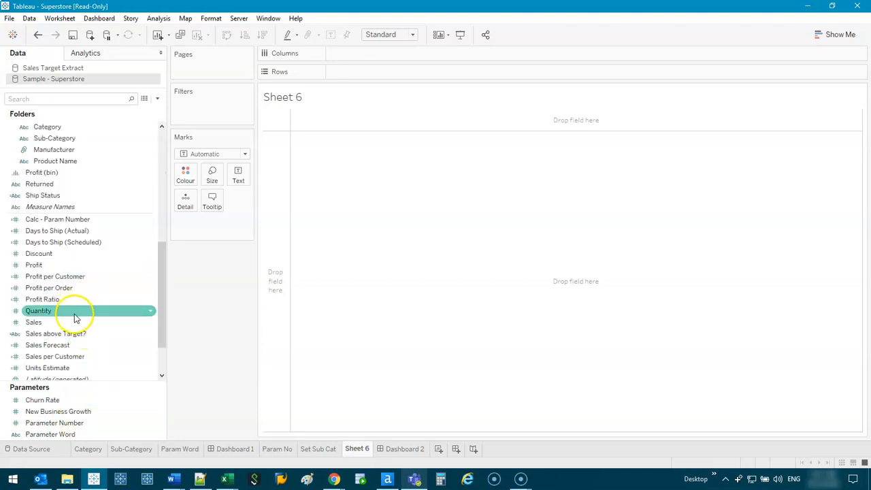
double_click(71, 323)
scroll(67, 199, "up", 5)
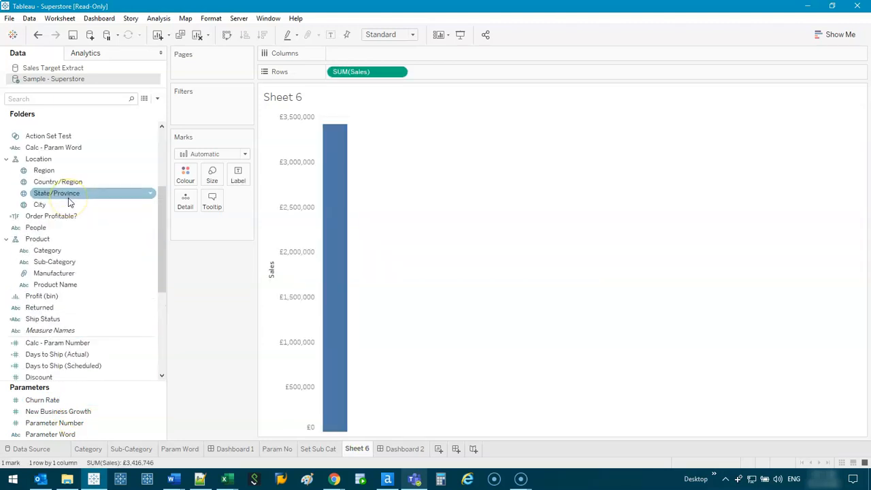
scroll(68, 202, "up", 1)
double_click(74, 159)
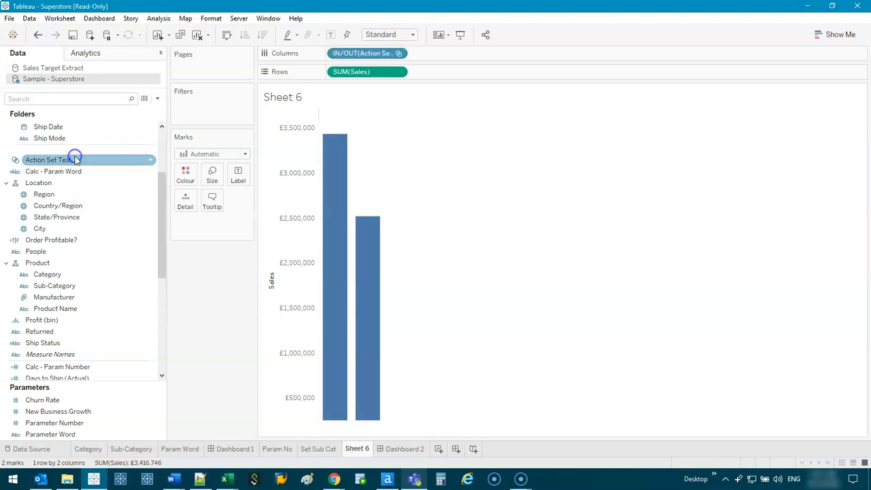
Convert the chart to a pie and label its slices with the In/Out set membership and Sales.
mouse_move(357, 404)
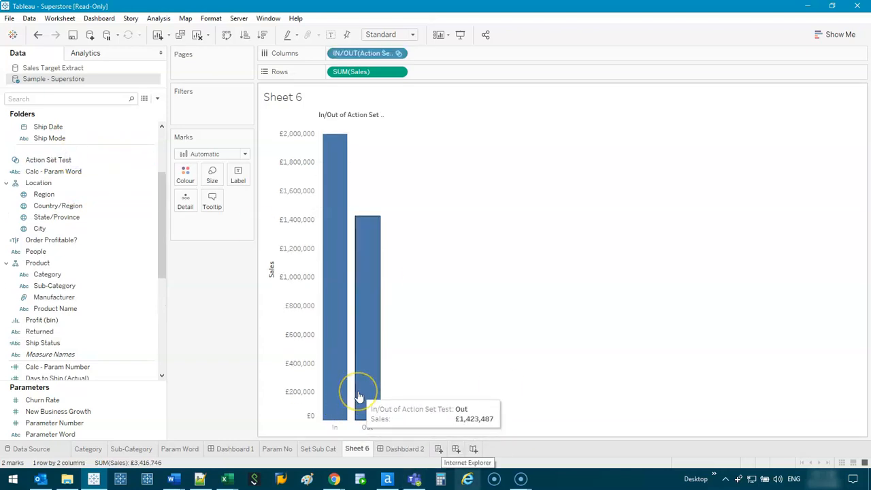
left_click(840, 34)
left_click(845, 88)
left_click(839, 34)
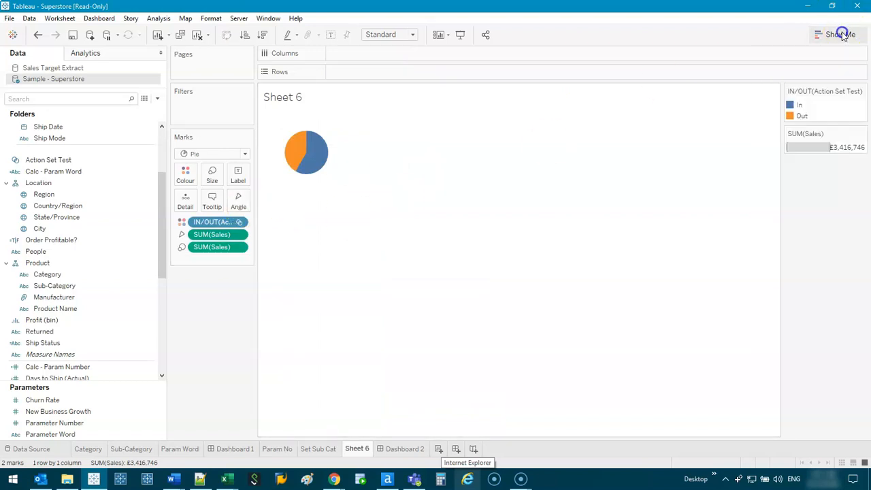
left_click_drag(216, 221, 235, 178)
left_click_drag(210, 245, 238, 171)
Fit the sheet to Entire View and enlarge the pie.
left_click(411, 34)
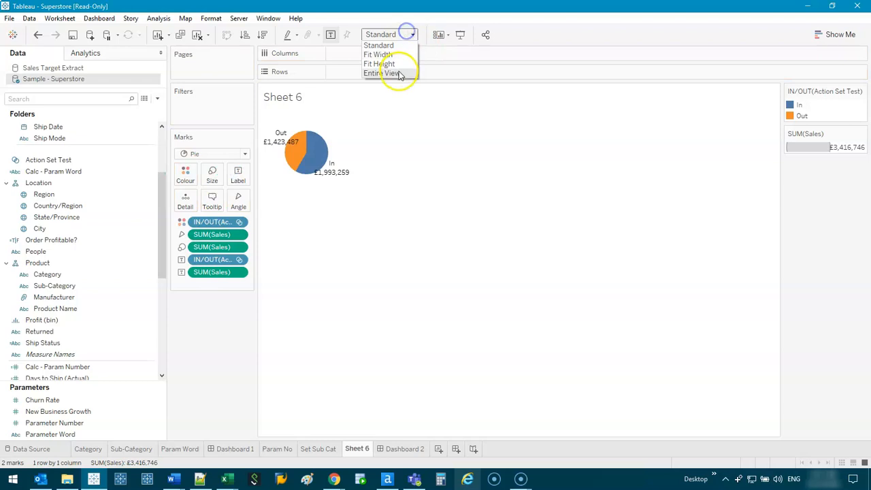
left_click(398, 71)
left_click(212, 174)
left_click_drag(231, 201, 241, 202)
Rename Sheet 6 as Pie.
double_click(372, 450)
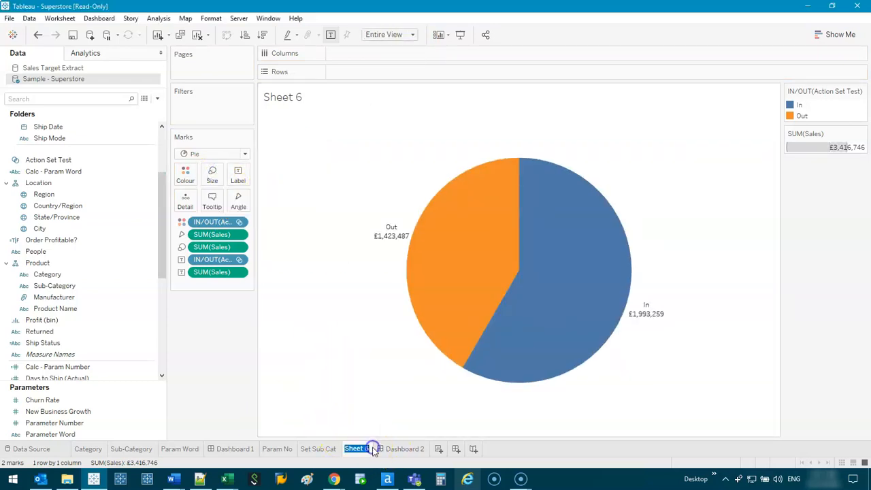
type("Pie")
key("Return")
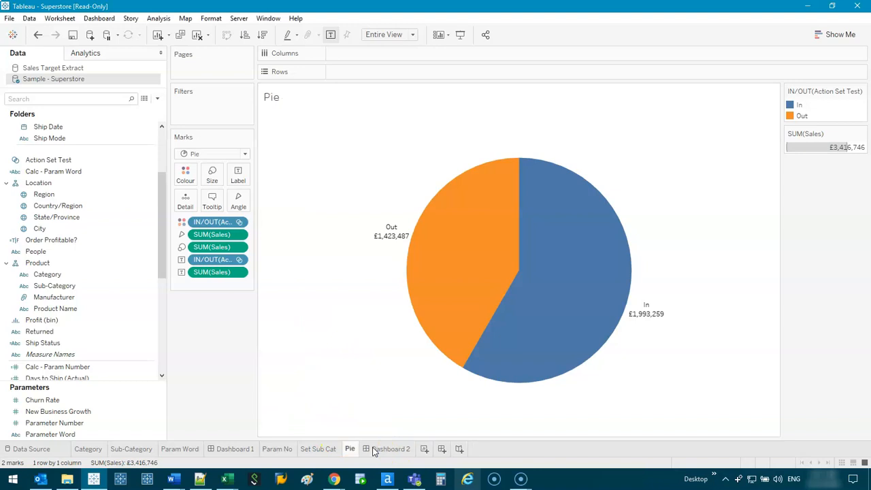
Add the Pie sheet beside the bar chart on Dashboard 2 and delete the legend container with its items.
left_click(372, 450)
left_click_drag(30, 231, 645, 176)
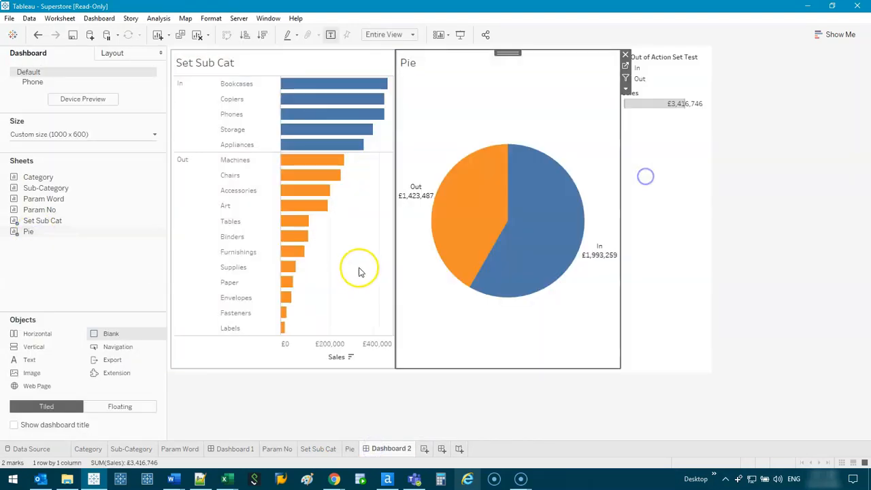
left_click(712, 55)
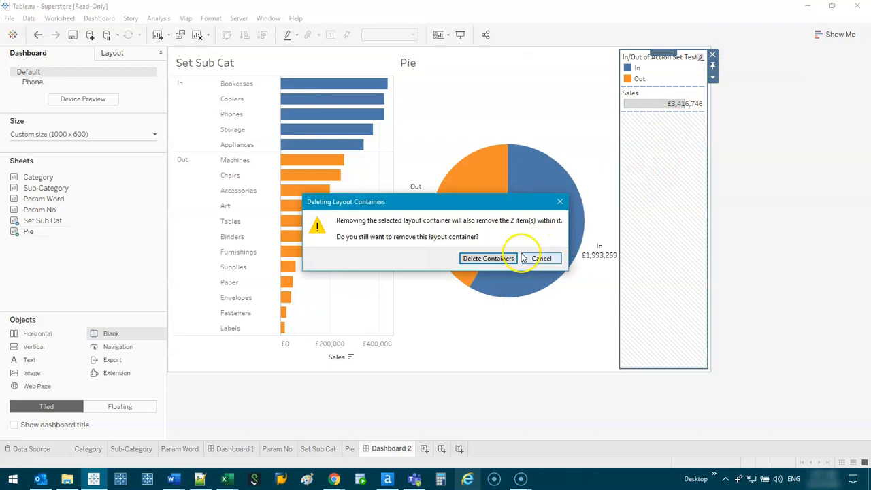
left_click(514, 259)
Enlarge Dashboard 2 to a custom fixed size of 1300 x 700 px.
left_click(132, 136)
left_click(75, 197)
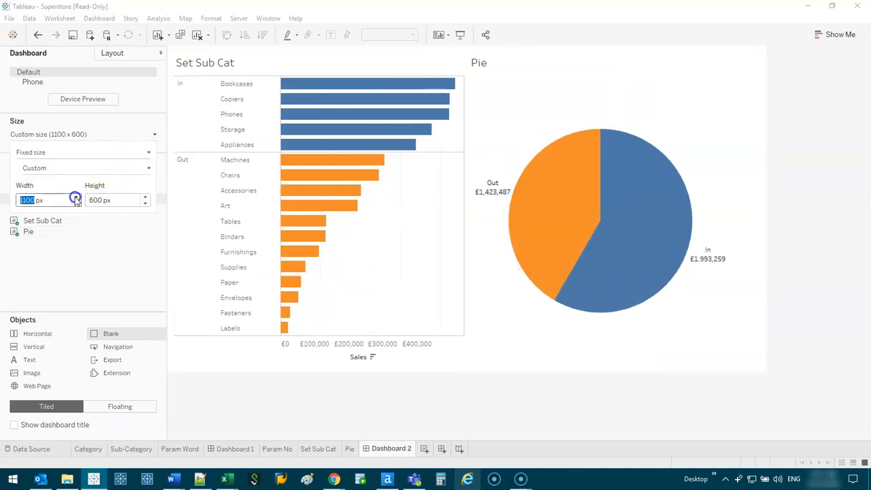
left_click(75, 197)
left_click(145, 197)
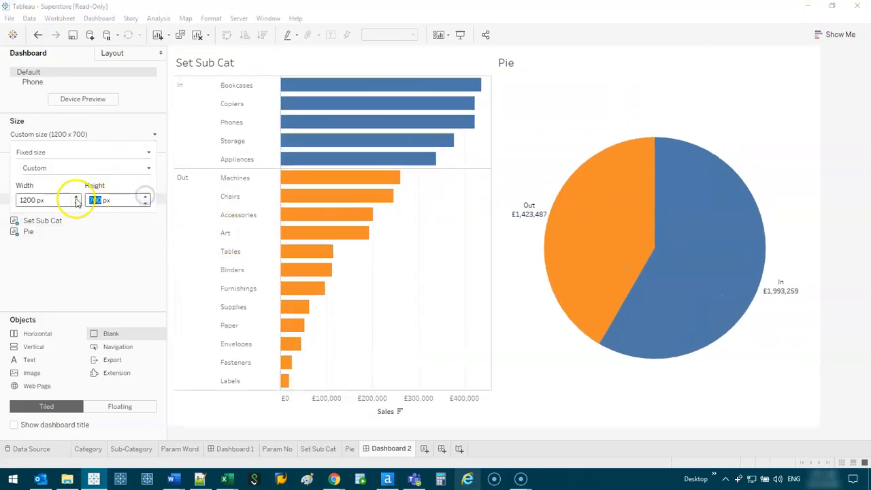
left_click(76, 197)
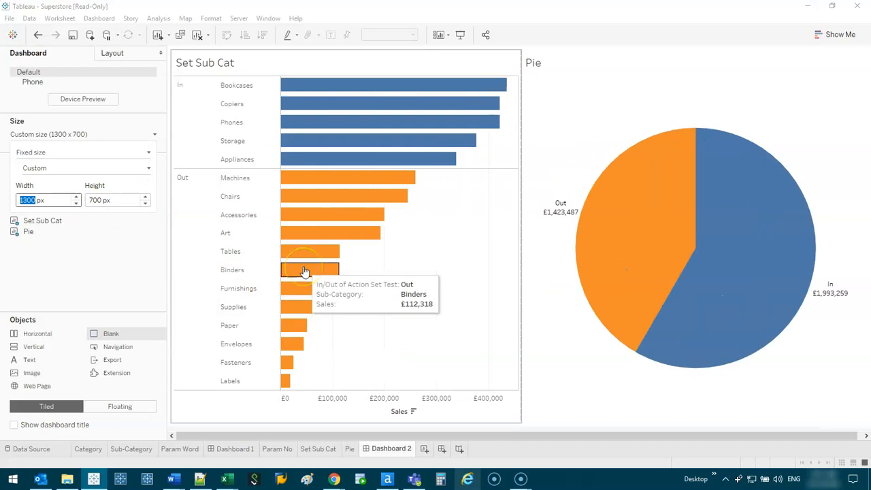
left_click(68, 289)
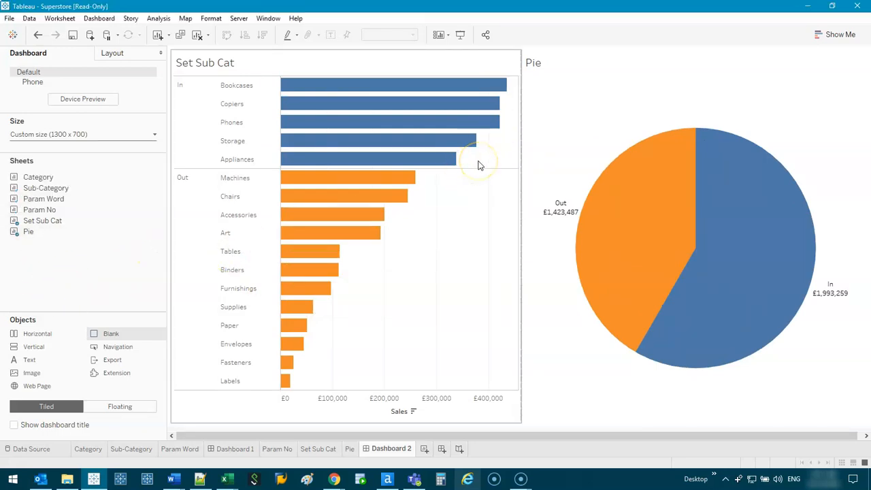
Select the five In bars, the Machines bar and clear the selections to examine how the pie responds without an action.
left_click_drag(479, 164, 305, 86)
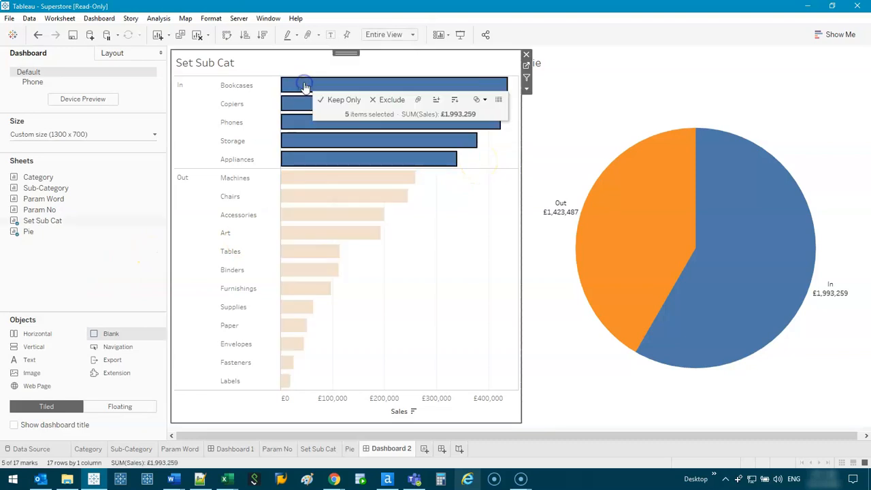
left_click(484, 165)
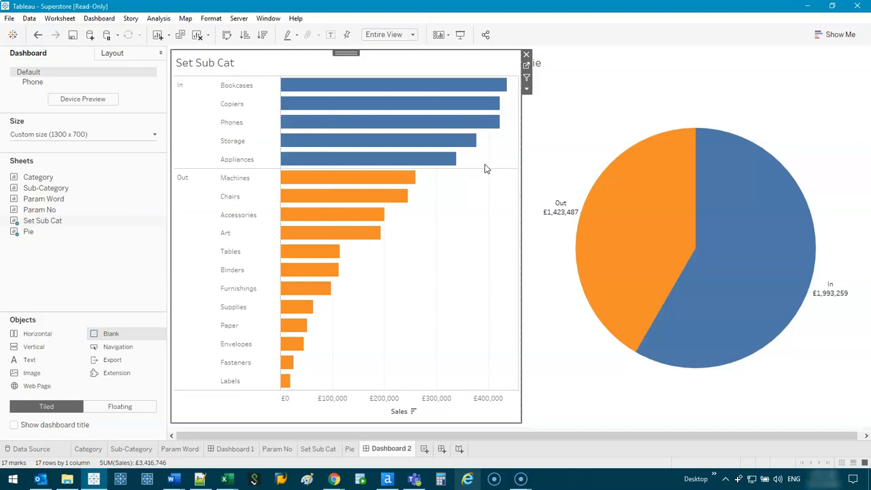
left_click(378, 179)
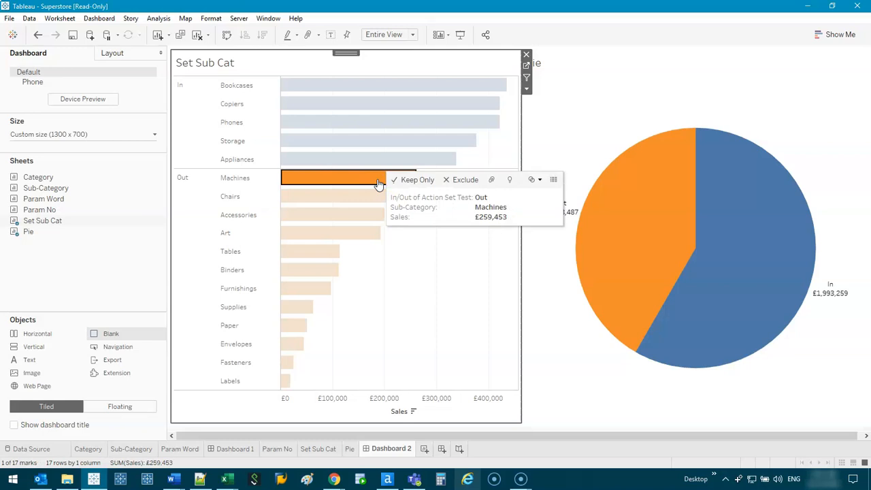
left_click(436, 288)
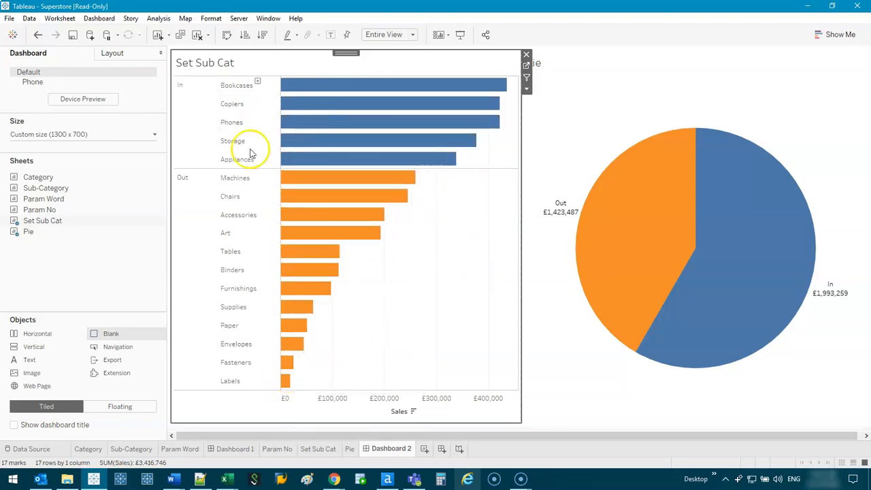
left_click(396, 177)
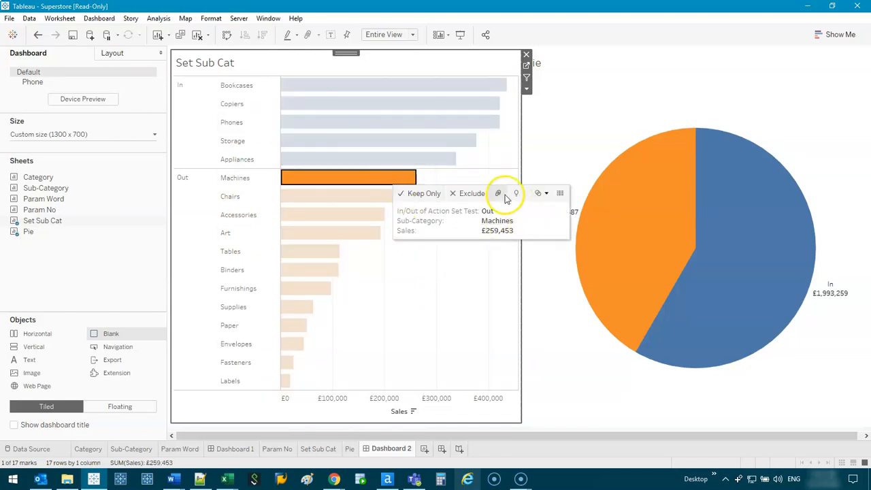
left_click(455, 291)
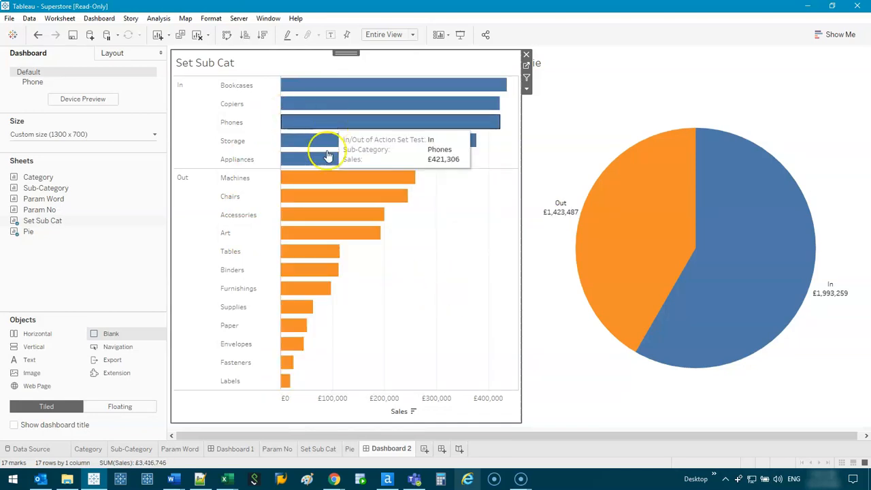
left_click(469, 332)
left_click(101, 297)
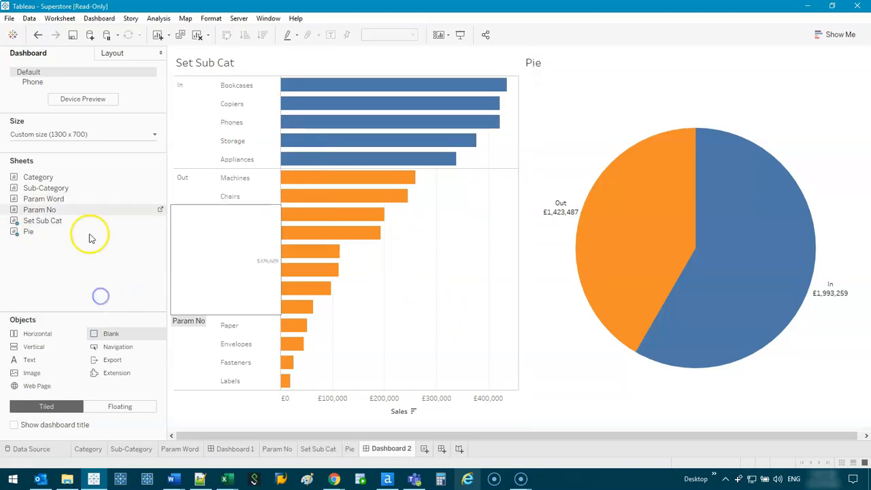
Start a Change Set Values action on Dashboard 2 that runs on Select with only Set Sub Cat as its source sheet.
left_click(101, 18)
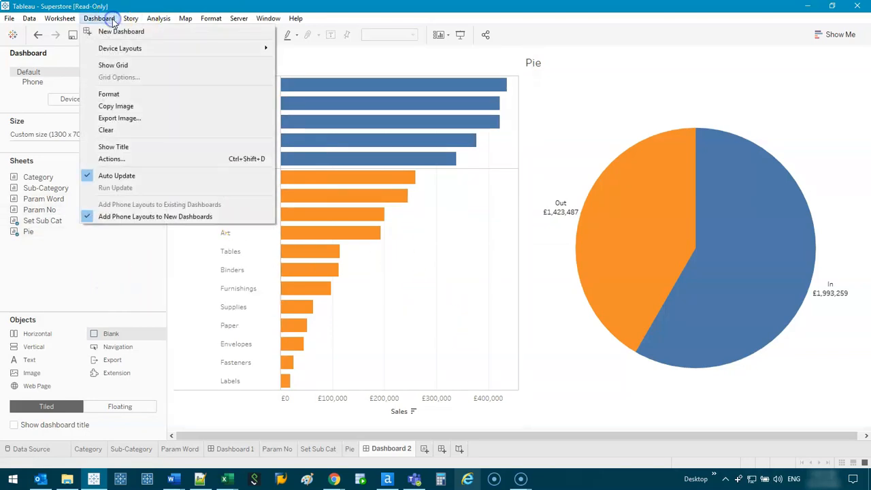
left_click(123, 160)
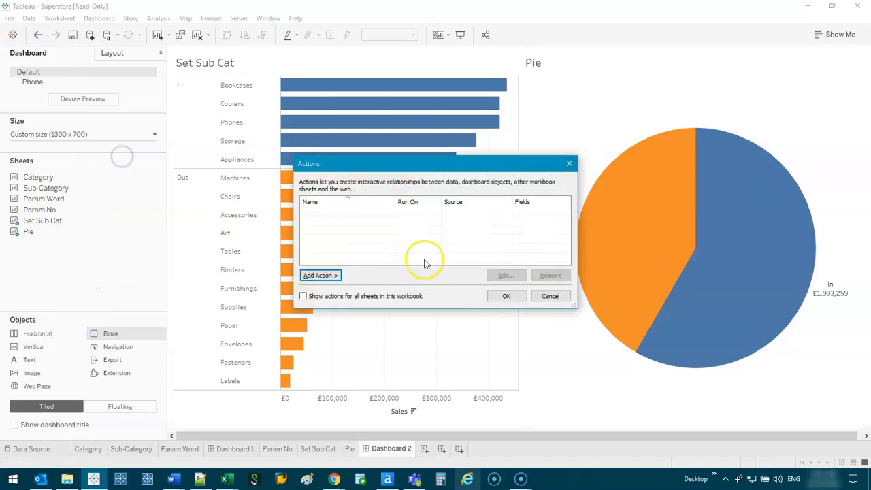
left_click(335, 276)
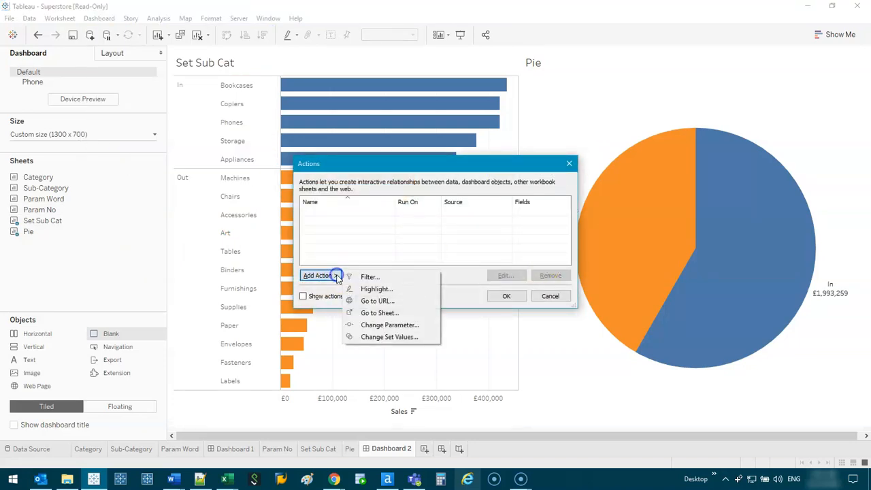
left_click(406, 338)
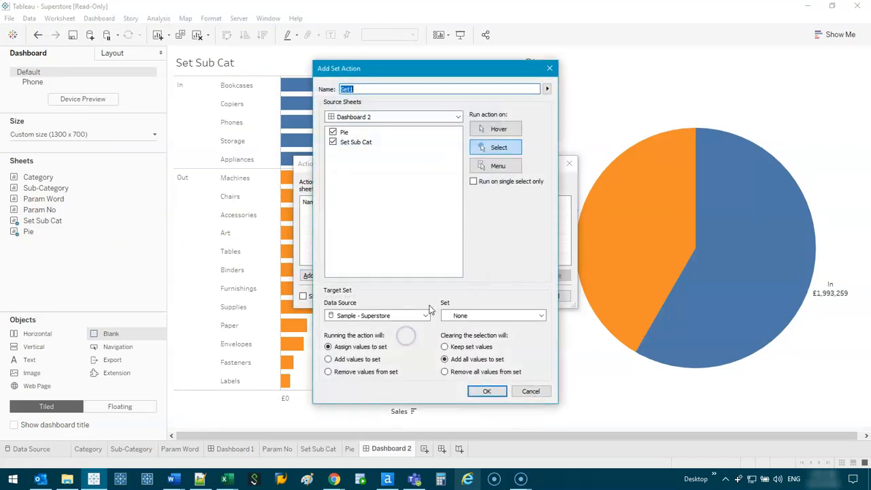
left_click_drag(436, 68, 524, 67)
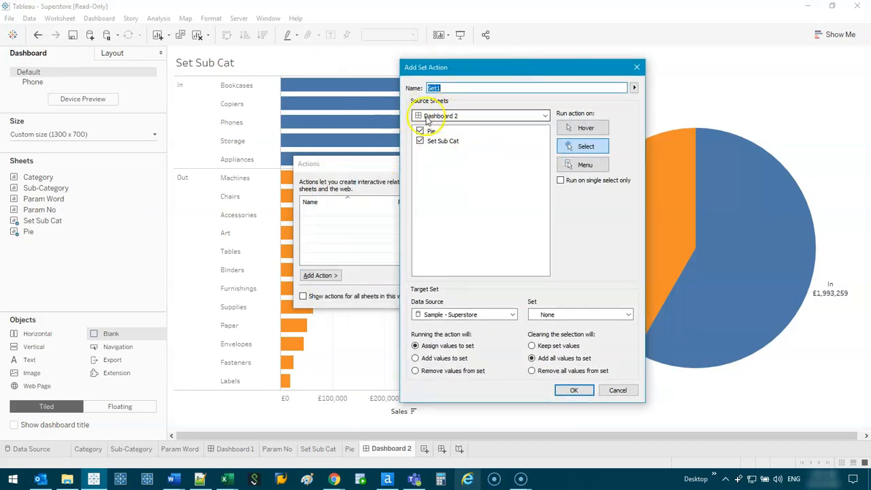
left_click(420, 131)
left_click(583, 147)
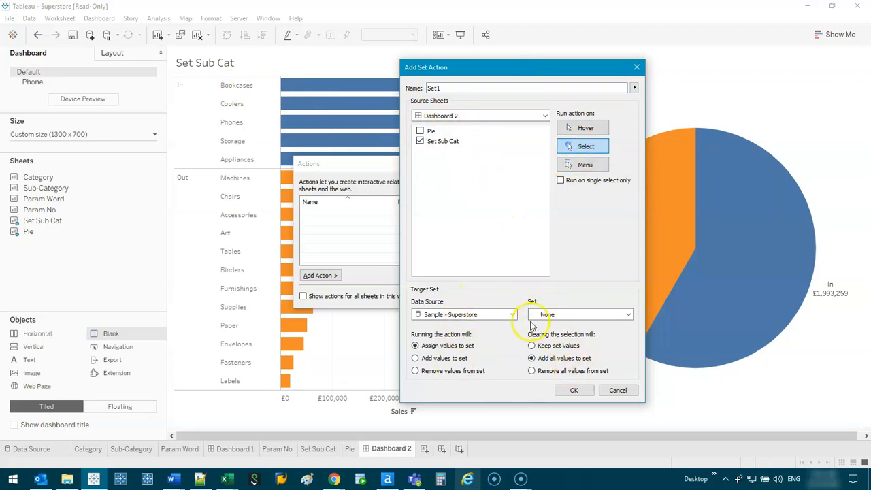
Target Action Set Test with the new set action, assigning values on selection and adding all values on clearing, and save it.
left_click(557, 316)
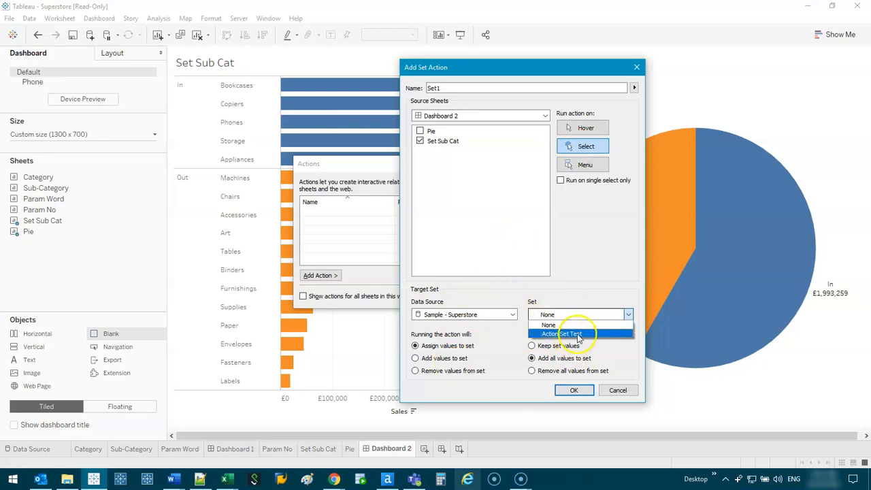
left_click(578, 334)
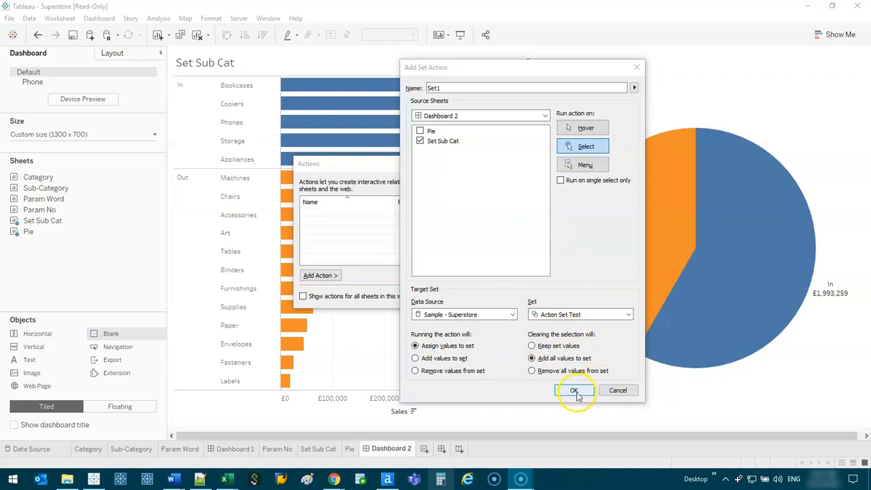
left_click(575, 392)
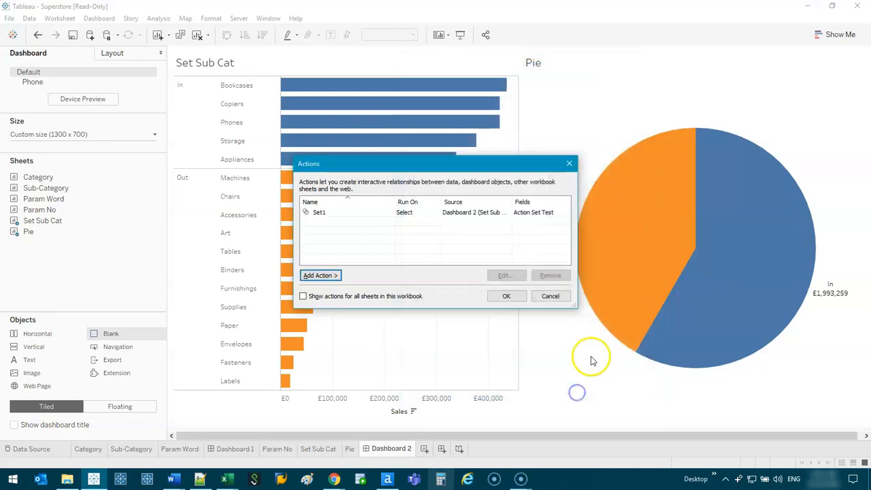
left_click(515, 299)
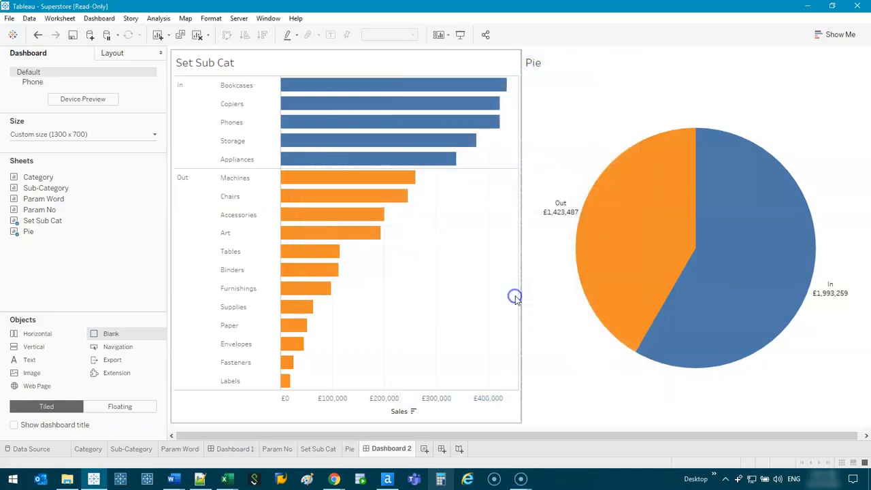
Select the Machines bar, the top five bars and the top eight bars, clearing between selections, to examine how the pie responds.
left_click(392, 178)
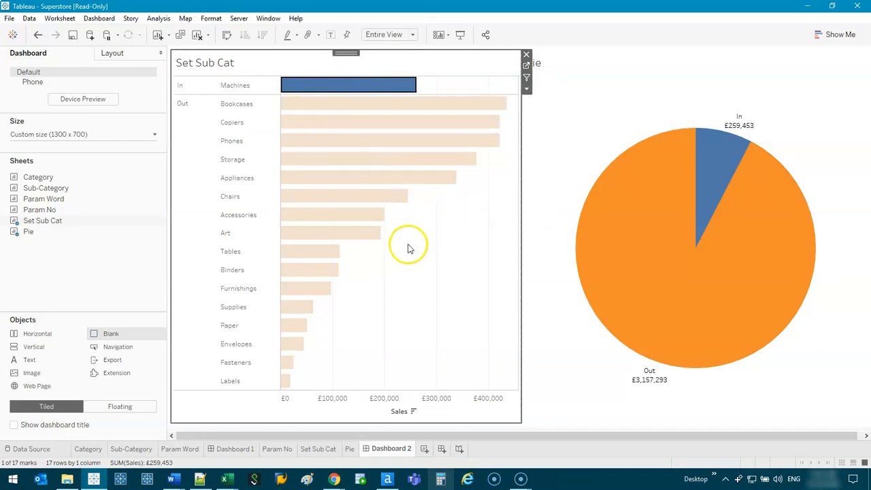
left_click(438, 276)
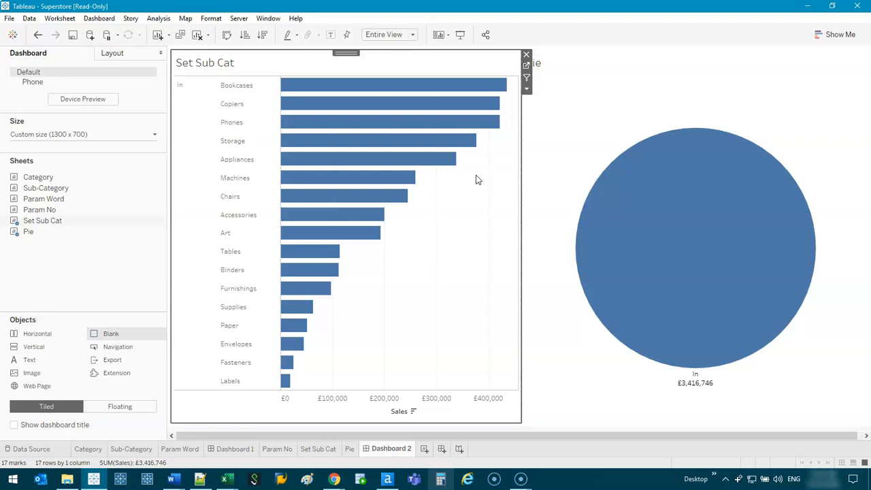
left_click_drag(472, 161, 420, 78)
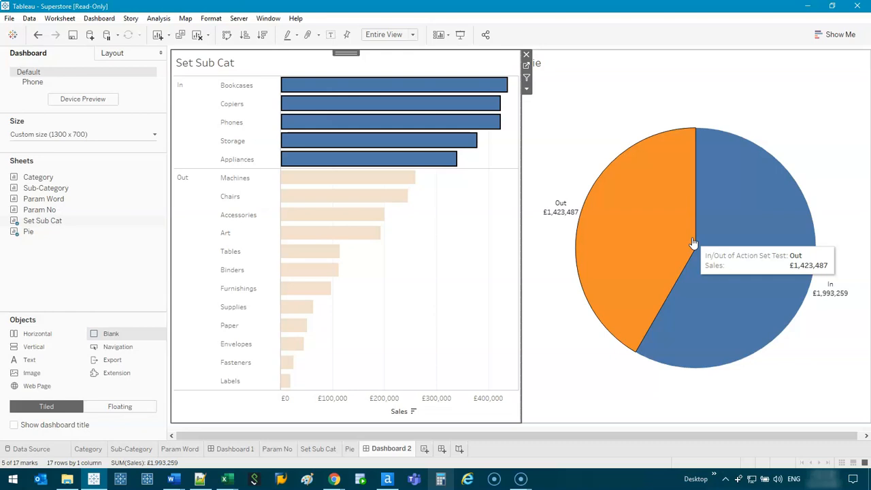
left_click_drag(450, 224, 346, 91)
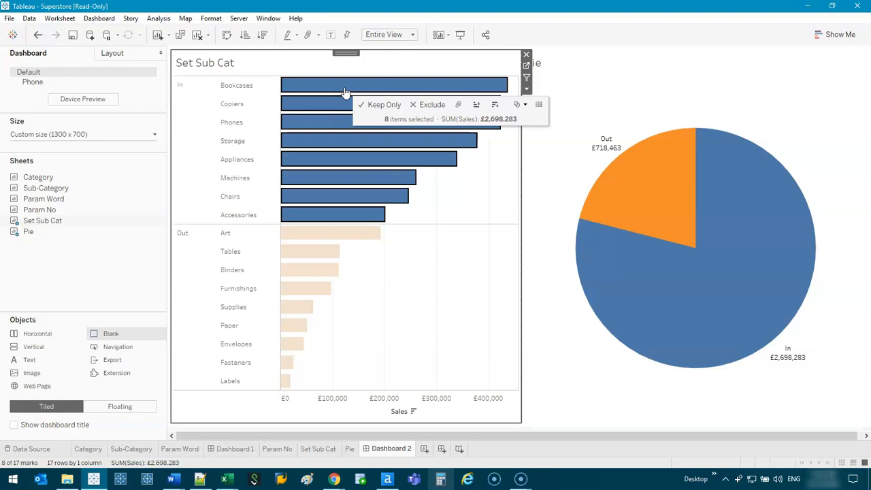
left_click(451, 251)
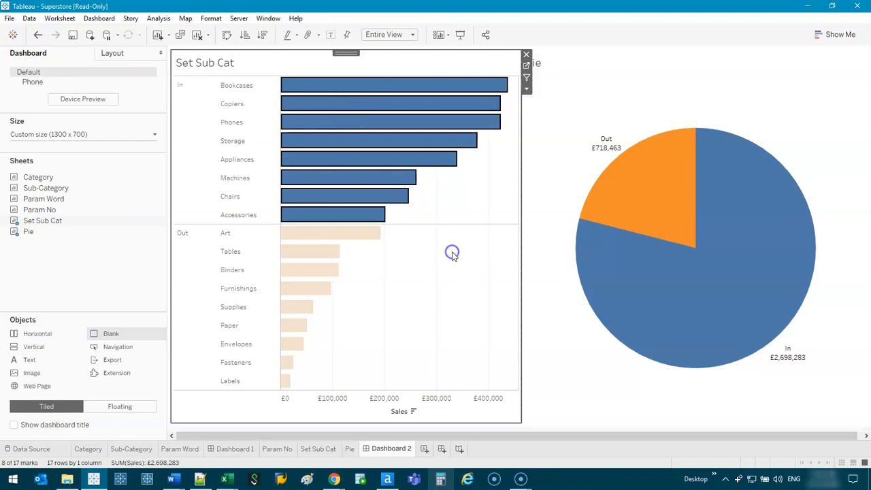
Edit the Set1 action so running it adds values to the set and clearing the selection keeps set values.
left_click(107, 19)
left_click(122, 159)
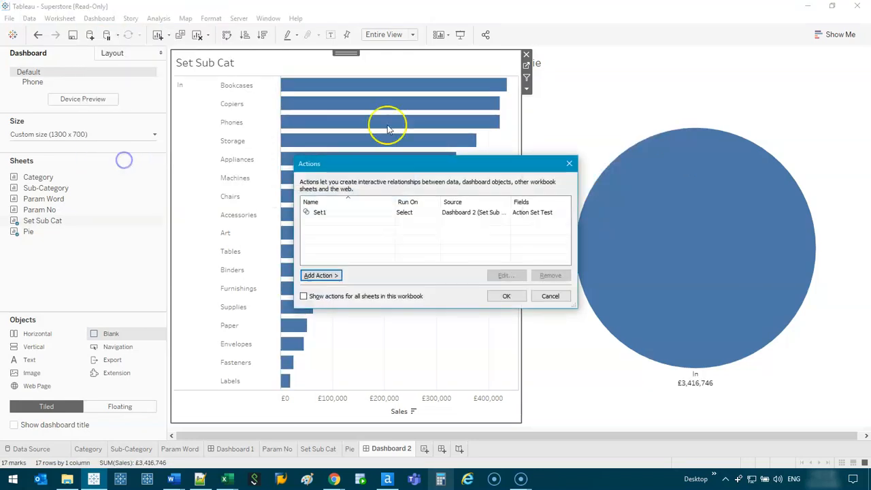
double_click(372, 216)
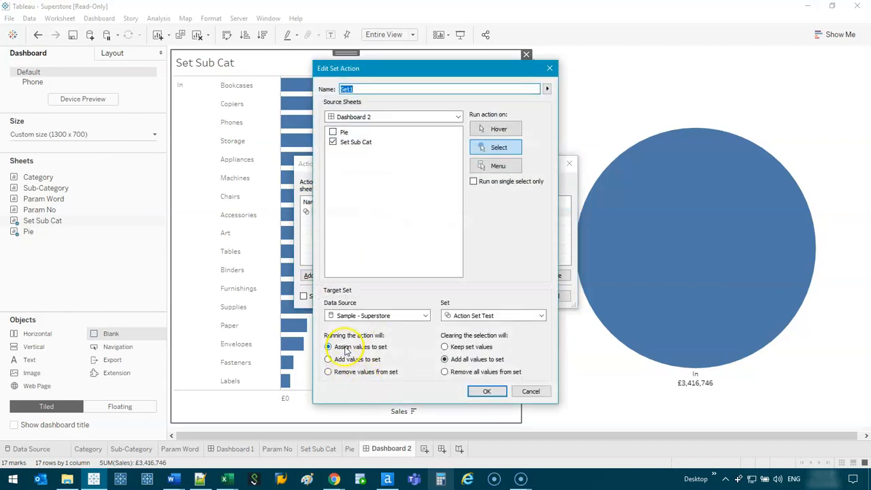
left_click(351, 360)
left_click(444, 347)
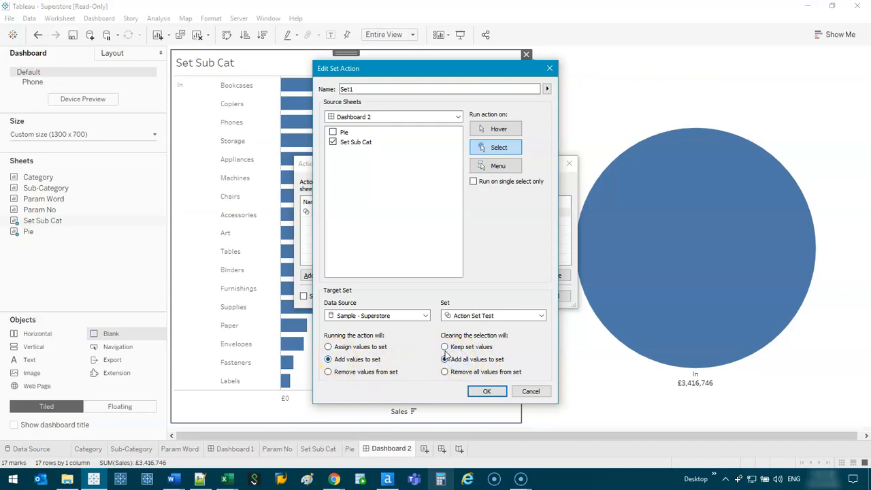
left_click(482, 391)
left_click(501, 295)
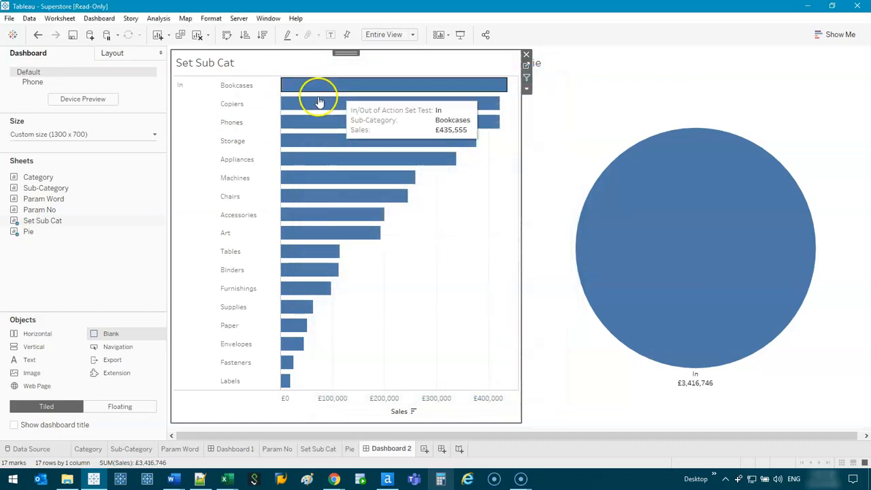
Select the Bookcases bar and the bars from Bookcases to Chairs to test the action, and review the Set1 action's settings.
left_click(472, 86)
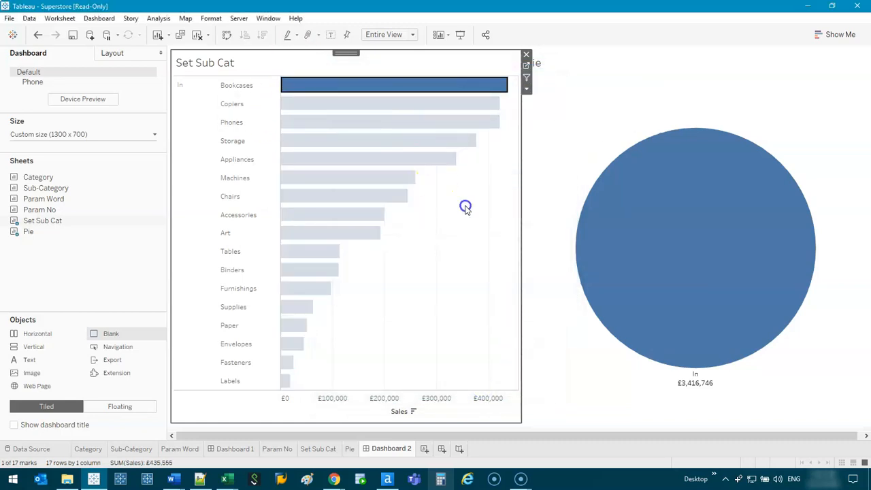
left_click_drag(422, 196, 352, 81)
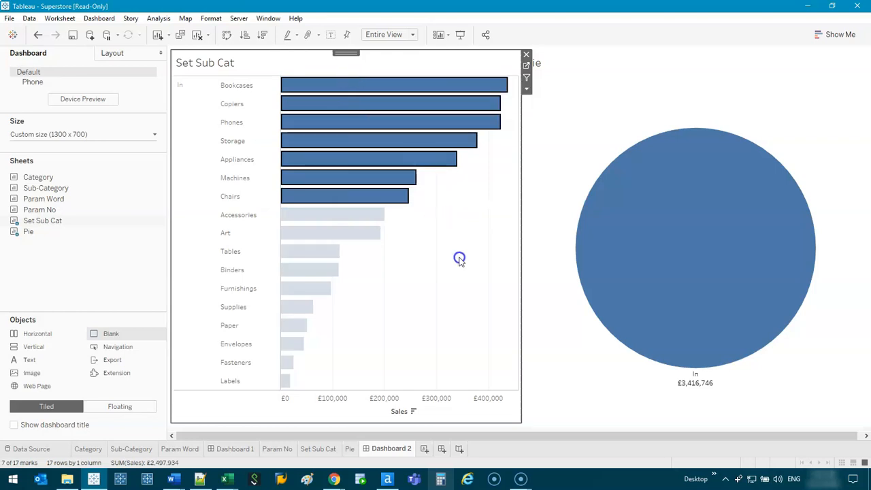
left_click(99, 18)
left_click(126, 103)
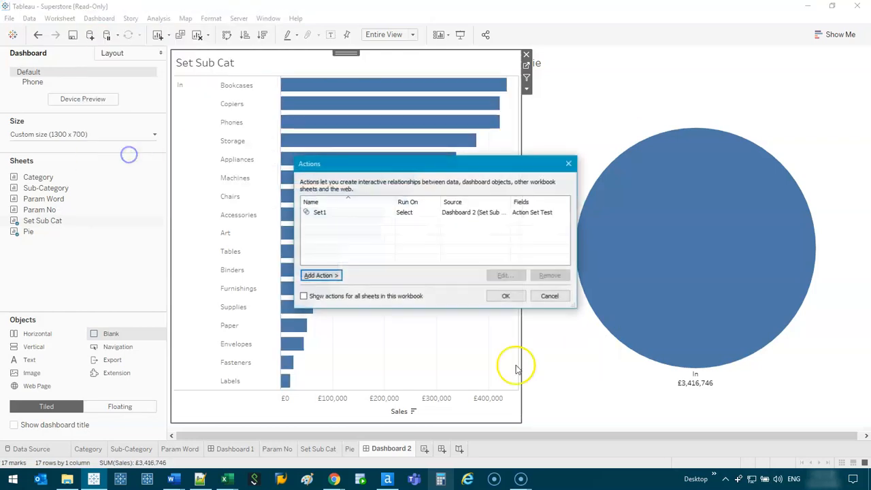
double_click(363, 212)
left_click(486, 391)
left_click(502, 296)
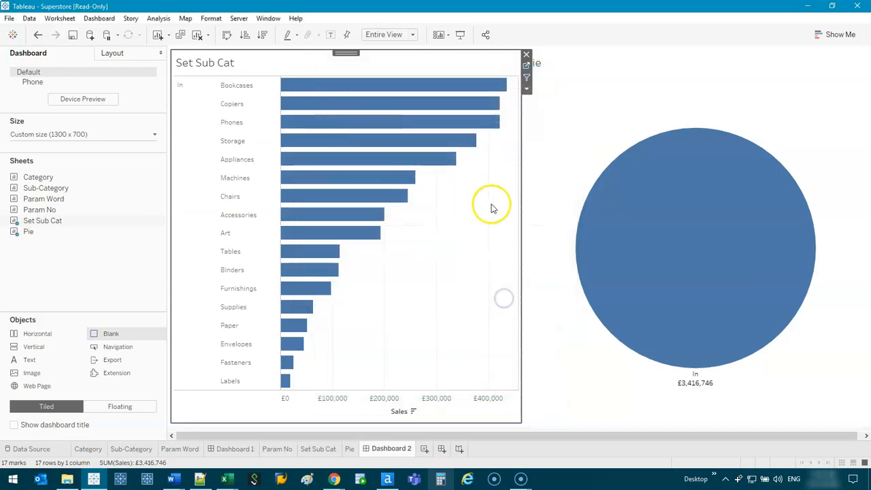
Edit the Set1 action so running it assigns values to the set and clearing the selection keeps set values.
left_click(100, 18)
left_click(136, 159)
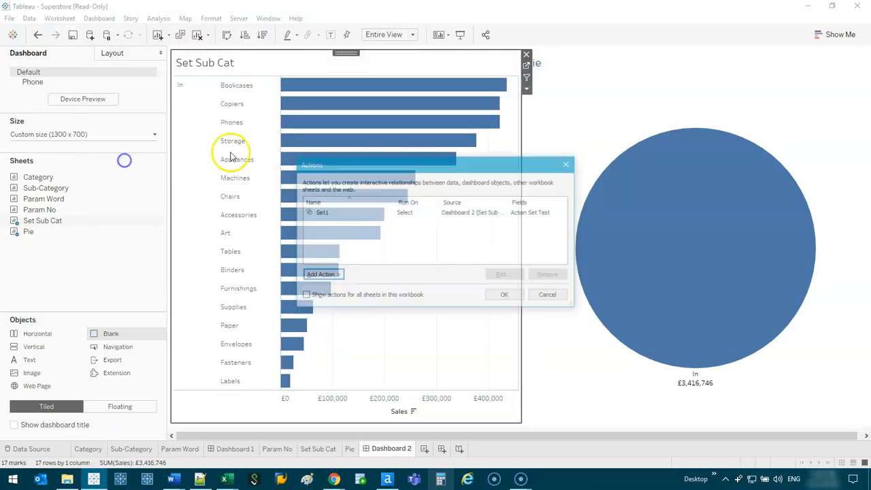
left_click(328, 276)
double_click(343, 211)
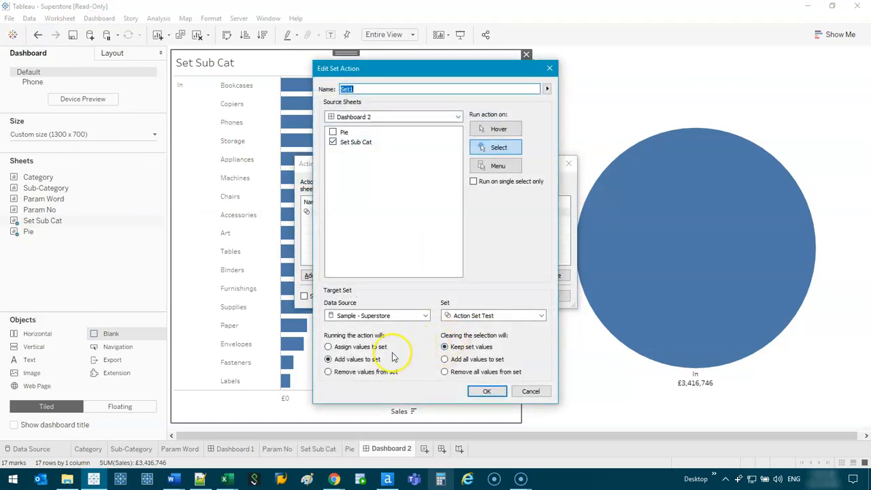
left_click(353, 348)
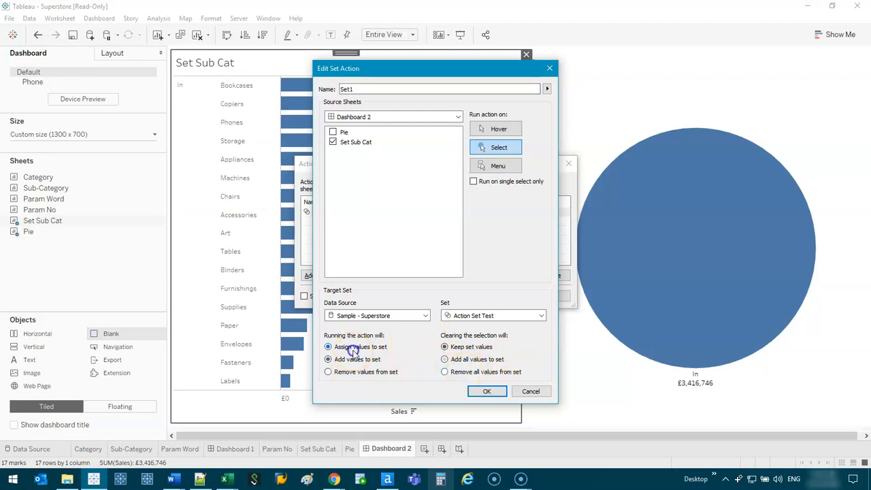
left_click(473, 347)
left_click(480, 392)
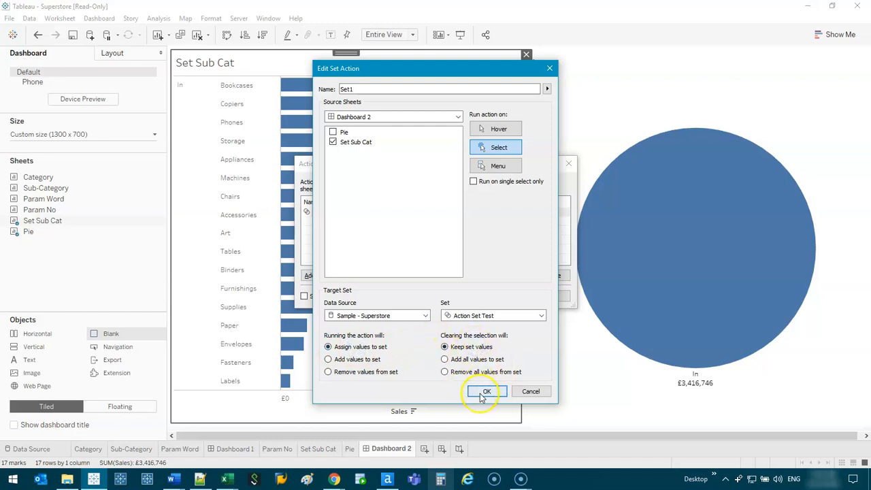
left_click(501, 298)
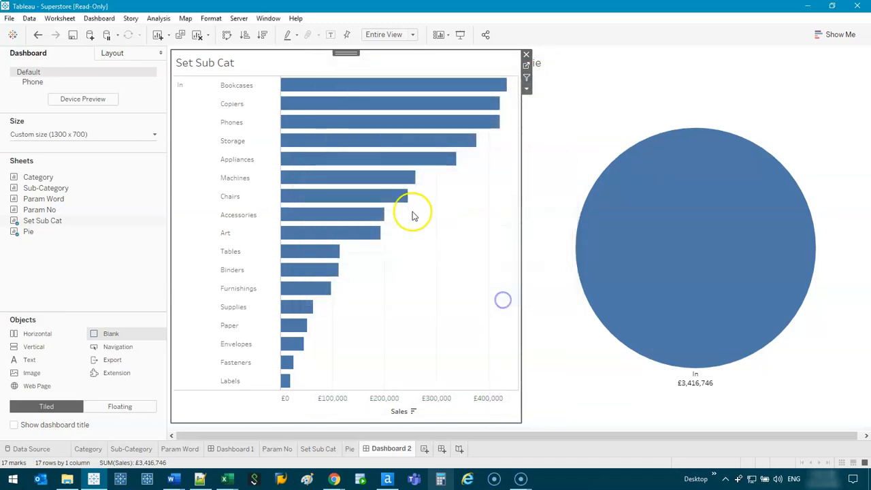
Select the bars from Bookcases to Machines and from Bookcases to Art, clearing each selection, to check whether the set is kept.
left_click_drag(456, 180, 402, 81)
left_click(454, 220)
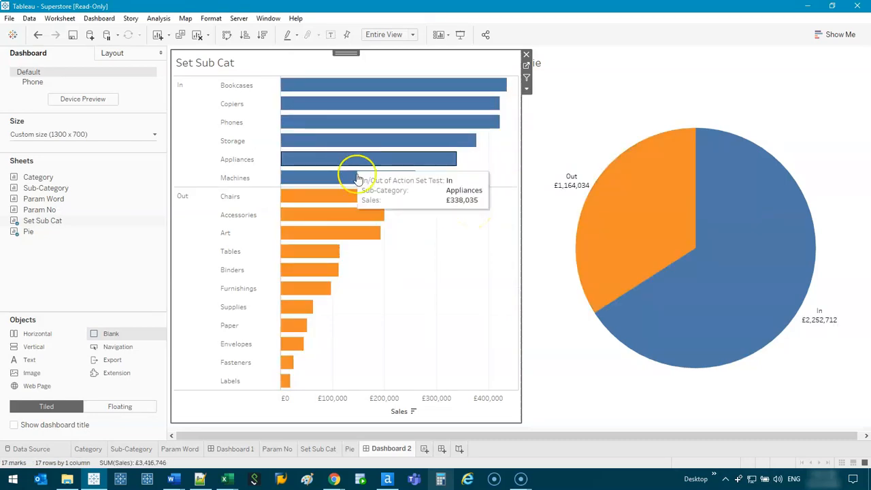
left_click_drag(452, 234, 371, 61)
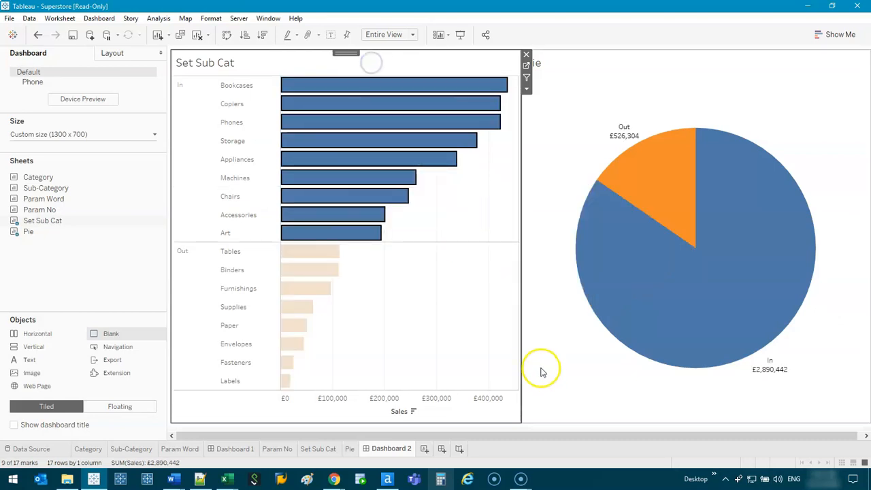
left_click(440, 297)
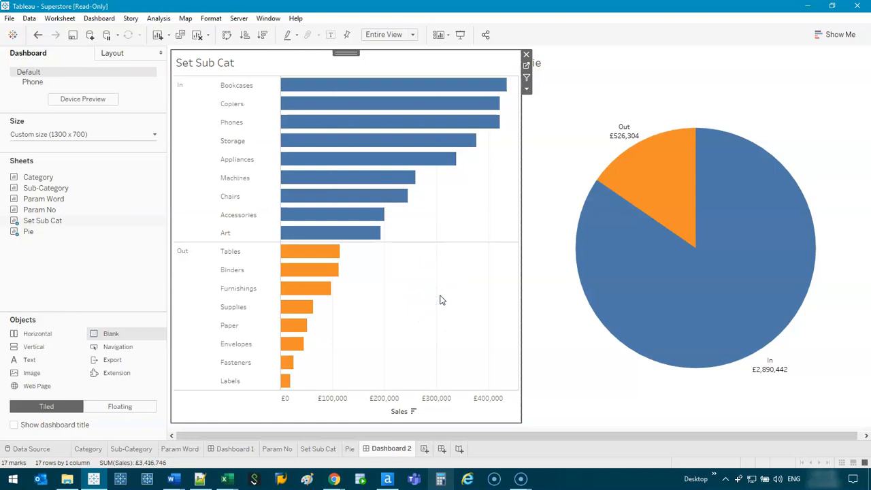
Set the Set1 action to remove all values from the set when the selection is cleared.
left_click(102, 19)
left_click(140, 158)
left_click(384, 216)
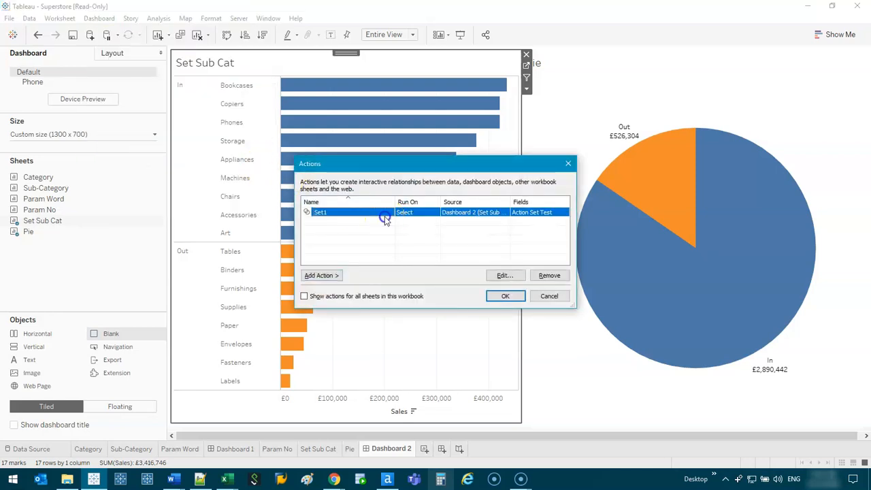
double_click(384, 216)
left_click(486, 391)
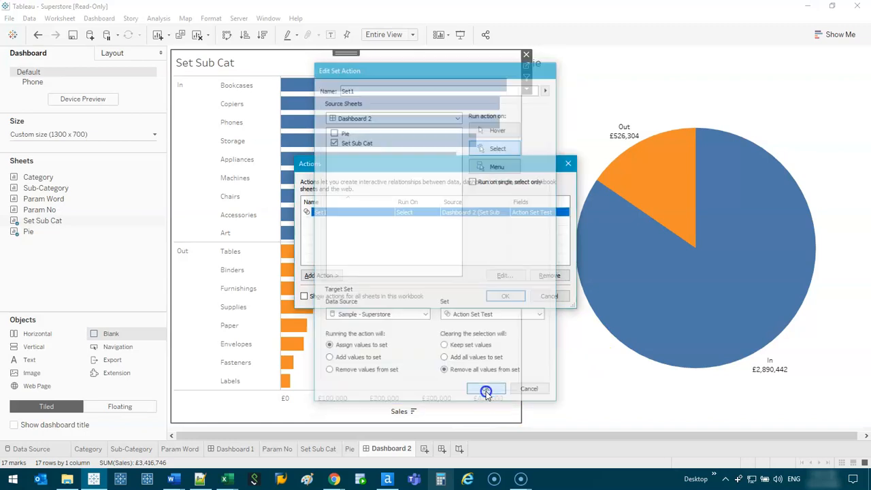
left_click(498, 295)
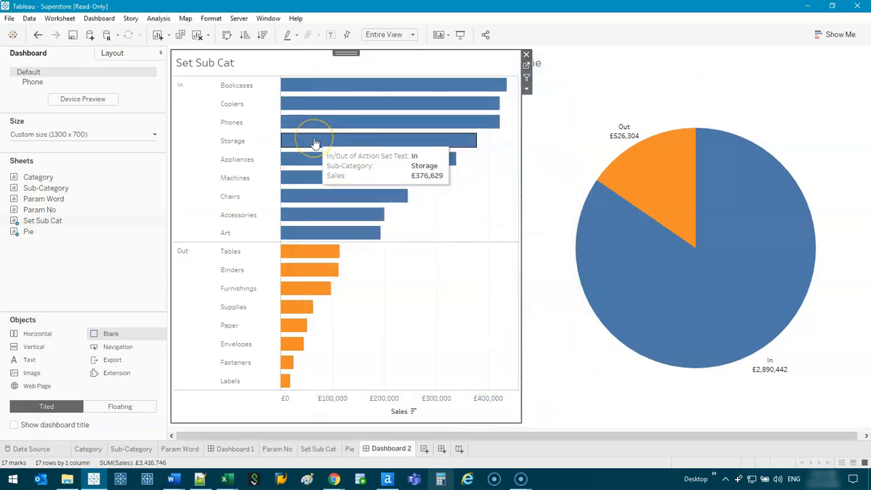
Select a block of bars from Bookcases downward and clear the selection to examine the effect on the bars and pie.
left_click(427, 323)
left_click_drag(427, 322, 280, 74)
left_click(402, 291)
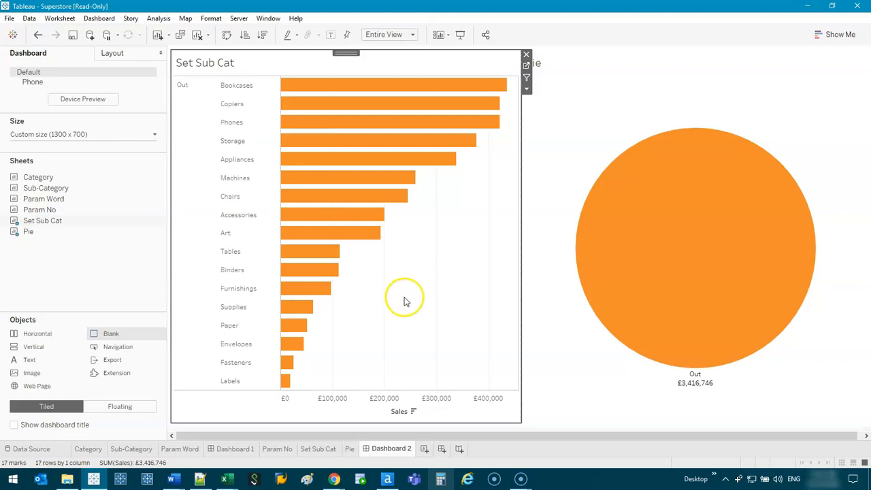
Set the Set1 action to remove values from the set when run and keep set values when the selection is cleared.
left_click(100, 19)
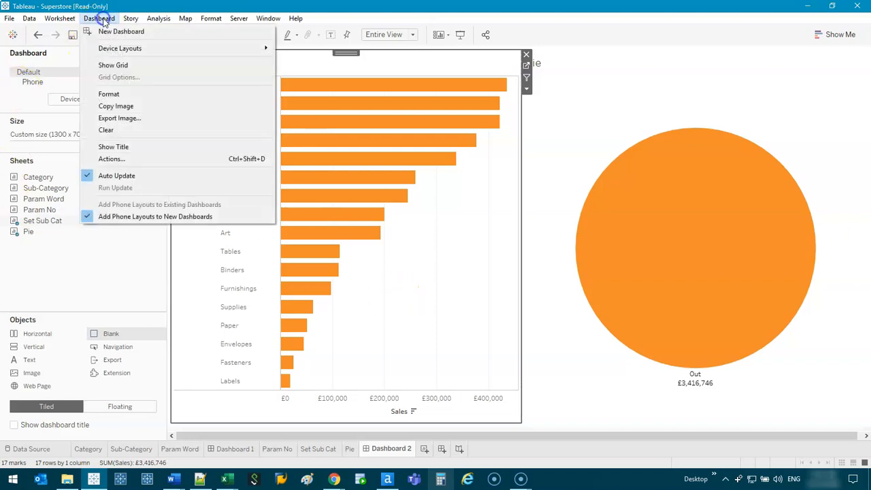
left_click(116, 159)
left_click(323, 276)
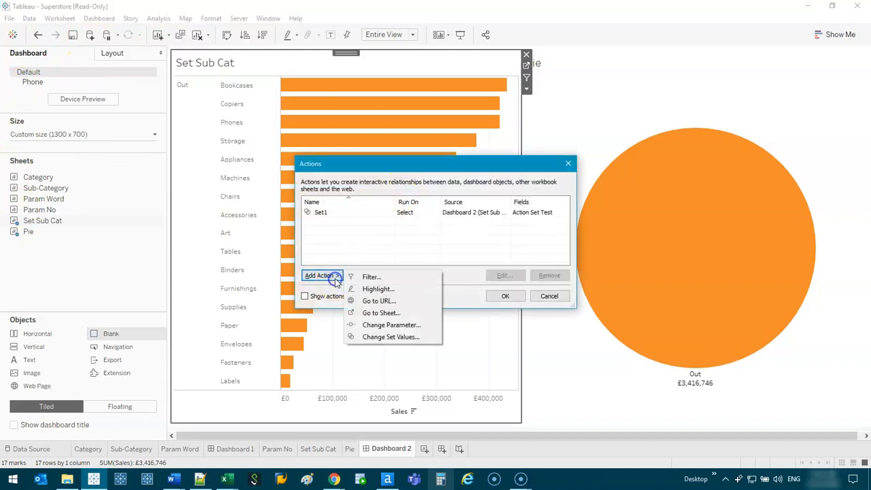
double_click(347, 215)
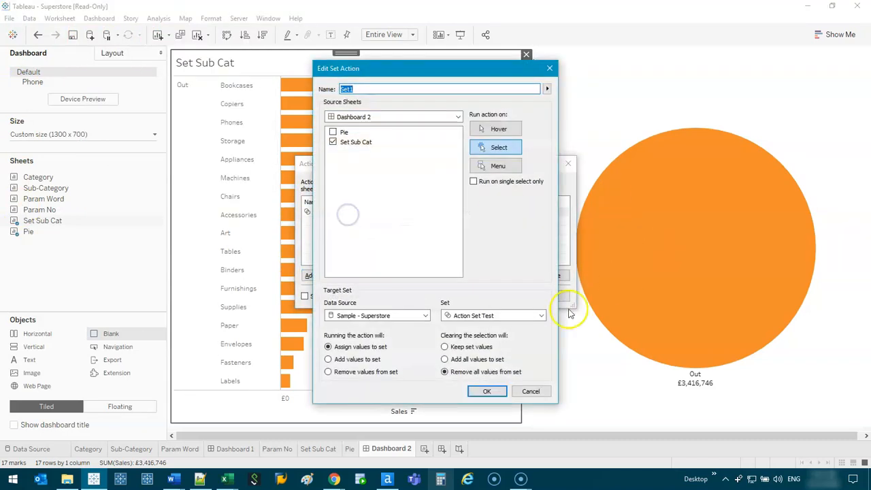
left_click(352, 360)
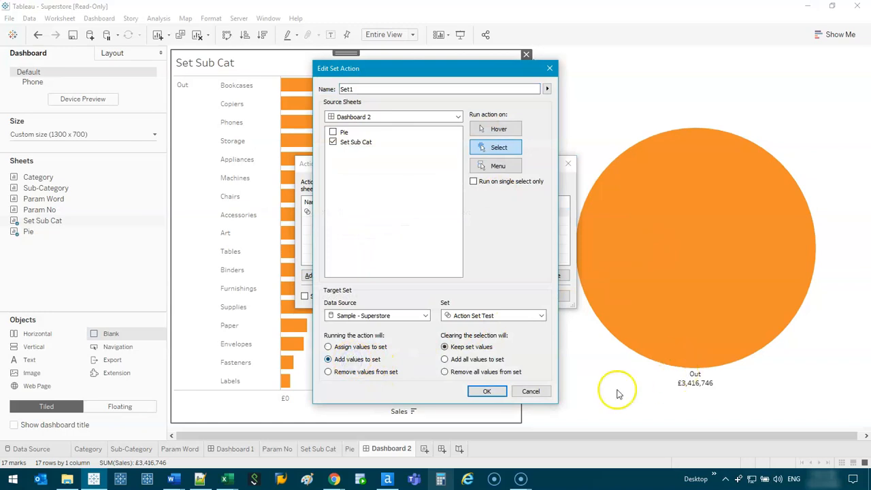
left_click(342, 374)
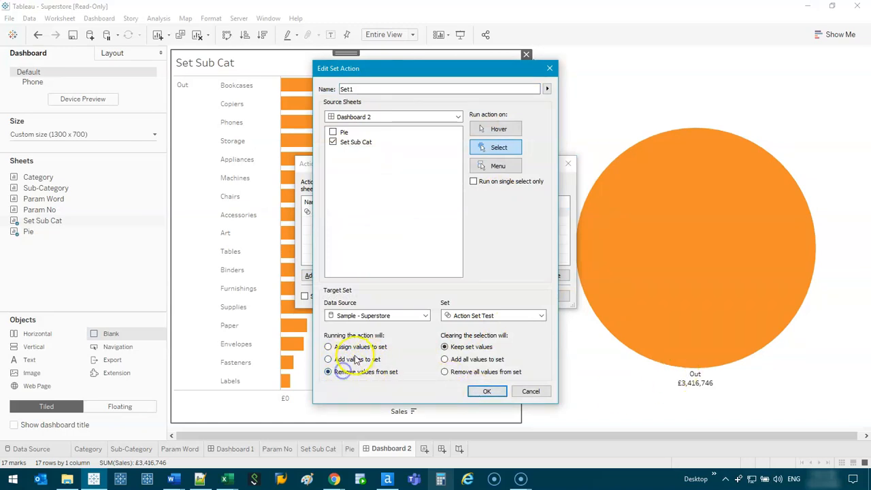
left_click(482, 392)
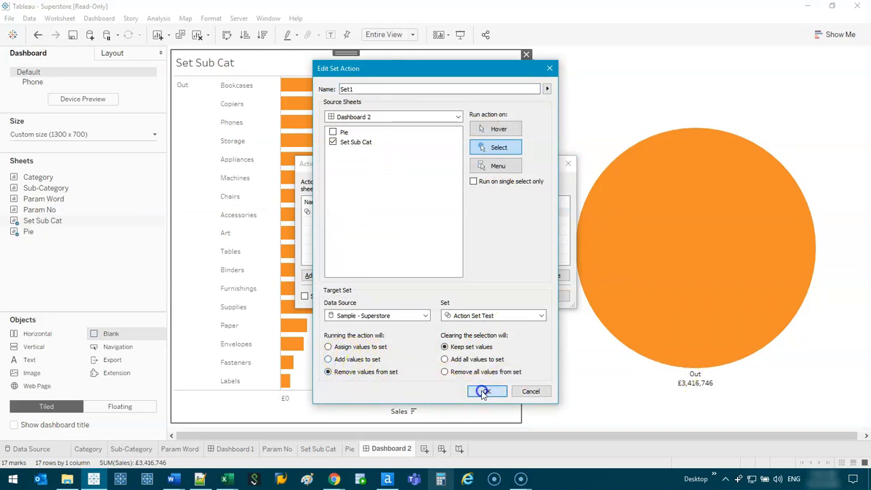
left_click(502, 298)
Select blocks of bars from Bookcases downward and clear the selection to check how the remove-values setting affects the set.
left_click_drag(489, 127, 375, 79)
left_click_drag(486, 171, 409, 83)
left_click(461, 207)
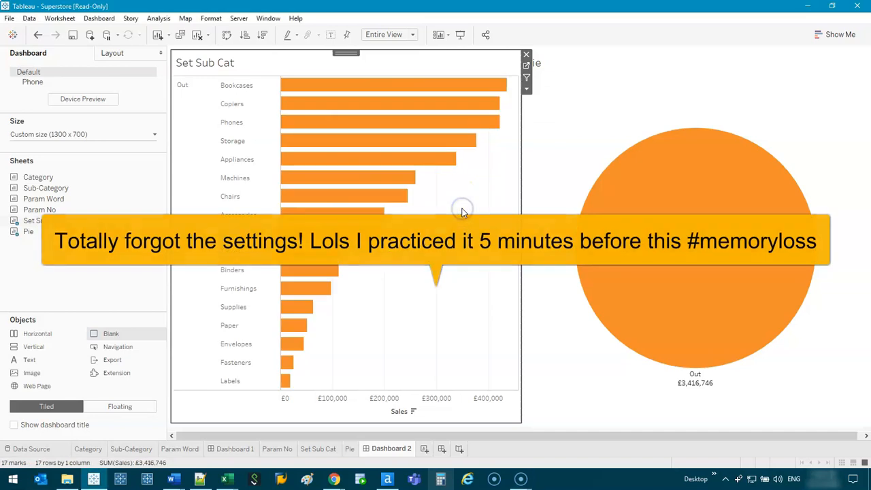
left_click(102, 19)
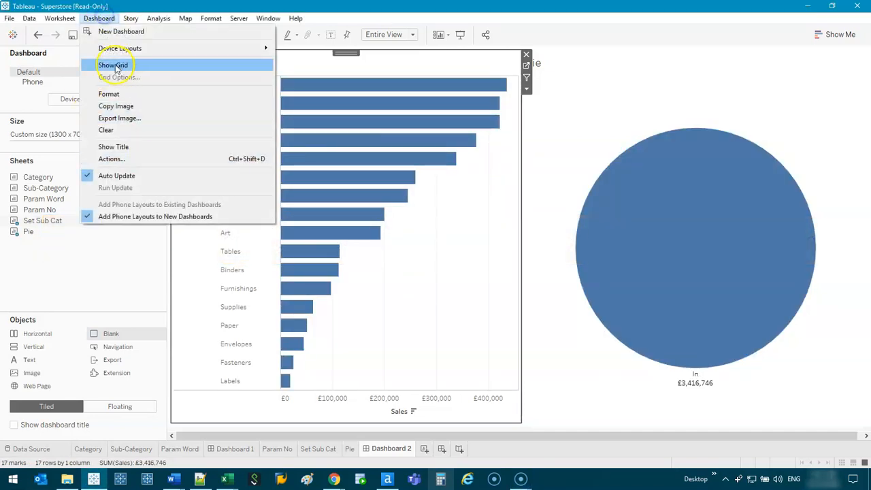
left_click(126, 158)
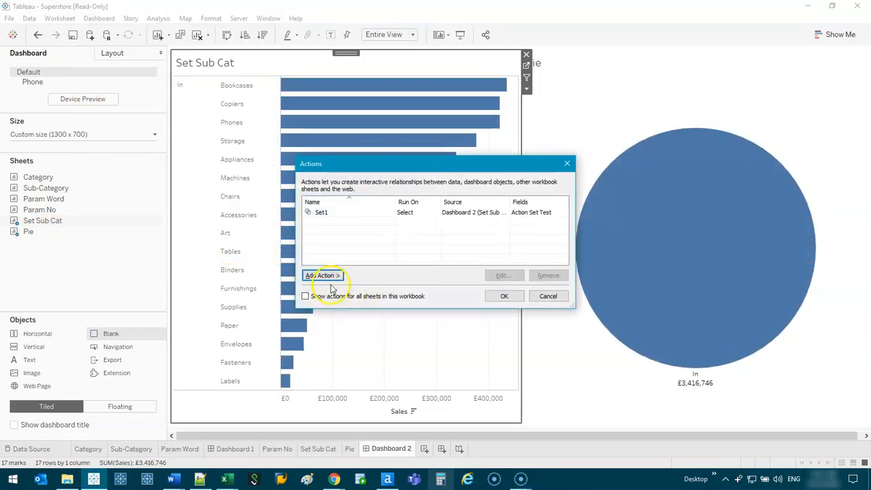
double_click(334, 214)
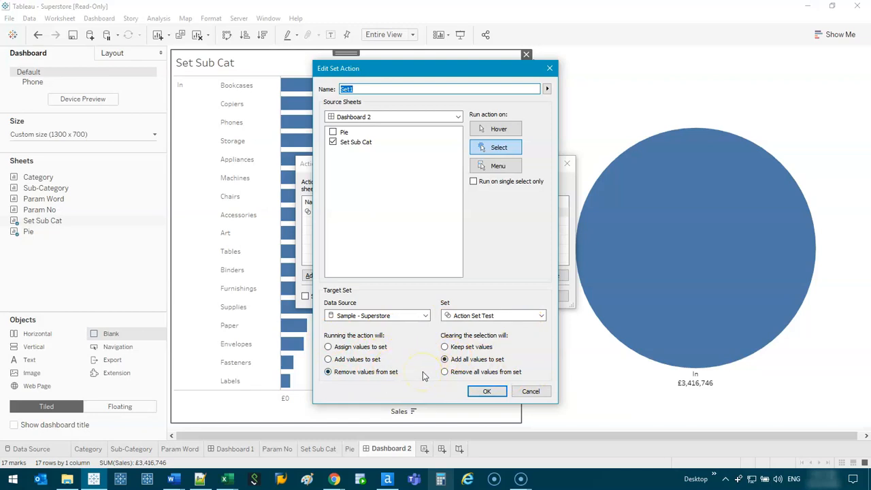
left_click(353, 359)
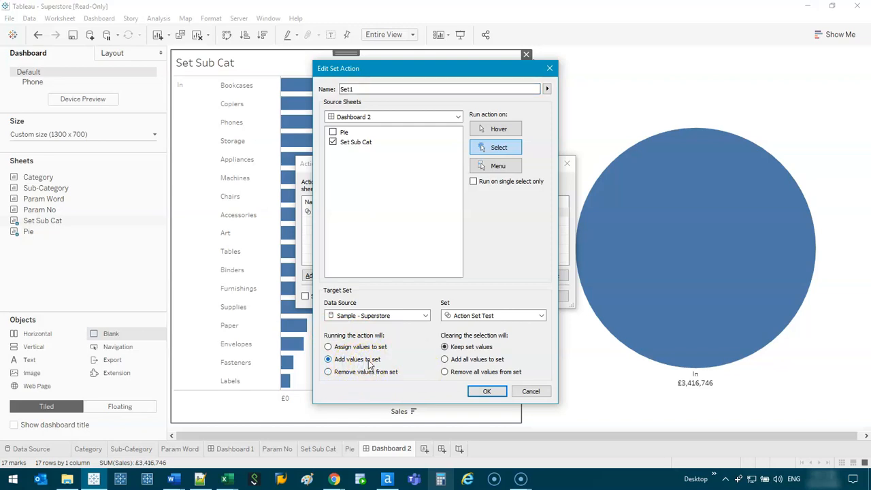
left_click(469, 359)
left_click(365, 377)
left_click(450, 347)
left_click(487, 363)
left_click(483, 373)
left_click(531, 391)
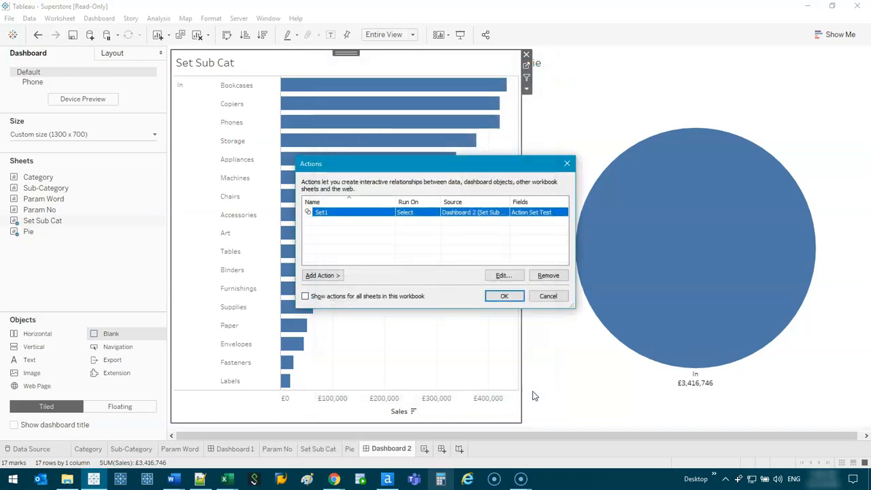